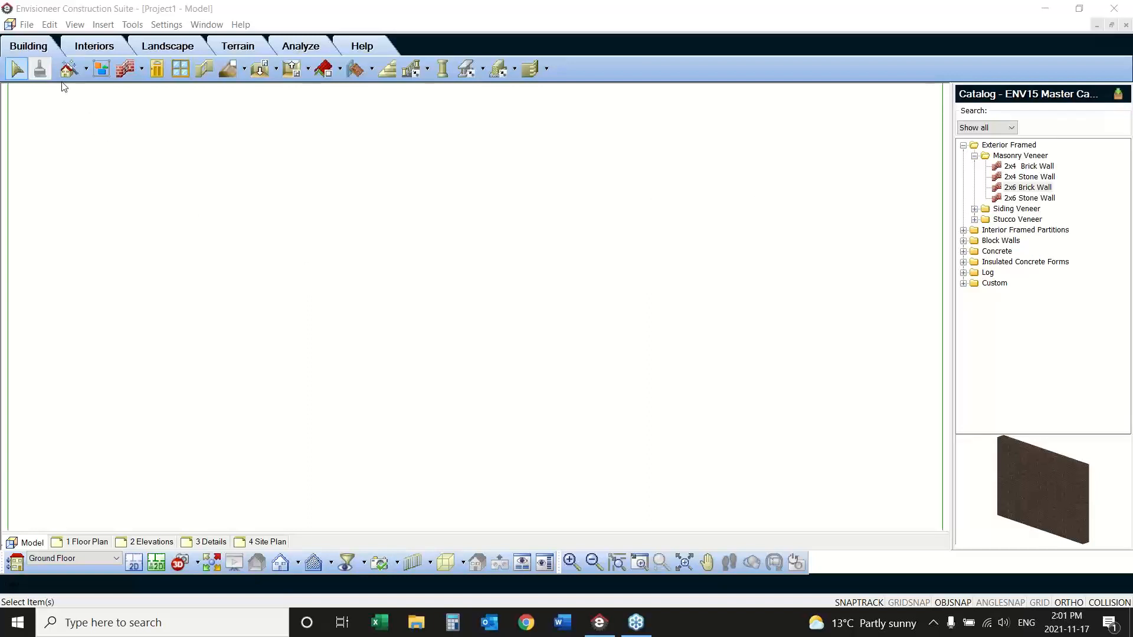
Step: Open Presentation Plan for Estimates.pdf from the Desktop for PDF import into the project
click(27, 25)
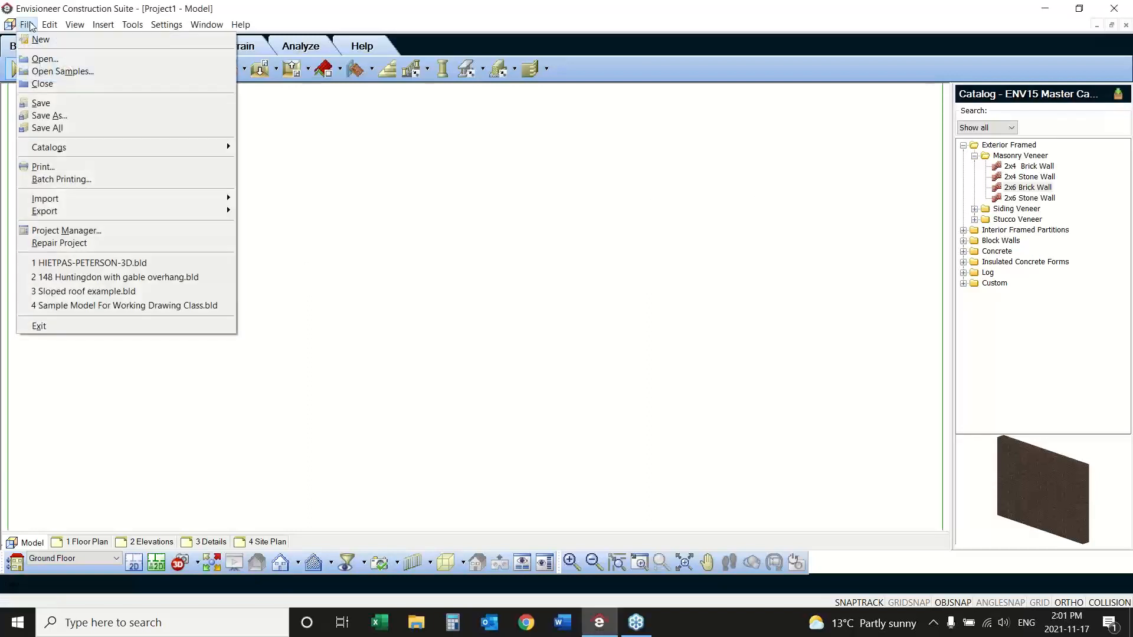
mouse_move(99, 203)
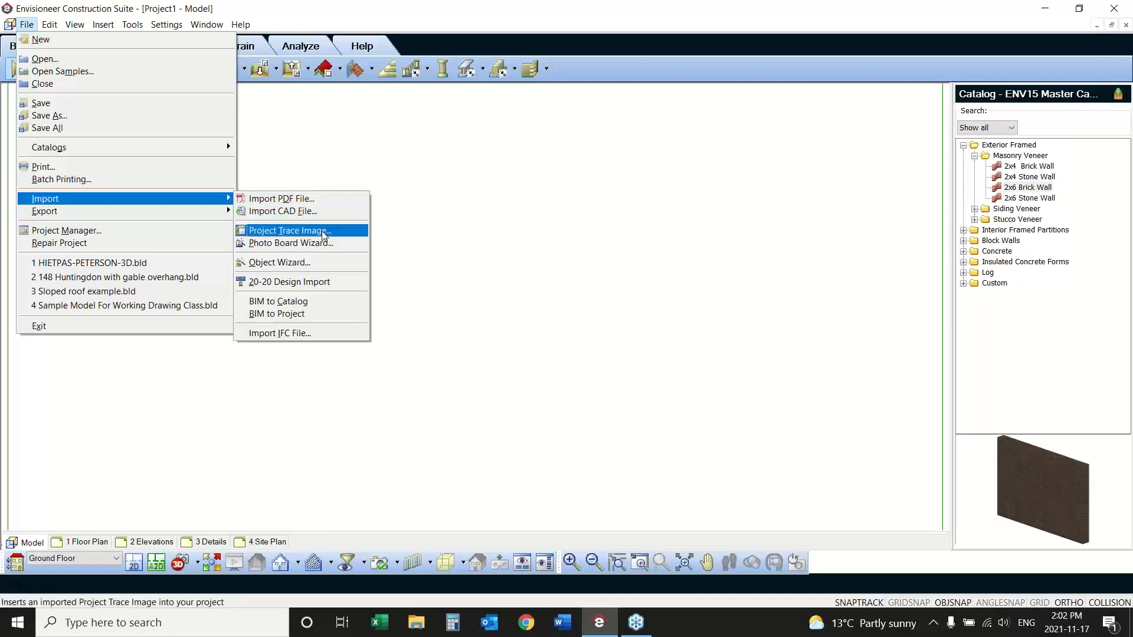
click(321, 202)
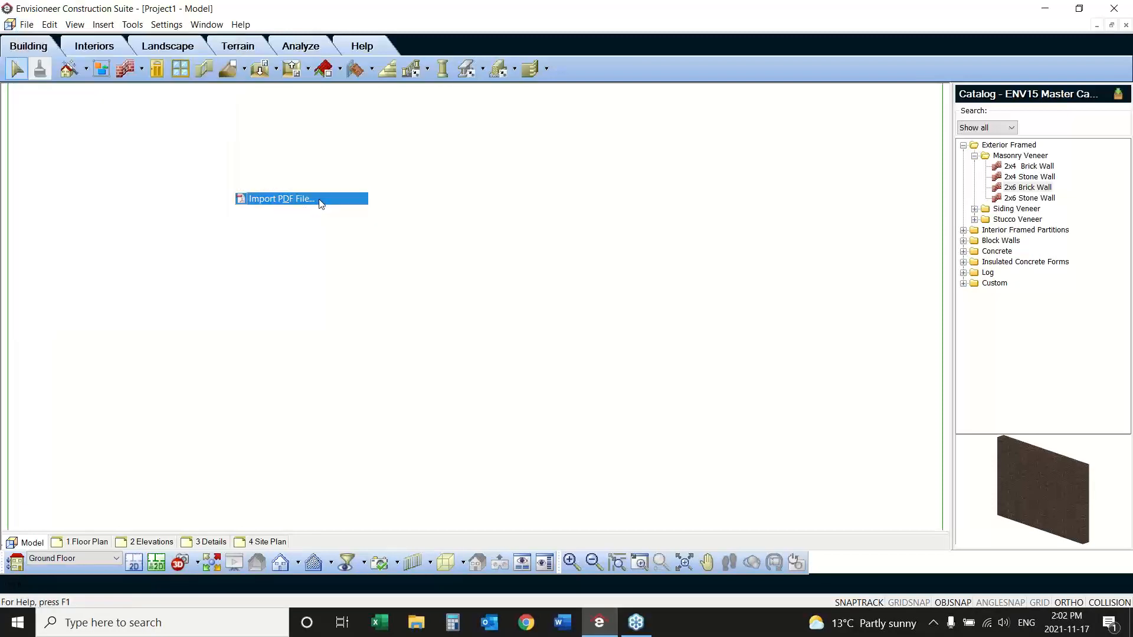
click(73, 182)
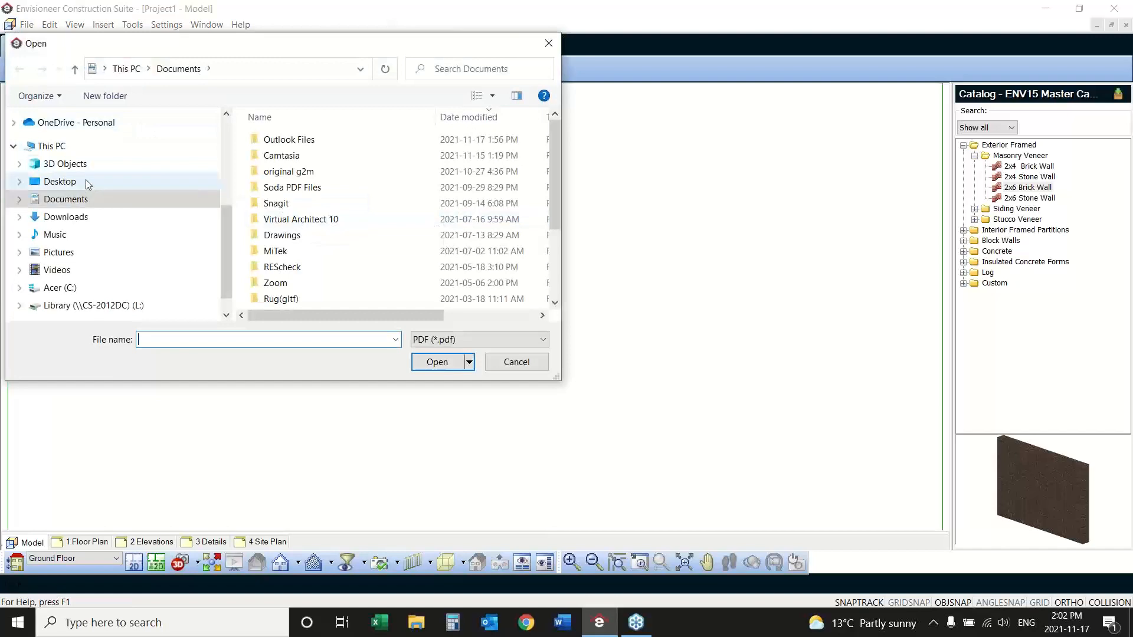
click(522, 176)
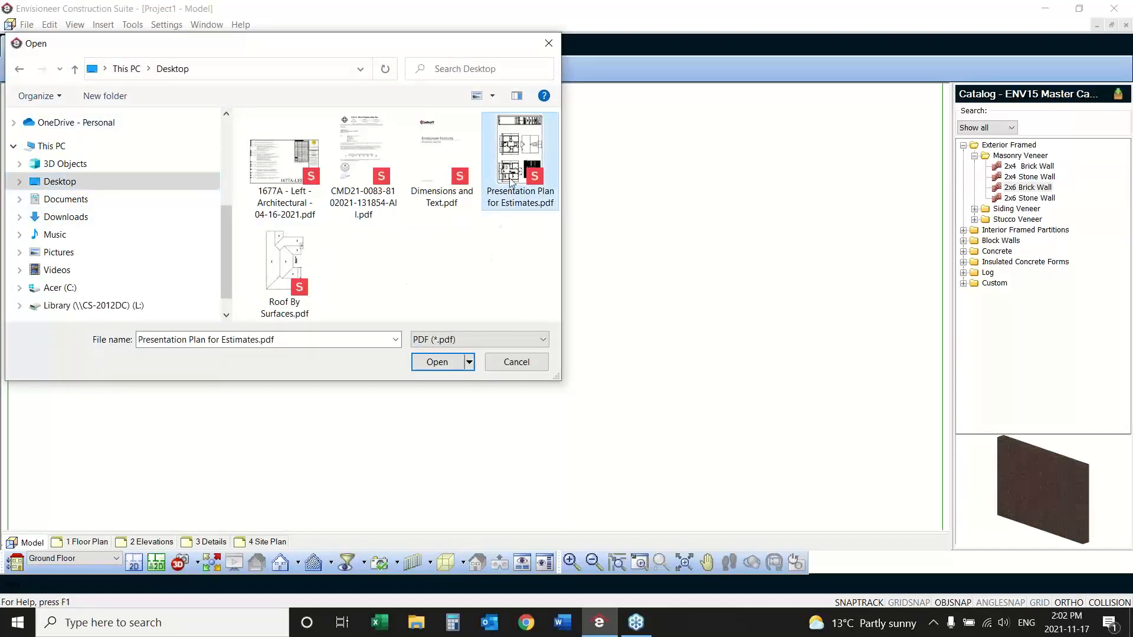
click(437, 363)
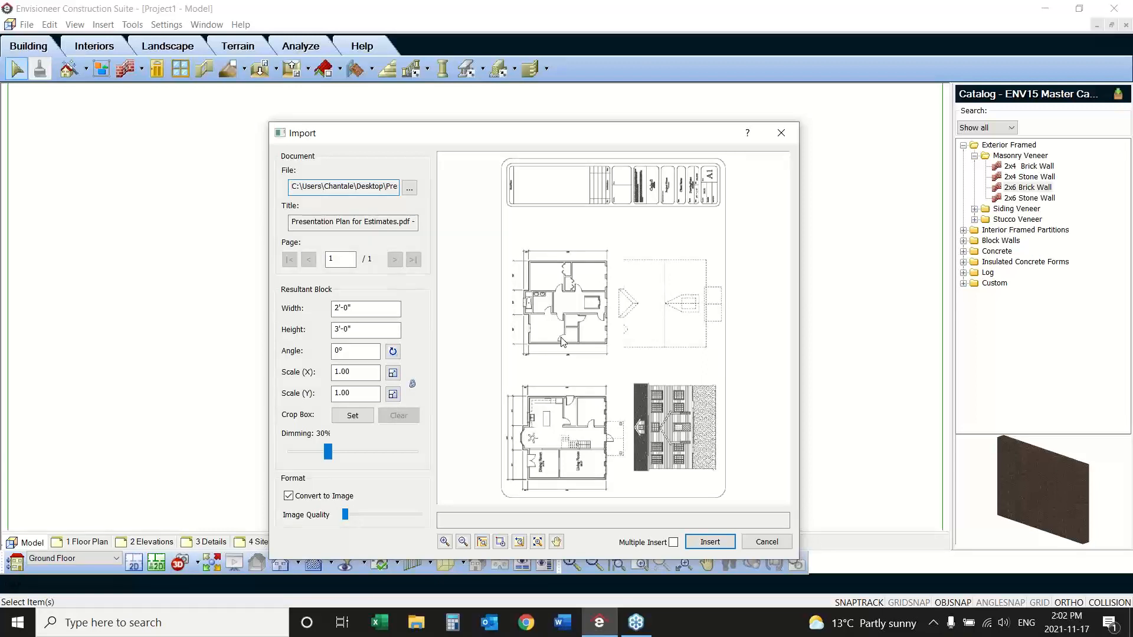
drag(372, 133, 365, 102)
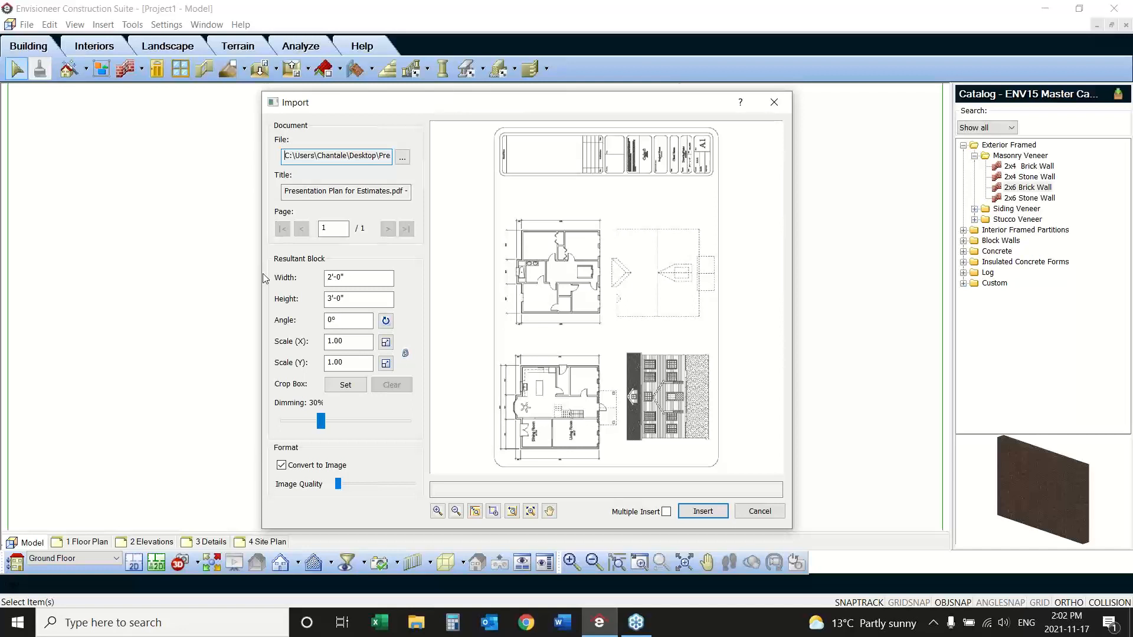
Step: Examine the line quality at an exterior wall corner of the main floor plan in the image-converted preview
click(494, 514)
drag(533, 435, 510, 460)
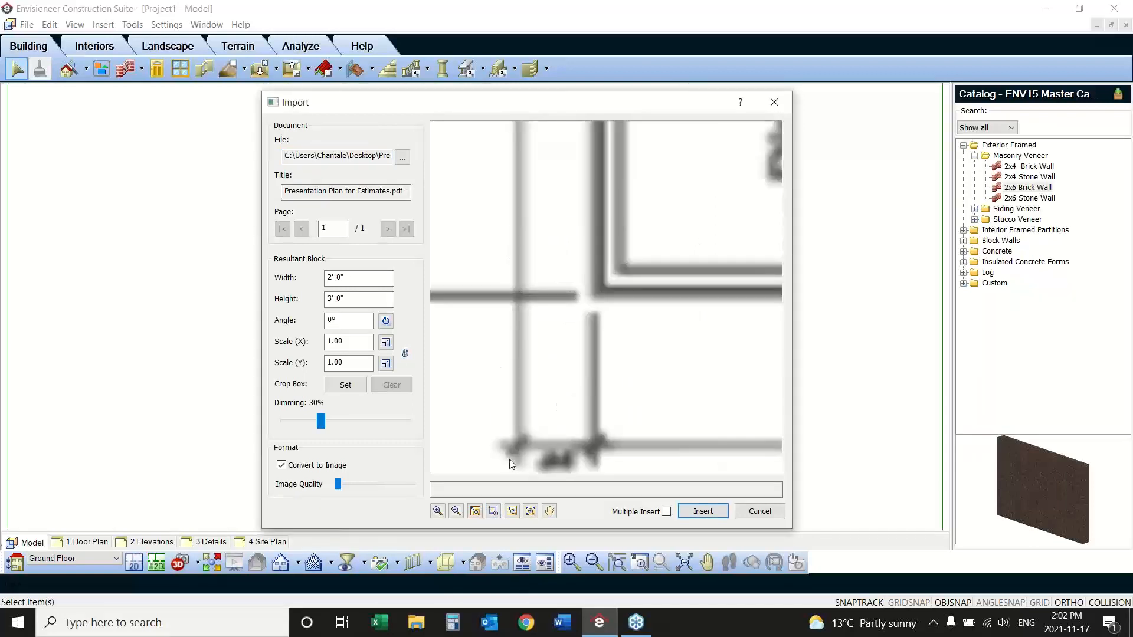
click(493, 511)
drag(630, 255, 581, 316)
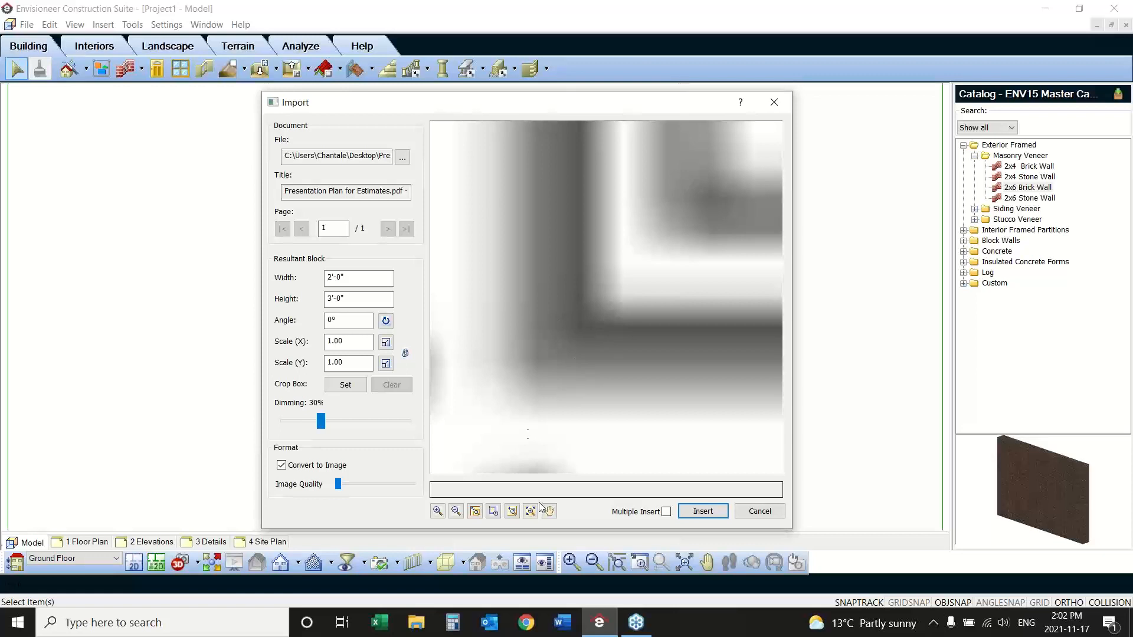
click(512, 512)
click(512, 513)
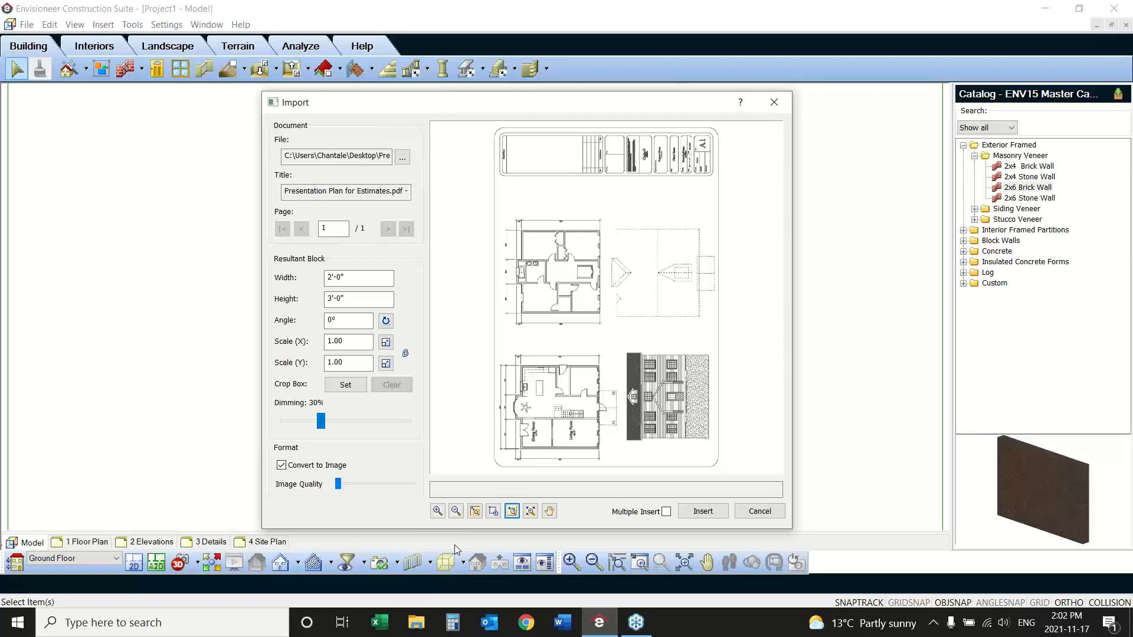
Step: Turn off Convert to Image and inspect the same exterior wall corner as vector linework
click(282, 465)
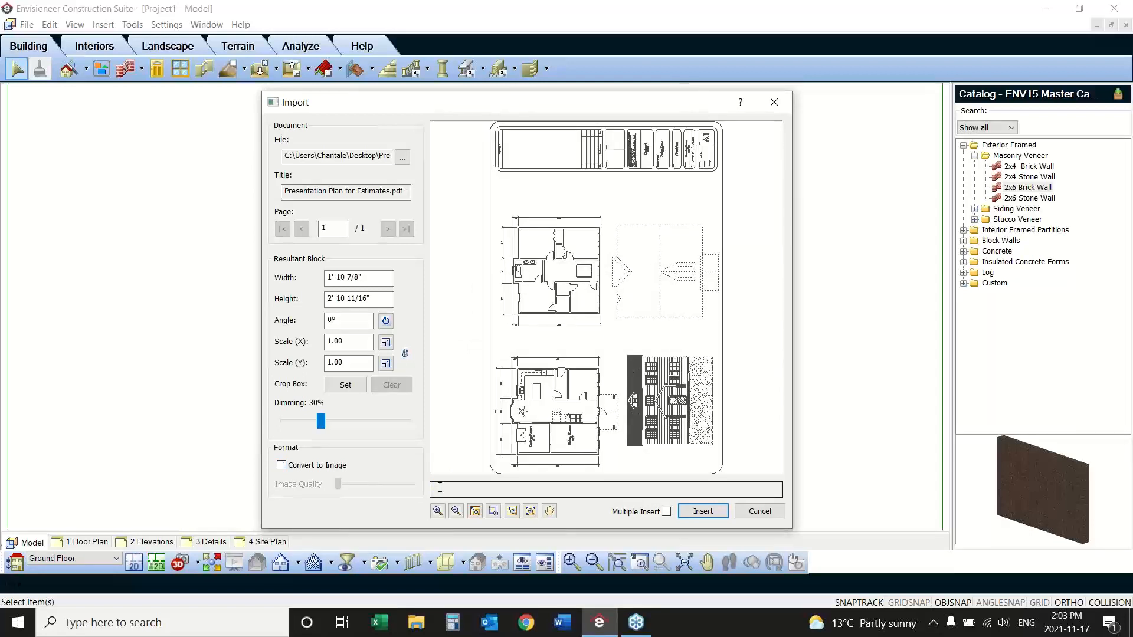
click(493, 511)
drag(522, 451, 512, 463)
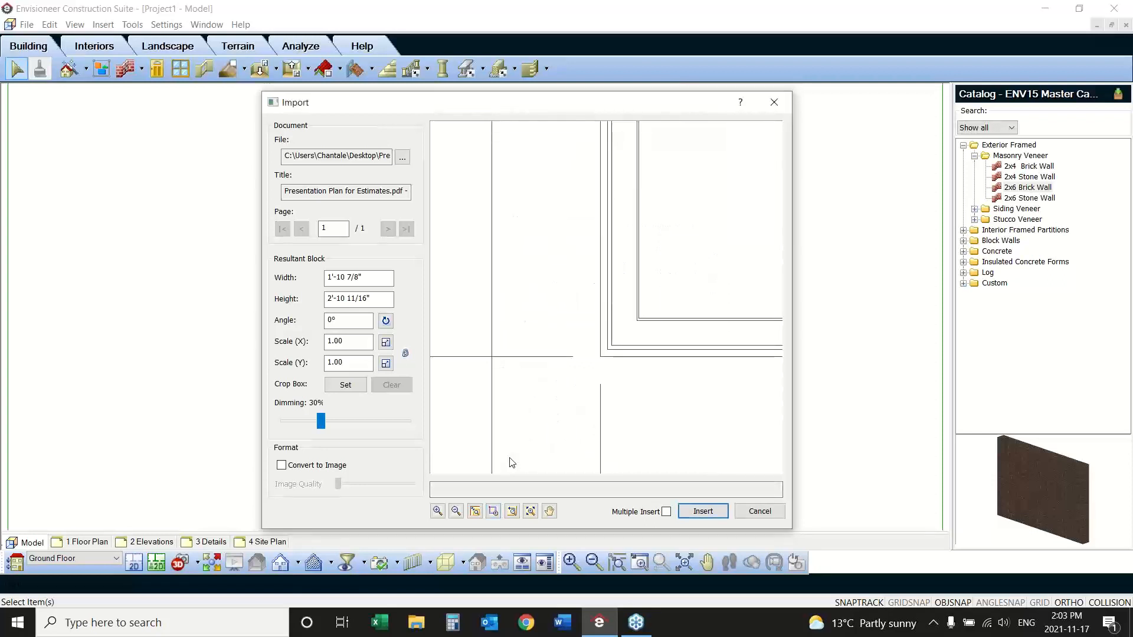
click(493, 510)
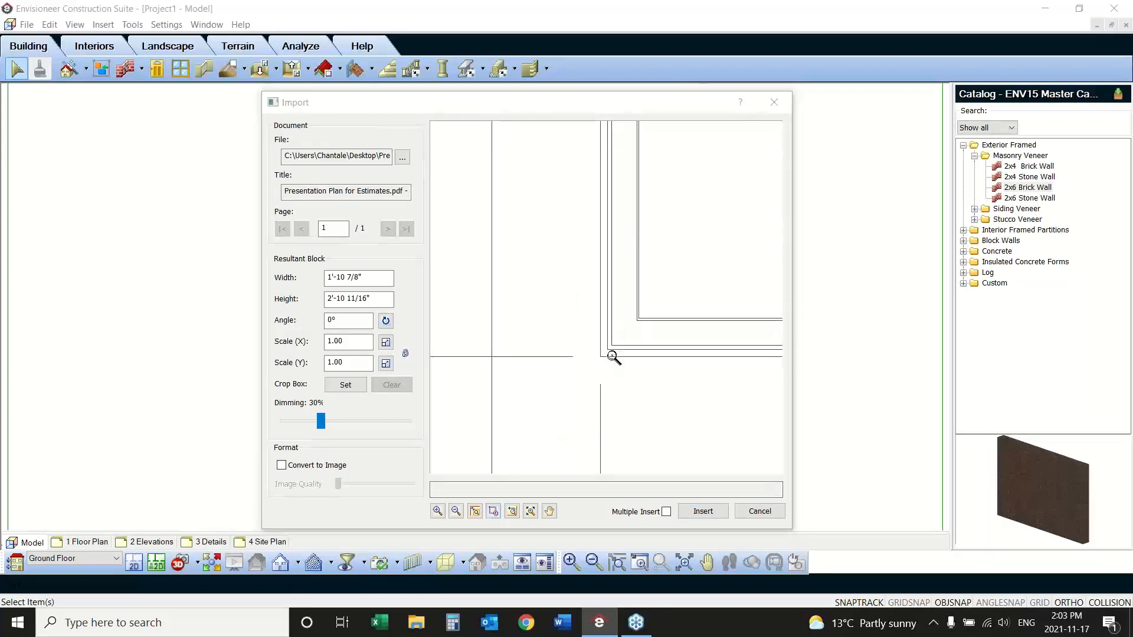
drag(613, 358, 588, 328)
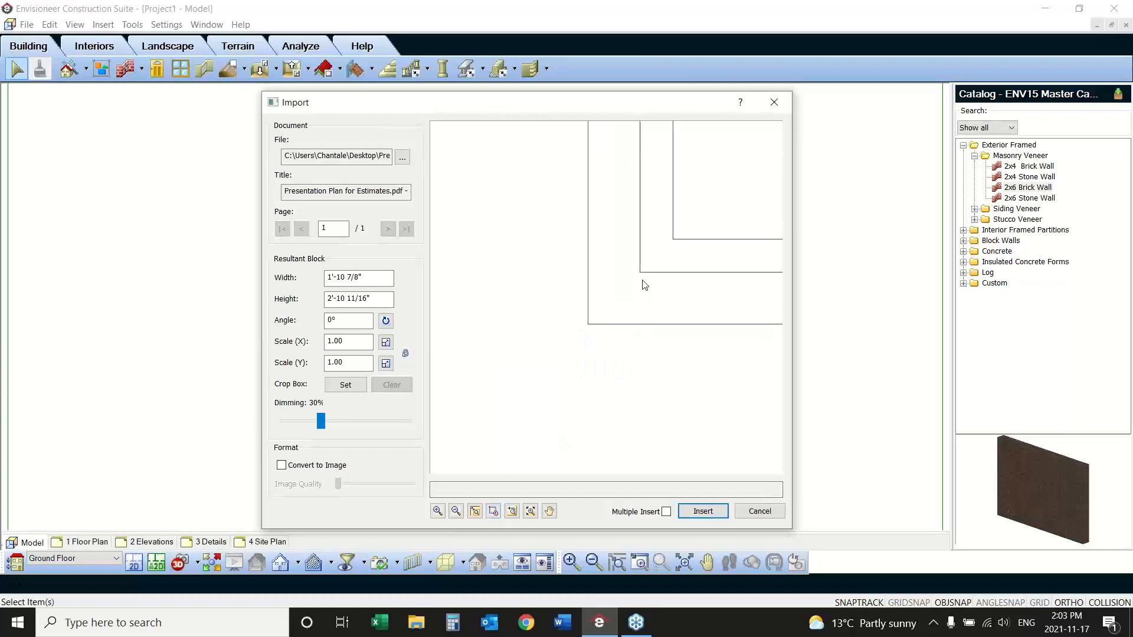
click(512, 511)
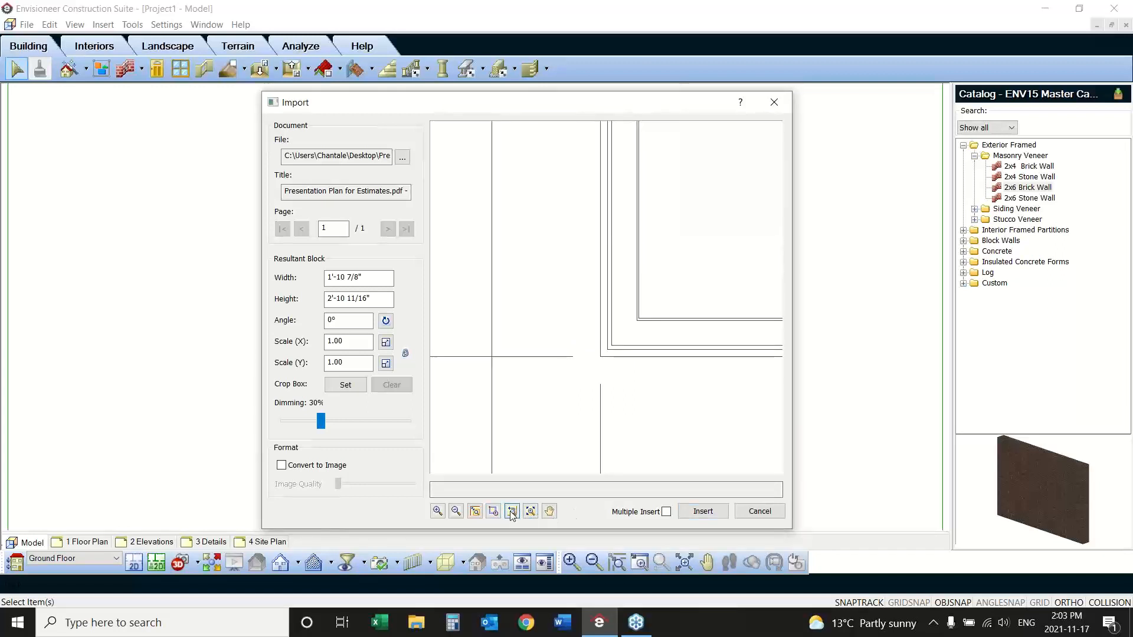
click(512, 511)
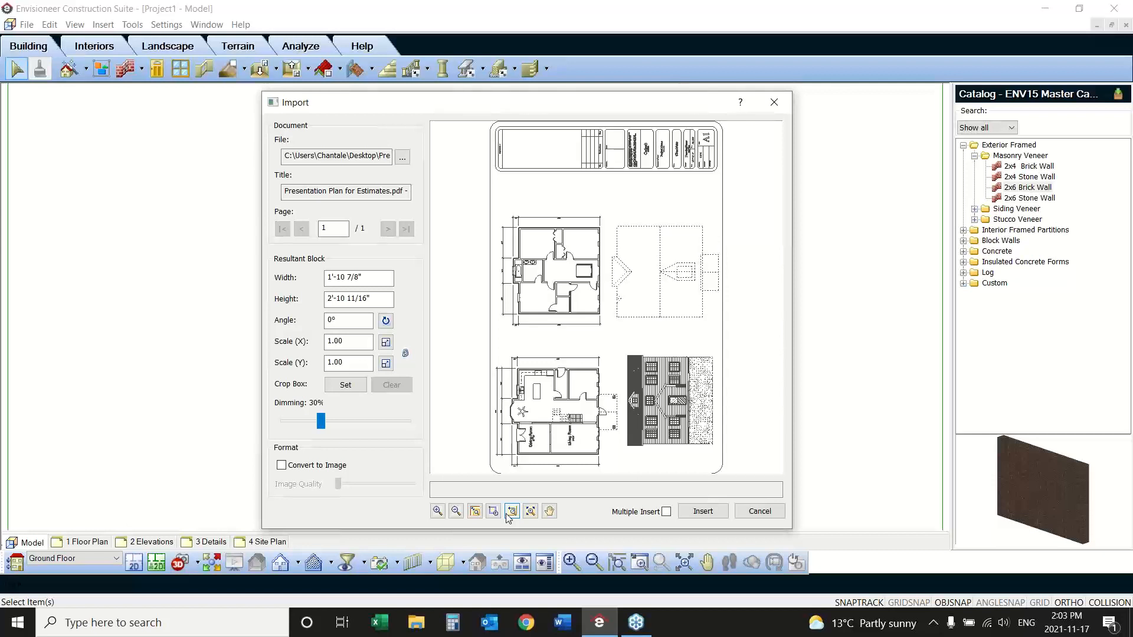
click(508, 514)
Step: Set the imported plan's rotation angle to 270°
click(330, 321)
text(2)
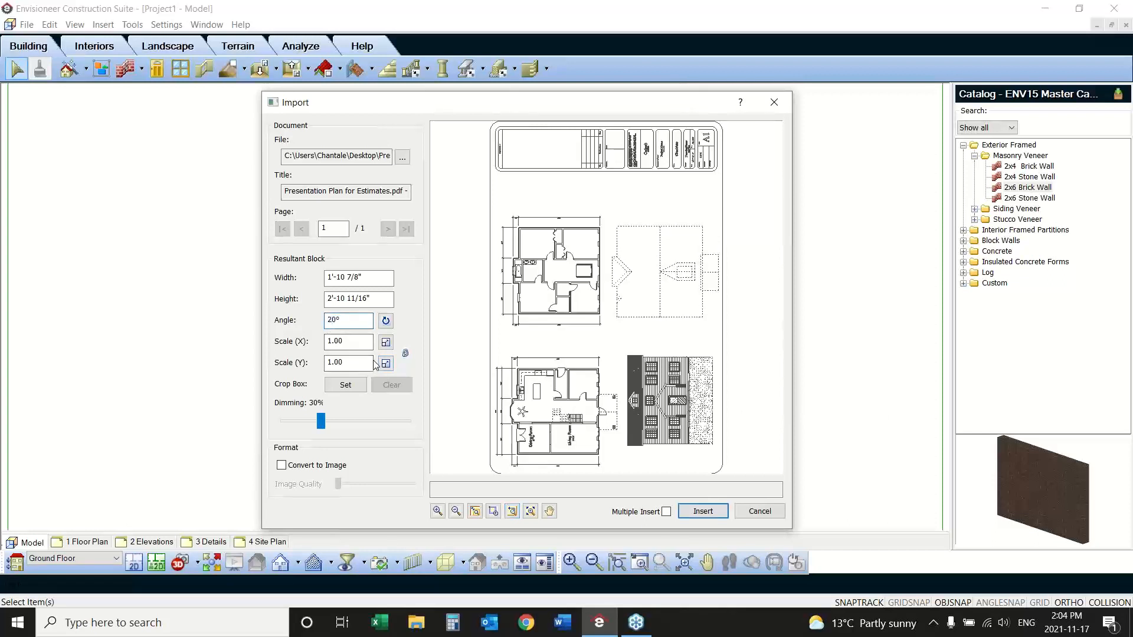
text(7)
click(358, 341)
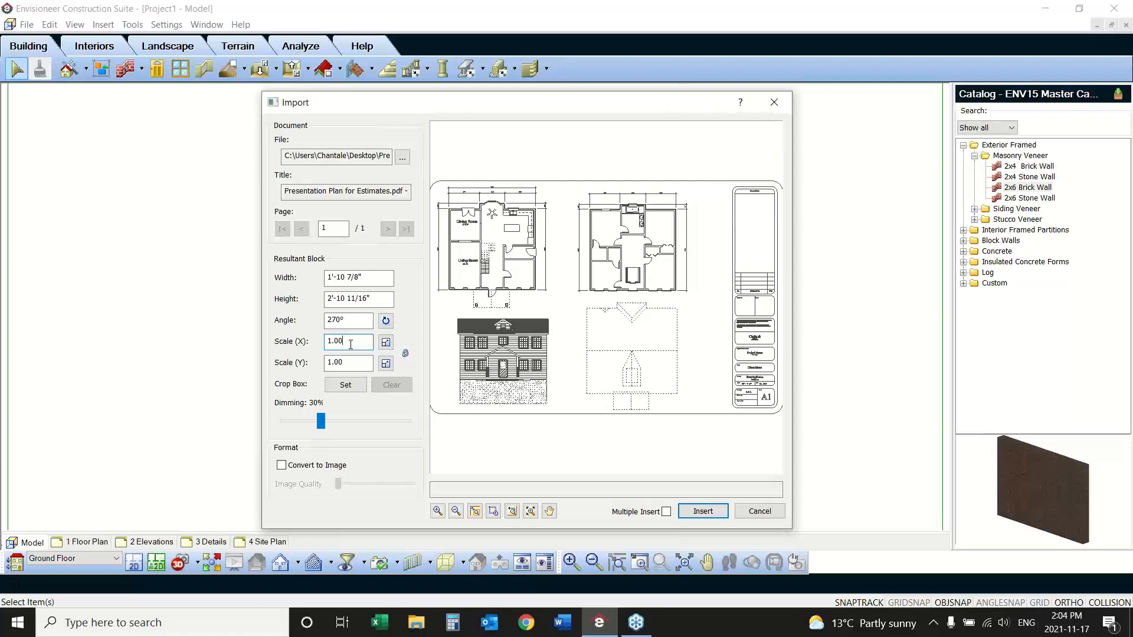
Step: Scale the plan by reference along the 10'-0" bay dimension, entering 10 feet as the new distance
click(493, 511)
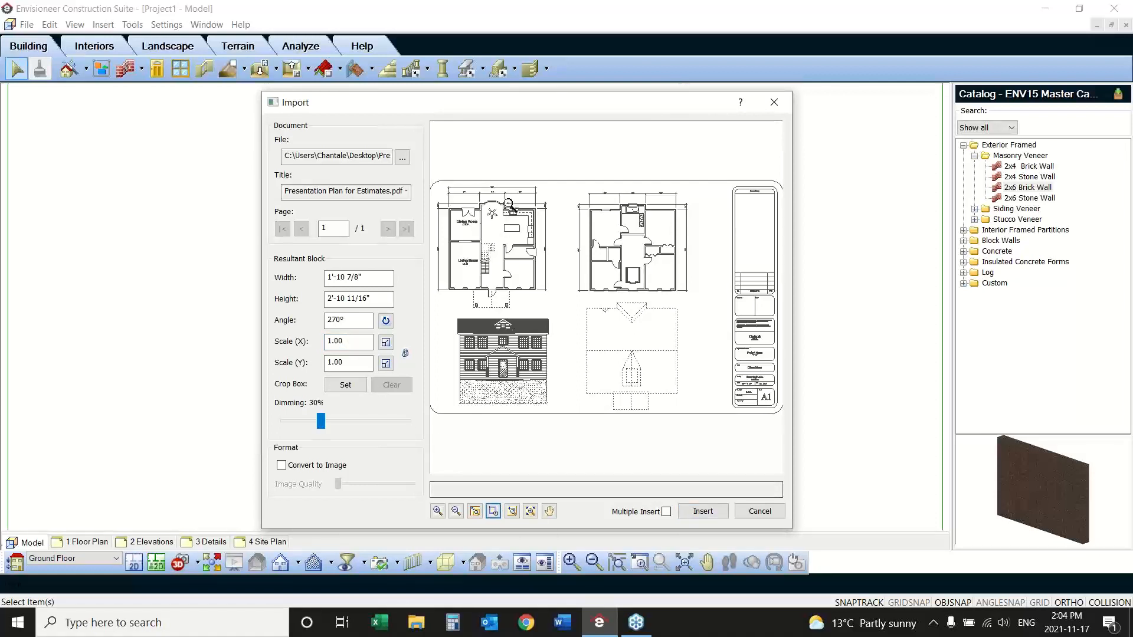
drag(505, 178, 474, 209)
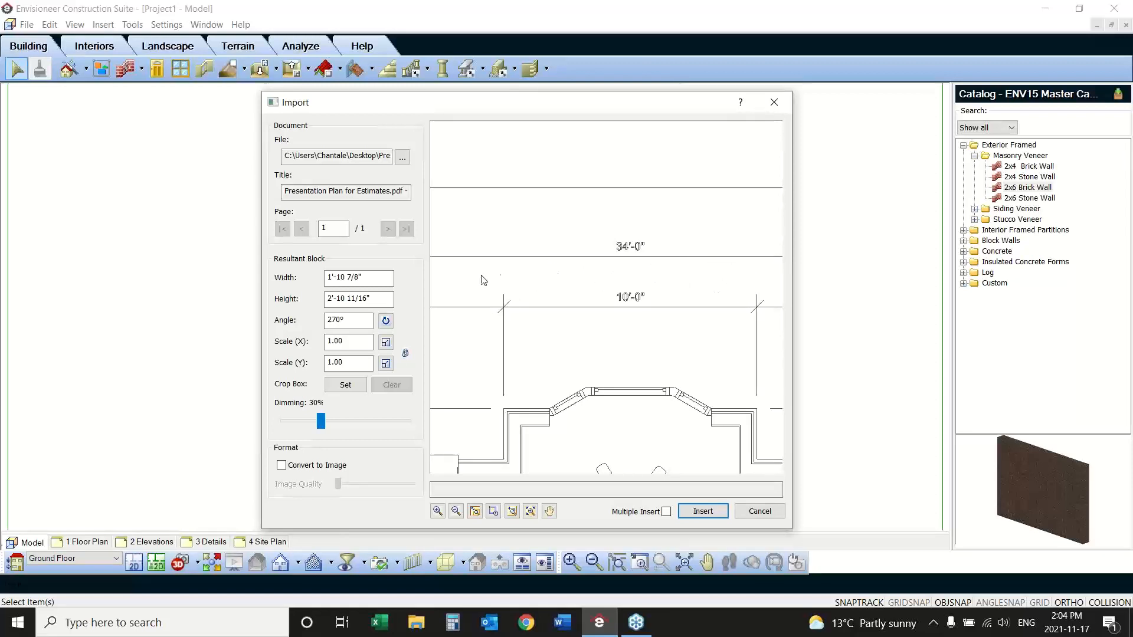
click(386, 343)
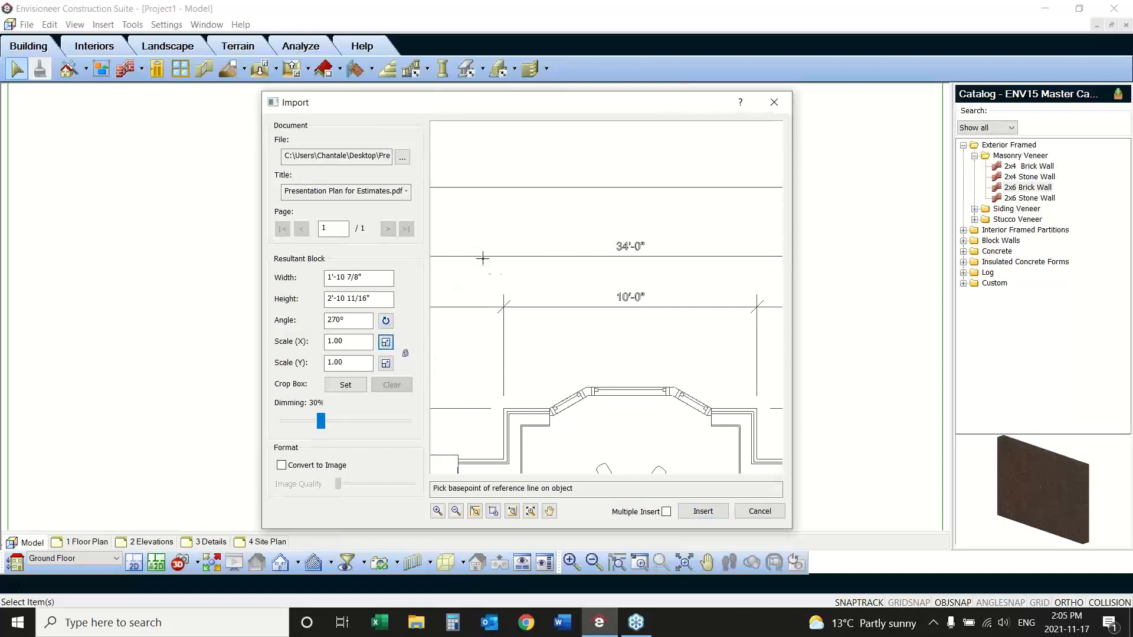
click(504, 295)
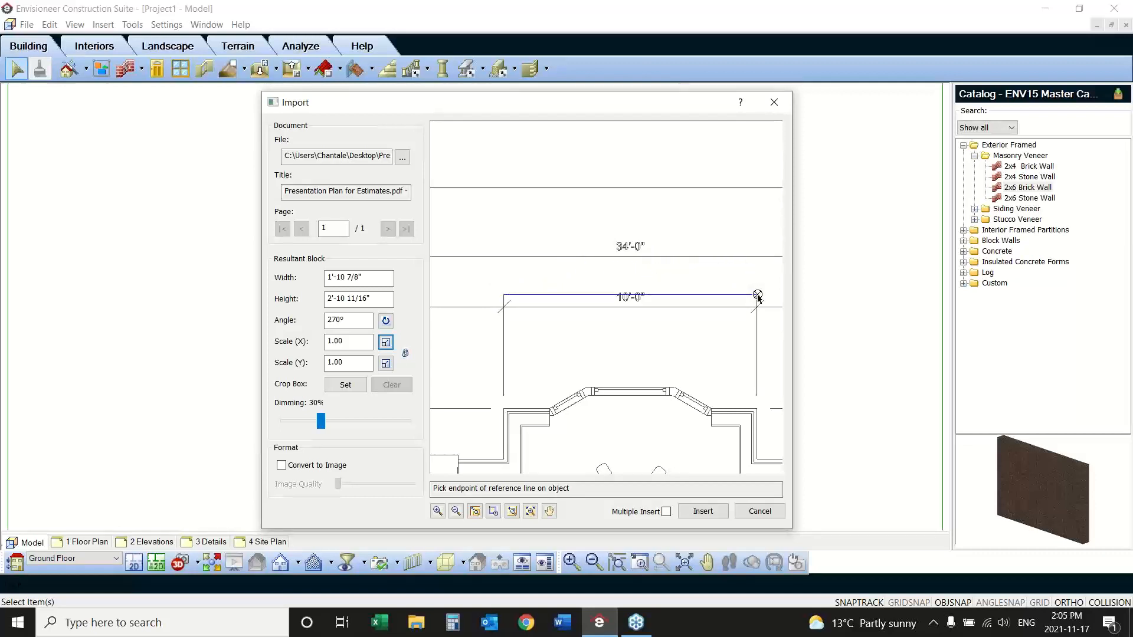
click(757, 295)
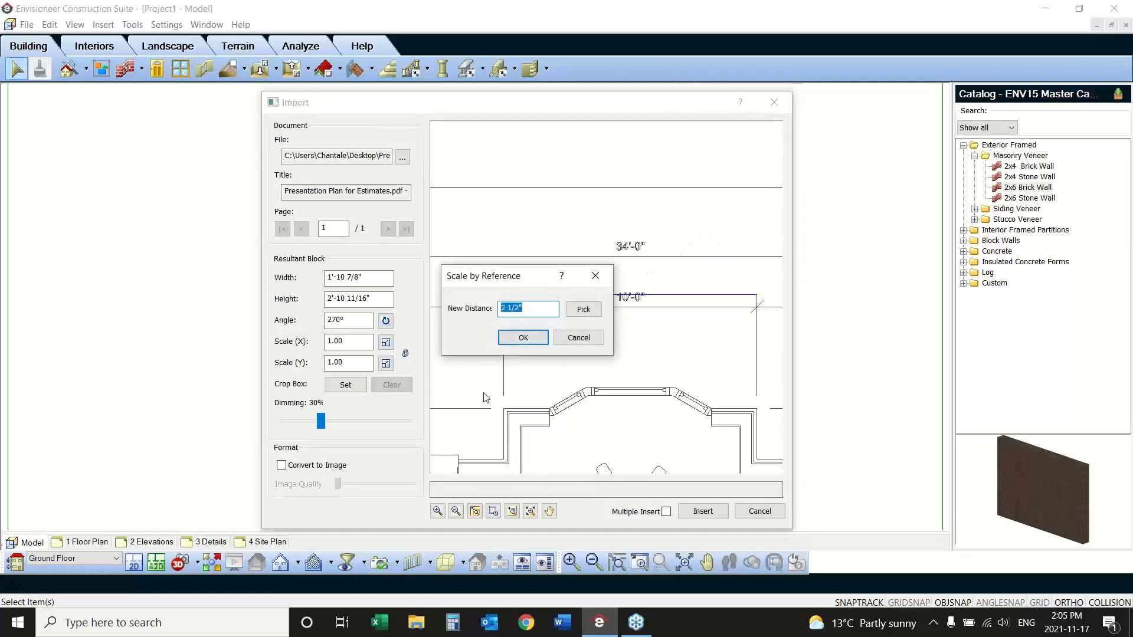
text(10)
click(524, 335)
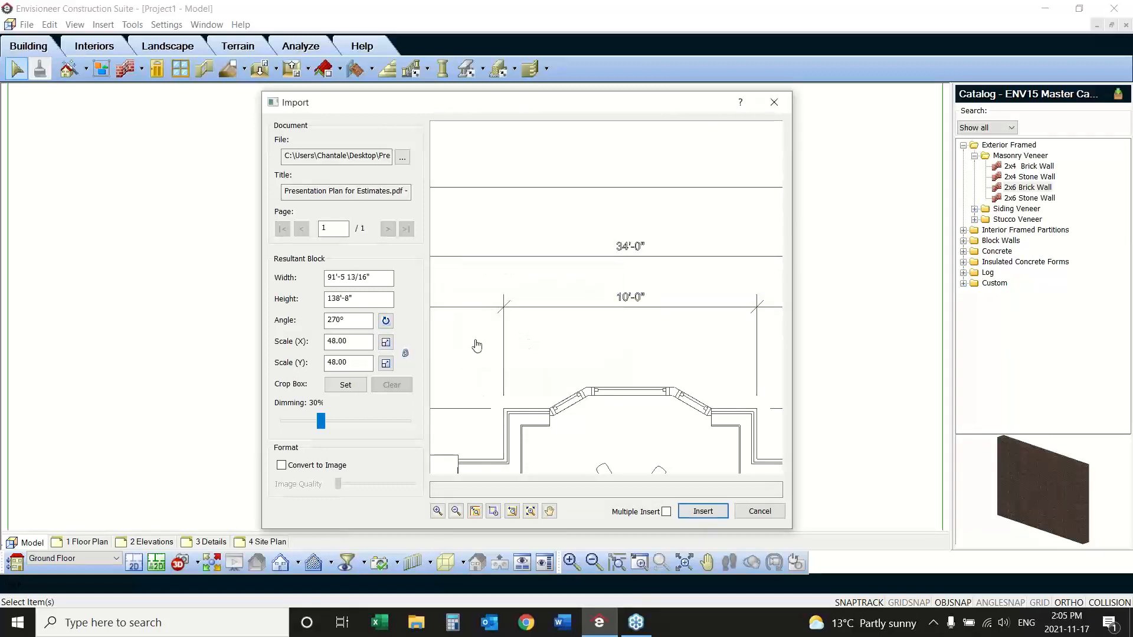
Step: Set a crop box around the main floor plan with the dining and living rooms, including the front porch
click(512, 511)
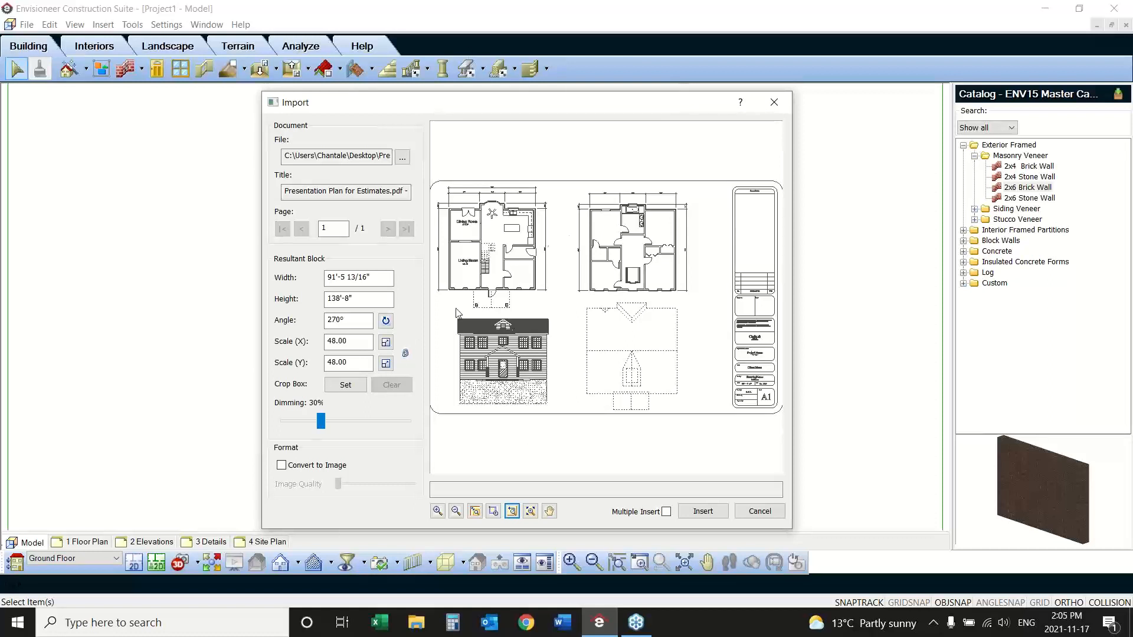
click(345, 384)
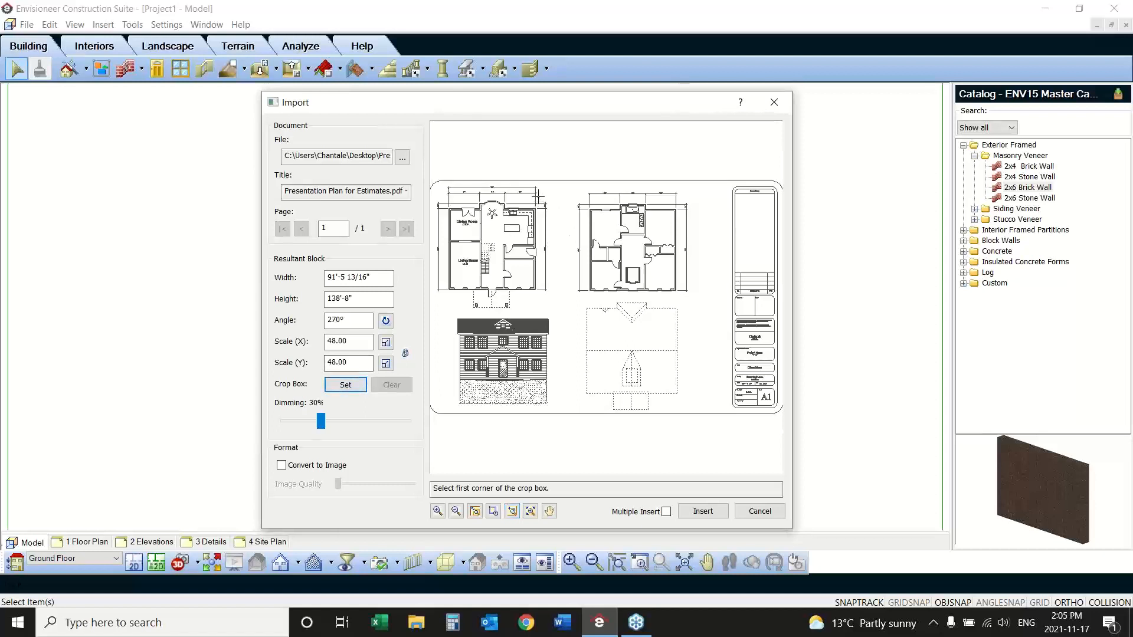
click(538, 196)
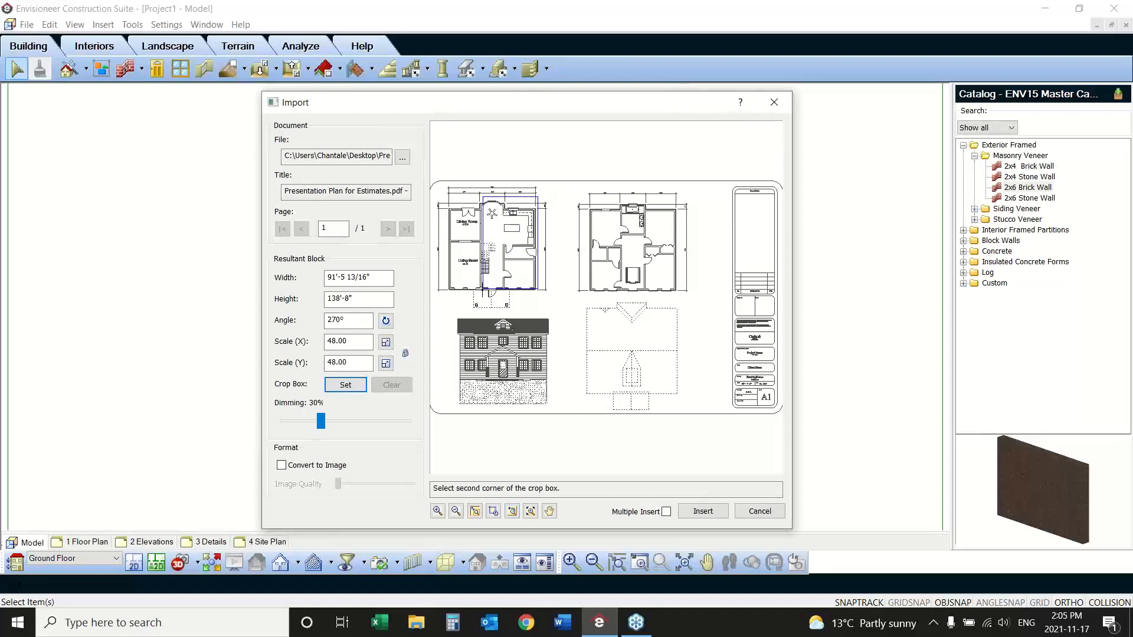
click(447, 309)
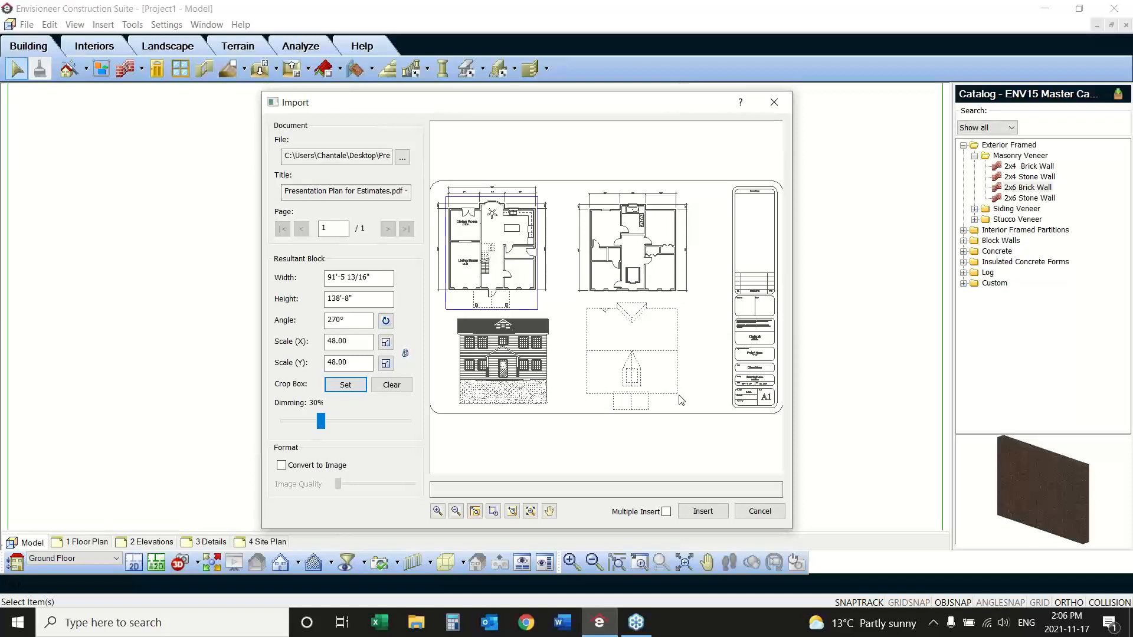
Step: Set the dimming to 50% and insert the cropped floor plan in the middle of the model view
click(342, 423)
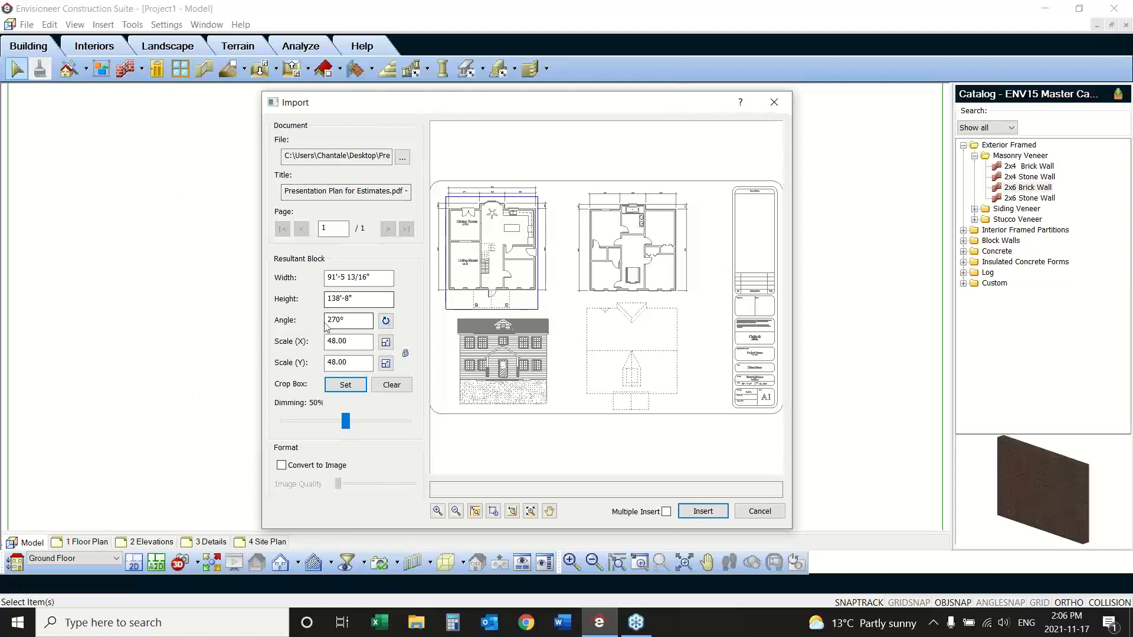
click(693, 515)
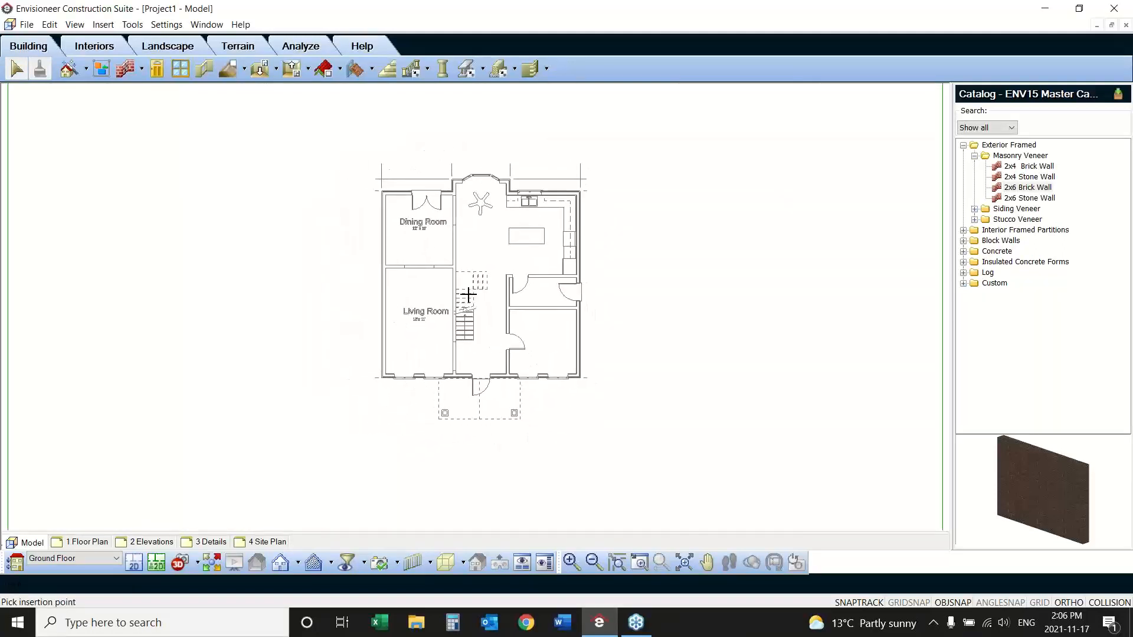
click(458, 295)
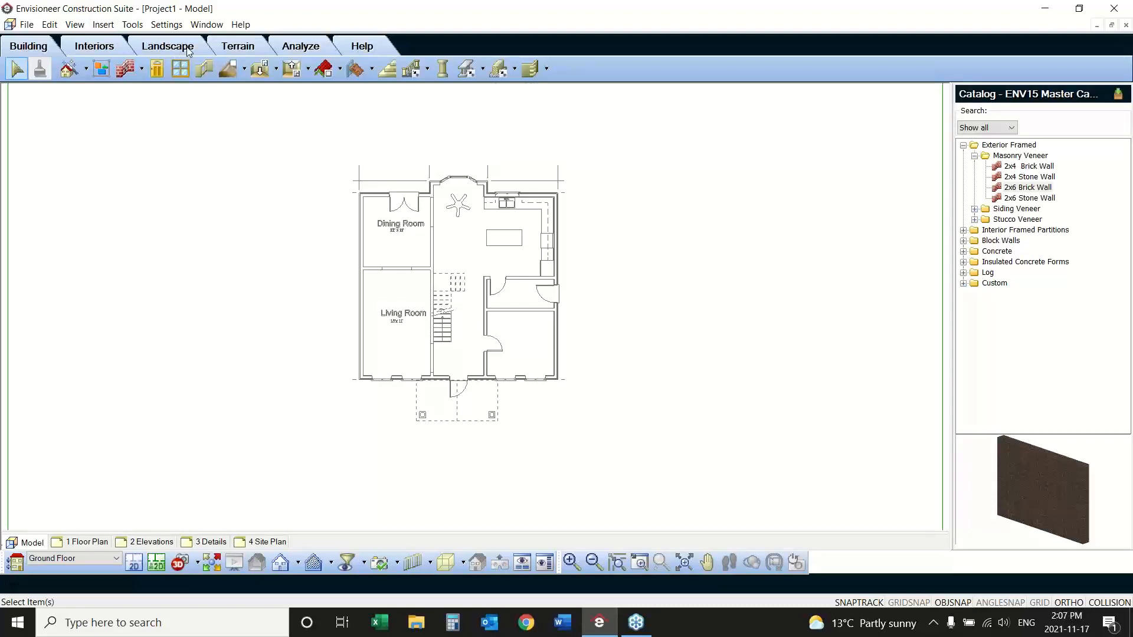
Step: Start exterior walls with the 2 x 6 Cement Board Siding type and choose insertion by baseline
click(125, 71)
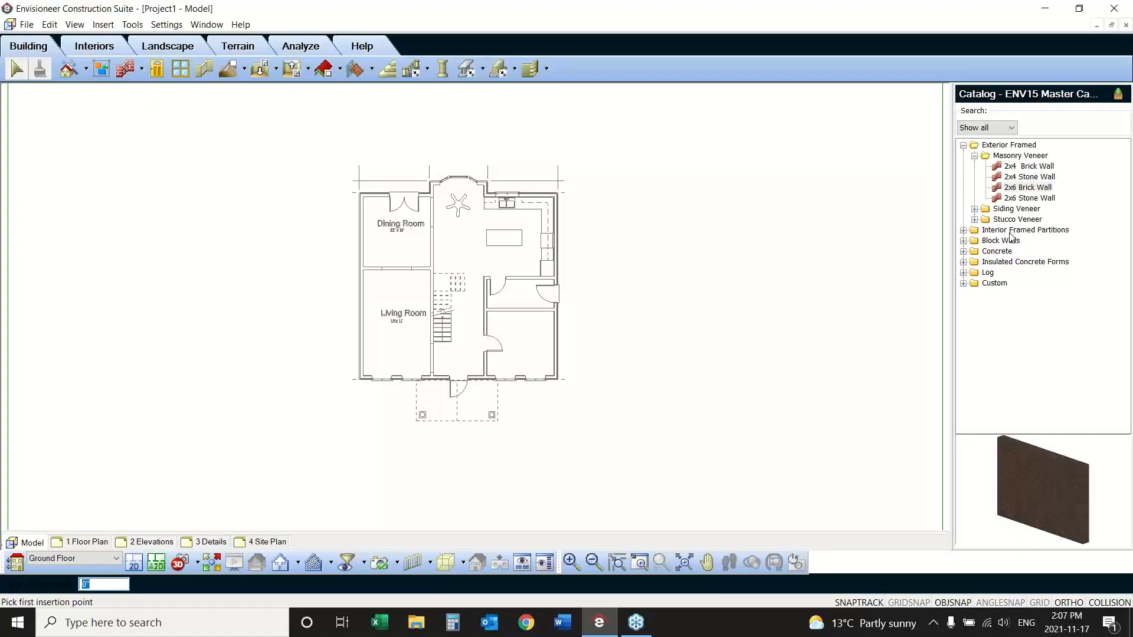
click(974, 209)
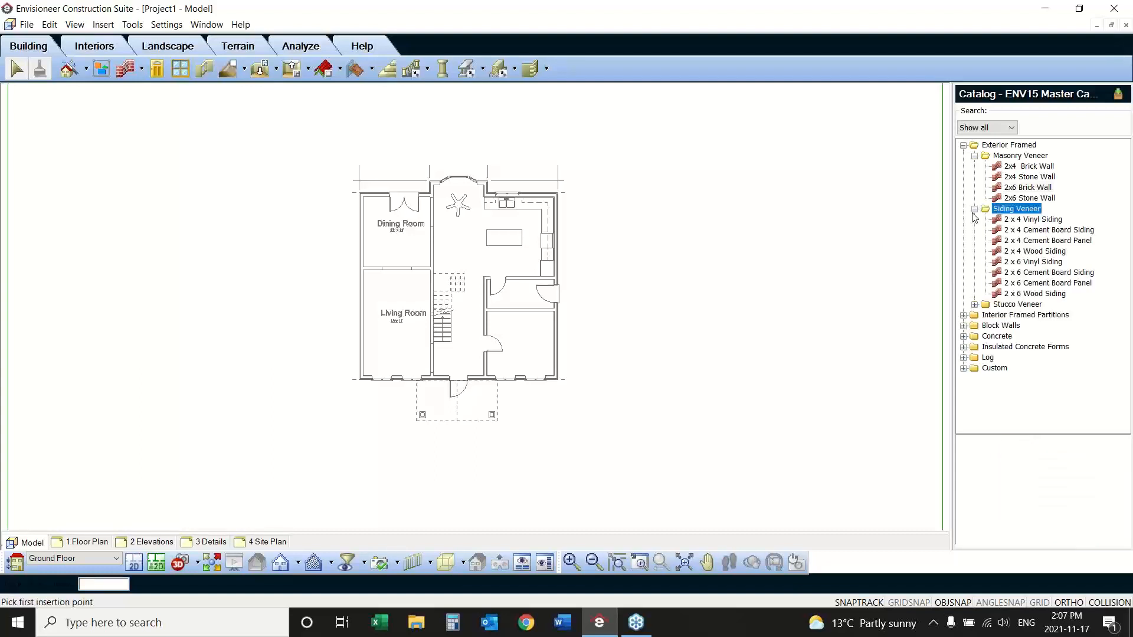
click(1023, 273)
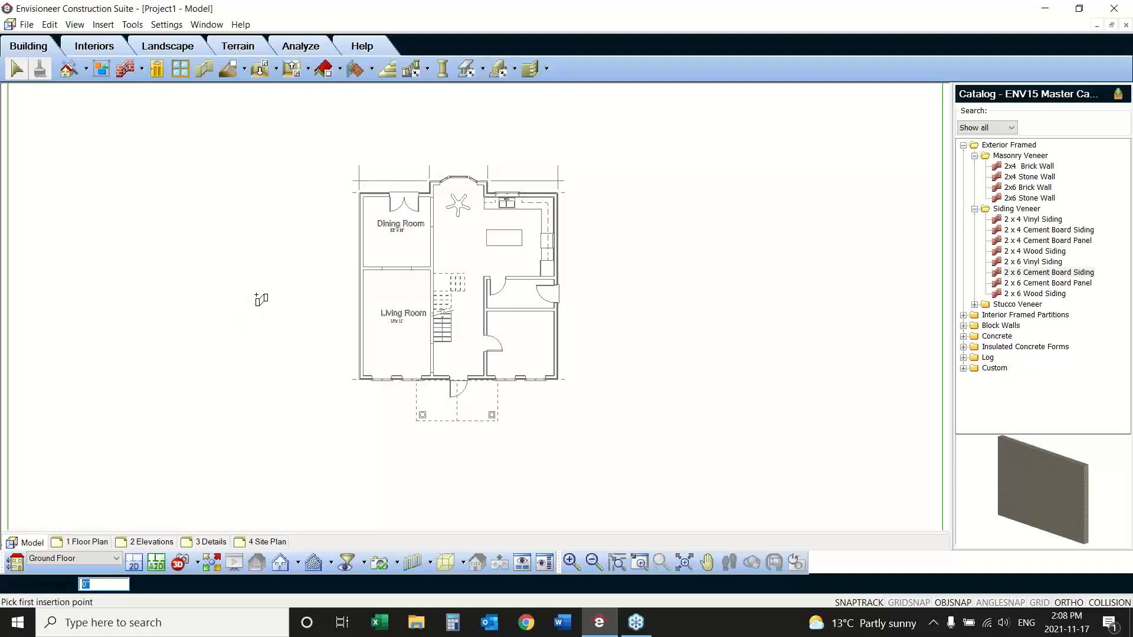
right_click(263, 311)
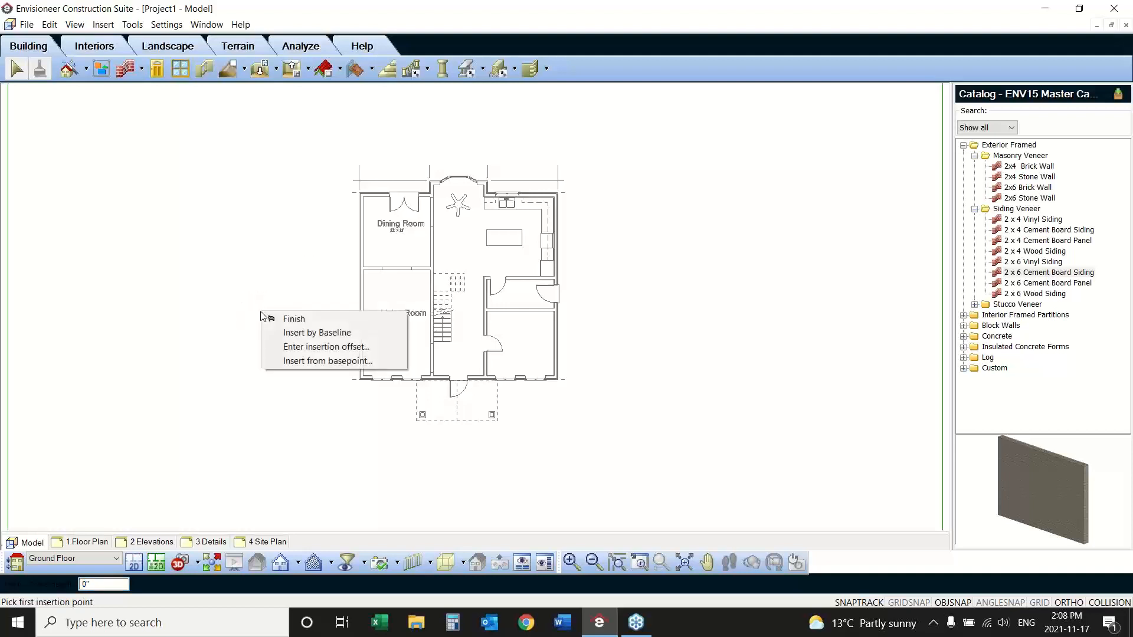
click(286, 334)
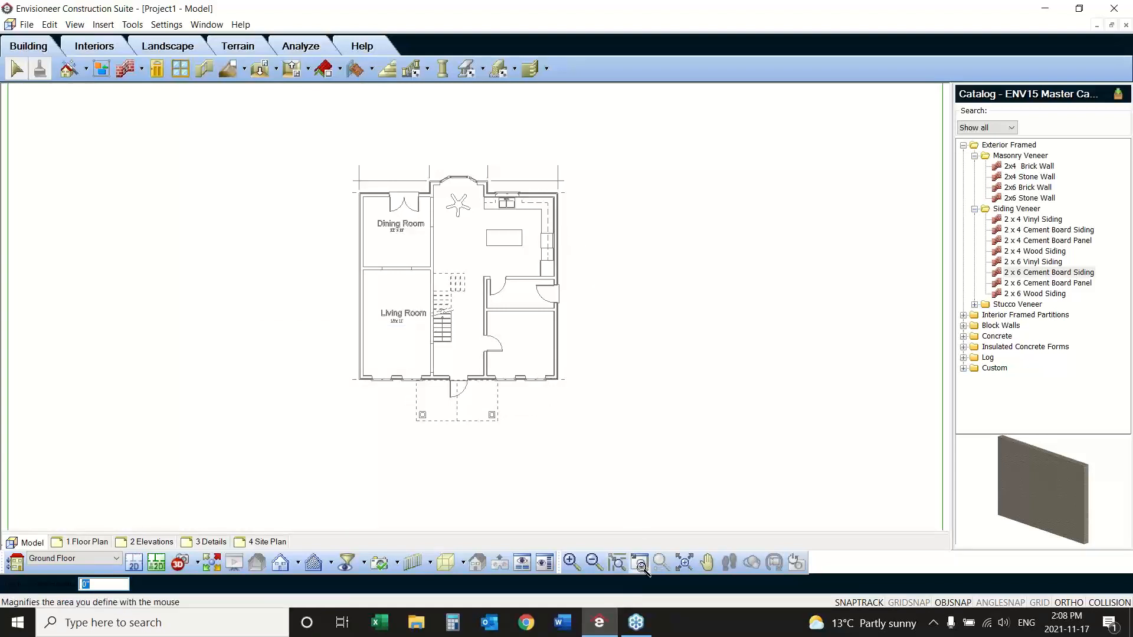
Step: Trace the wall baseline from the plan's front-left exterior corner along the front and kitchen sides to the near corner of the rear bump-out
drag(383, 360, 346, 391)
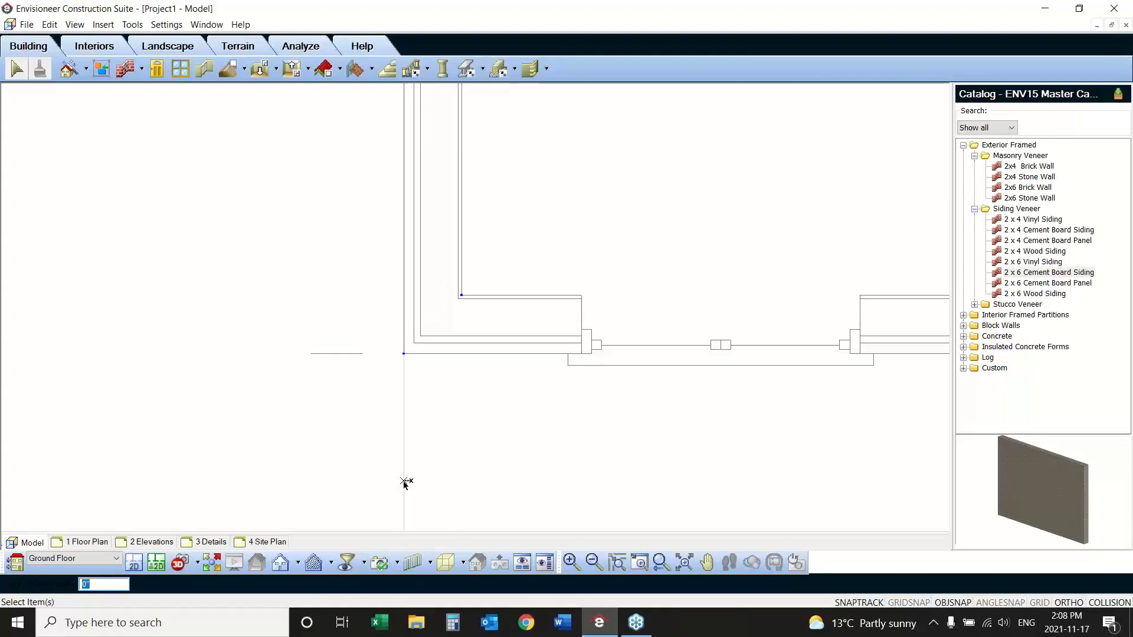
click(403, 357)
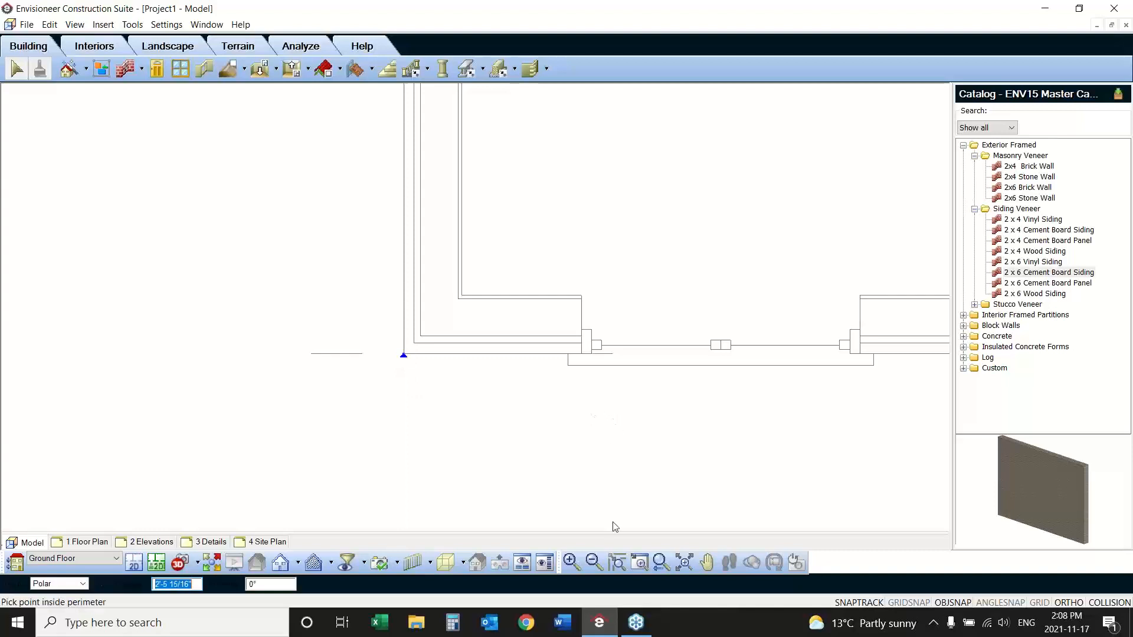
click(663, 562)
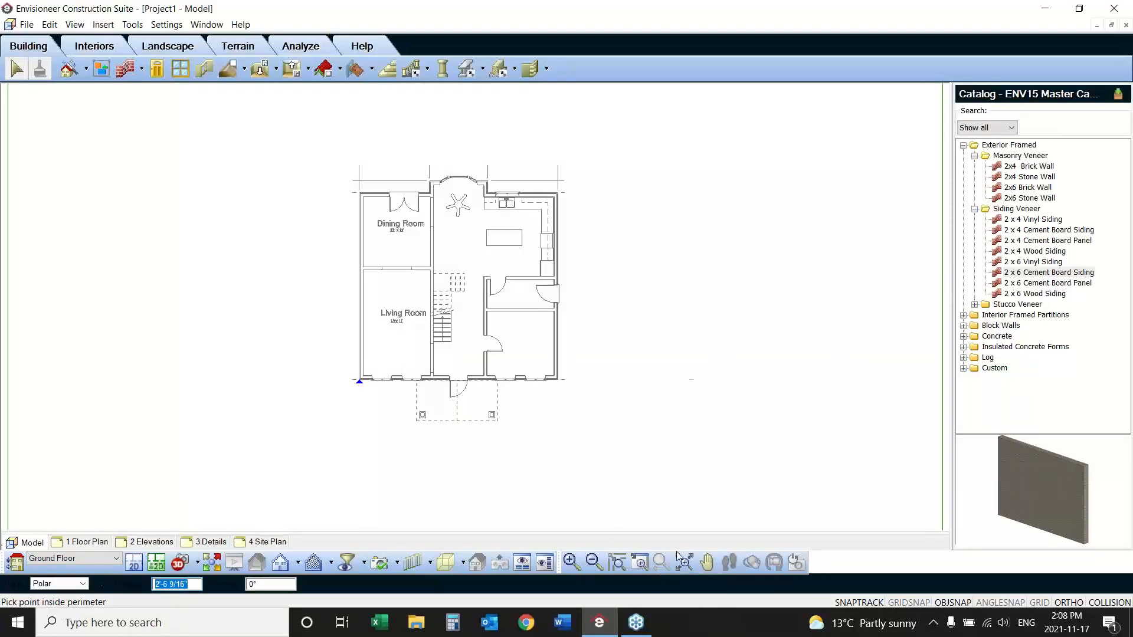
click(639, 562)
drag(575, 362, 533, 389)
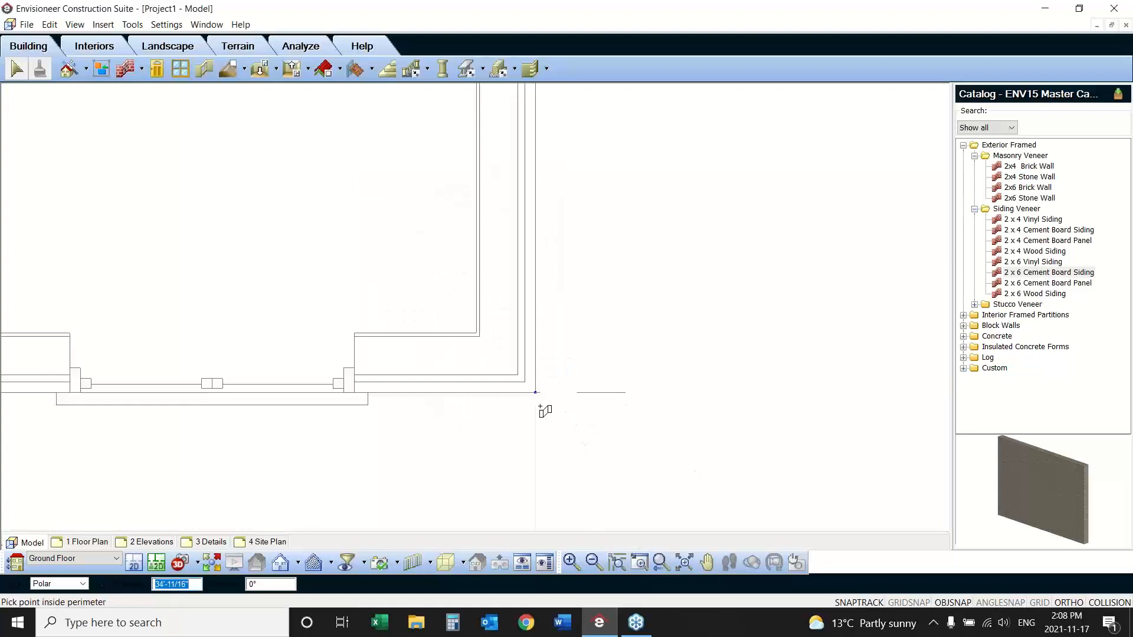
click(661, 561)
drag(578, 161, 509, 198)
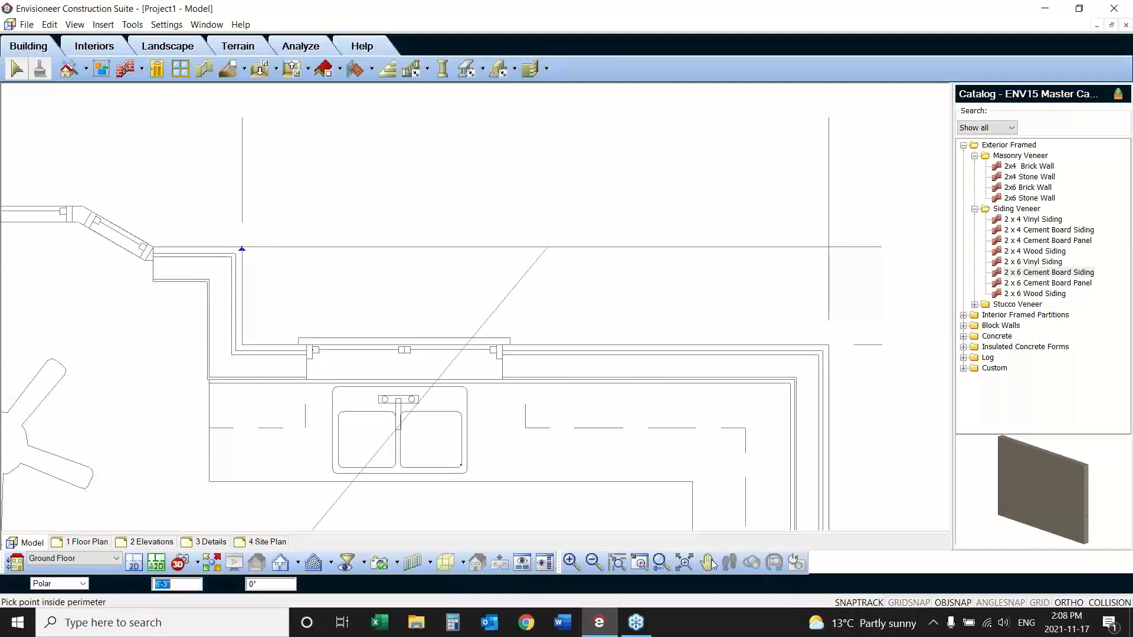
Step: Continue the baseline 10'-0" across the rear bump-out, down its side, and 12'-0" to the dining room's outer rear corner
click(661, 562)
click(639, 564)
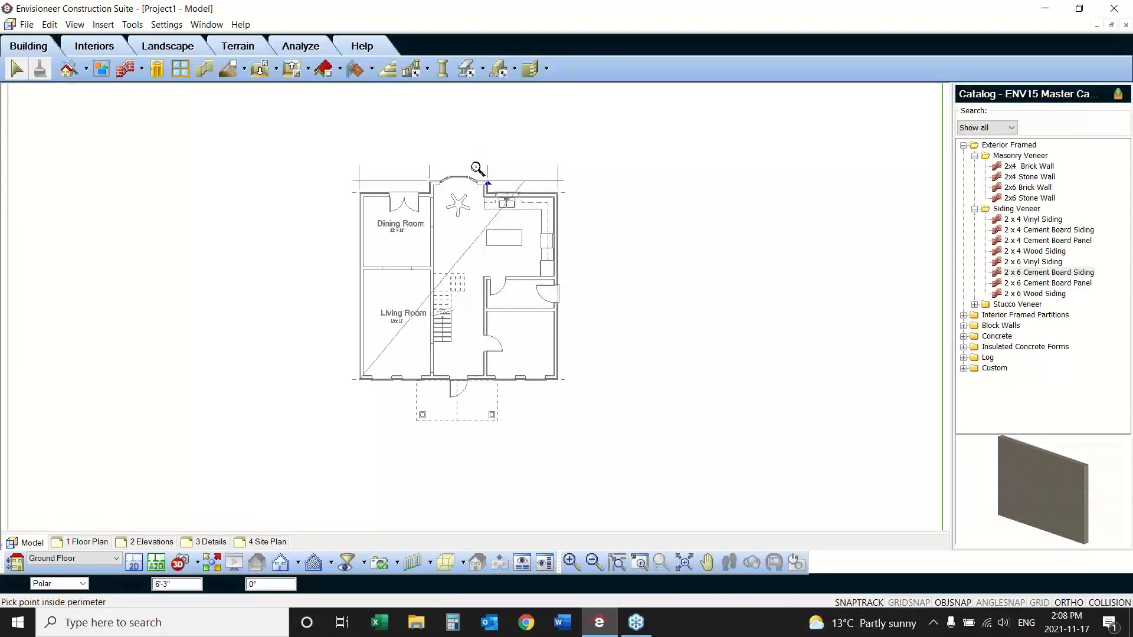
drag(476, 166, 333, 230)
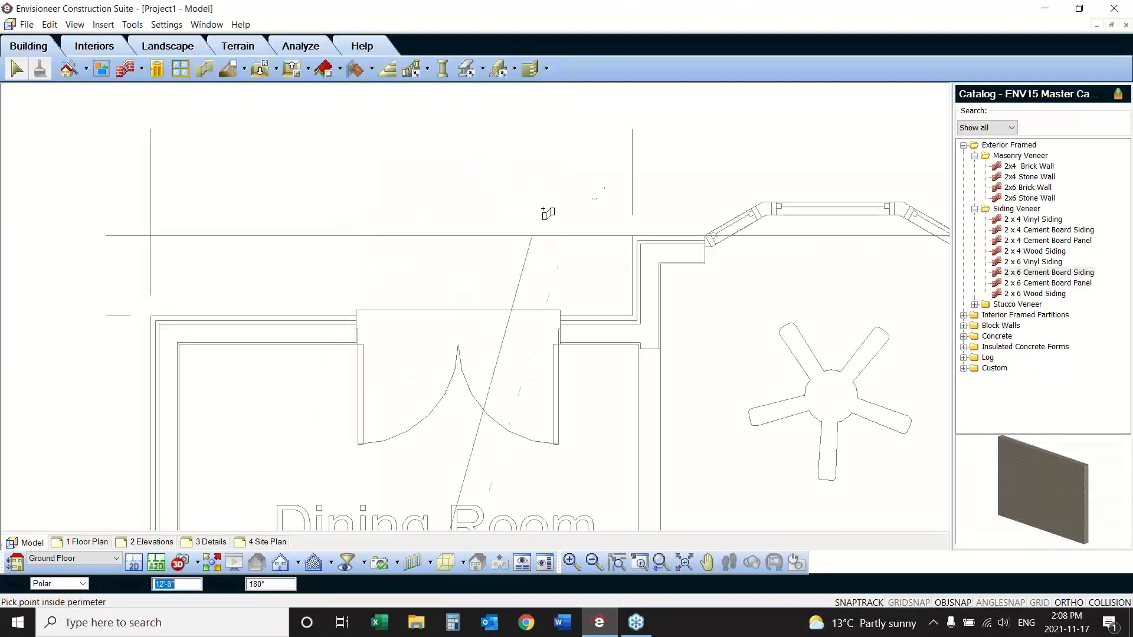
click(631, 239)
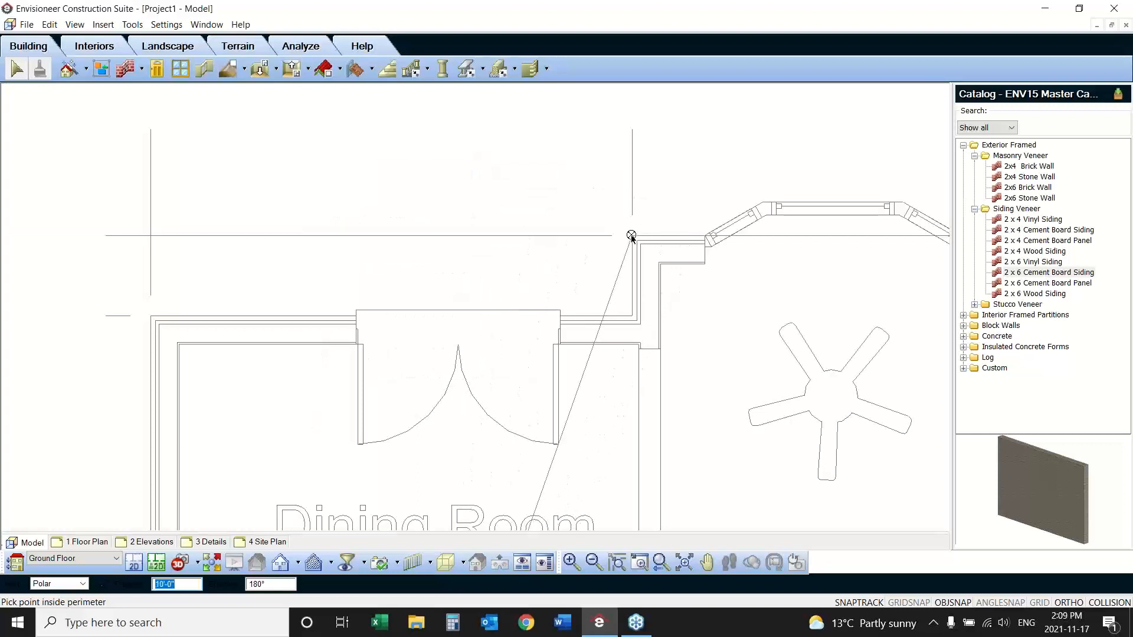
click(632, 318)
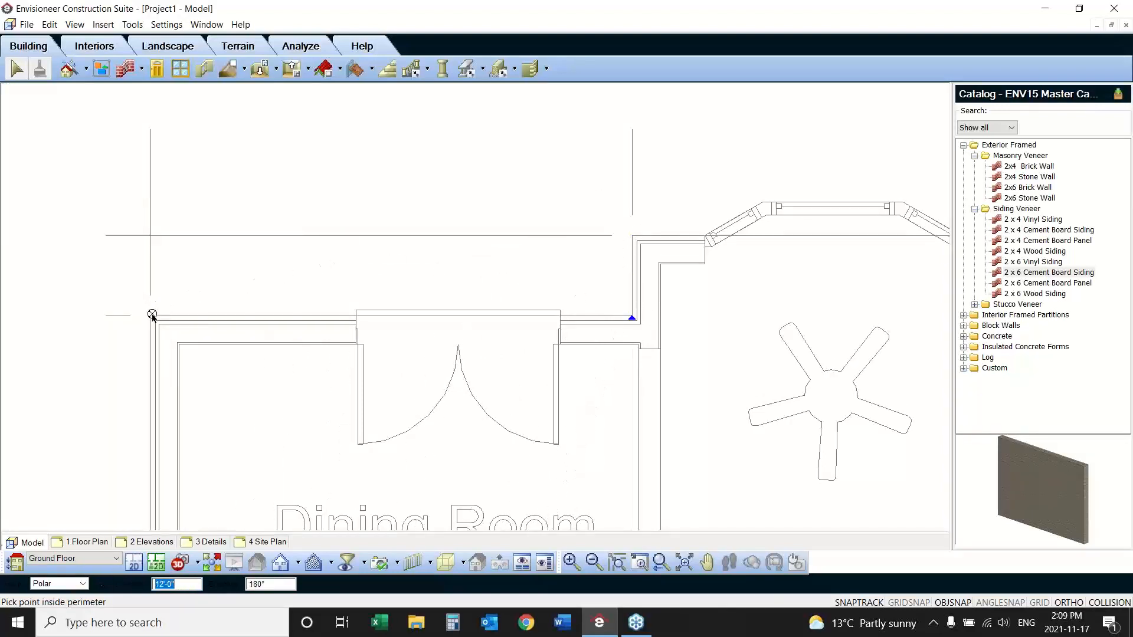
click(152, 316)
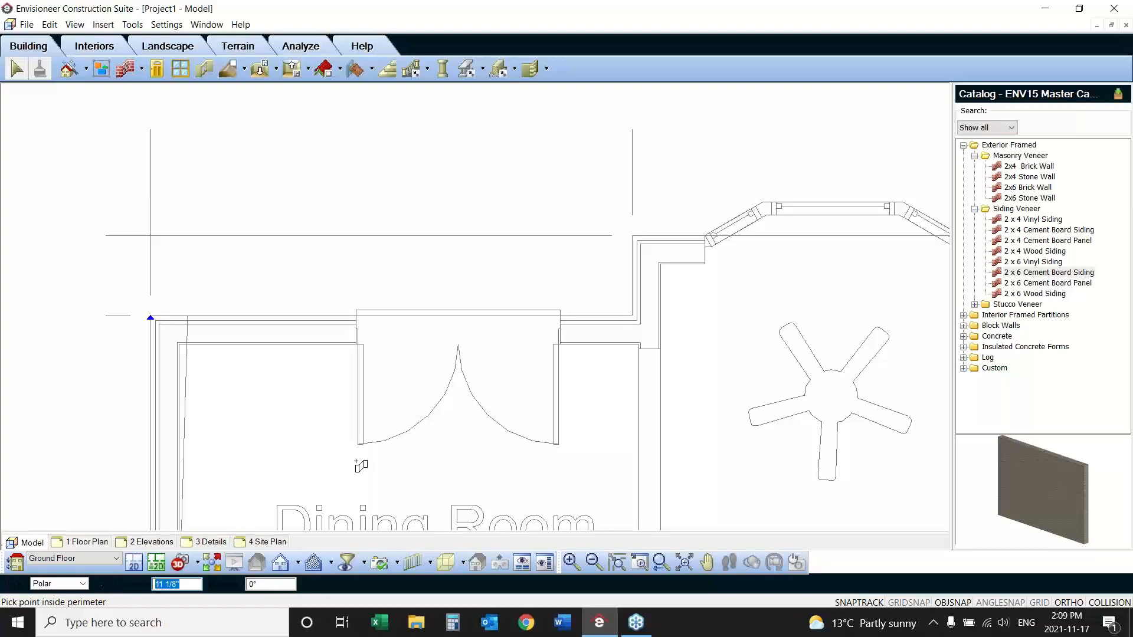
Step: Finish the baseline and generate the walls with Outer Face of Veneer as boundary and a 0" offset towards outside
click(663, 563)
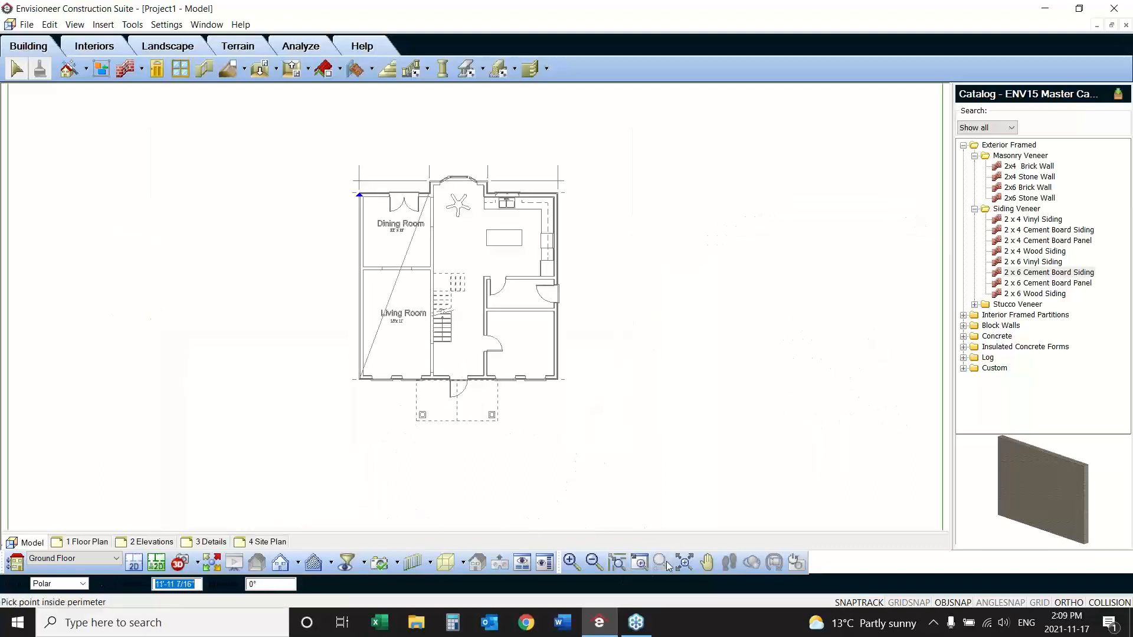
right_click(345, 248)
click(378, 253)
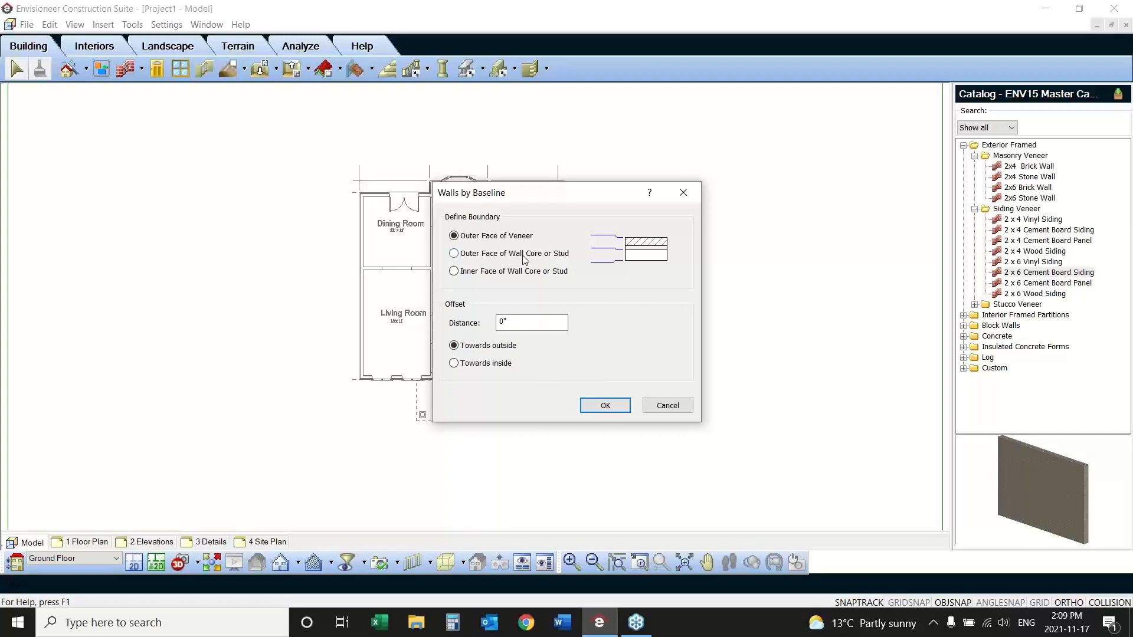
click(604, 407)
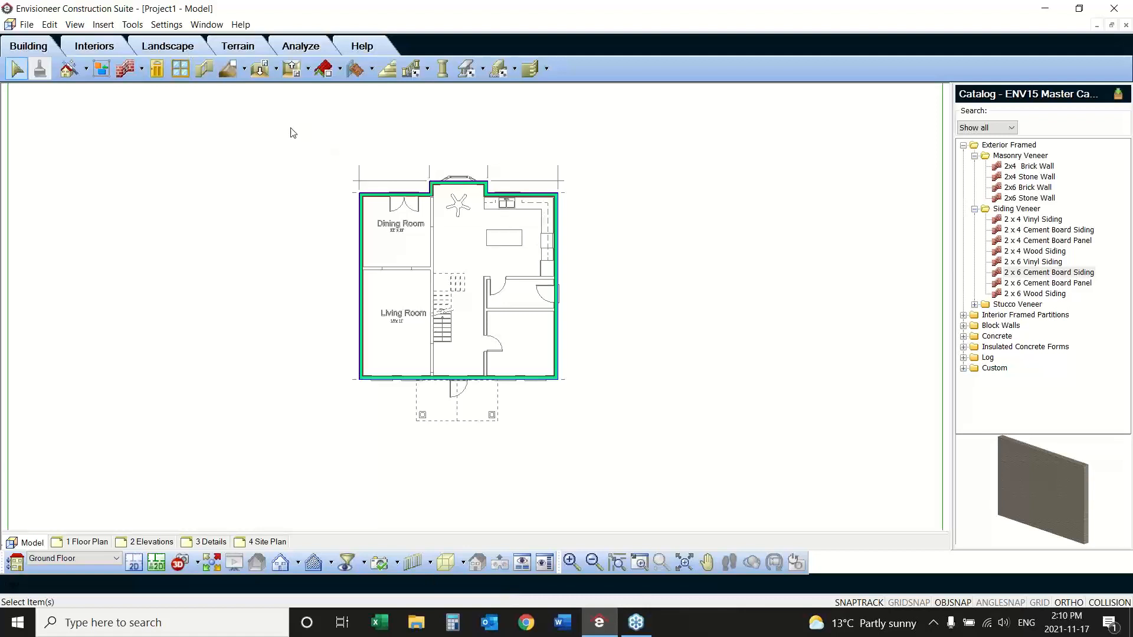
Step: Generate a project estimate using the Quote Generator template, enlarge the report, and narrow its wide item-code column
click(132, 24)
mouse_move(149, 83)
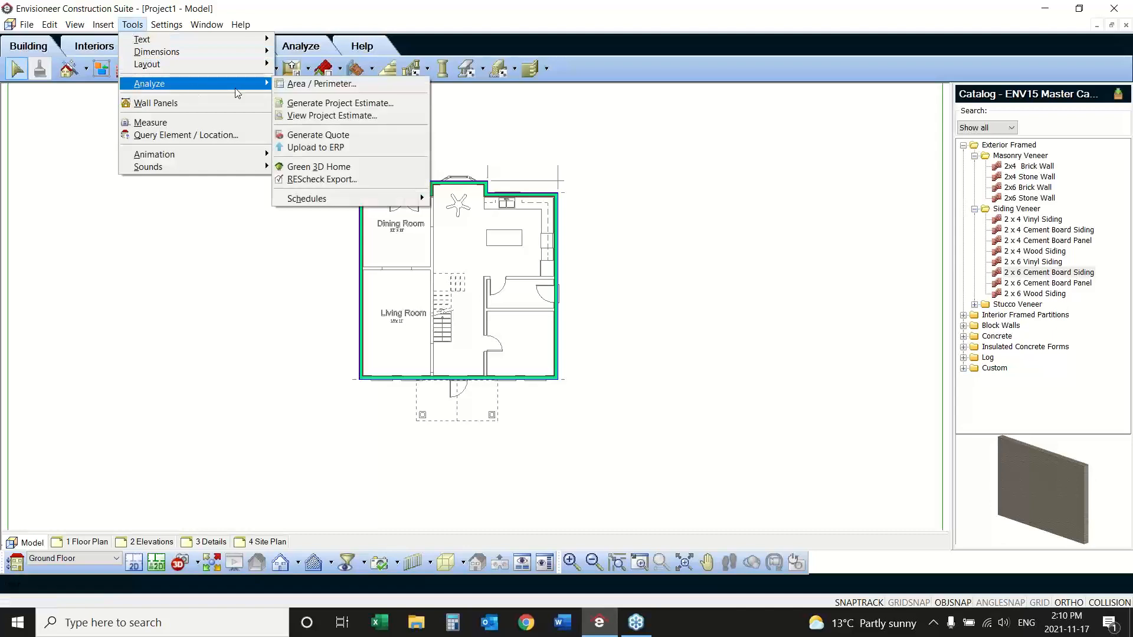
click(360, 104)
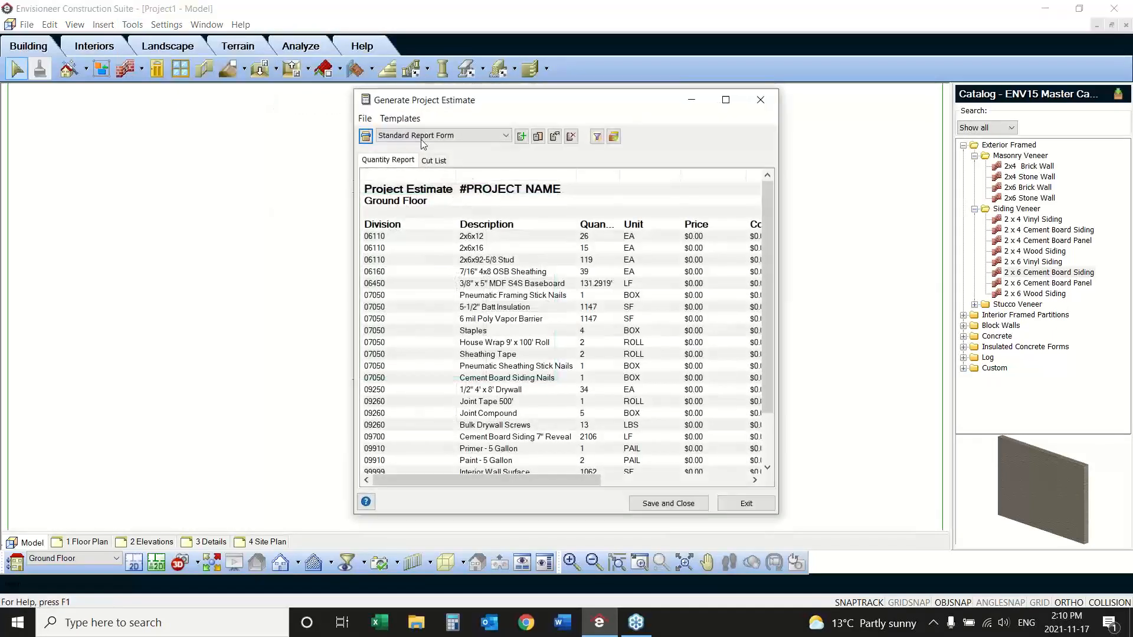
click(434, 136)
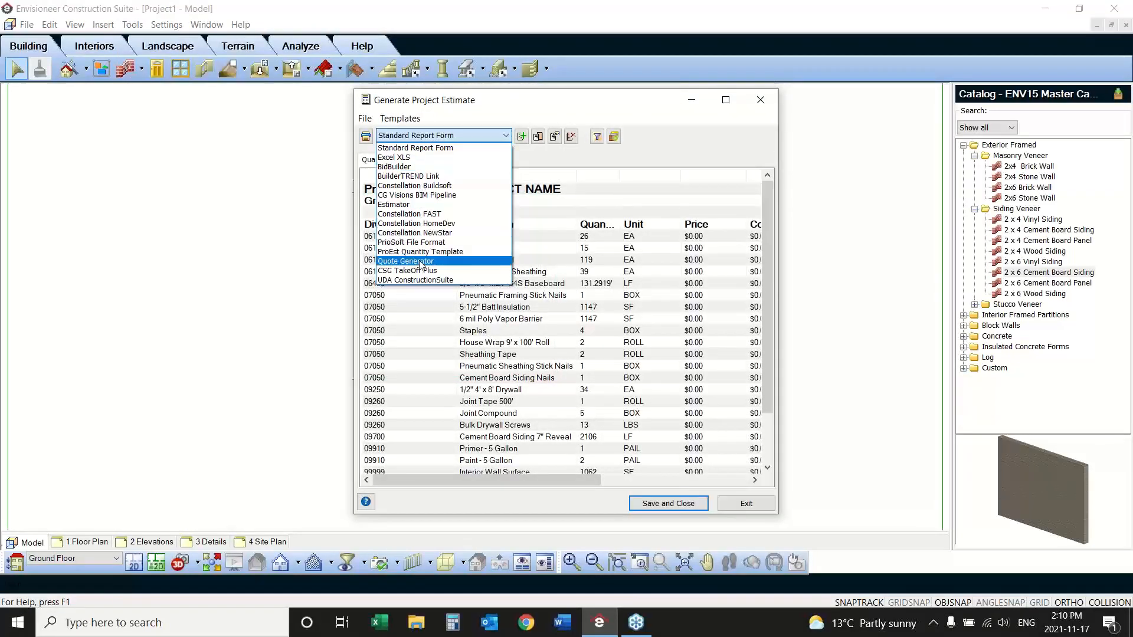
click(413, 254)
click(725, 100)
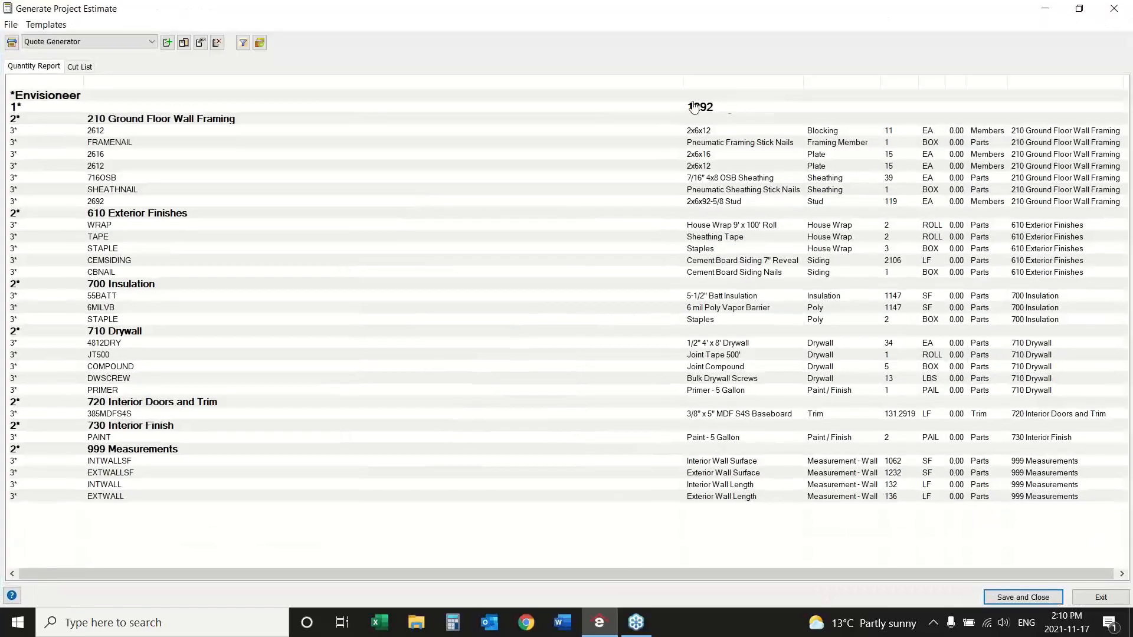
drag(493, 98, 327, 115)
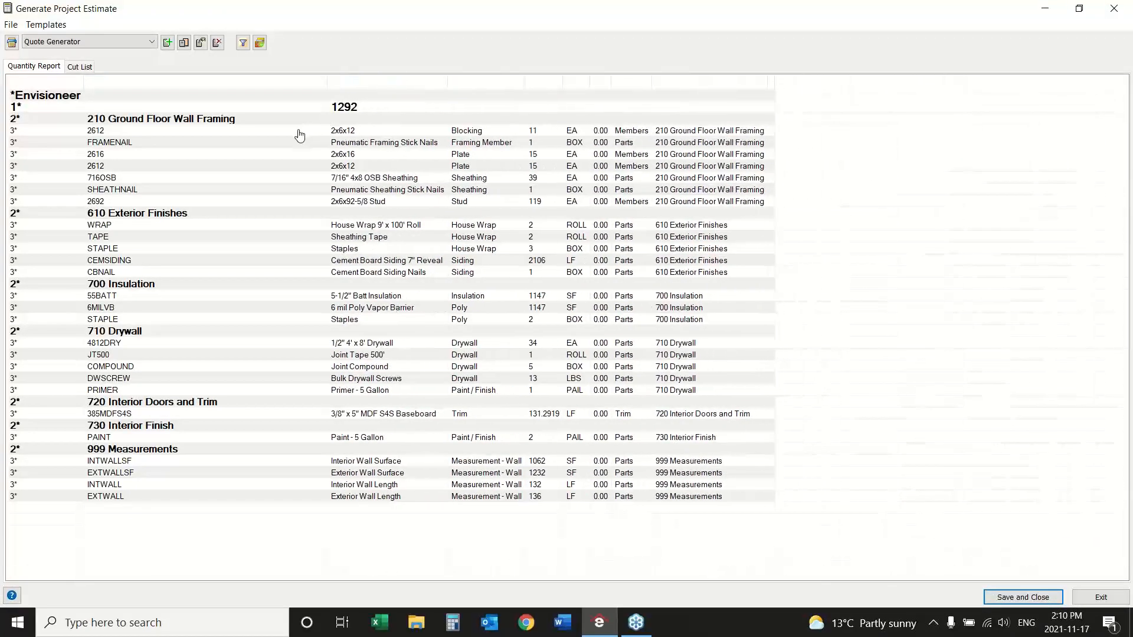
Step: Examine the estimate's Ground Floor Wall Framing and Exterior Finishes items line by line
click(185, 122)
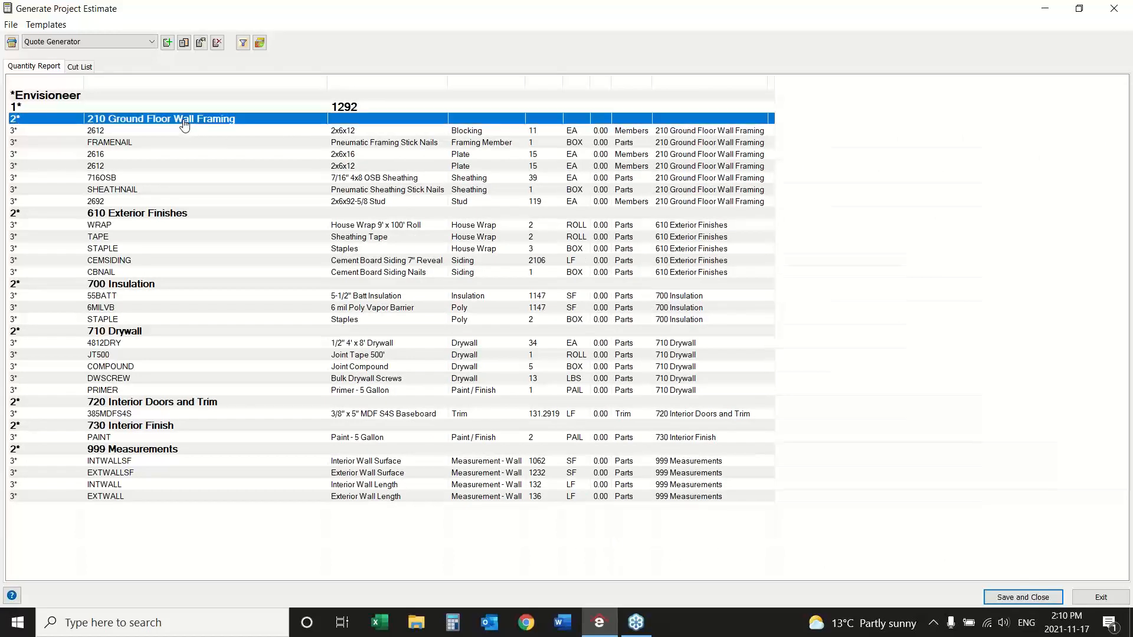
click(476, 133)
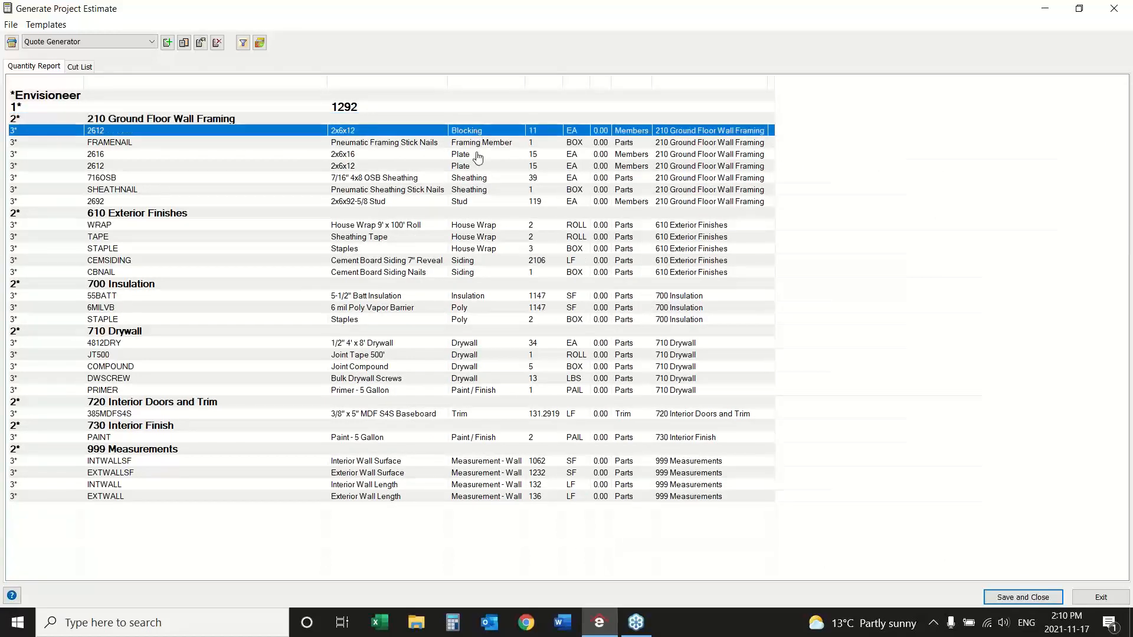
click(425, 143)
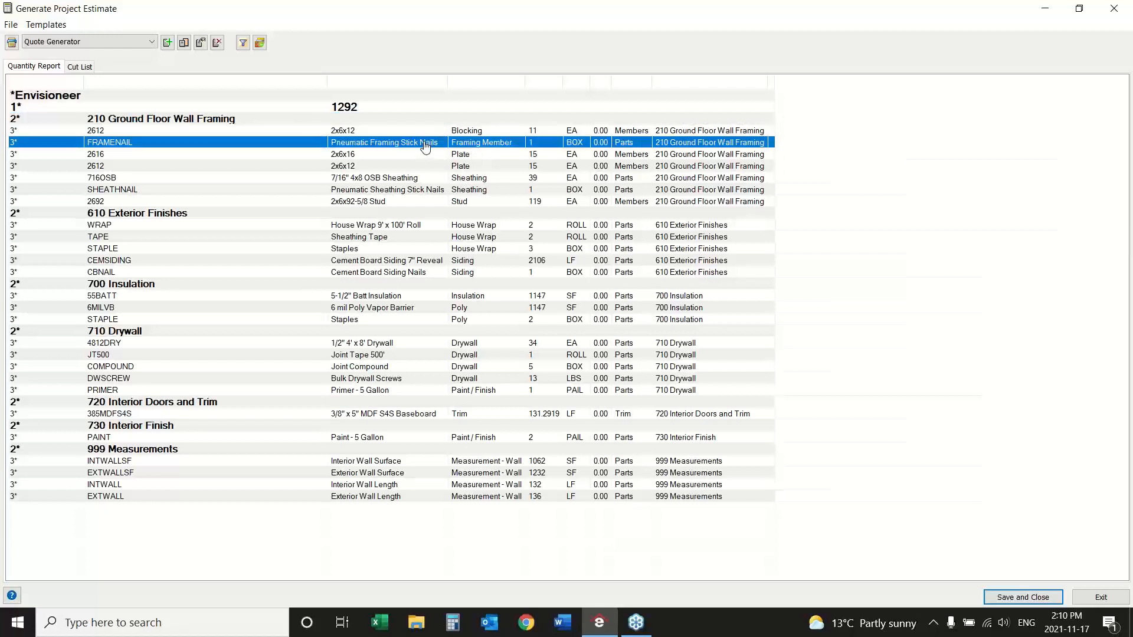
click(422, 155)
click(417, 178)
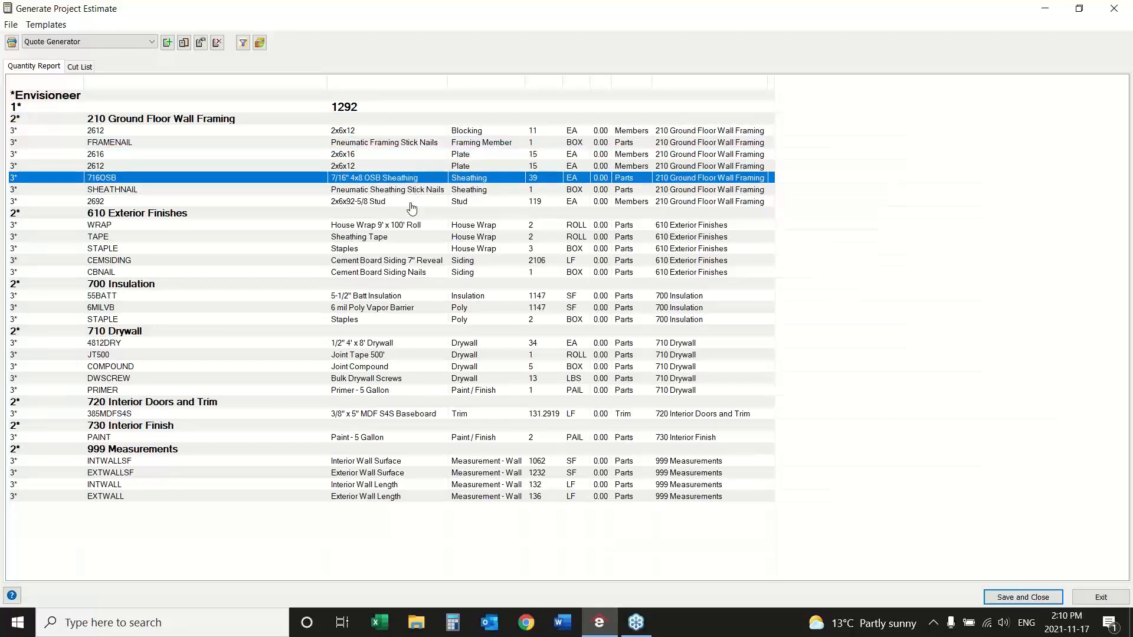
click(410, 204)
click(381, 225)
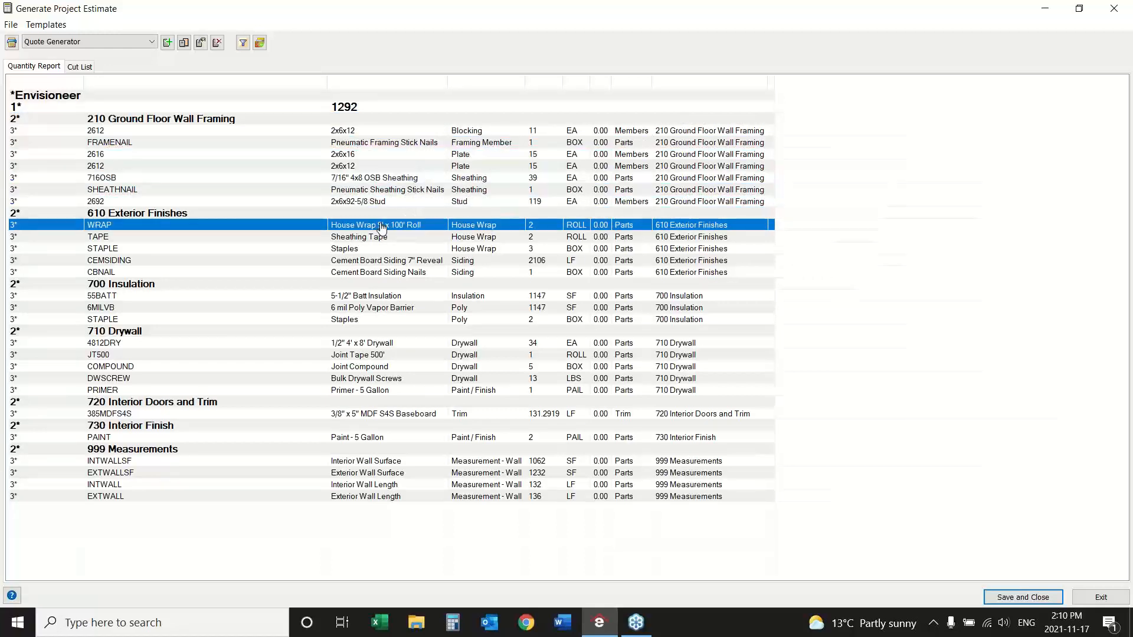
click(377, 237)
click(357, 249)
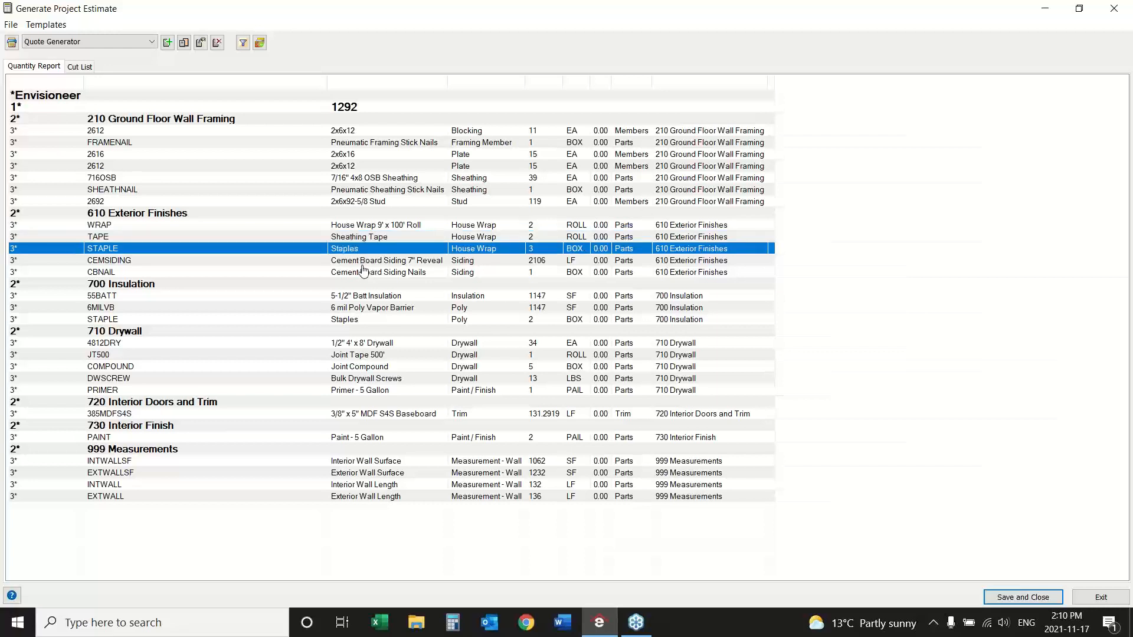
click(363, 264)
click(366, 272)
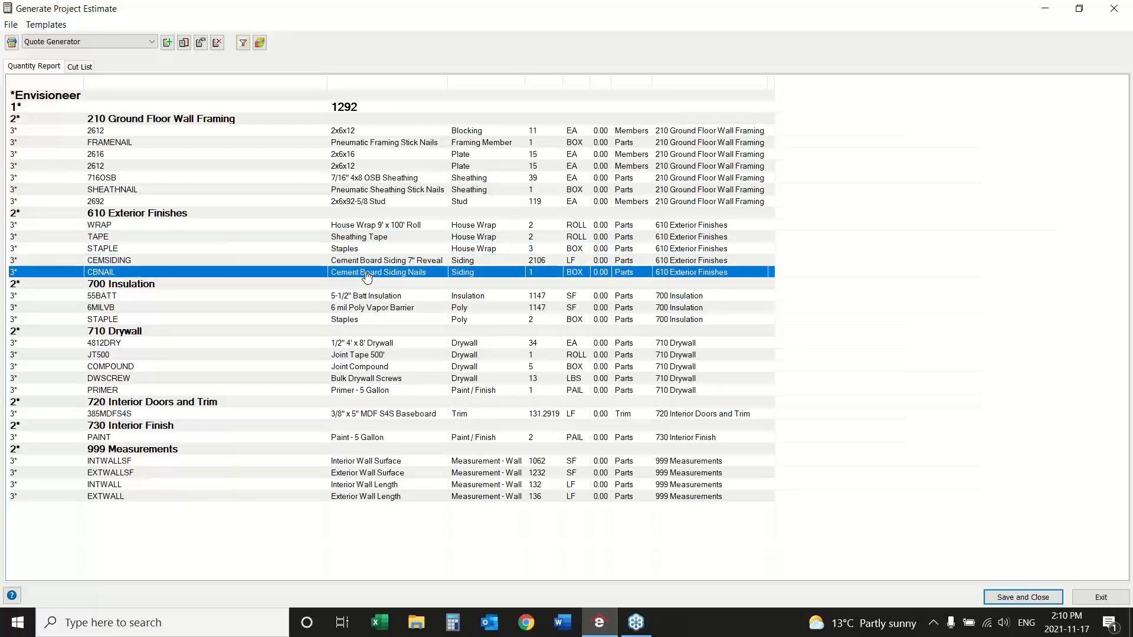
Step: Examine the estimate's Insulation and Drywall items line by line, through the primer entry
click(365, 297)
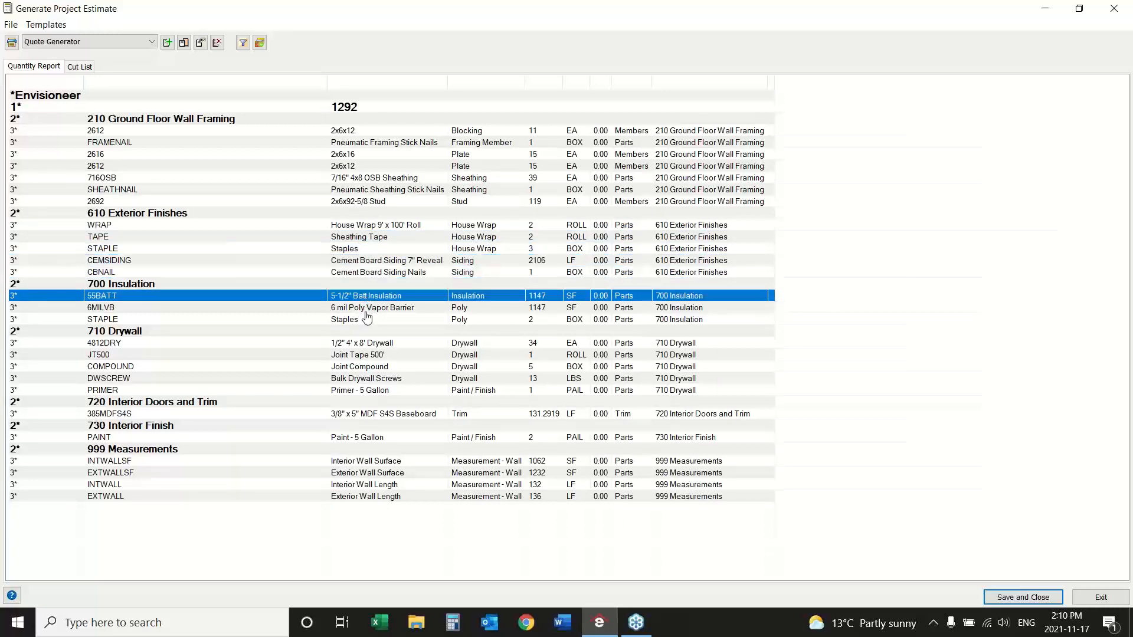
click(365, 311)
click(356, 320)
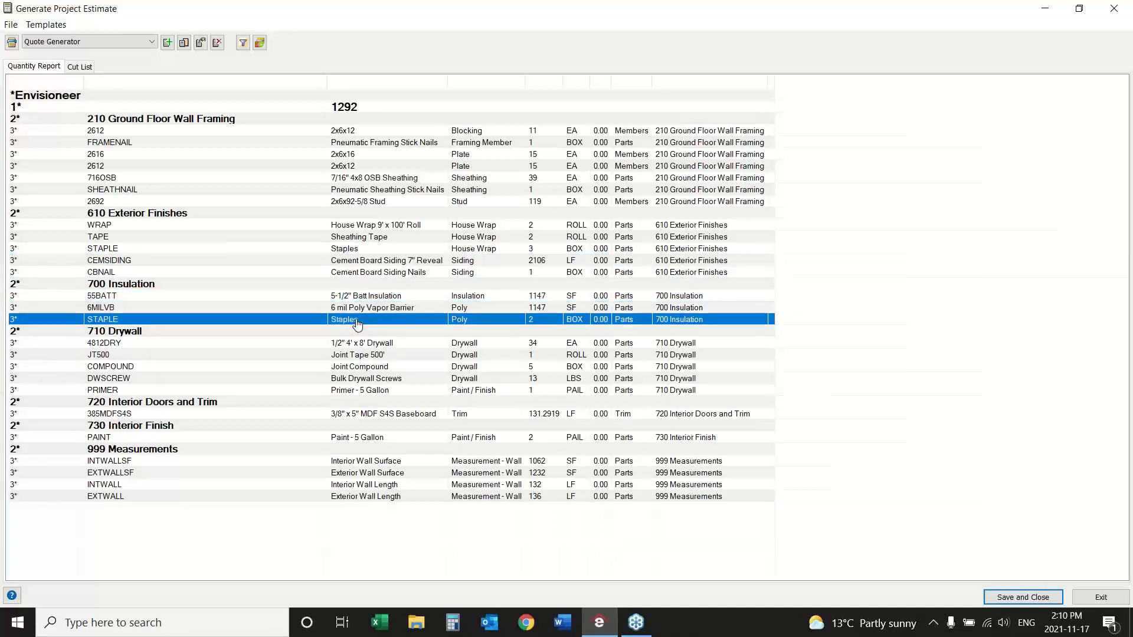
click(361, 344)
click(363, 356)
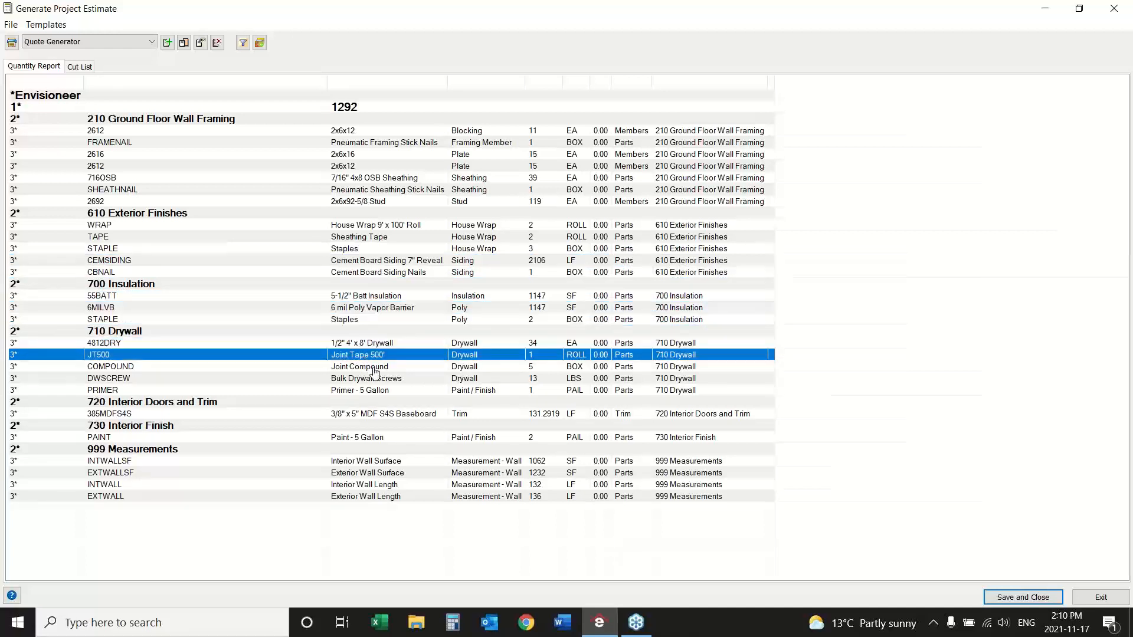
click(404, 367)
click(396, 379)
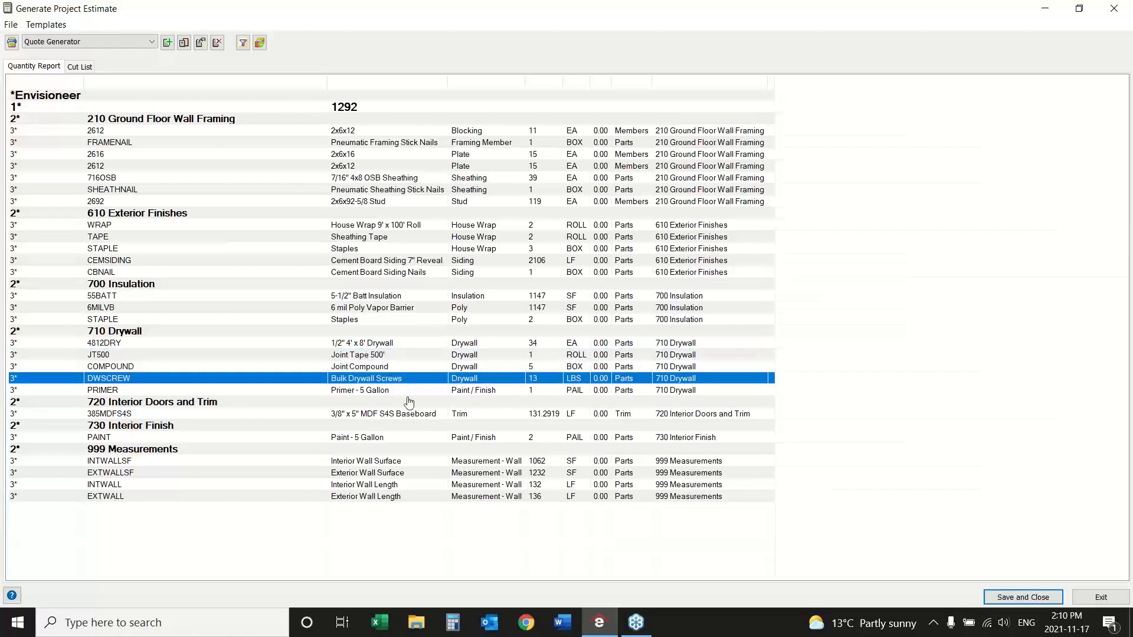
click(407, 391)
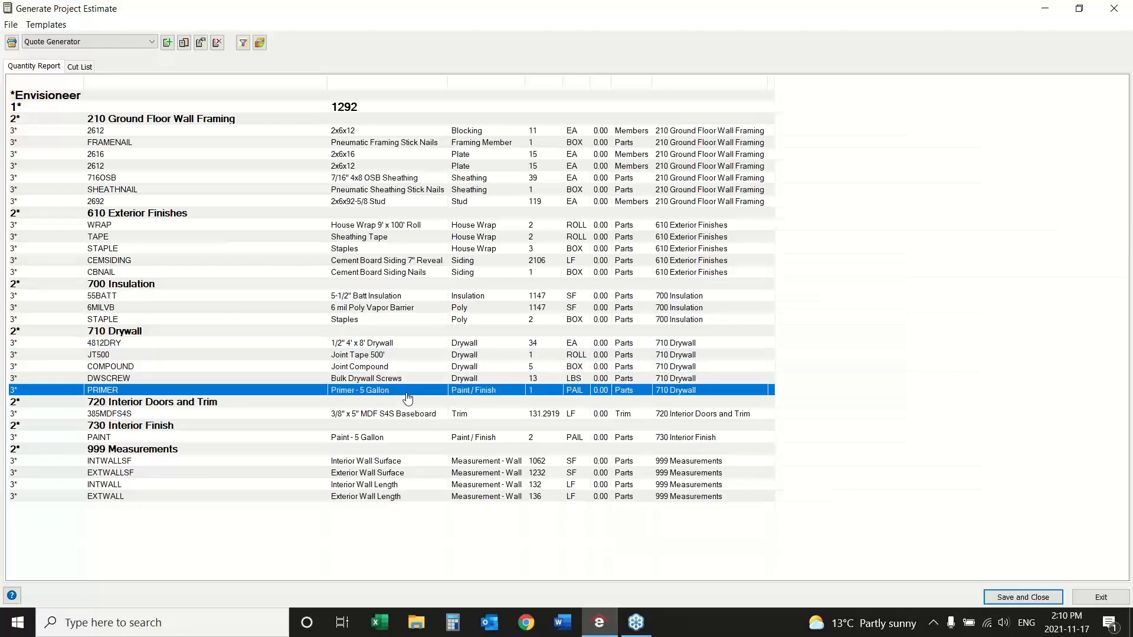
Step: Examine the estimate's baseboard, interior paint and interior wall surface entries, and leave the estimate without saving
click(407, 417)
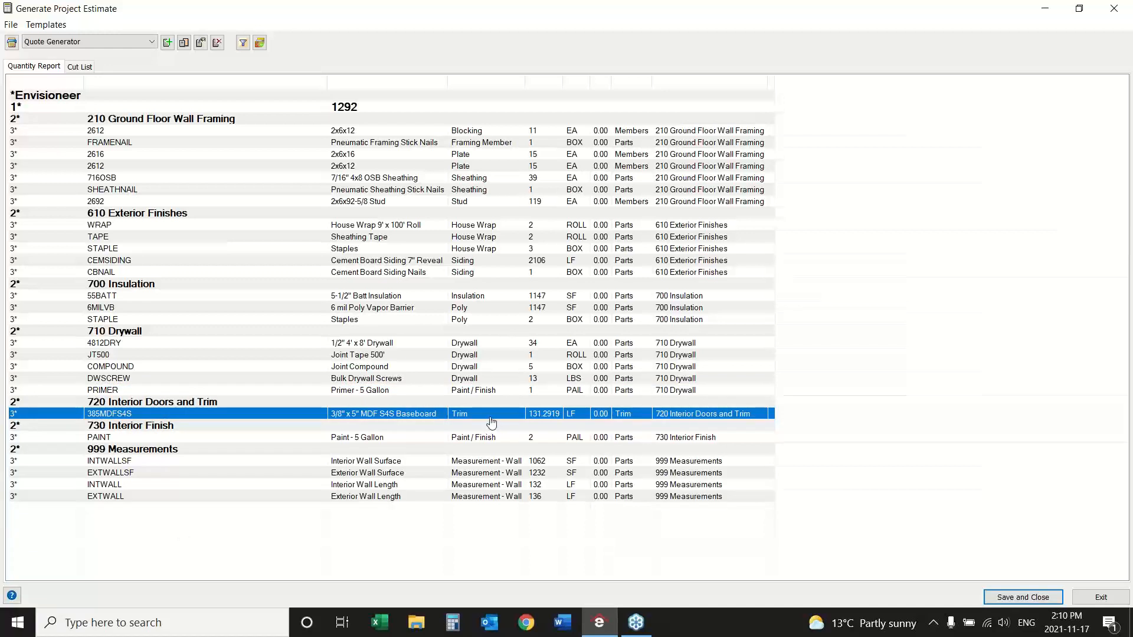
click(398, 439)
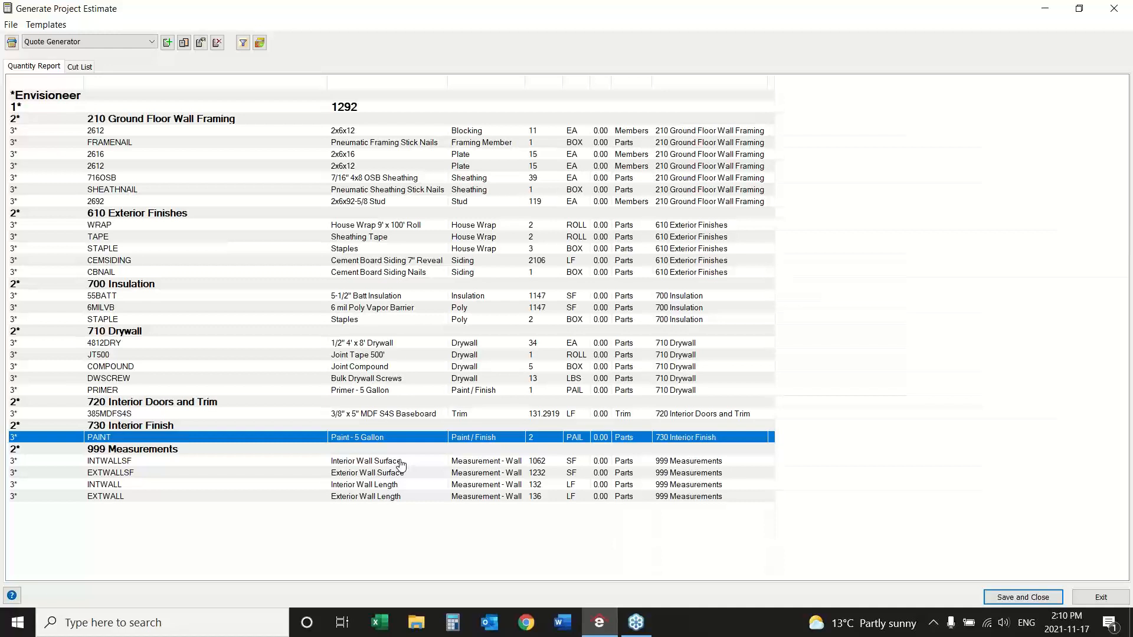
click(400, 463)
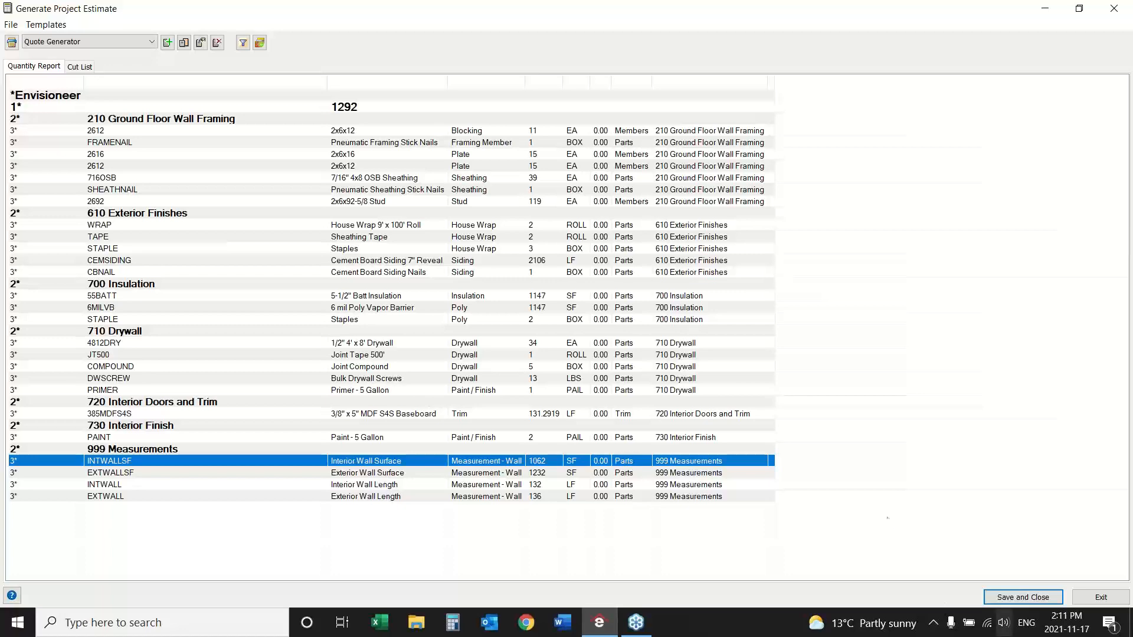
click(1101, 598)
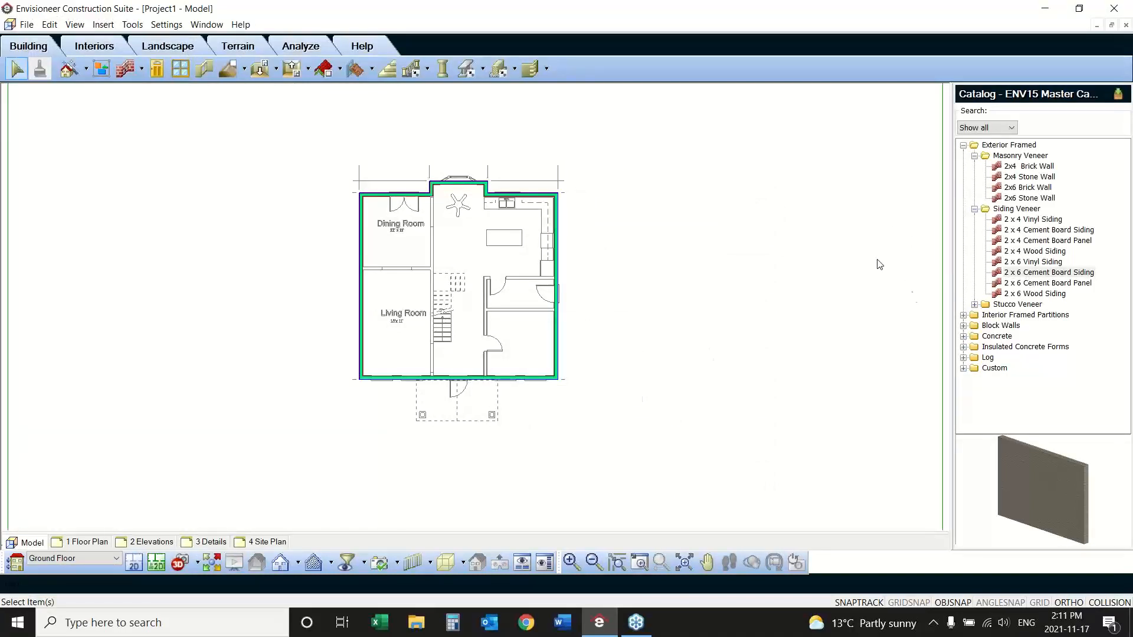
Step: Trace a 2x6 Interior Wall - Load Bearing from the rear wall to the front wall along the Dining Room and Living Room
click(962, 316)
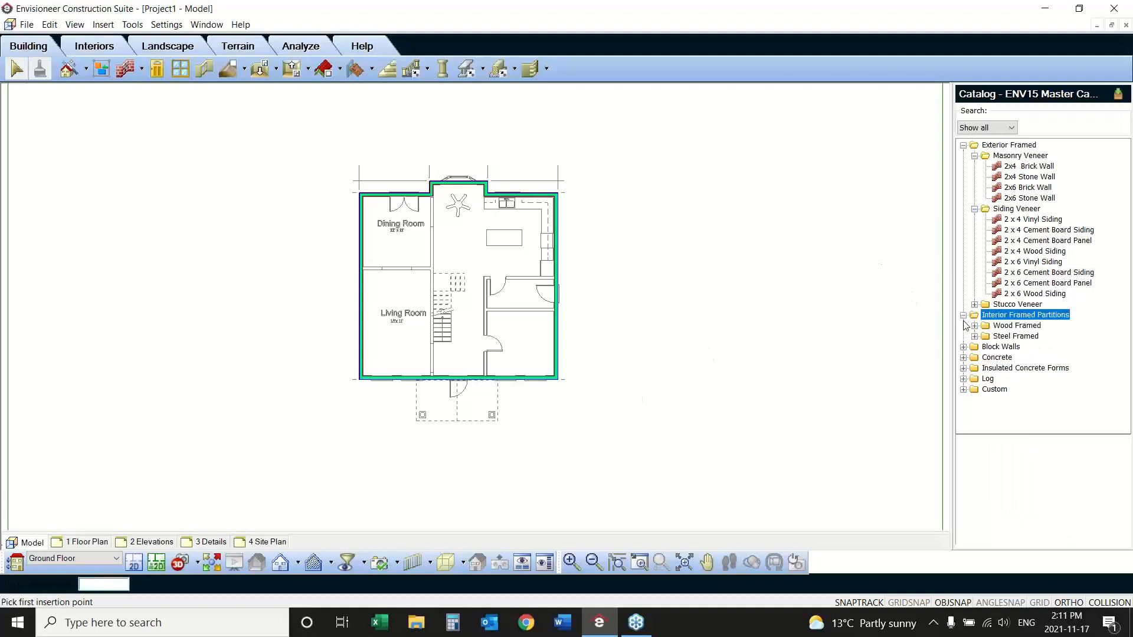
click(974, 326)
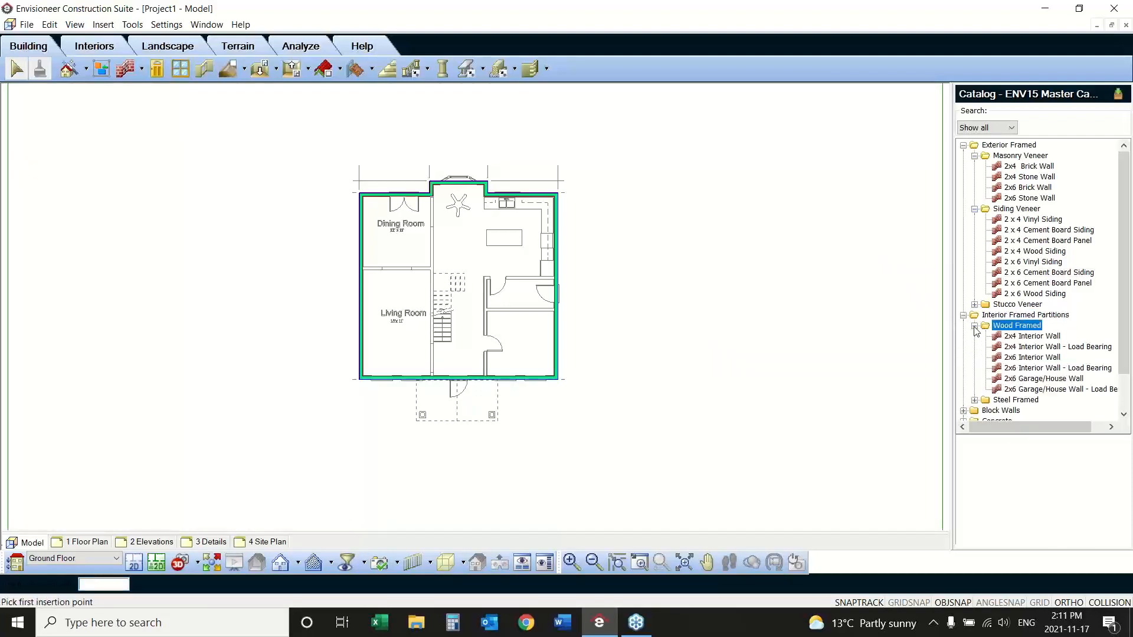
click(1024, 371)
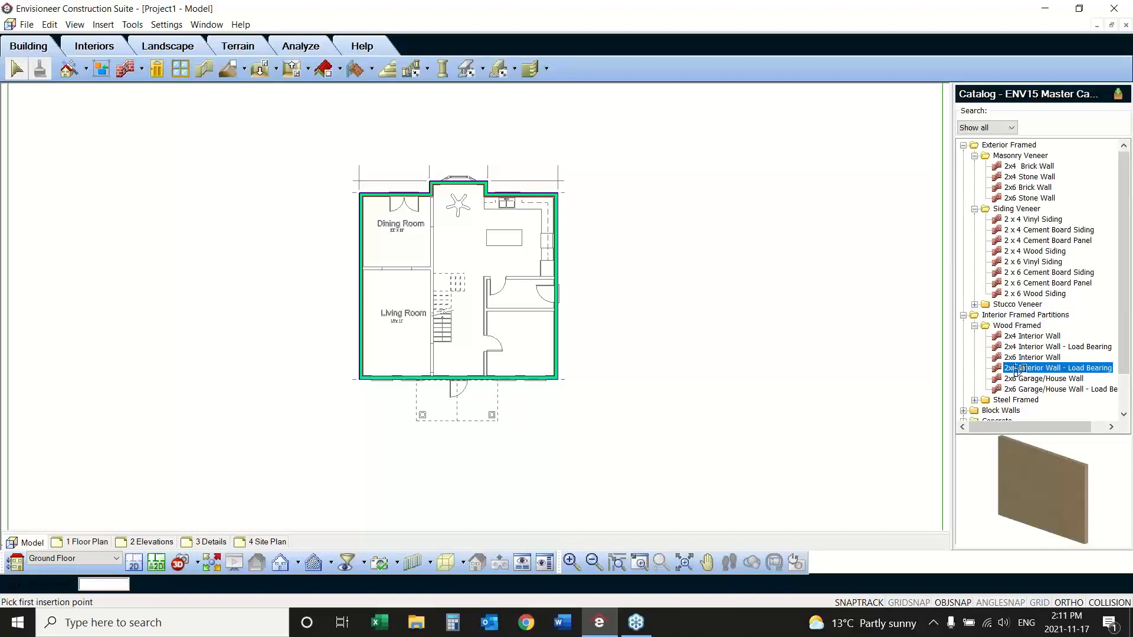
click(431, 197)
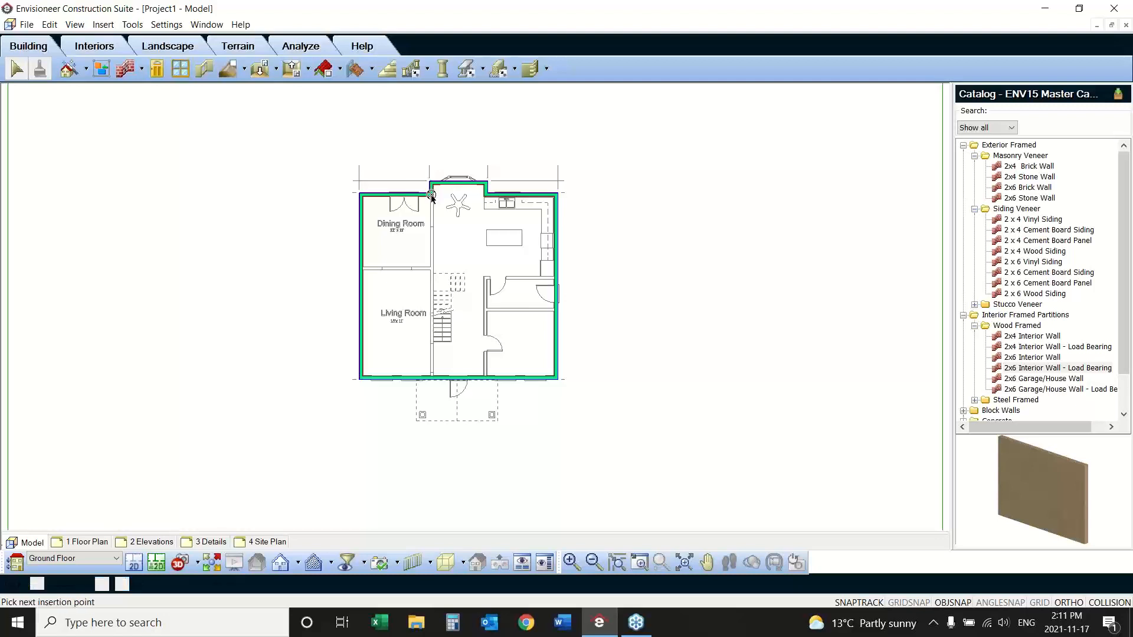
double_click(432, 378)
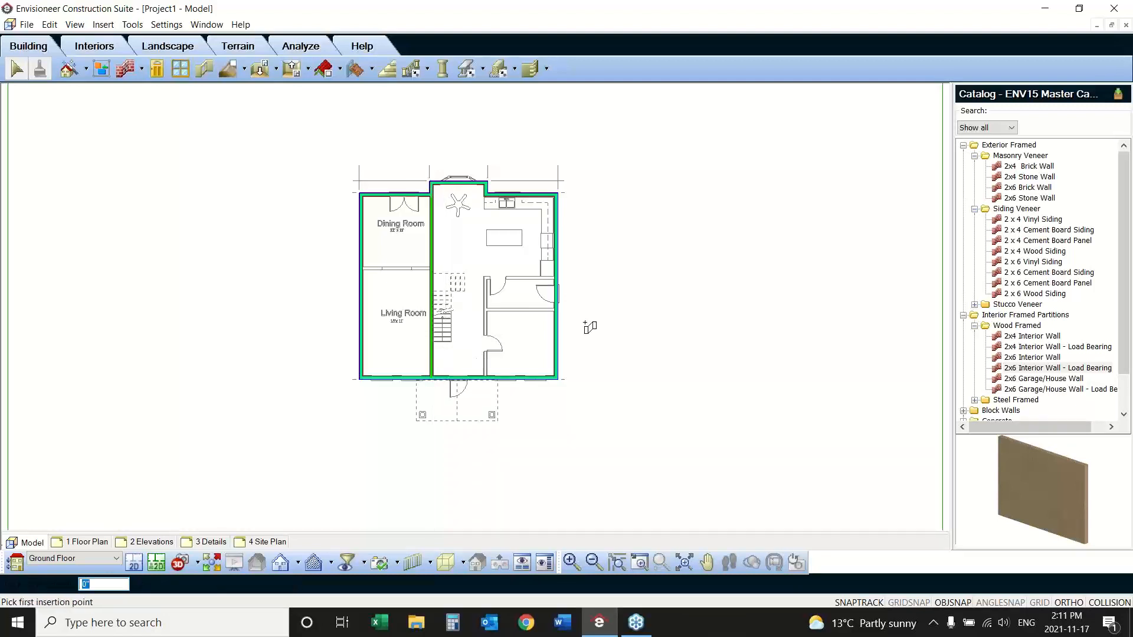
Step: Trace the L-shaped load-bearing wall from the front wall up the stair hall and across below the kitchen to the exterior wall
click(484, 380)
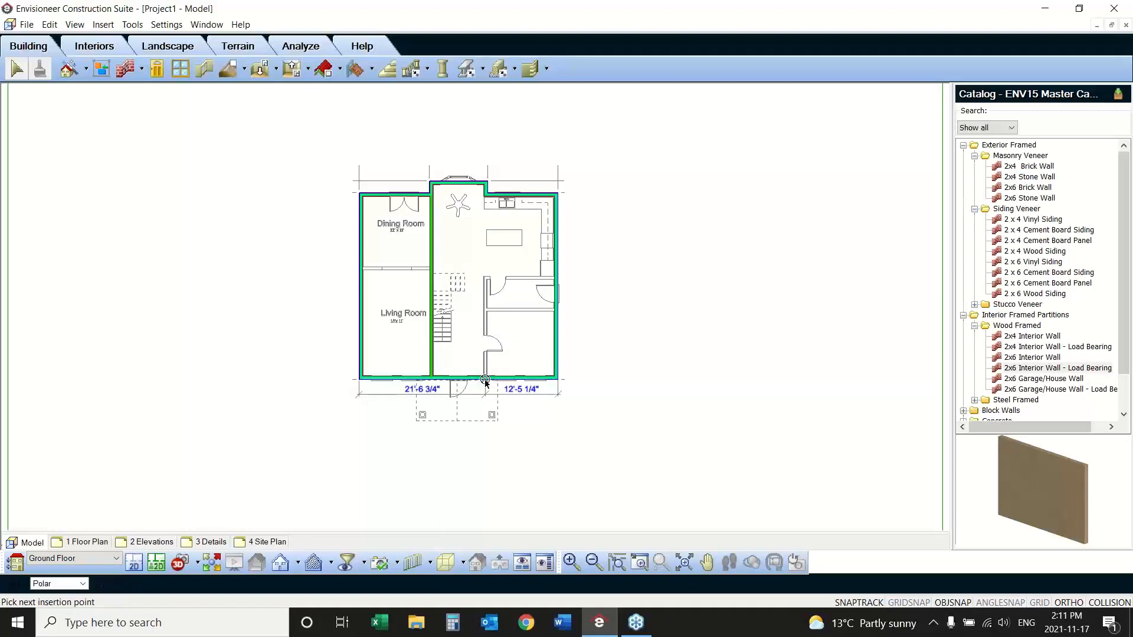
click(485, 278)
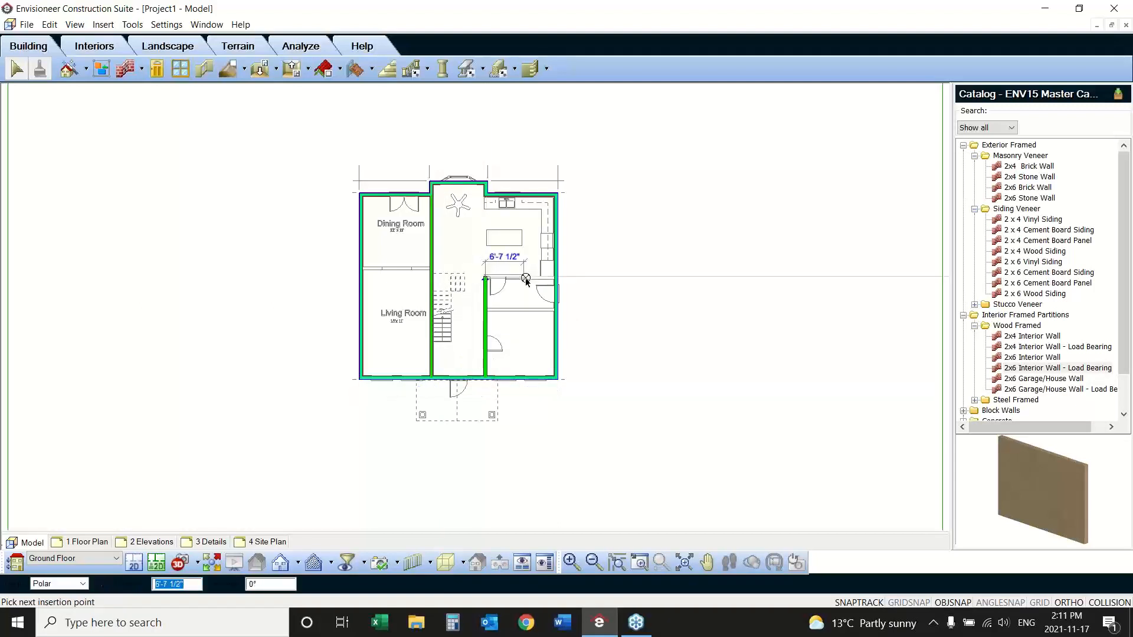
double_click(556, 278)
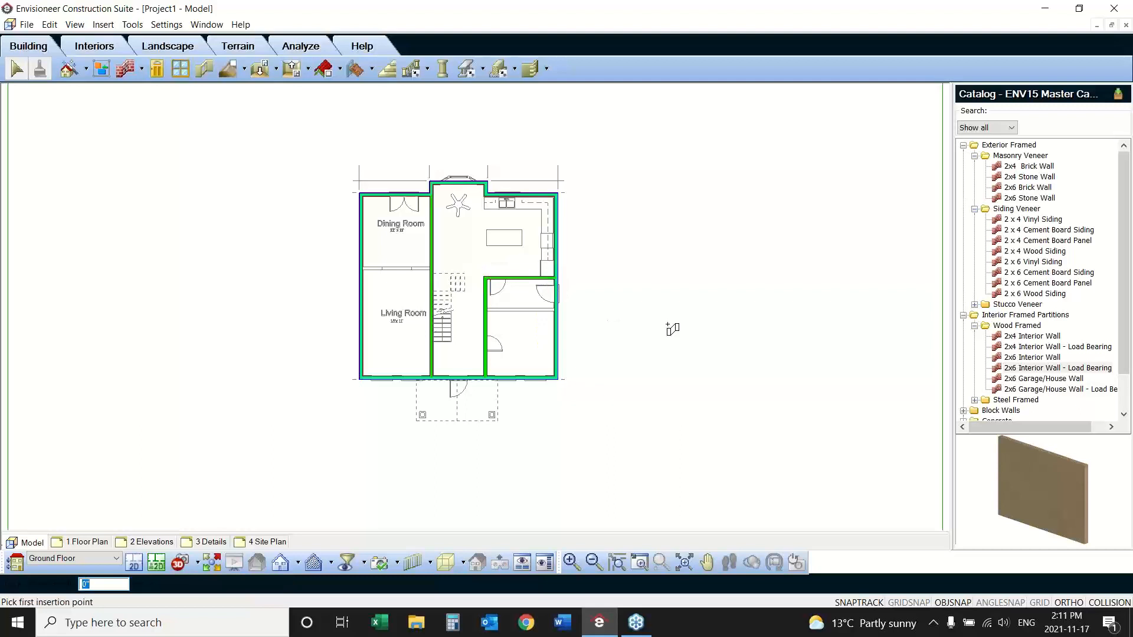
Step: Trace 2x4 Interior Wall partitions between the two rooms below the kitchen and between the Dining Room and Living Room
click(1013, 336)
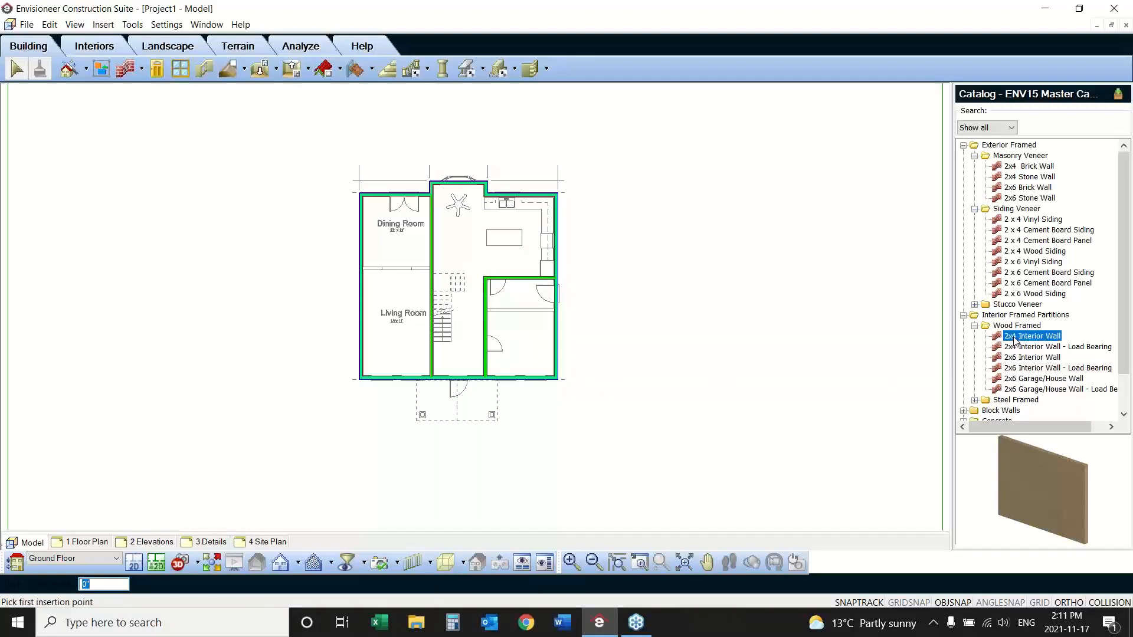
click(558, 309)
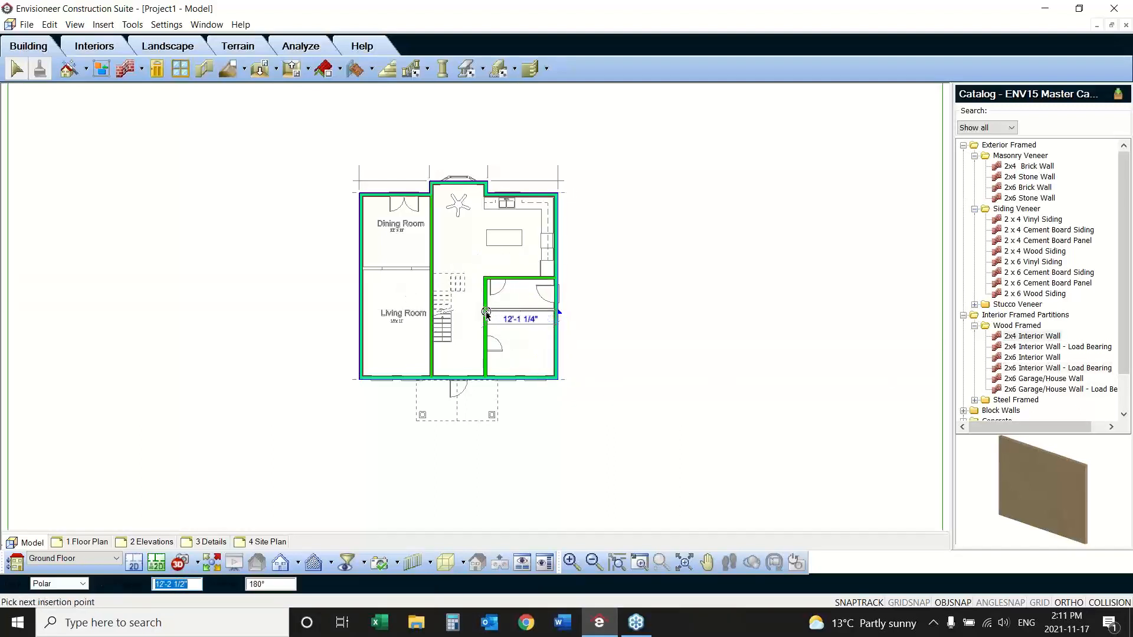
click(484, 310)
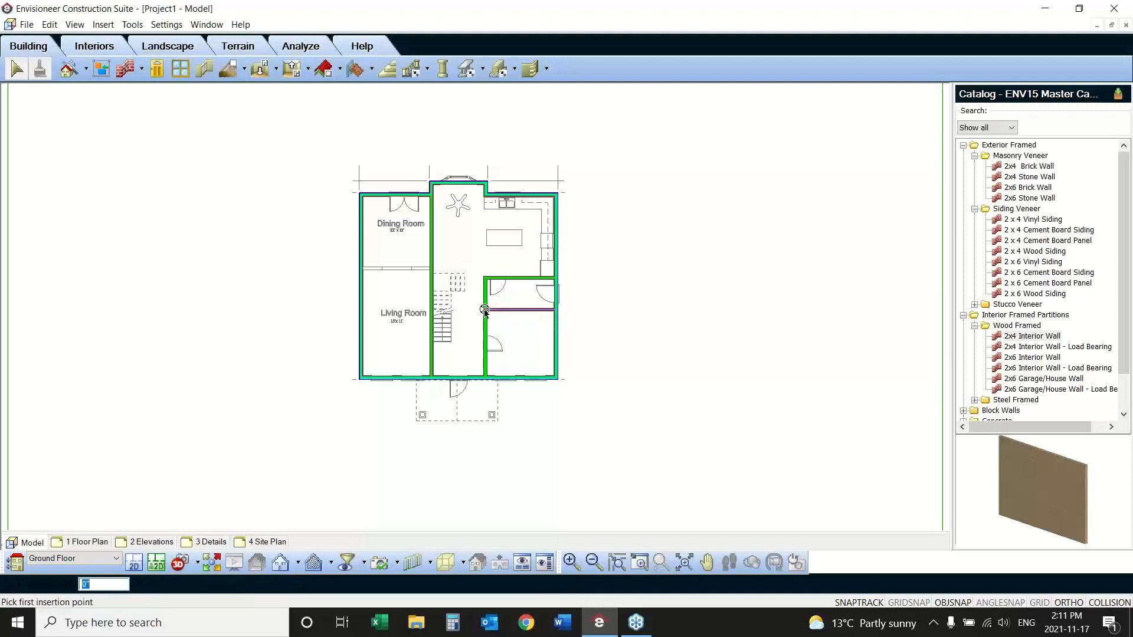
click(429, 271)
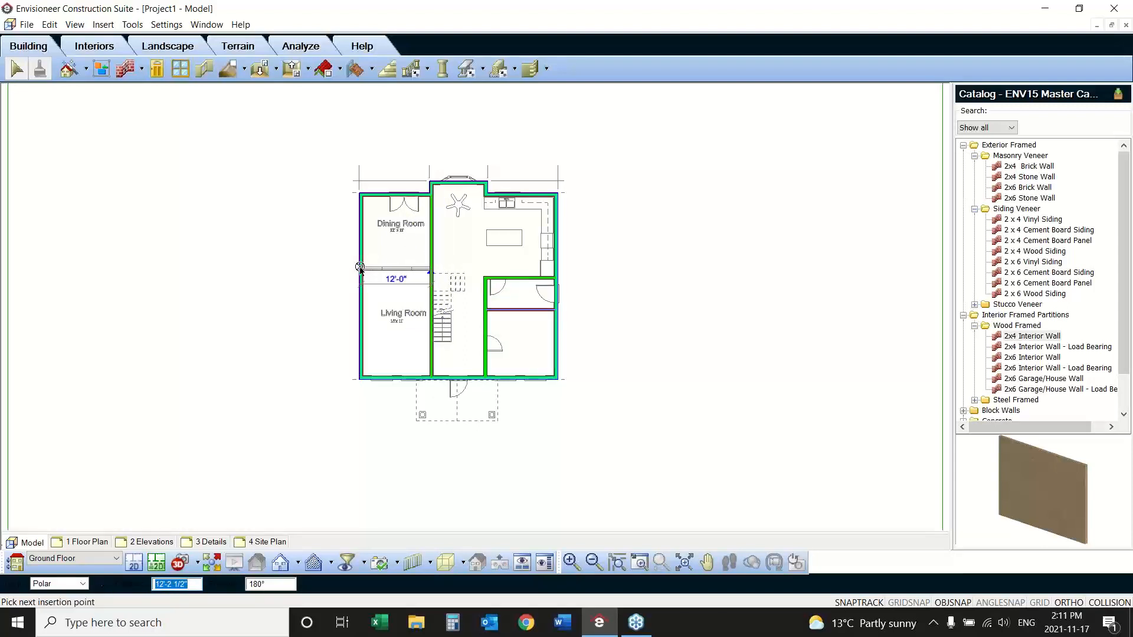
click(368, 270)
right_click(302, 318)
click(310, 320)
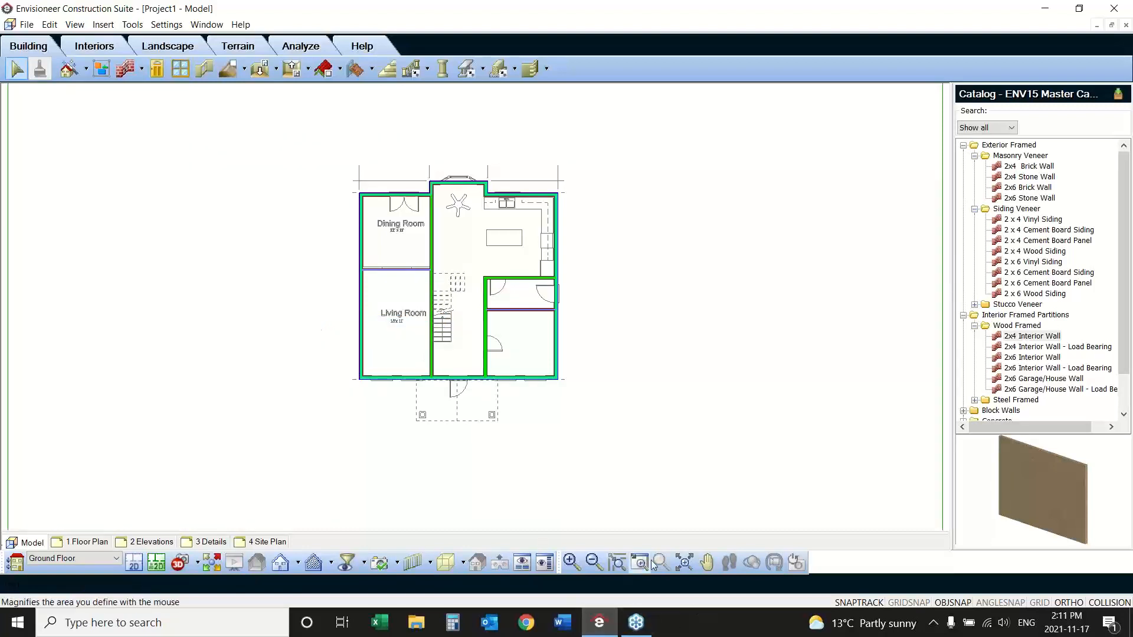
Step: Set the Dining Room's depth dimension to 12'2" to align its 2x4 partition with the plan
drag(614, 158, 315, 420)
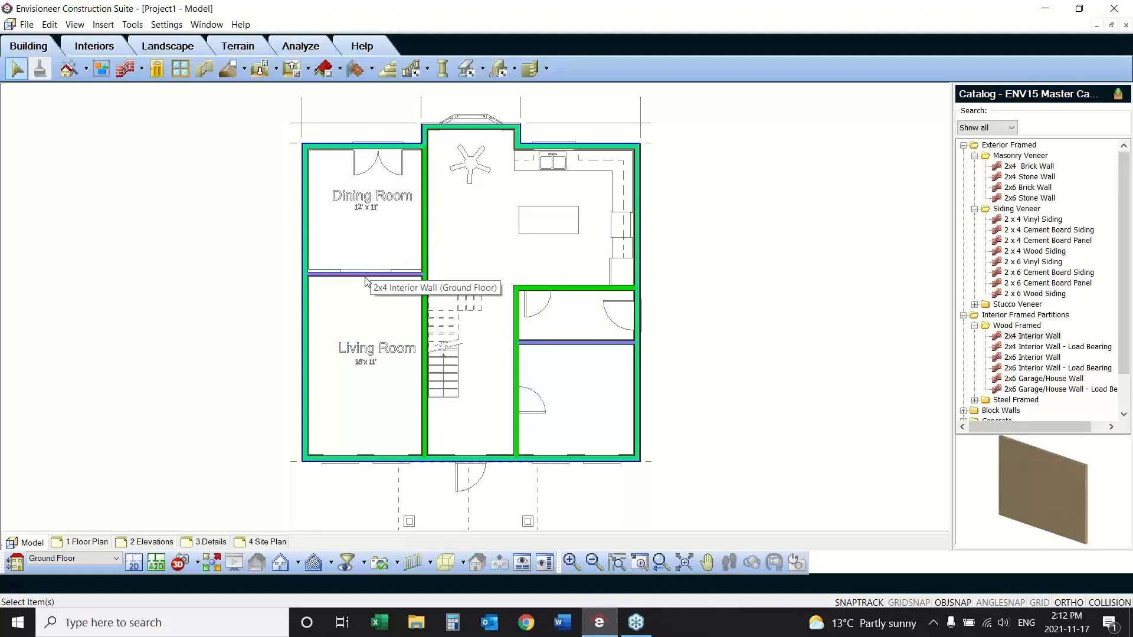
click(331, 275)
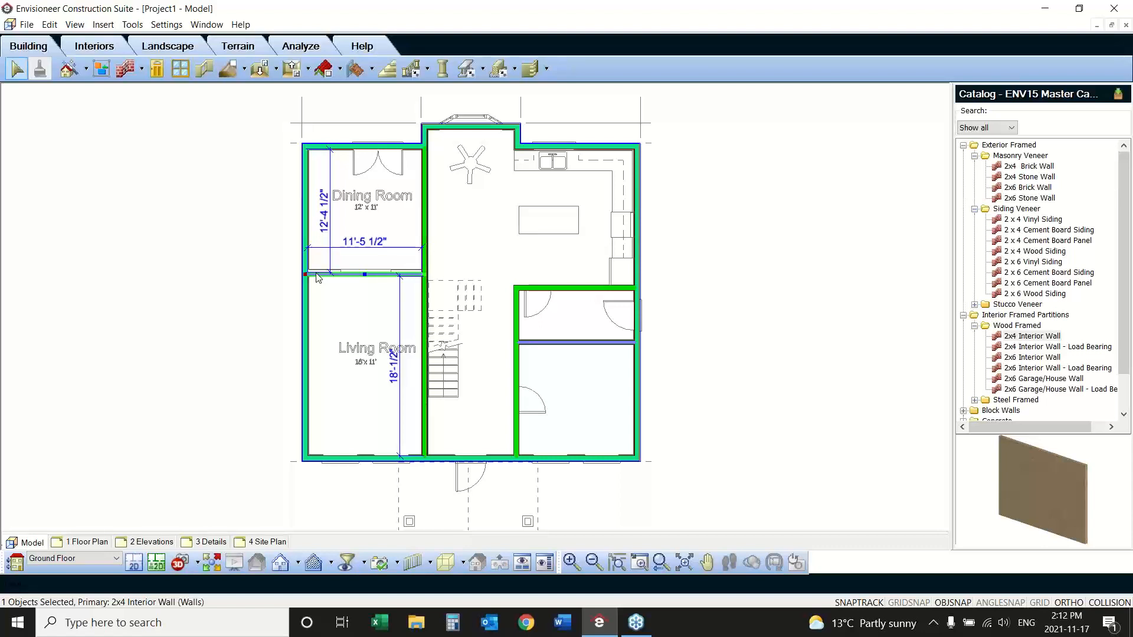
click(322, 217)
text(12'2)
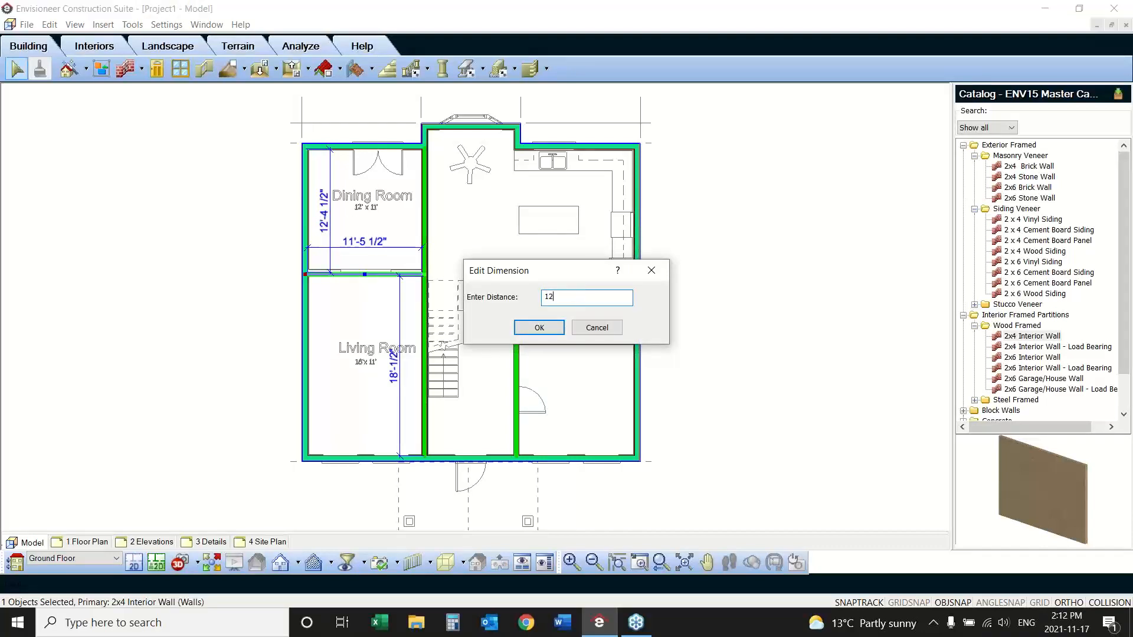
click(544, 329)
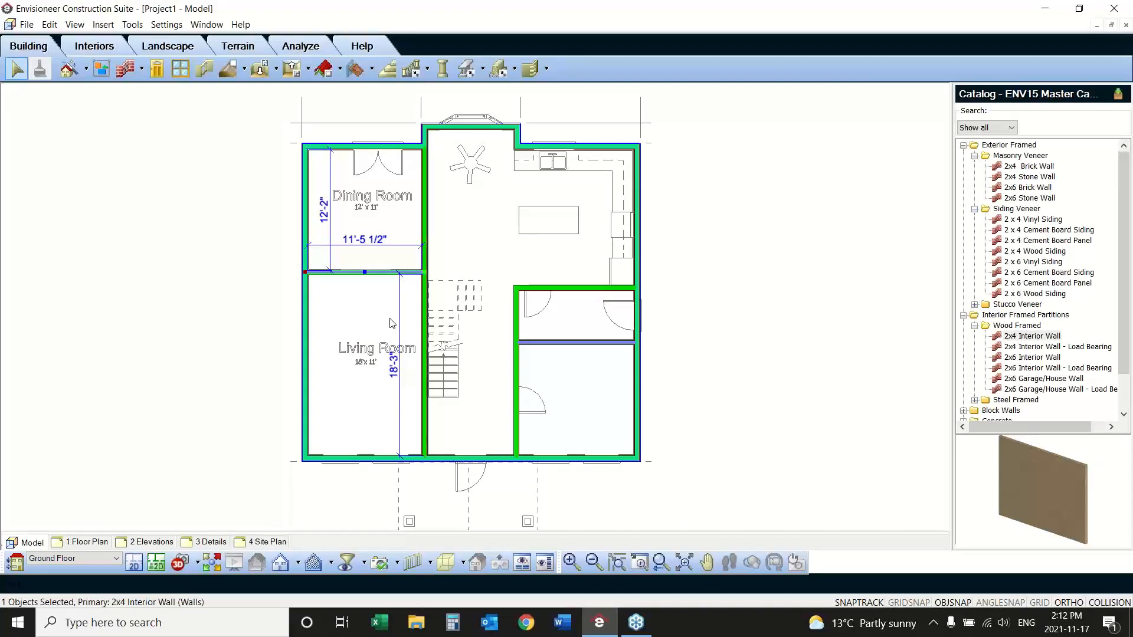
Step: Insert an Entry 2x6 Wall 36" Decorative Entry Door 1 at the front entrance on the plan
click(158, 74)
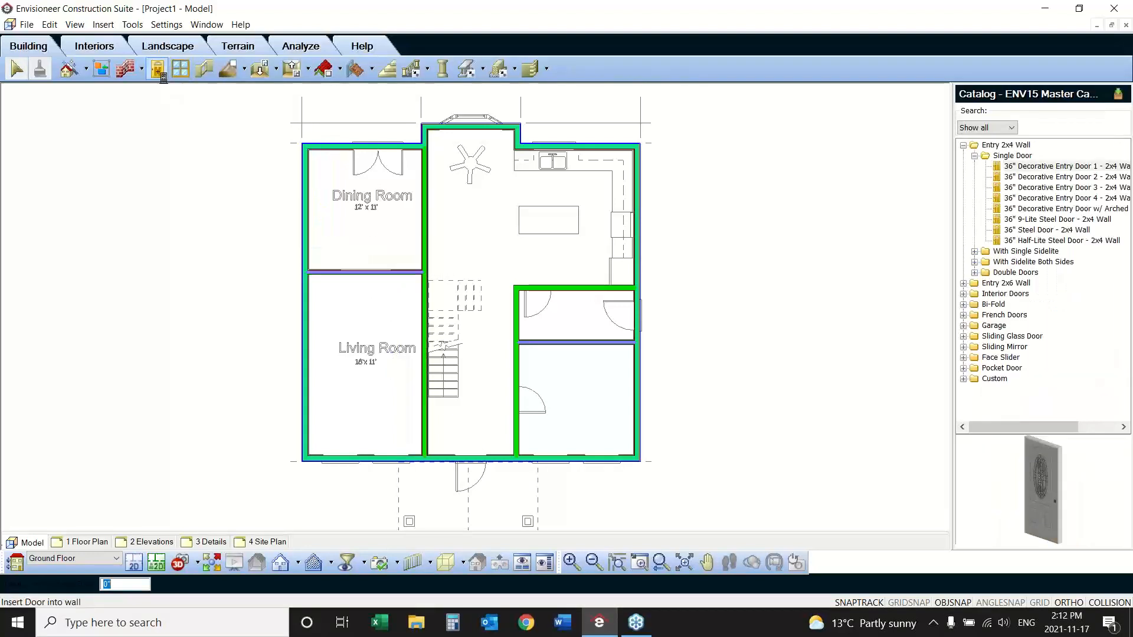
click(963, 284)
double_click(982, 294)
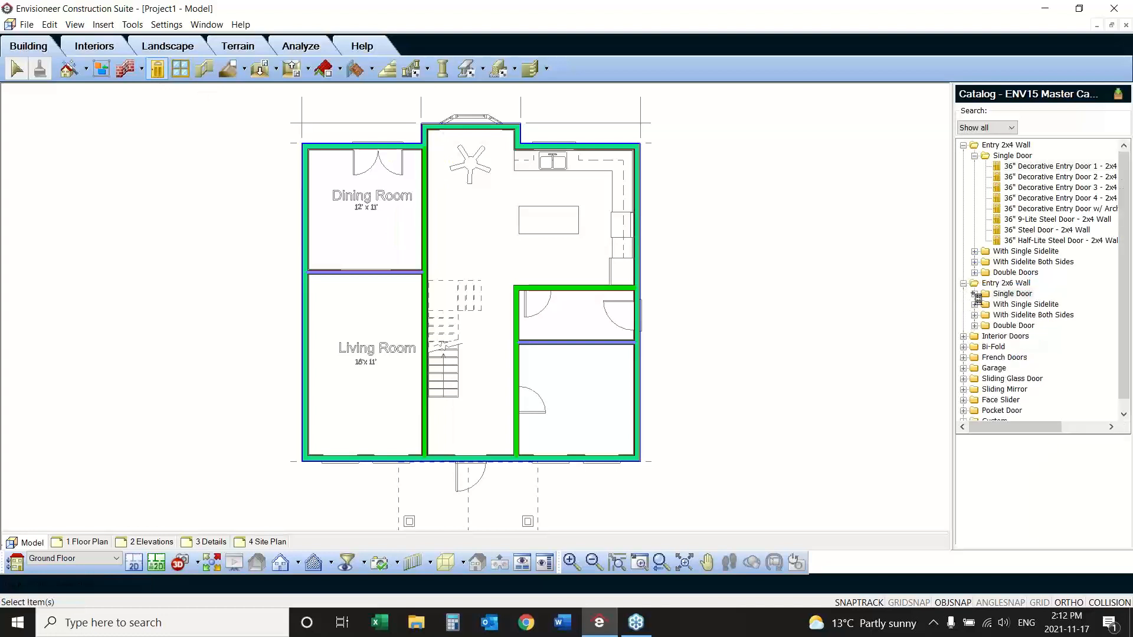
click(1048, 305)
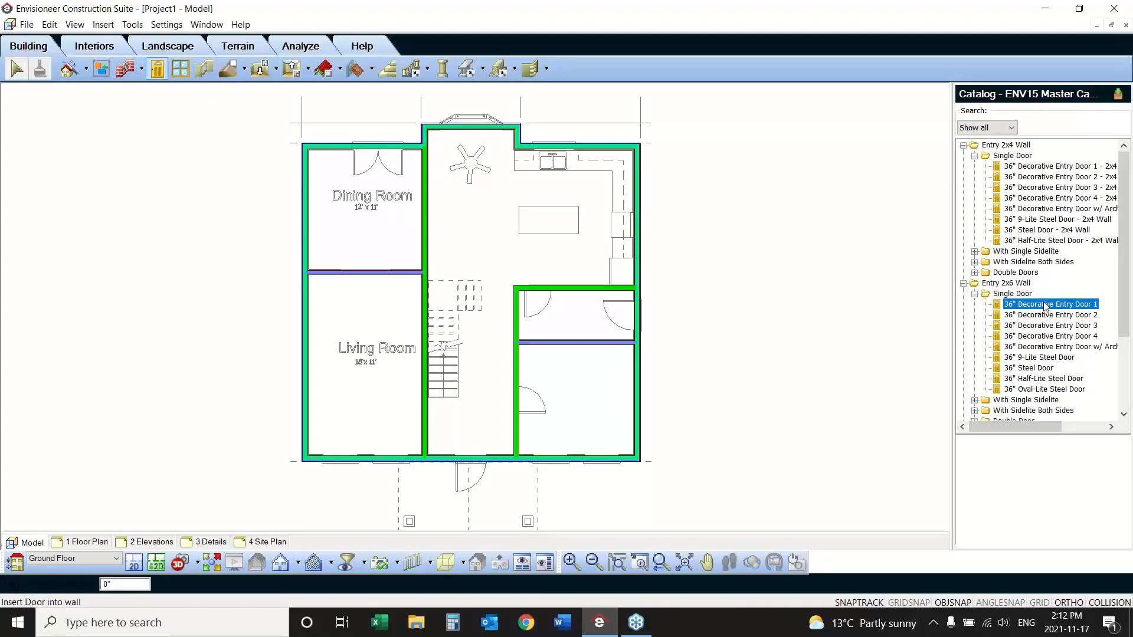
click(475, 466)
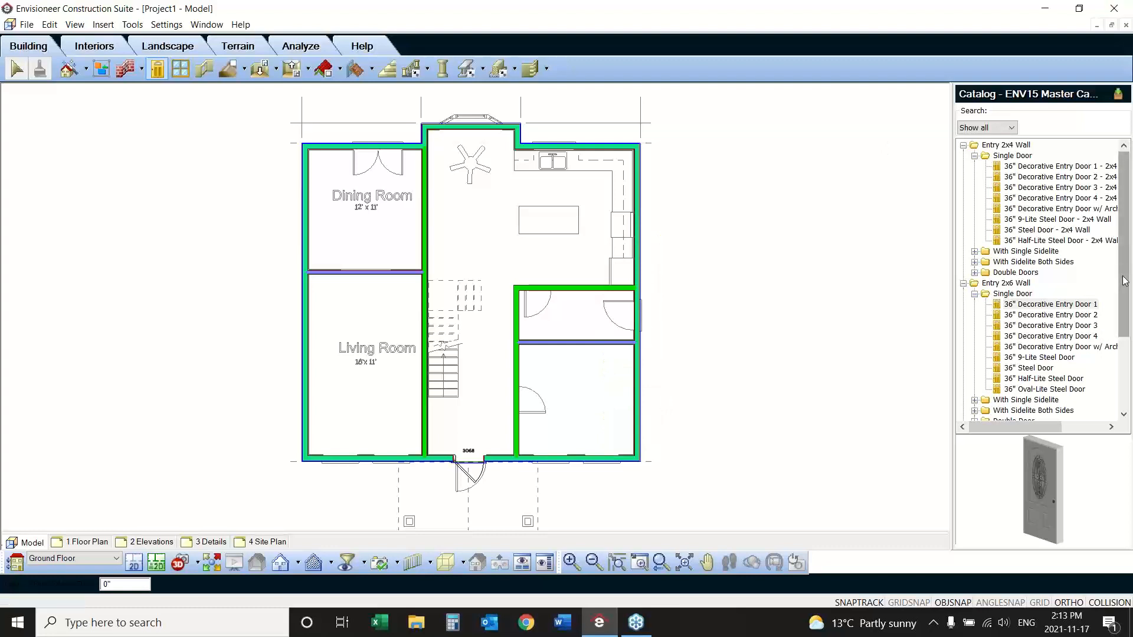
Step: Insert a 60" Double French Door in the Dining Room's rear wall with a 2' insertion offset
drag(1123, 278, 1121, 371)
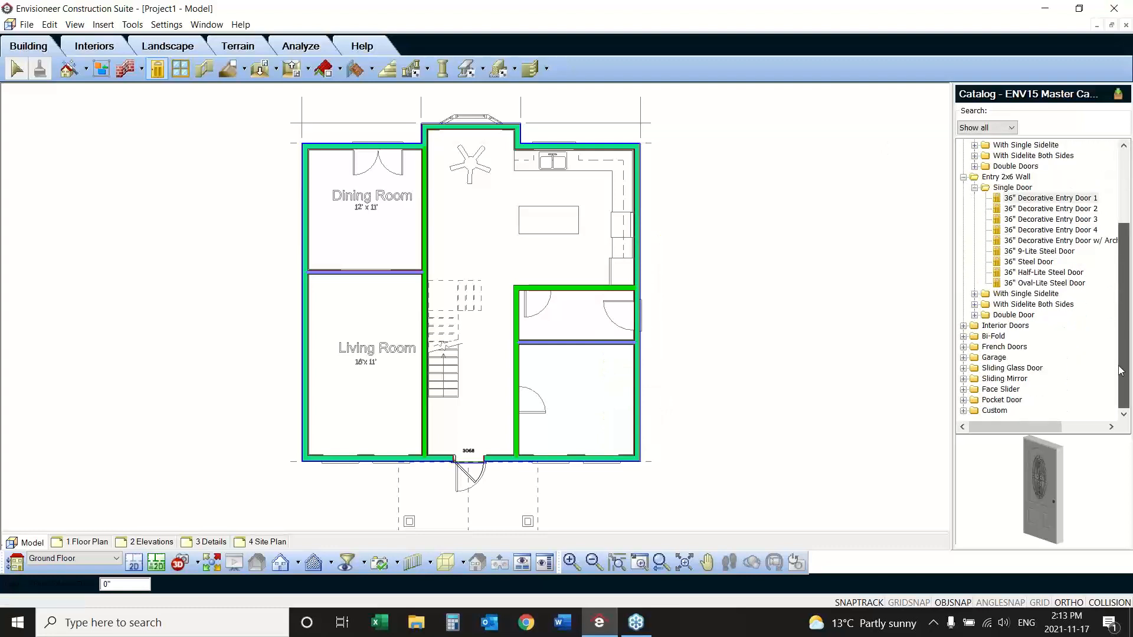
click(963, 347)
click(974, 368)
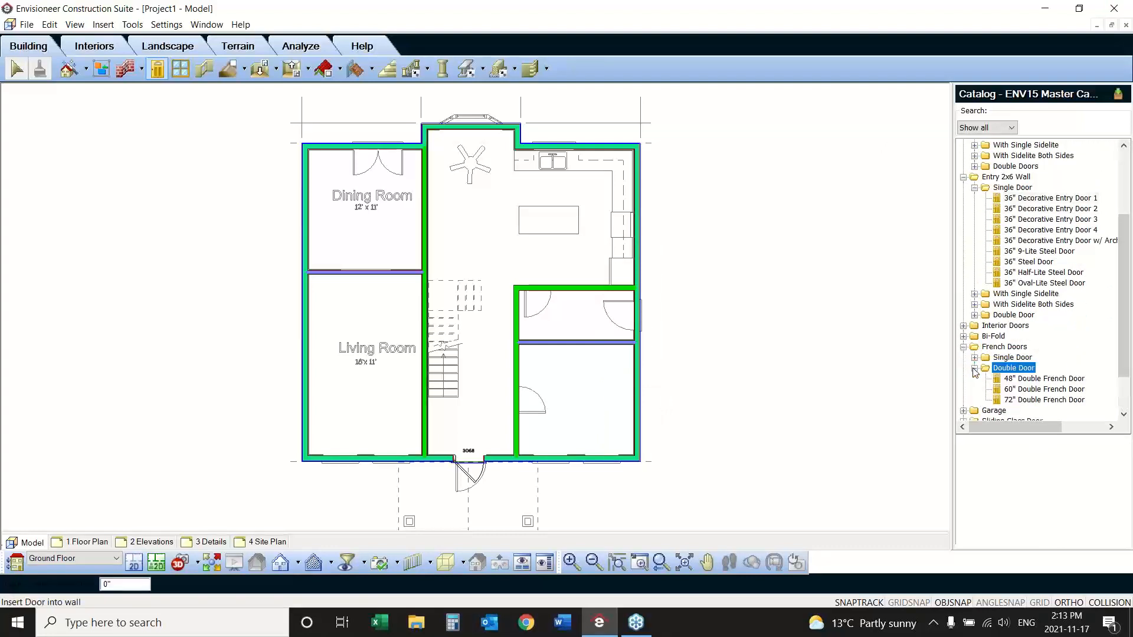
click(1041, 389)
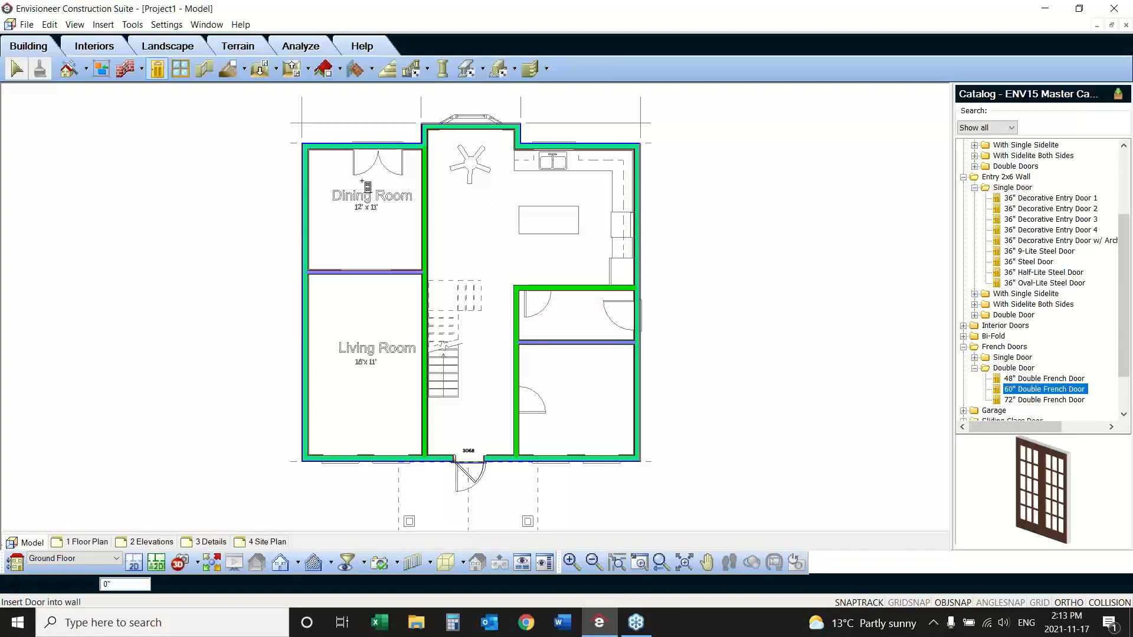
click(379, 152)
right_click(372, 230)
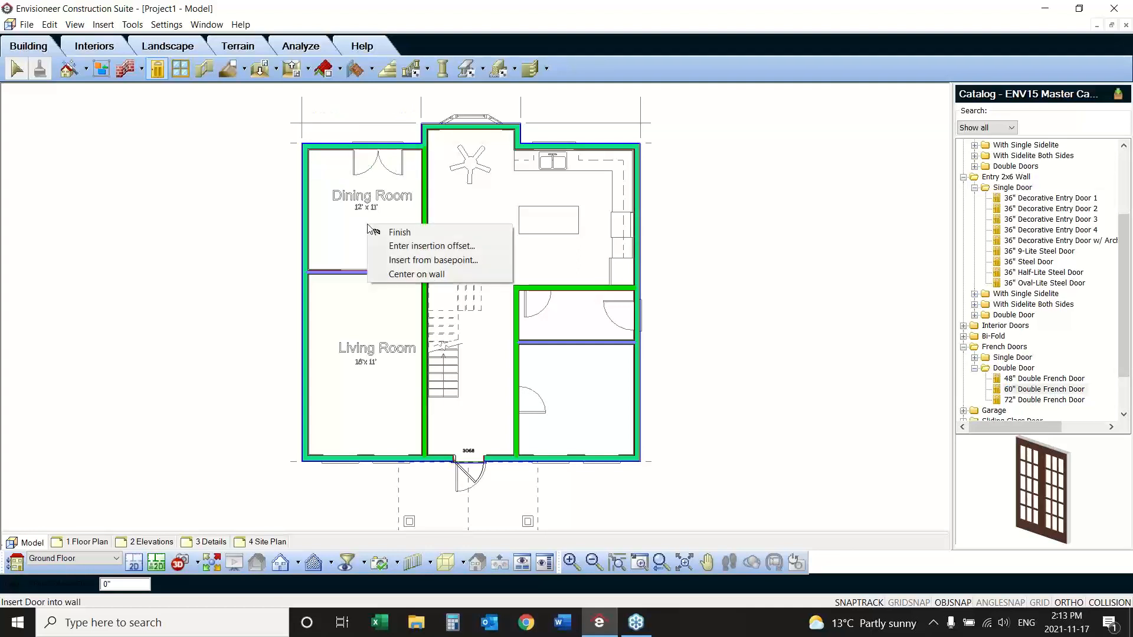
click(396, 245)
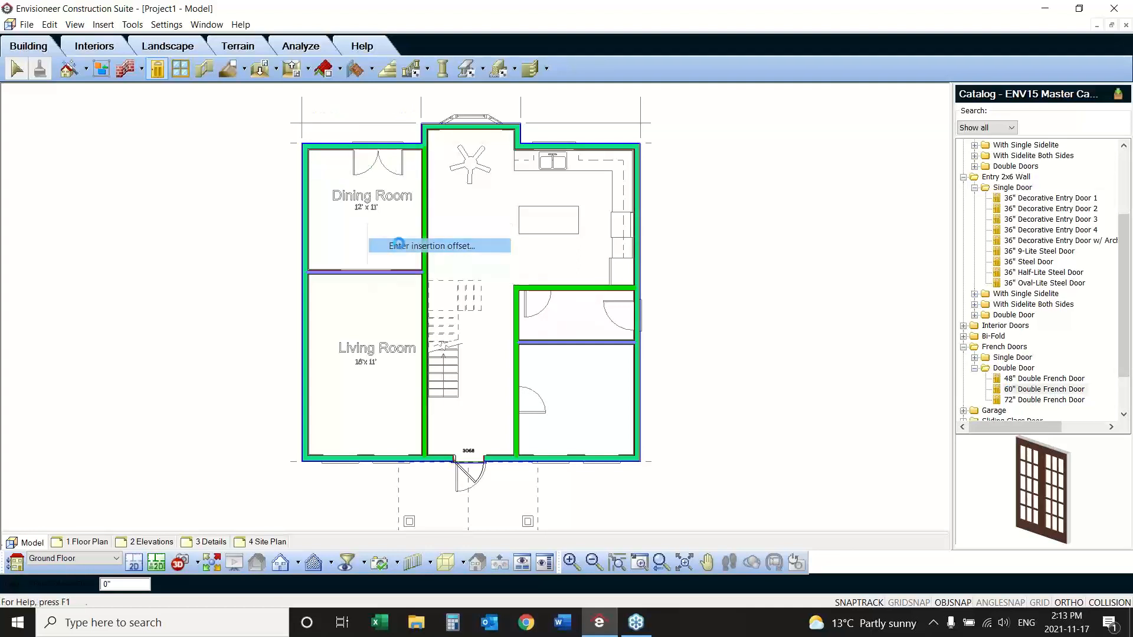
text(2')
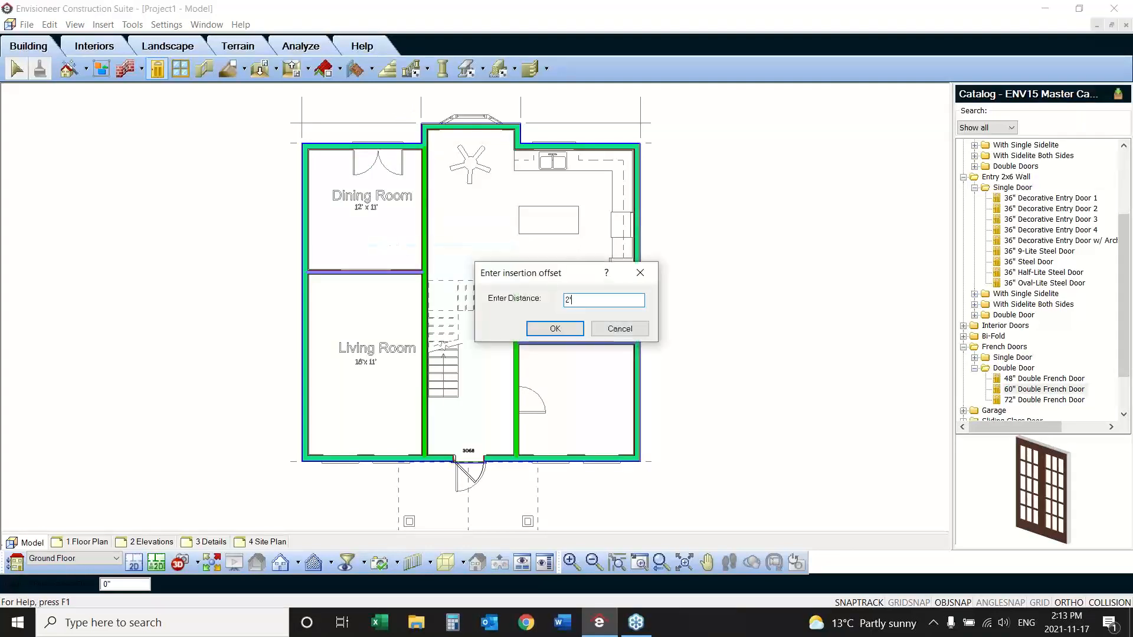
click(554, 328)
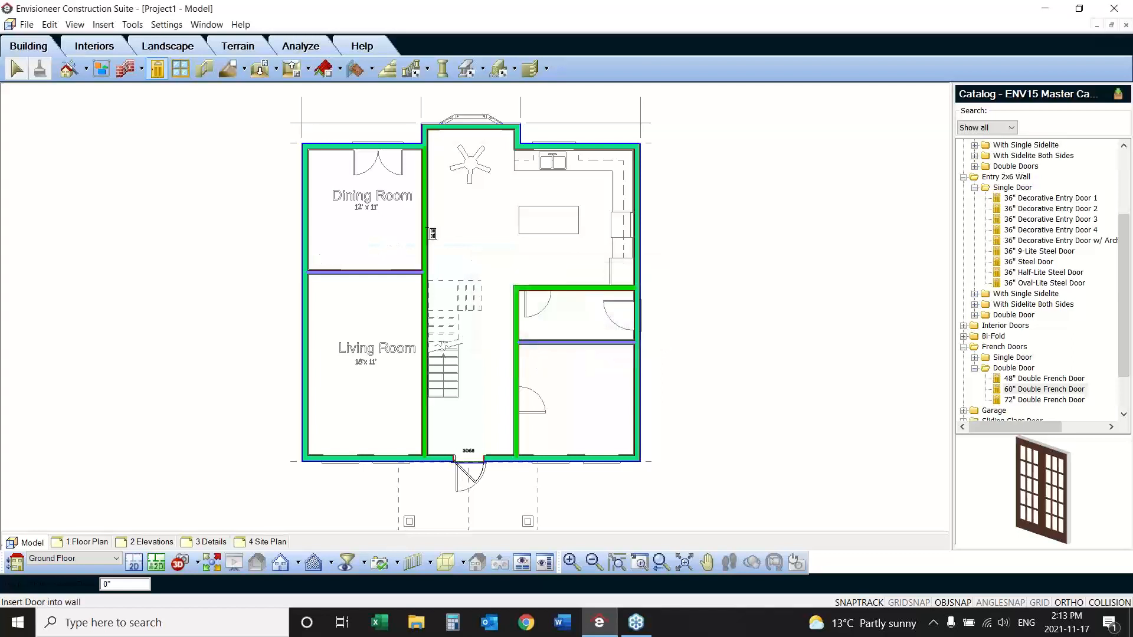
click(378, 152)
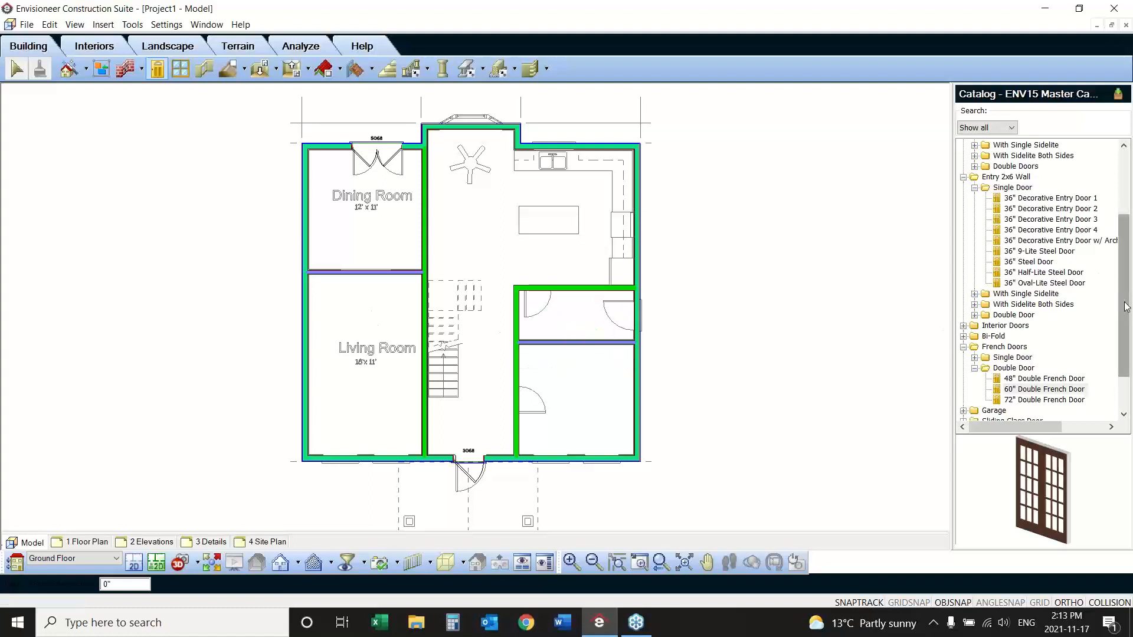
Step: Insert 32" Hinged Door - 6 panel interior doors at the two swings shown in the partitions of the rooms below the kitchen
scroll(1112, 262, up, 2)
scroll(1112, 262, up, 1)
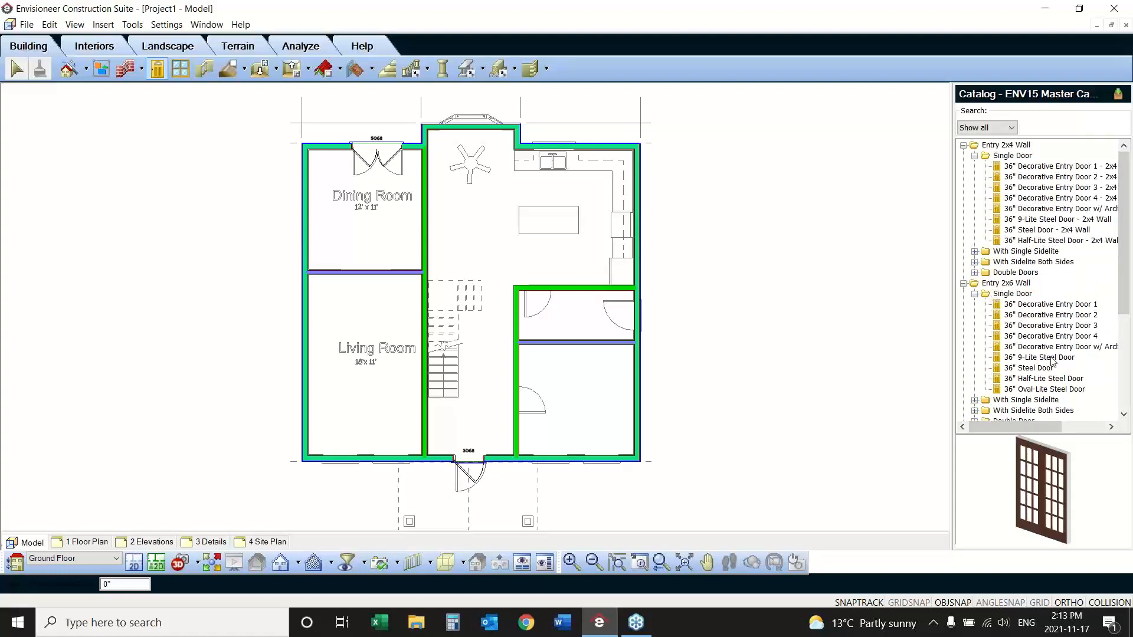
scroll(1109, 318, down, 5)
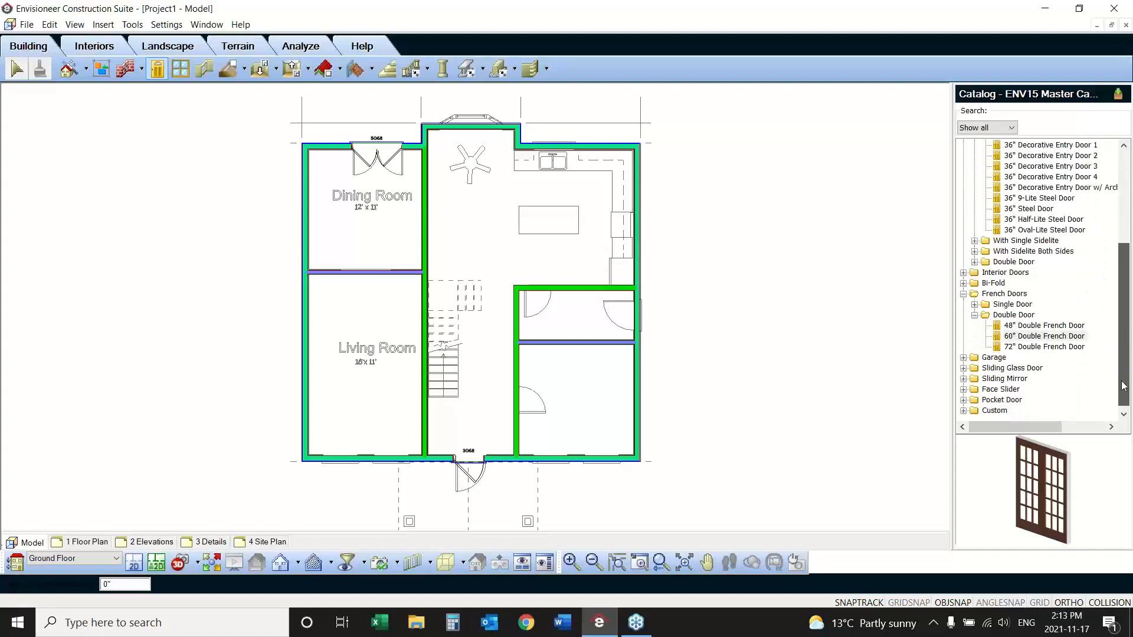
click(963, 273)
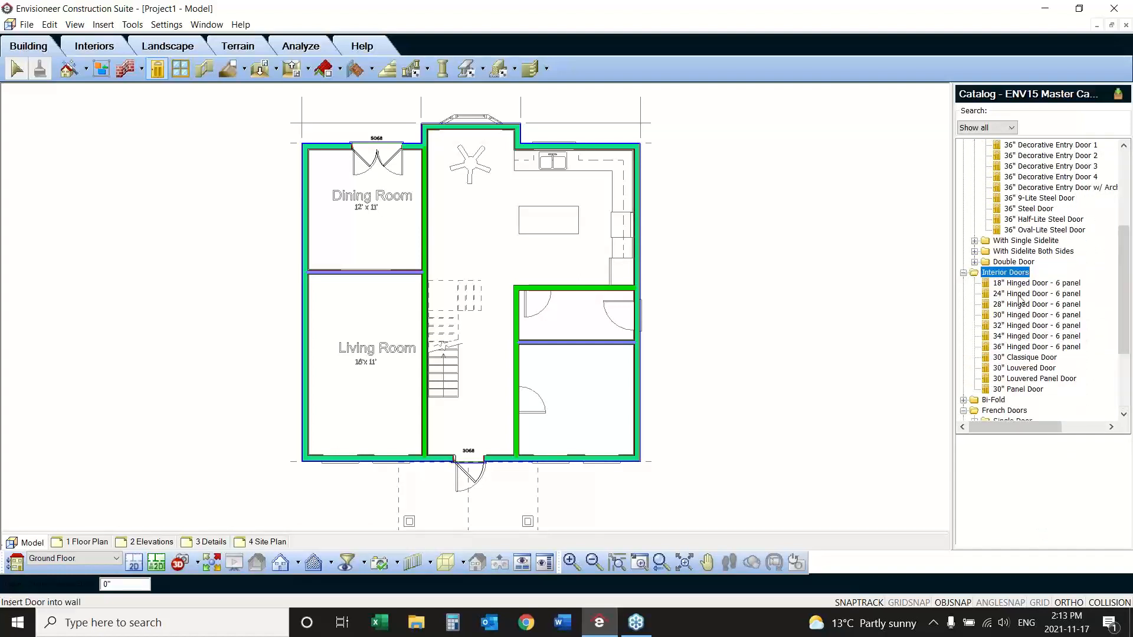
click(1017, 326)
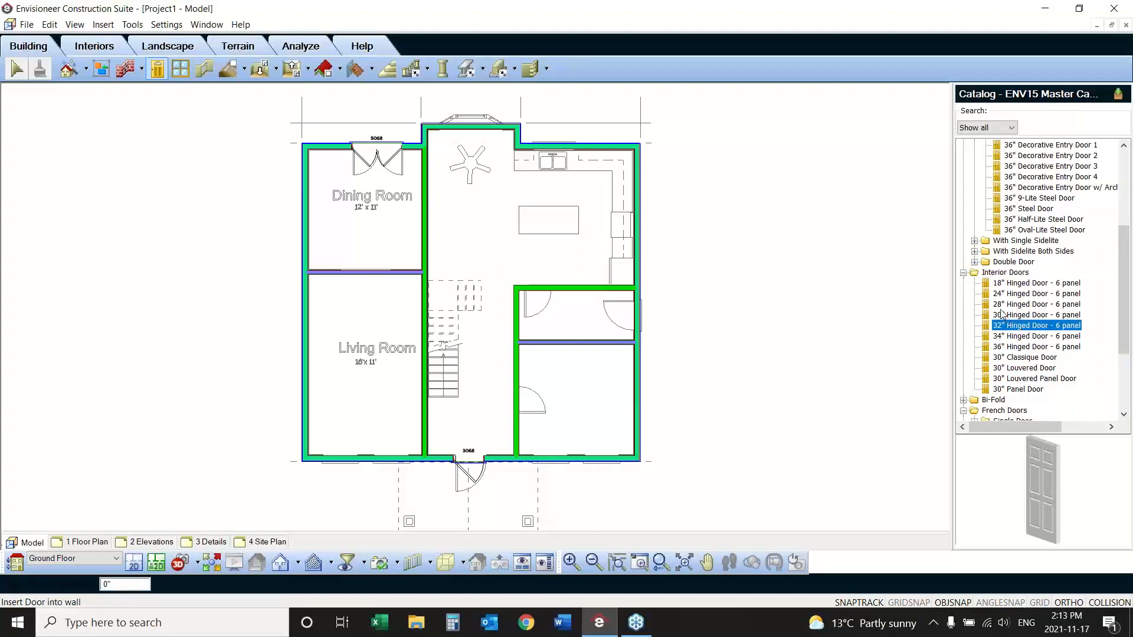
click(541, 294)
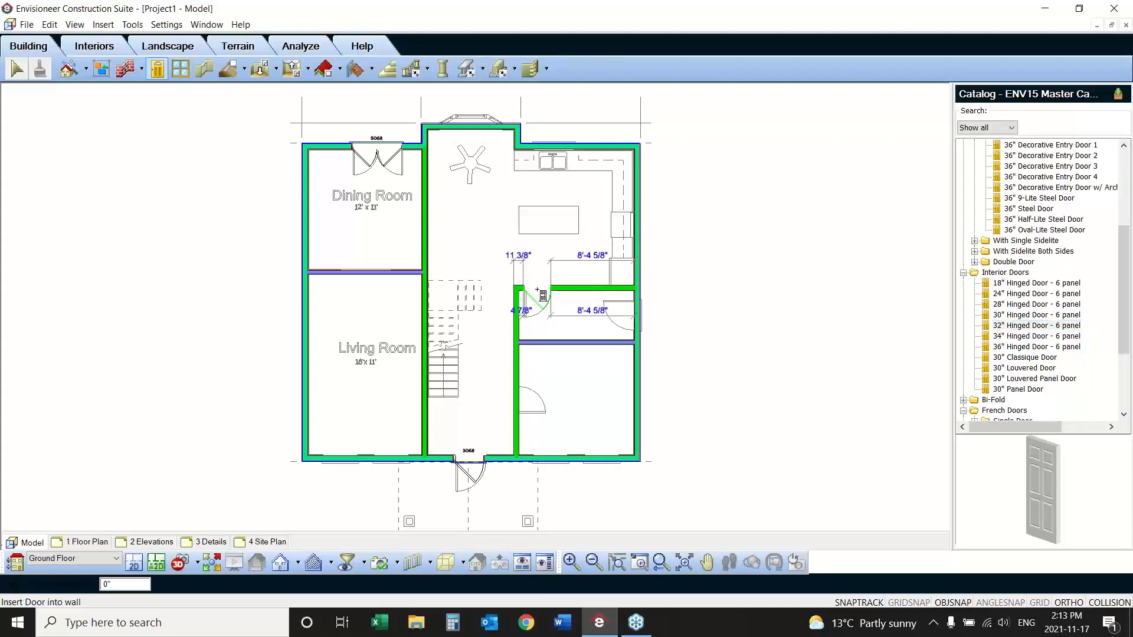
click(519, 401)
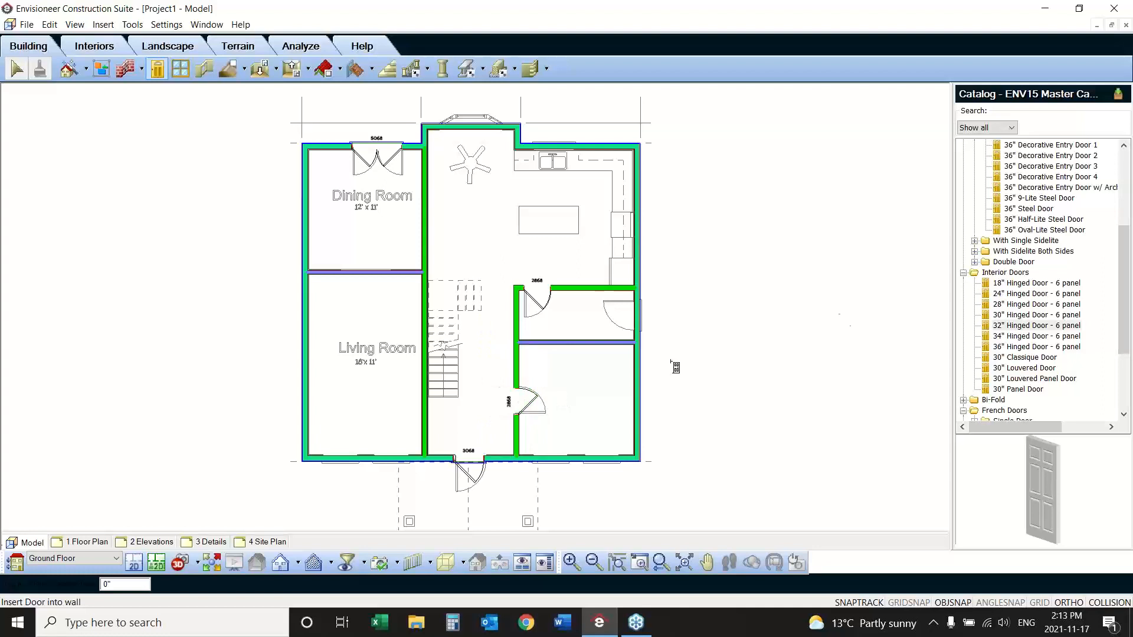
Step: Insert an Entry 2x6 Wall 36" Steel Door in the side exterior wall of the small room below the kitchen
drag(1124, 320, 1124, 284)
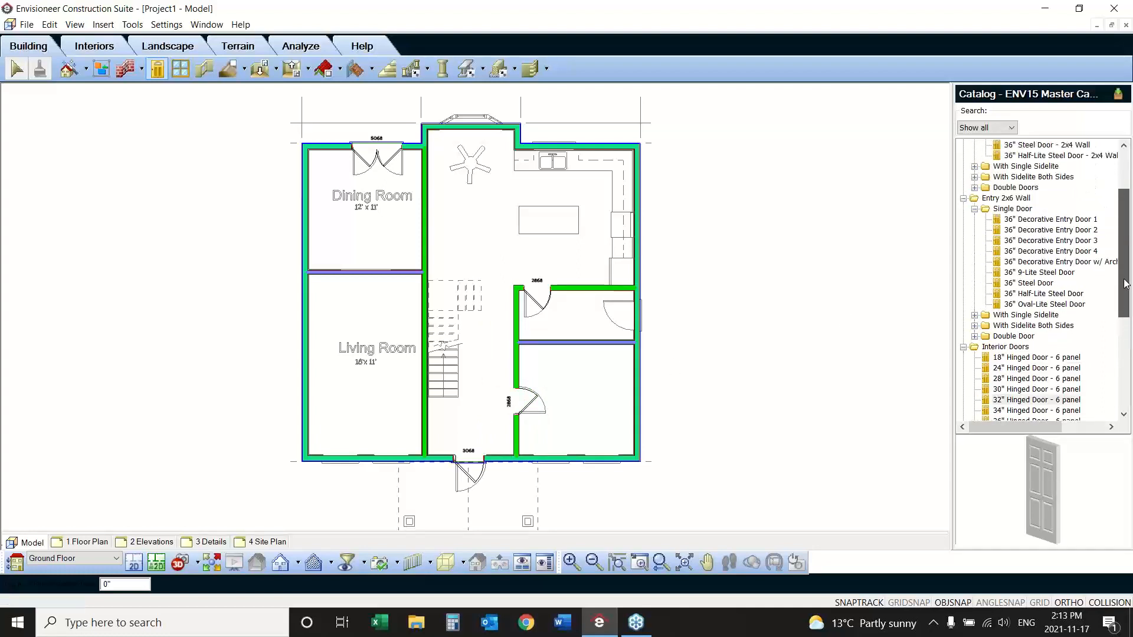
click(1028, 282)
click(642, 319)
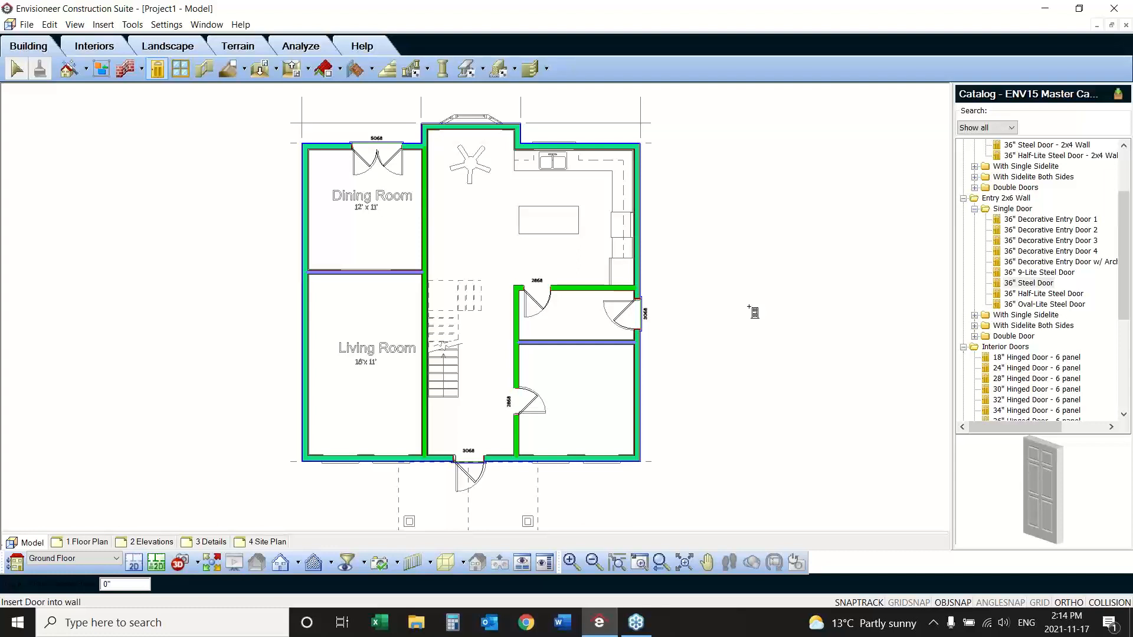
right_click(138, 185)
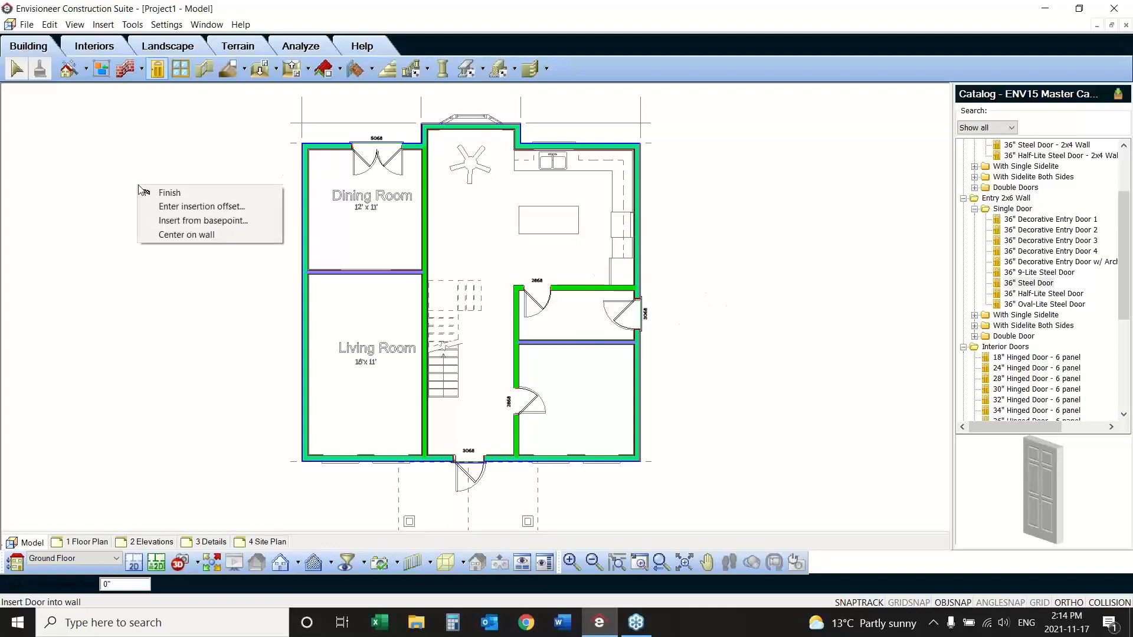
click(169, 192)
Step: Generate the project estimate and examine its Ground Floor Wall Framing quantities at full-screen size
click(132, 25)
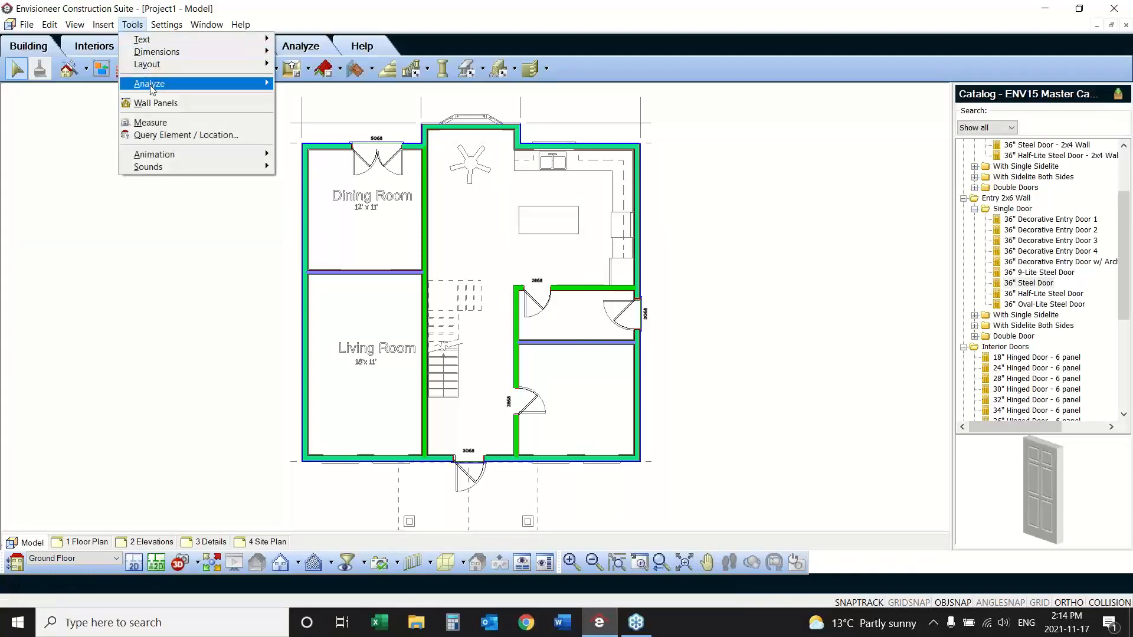
mouse_move(158, 88)
click(341, 105)
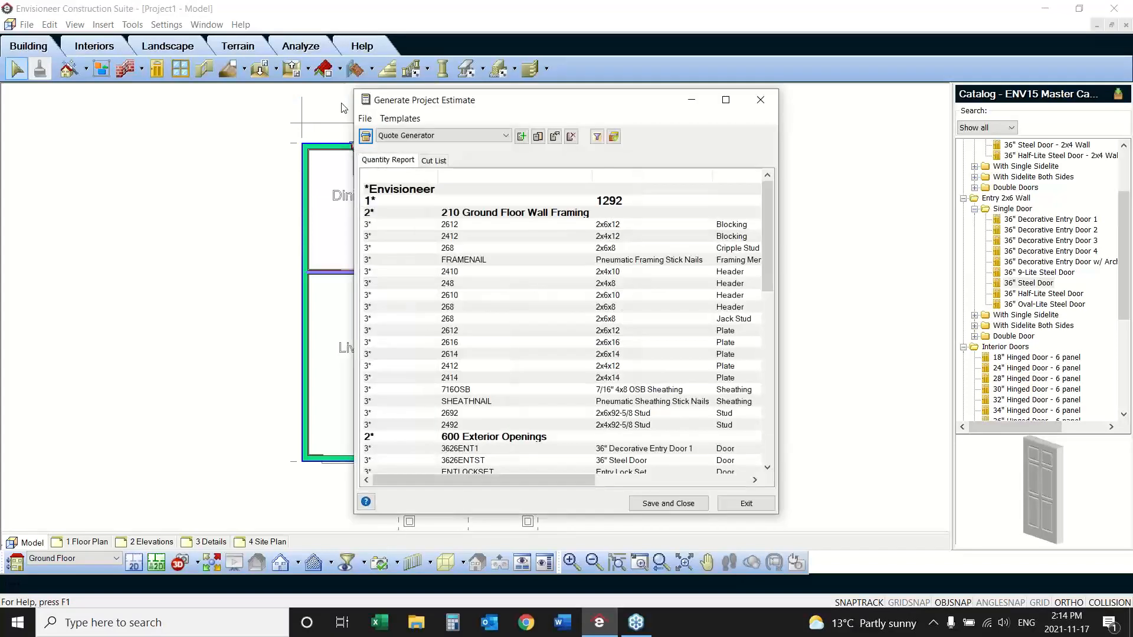
click(726, 100)
drag(683, 81, 344, 82)
click(440, 191)
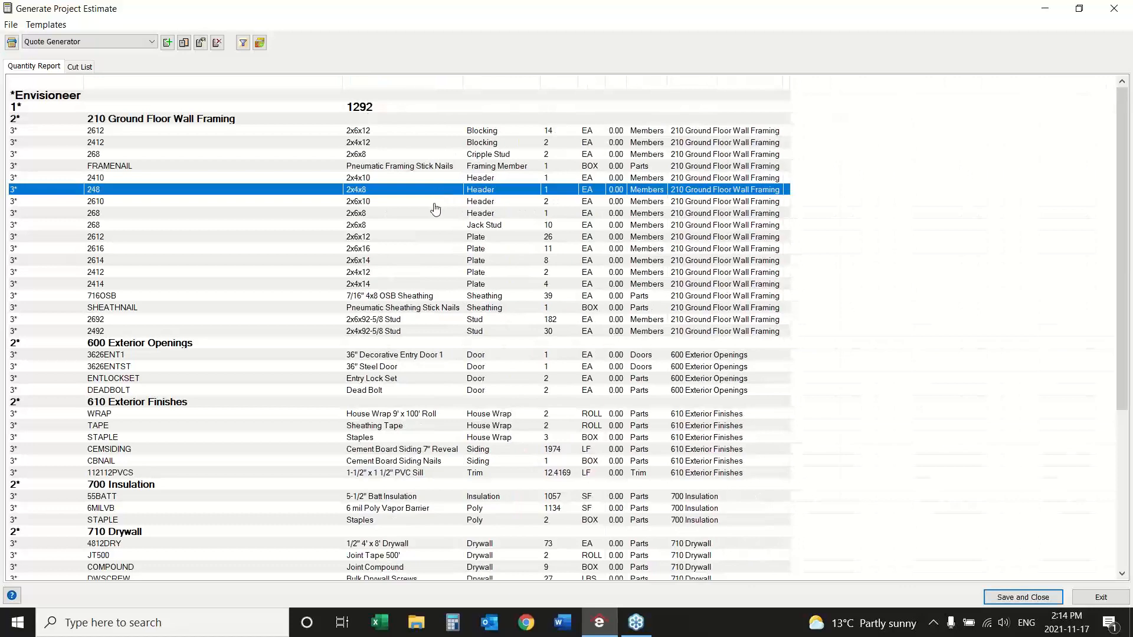
click(433, 203)
click(429, 228)
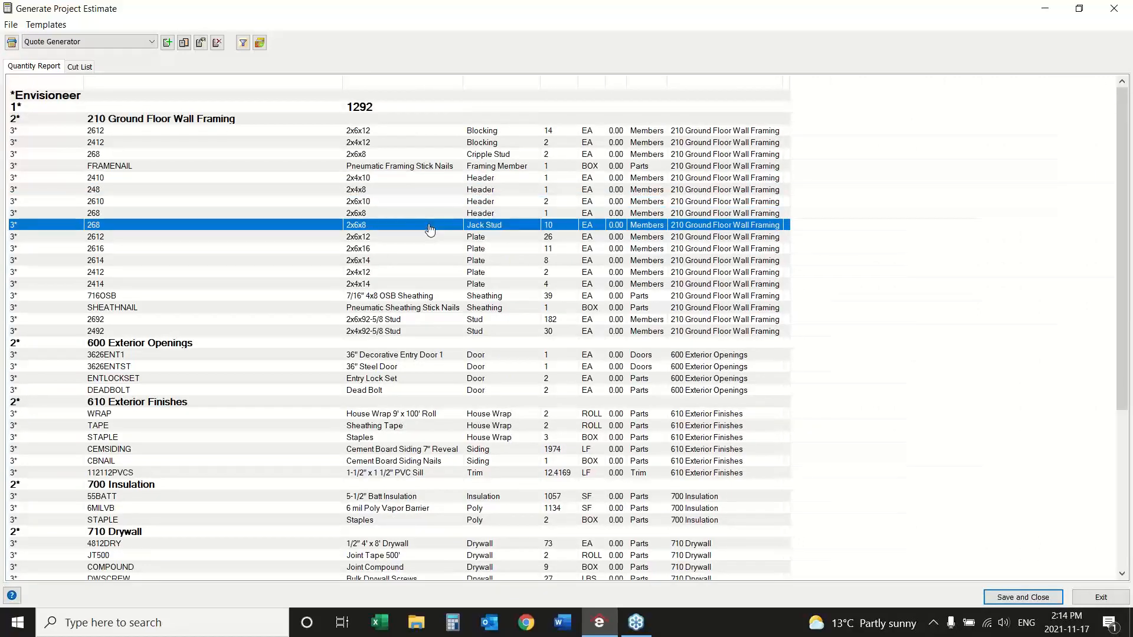
Step: Examine the estimate's Interior Doors and Trim items, from hinged doors and lock sets to casing, and close the report
drag(1126, 366, 1113, 524)
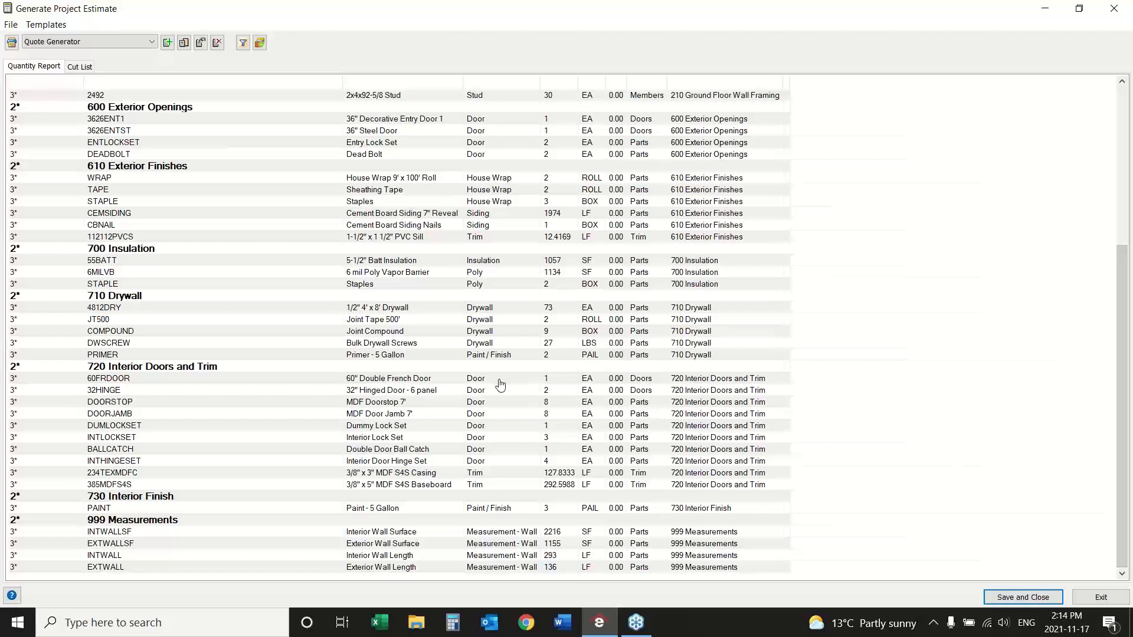
click(383, 392)
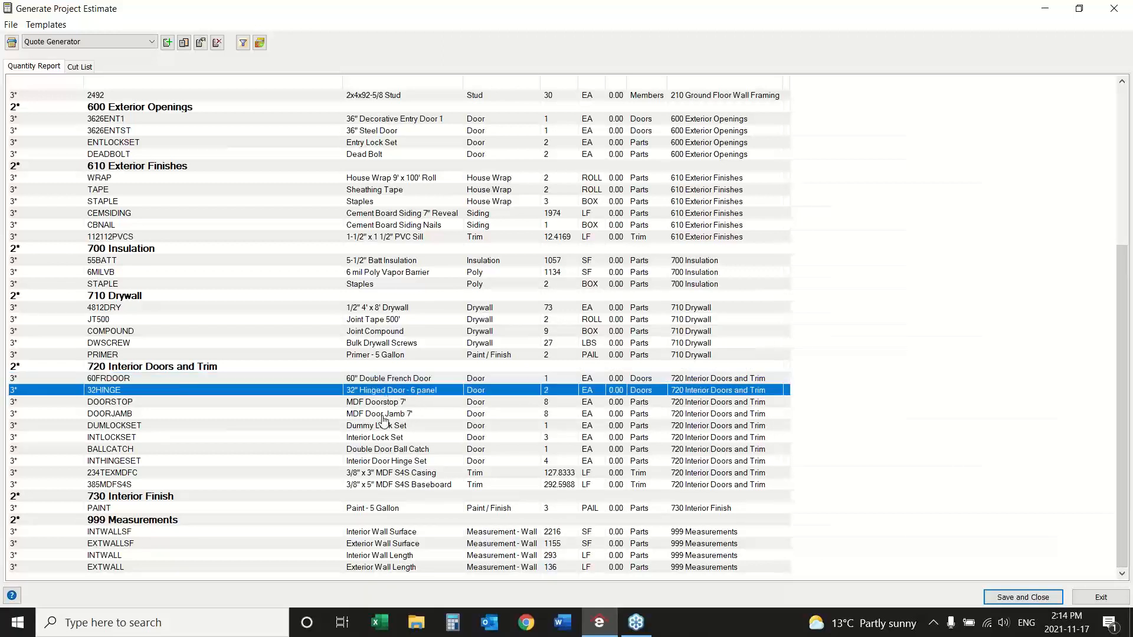
click(381, 402)
click(381, 427)
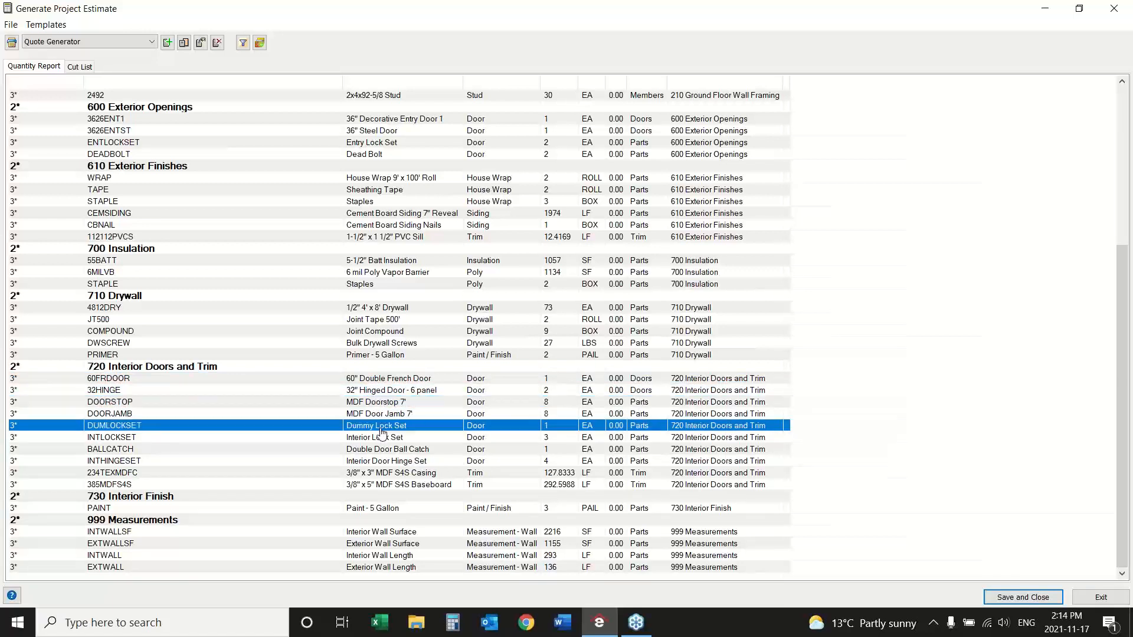
click(382, 451)
click(382, 461)
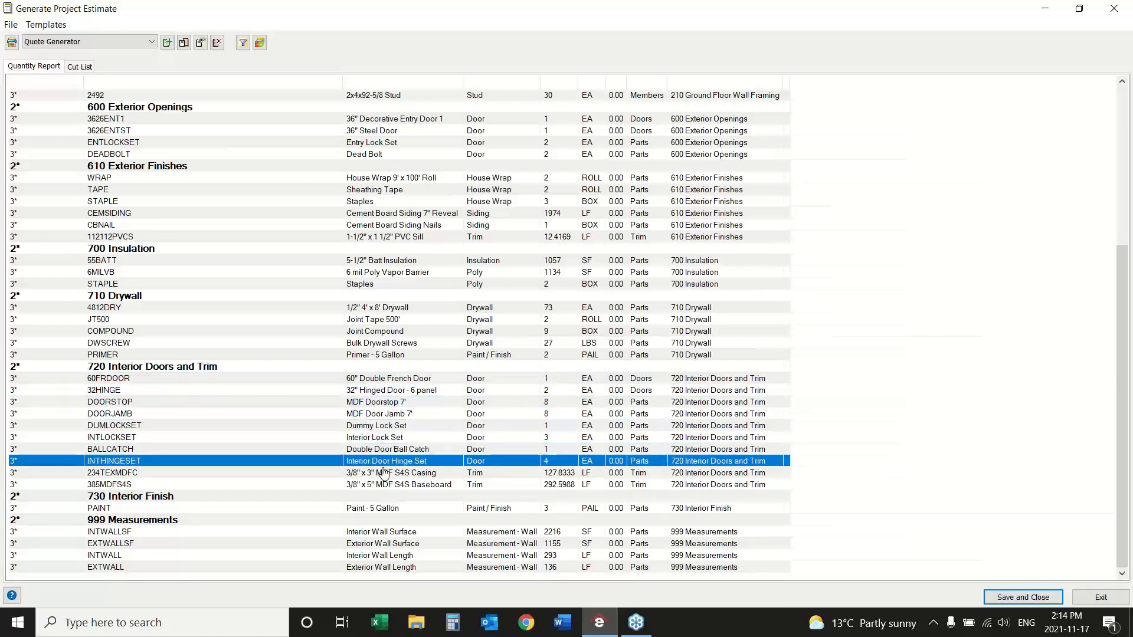
click(386, 473)
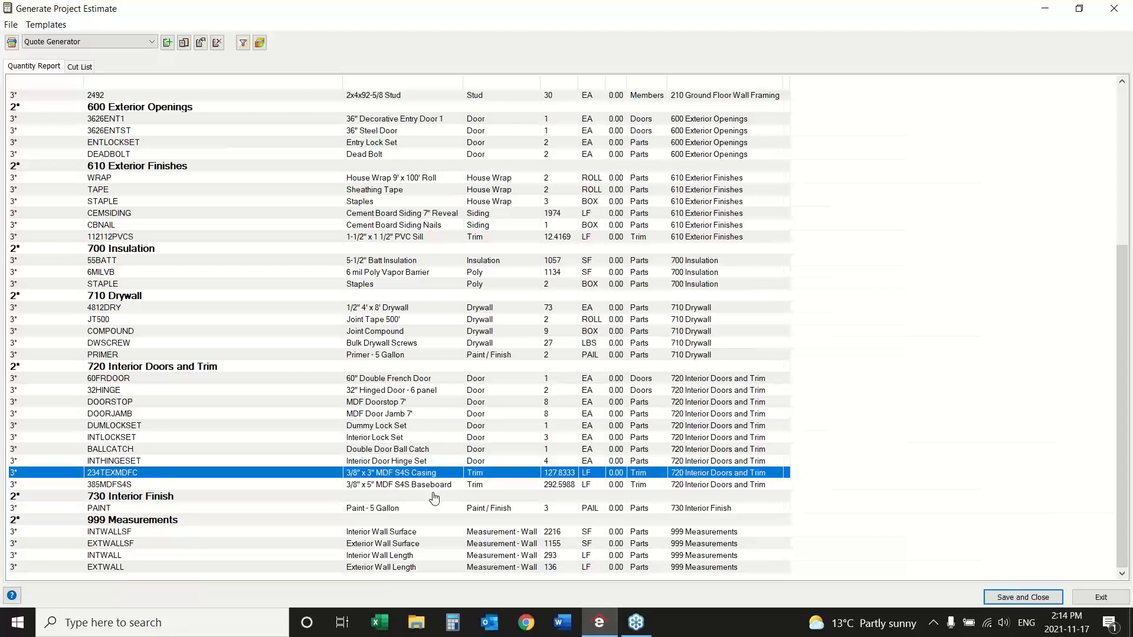
click(1100, 597)
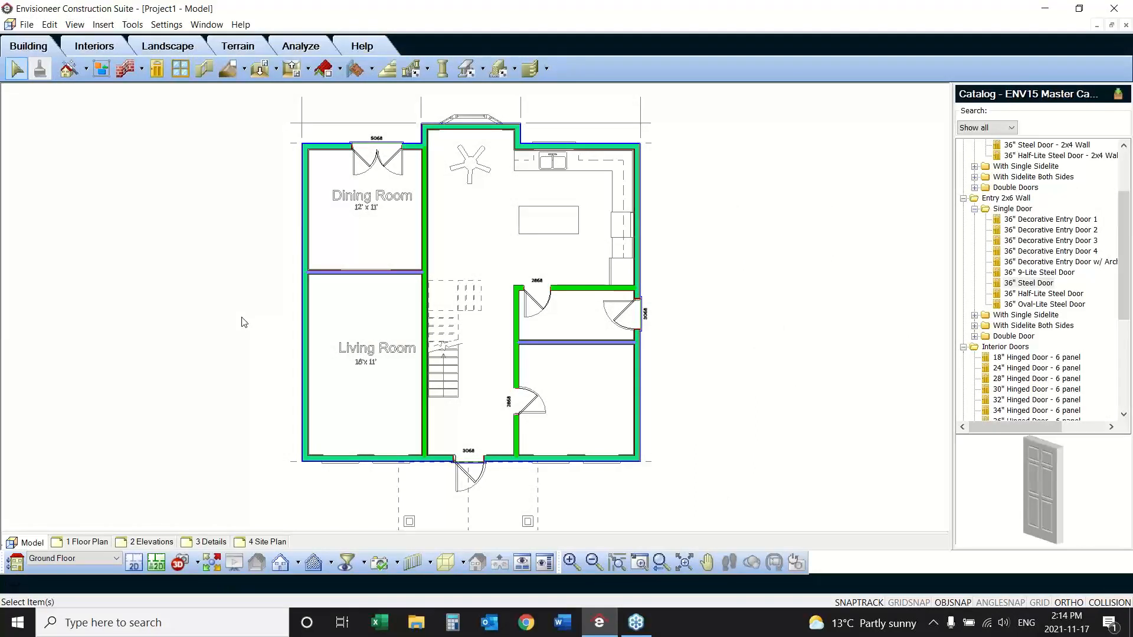
Step: Open the purchased items of the 2x6 framing member used by the Living Room's front 2 x 6 Cement Board Siding wall
click(360, 461)
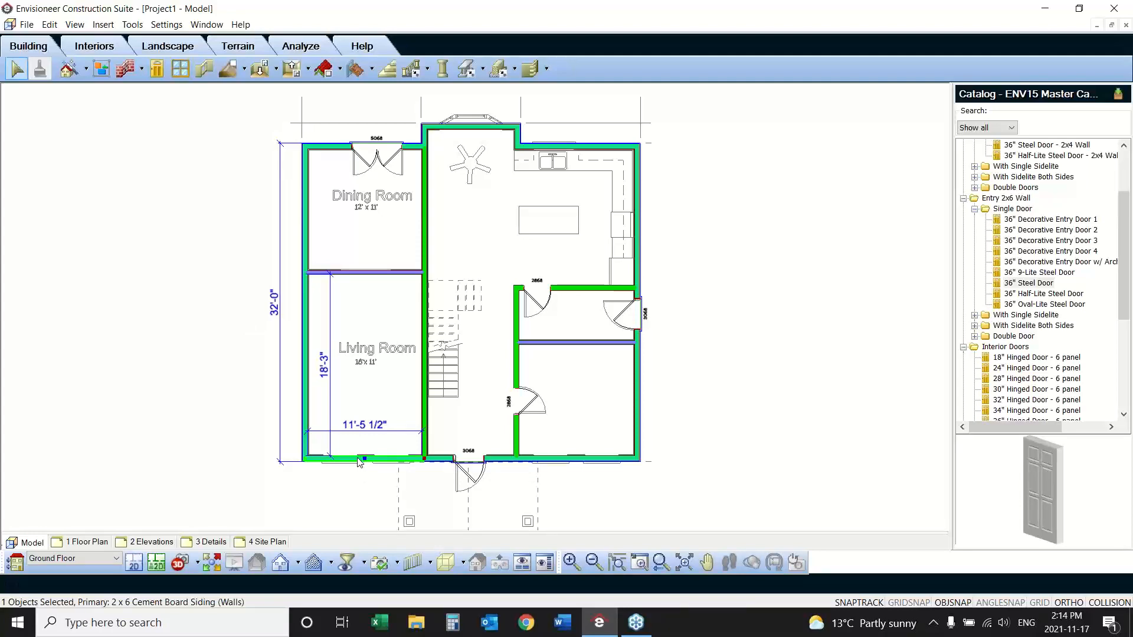
right_click(360, 461)
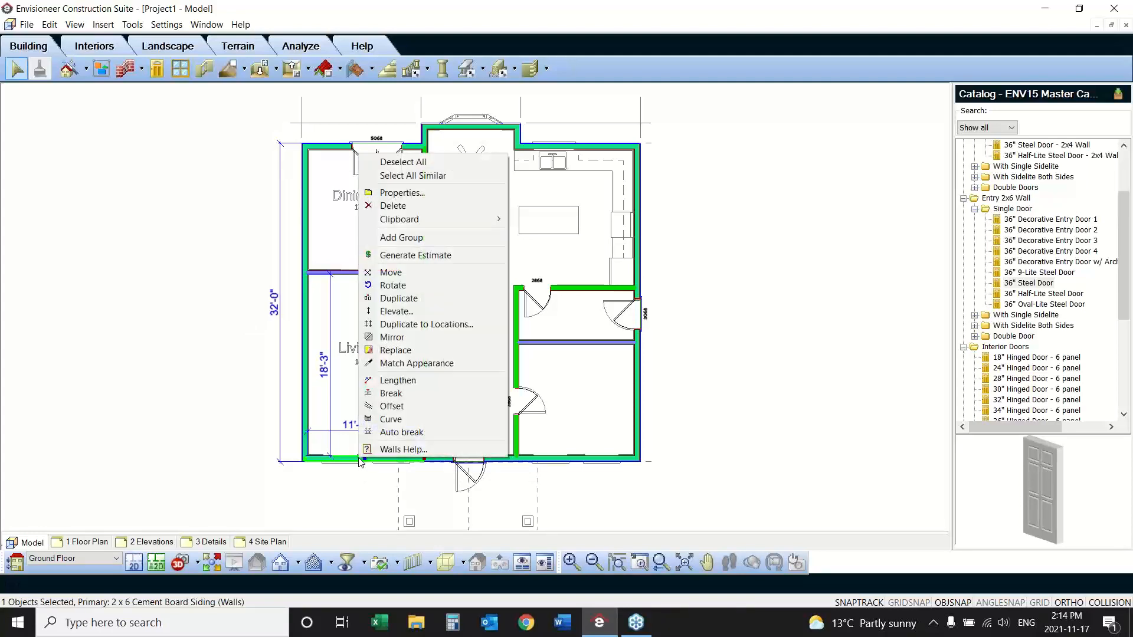
click(441, 192)
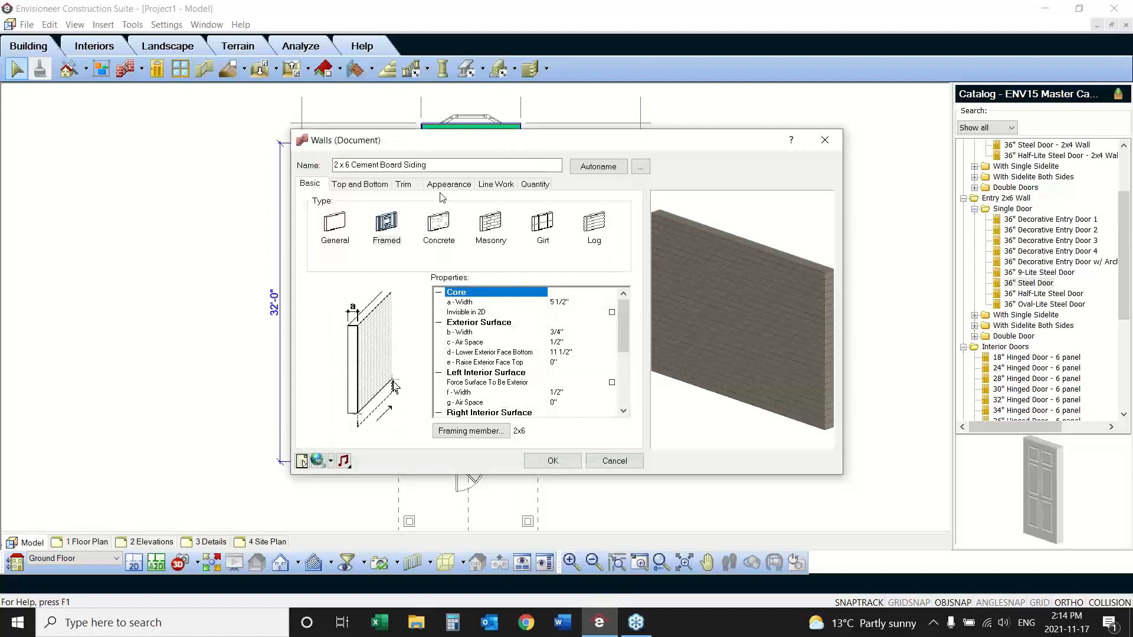
click(386, 242)
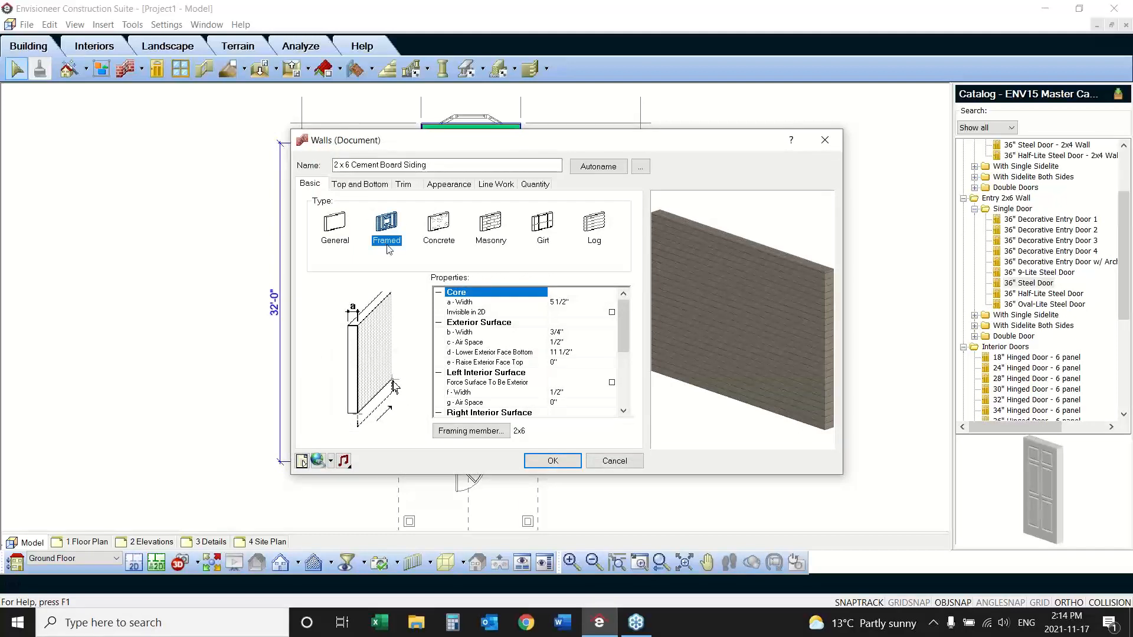
click(497, 434)
double_click(496, 208)
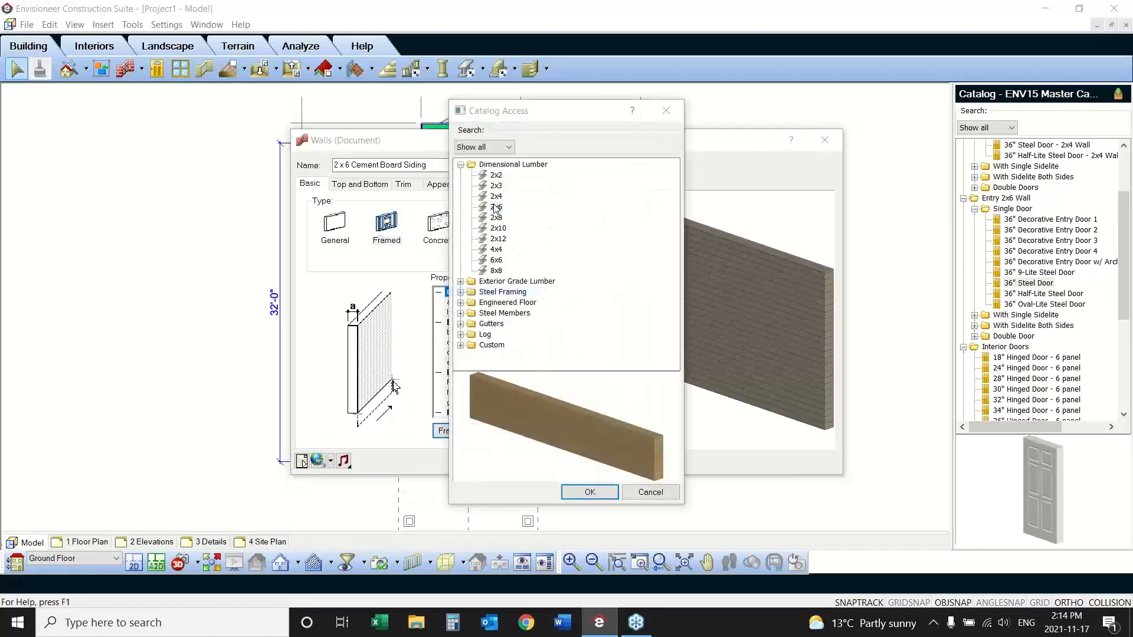
click(487, 185)
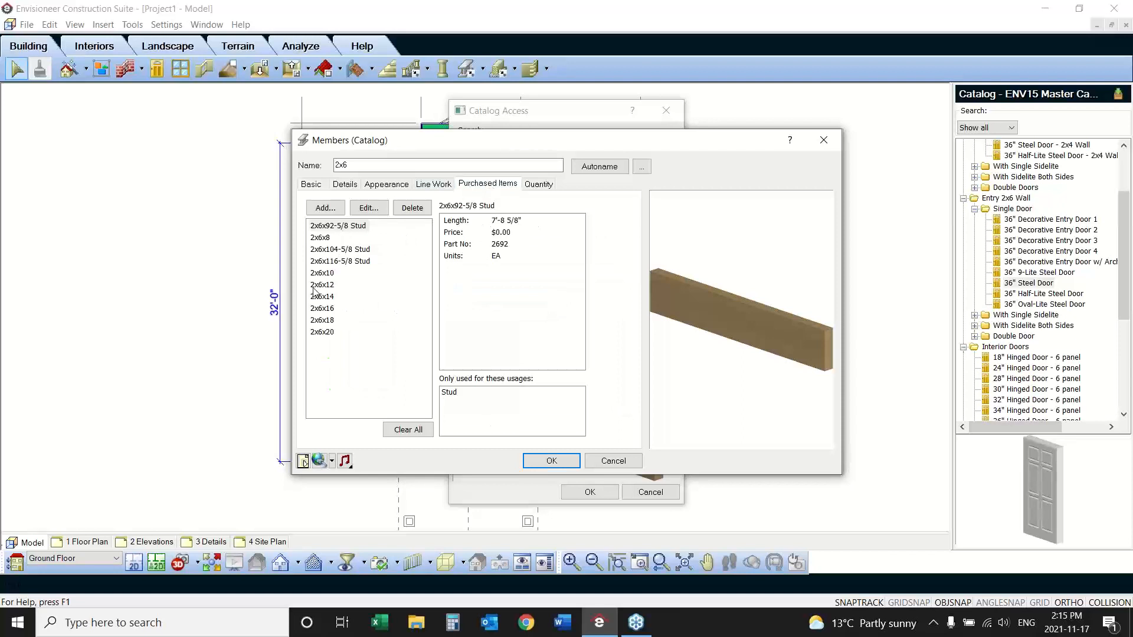
Step: Review the length, part number and usage restrictions of the 2x6 stud and board sizes, and return to the wall's properties
click(364, 229)
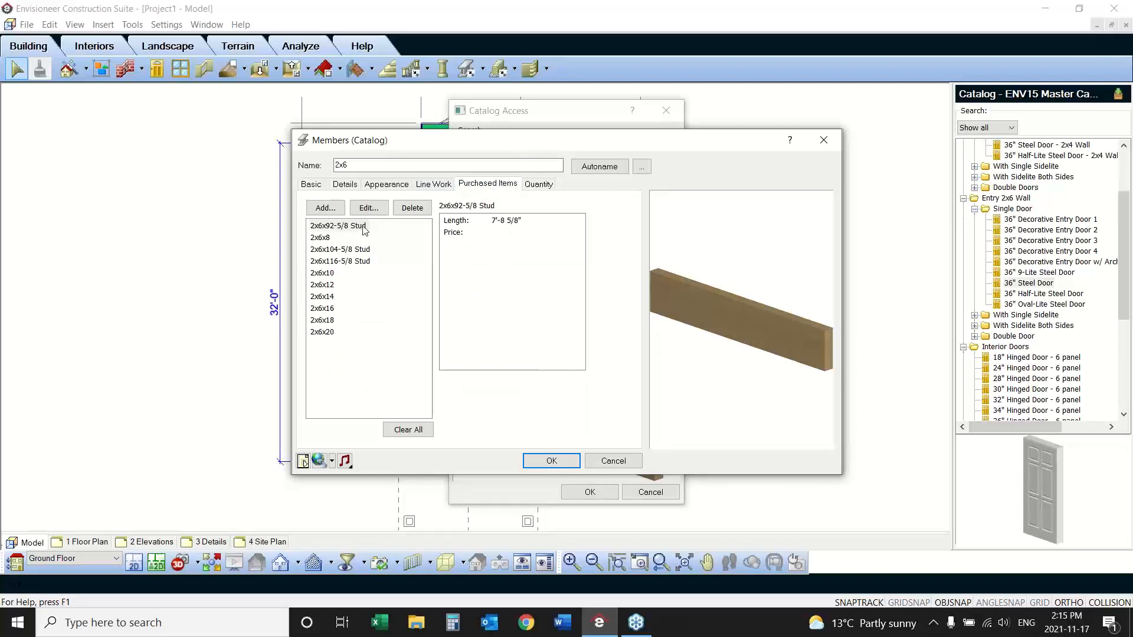
click(330, 239)
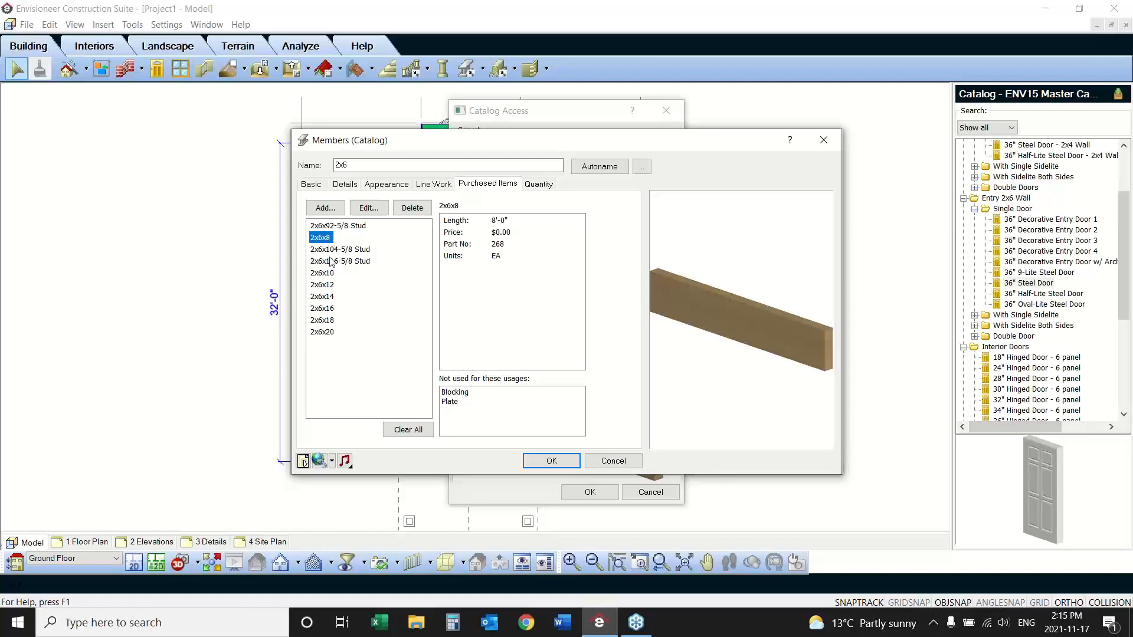
click(347, 250)
click(346, 261)
click(332, 273)
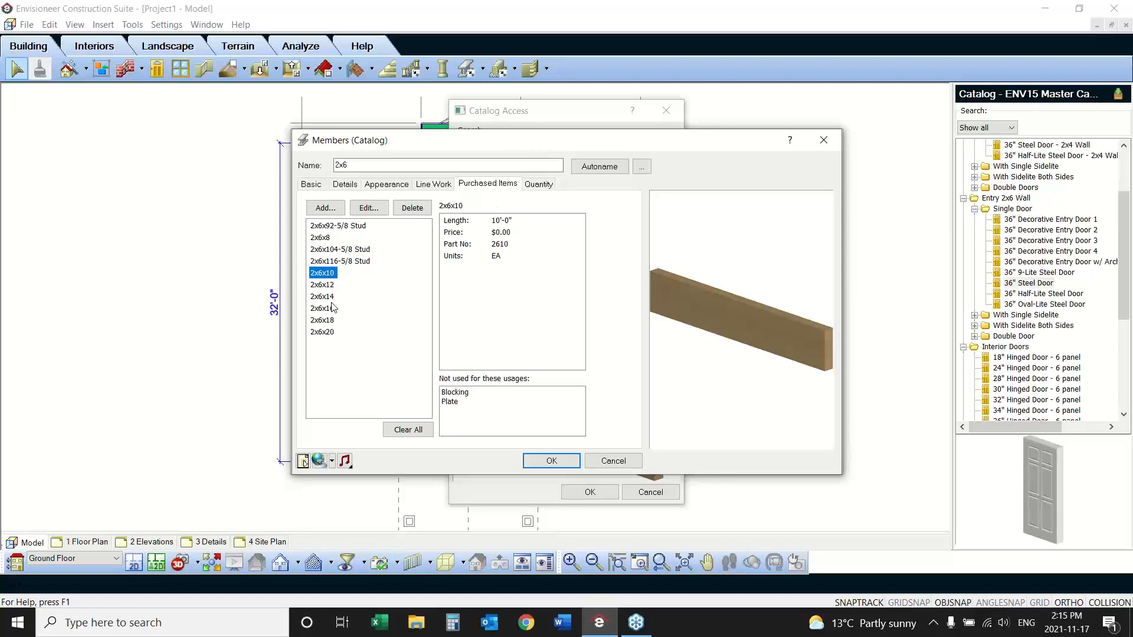
click(326, 285)
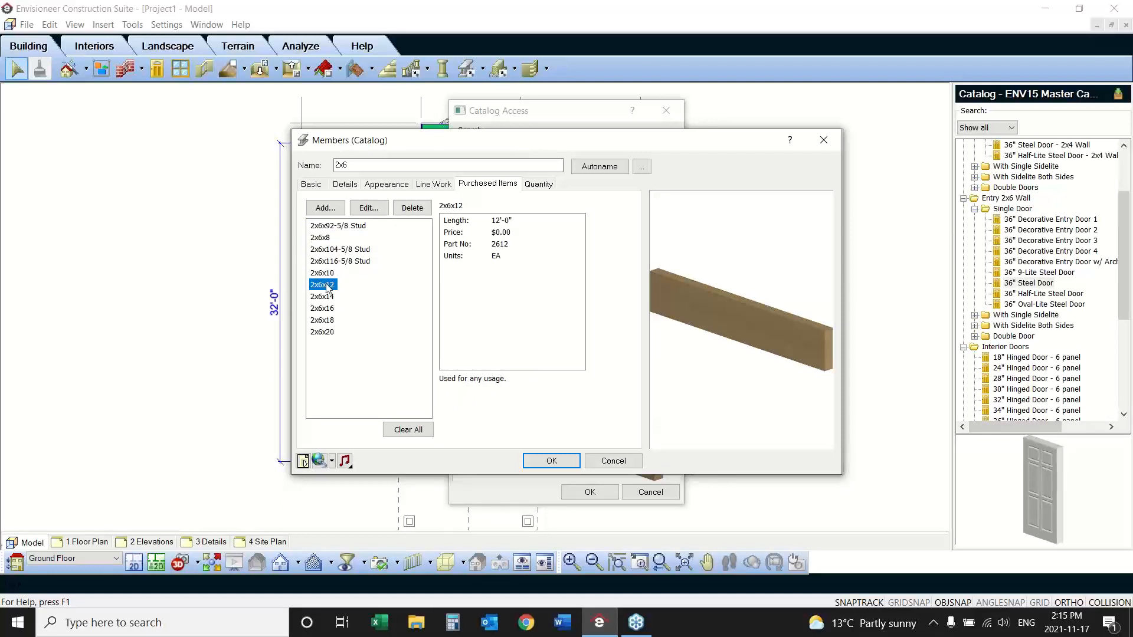
click(328, 309)
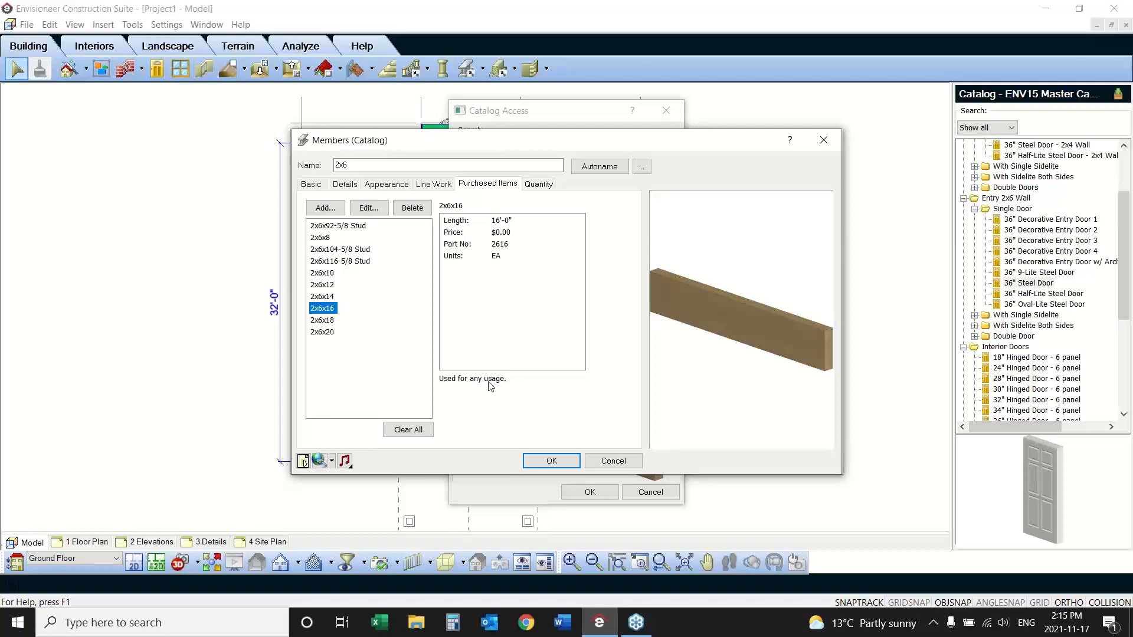
click(323, 333)
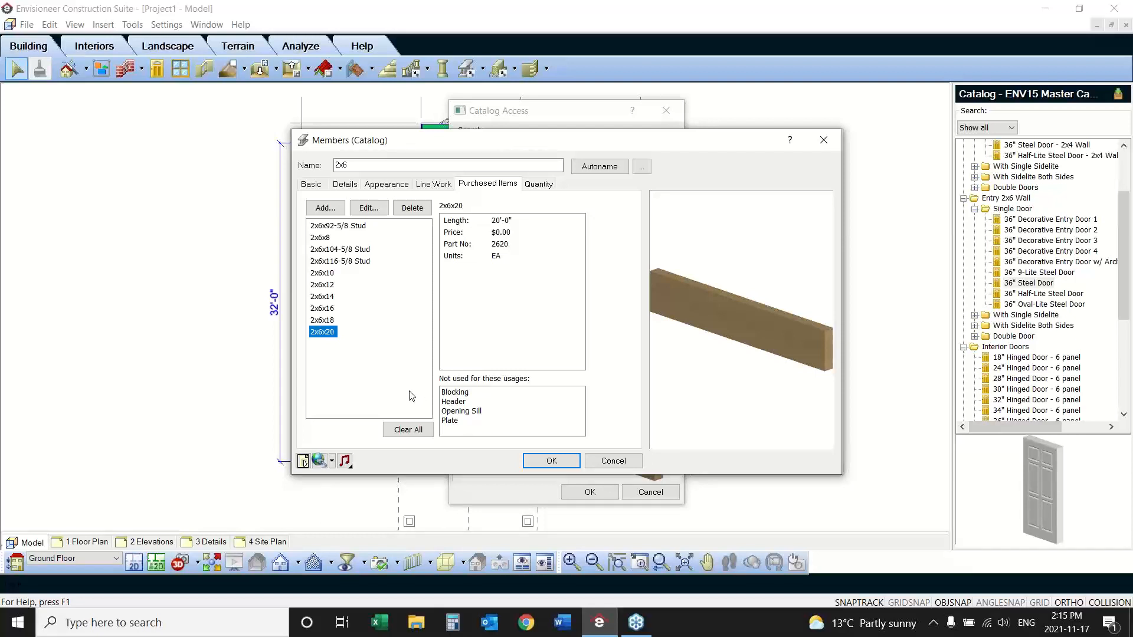
click(357, 227)
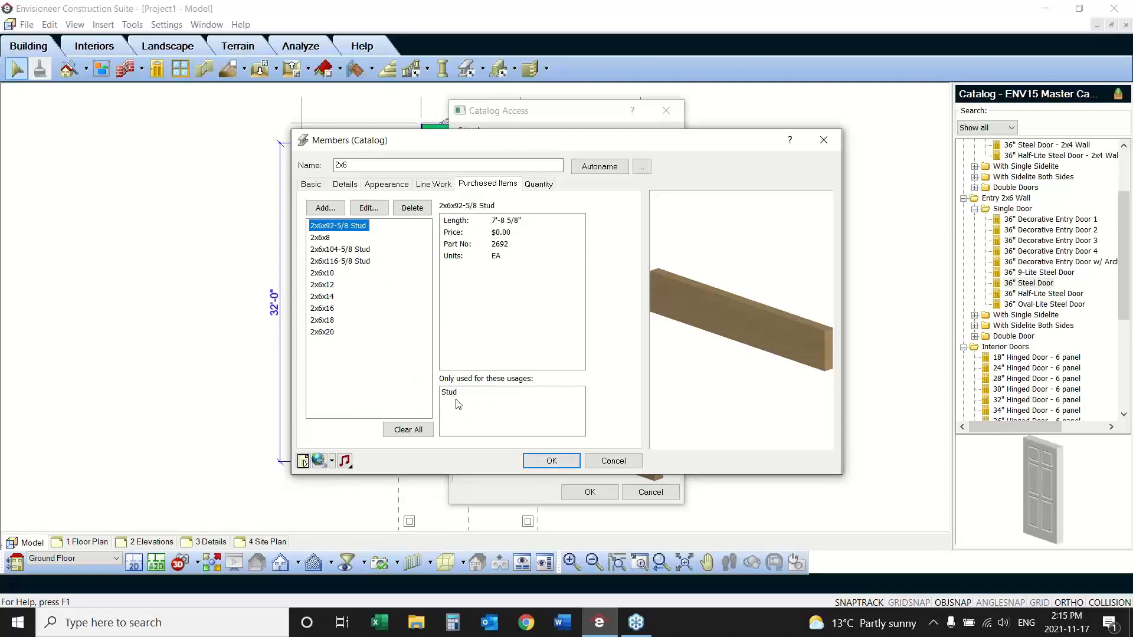
click(551, 461)
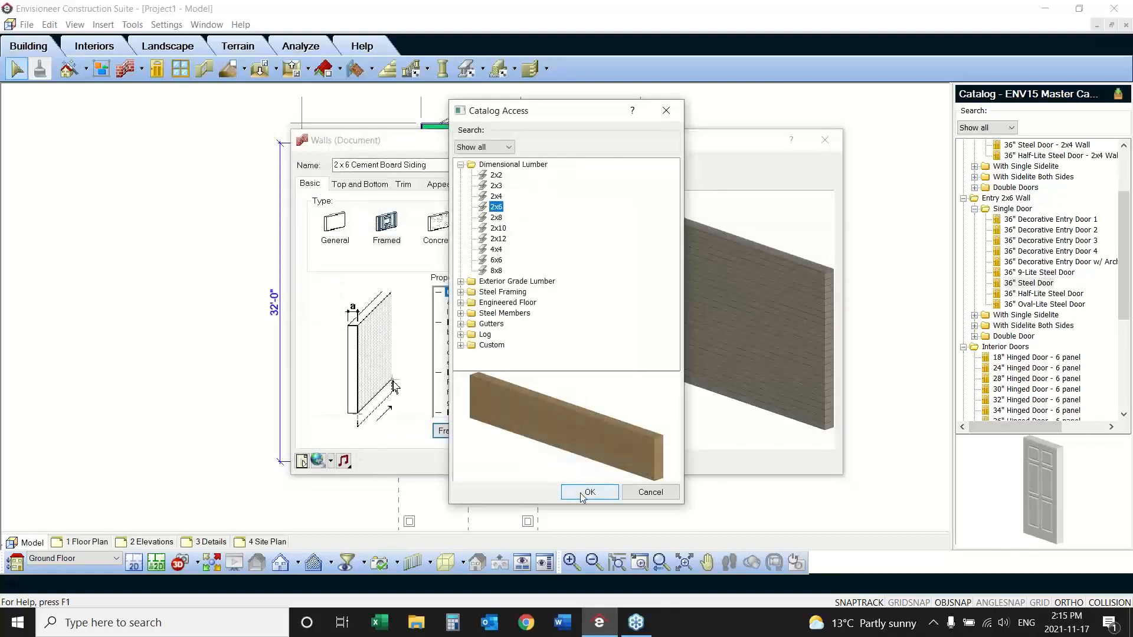
click(649, 492)
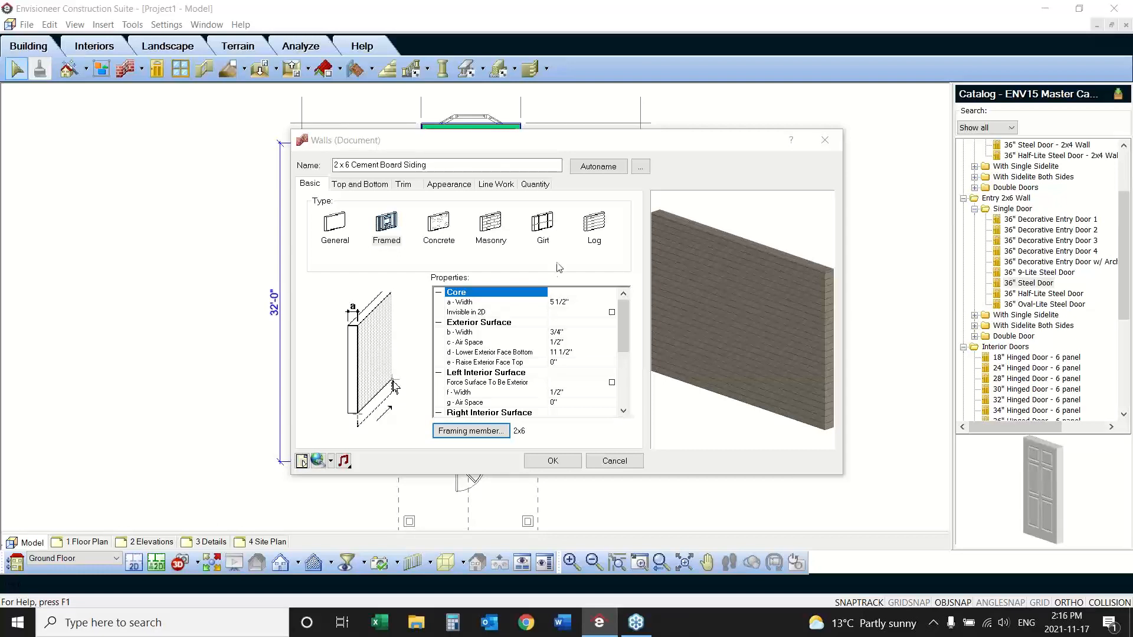
Step: Examine the Baseboard and Opening casing members assigned as trim on the wall's left interior surface
click(404, 176)
click(403, 185)
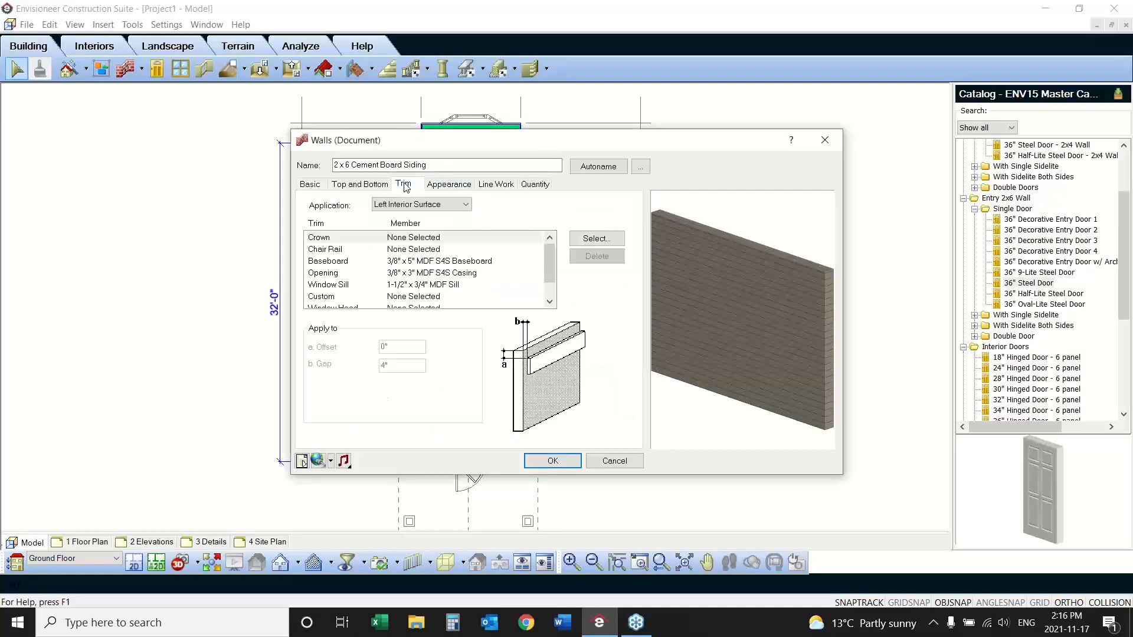
click(424, 274)
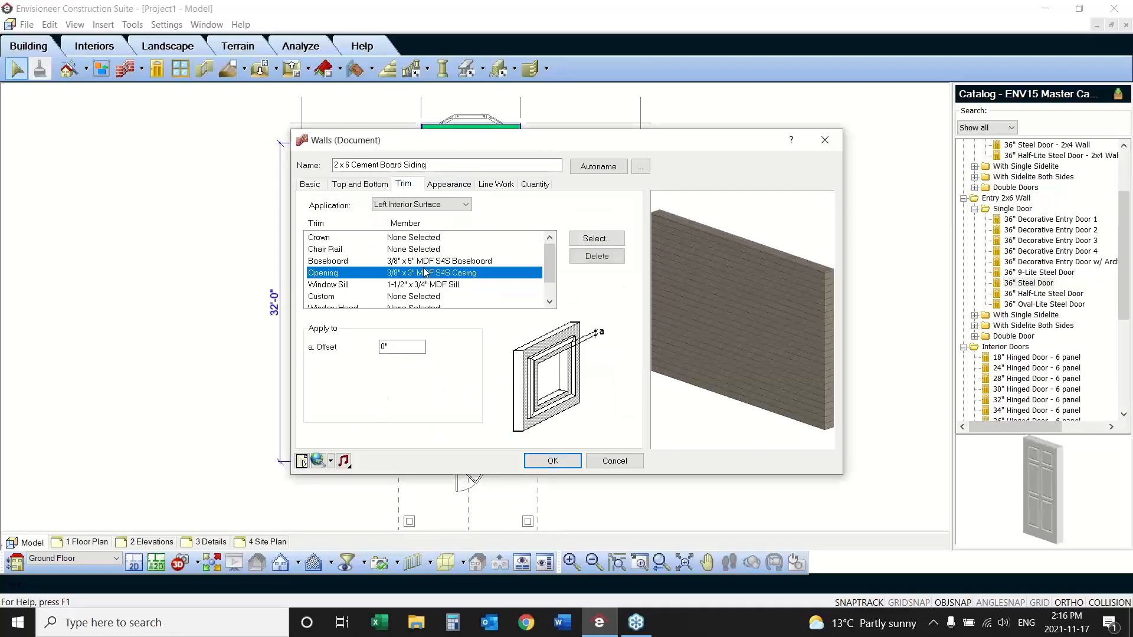
click(417, 261)
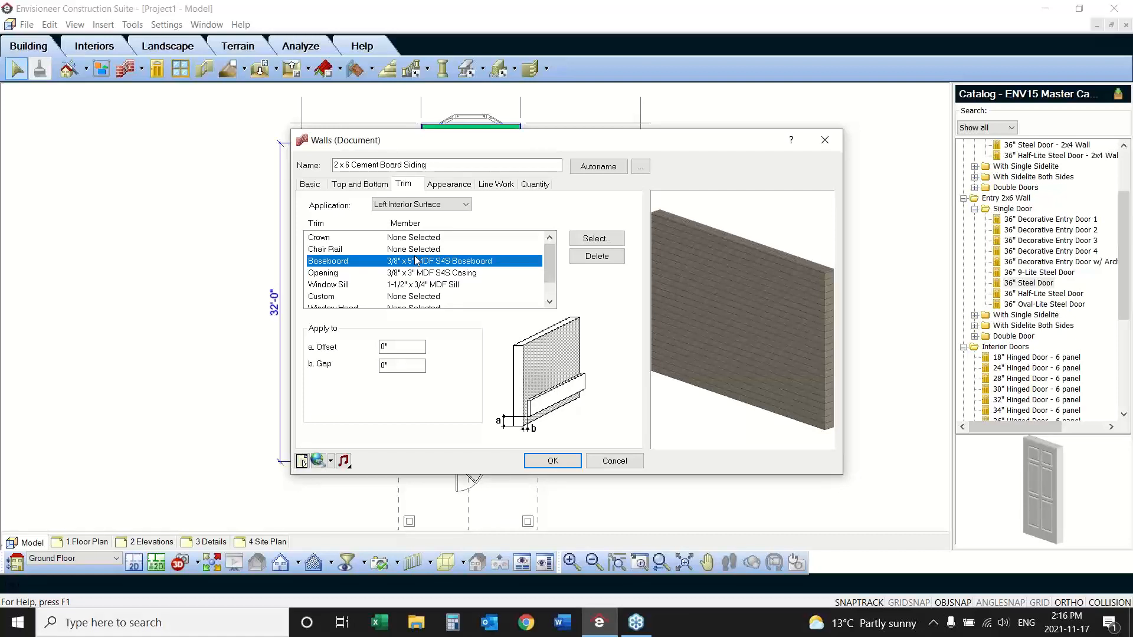
click(416, 275)
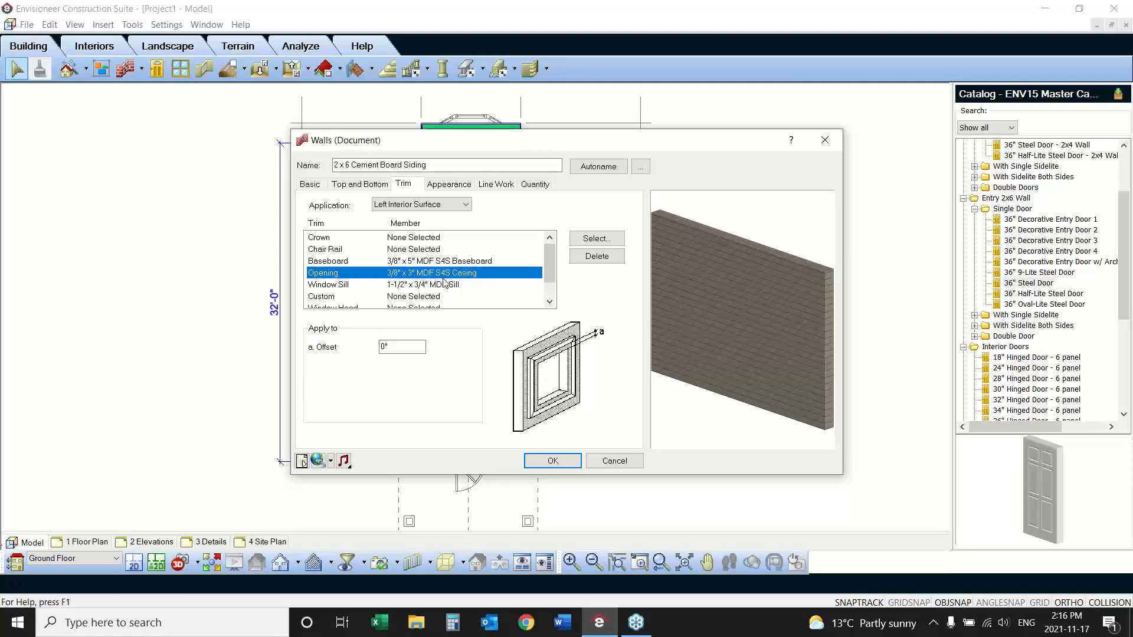
Step: Review the wall's quantity assemblies, from siding to OSB sheathing with house wrap, widen the calculated quantity column, and close the wall's properties
click(537, 185)
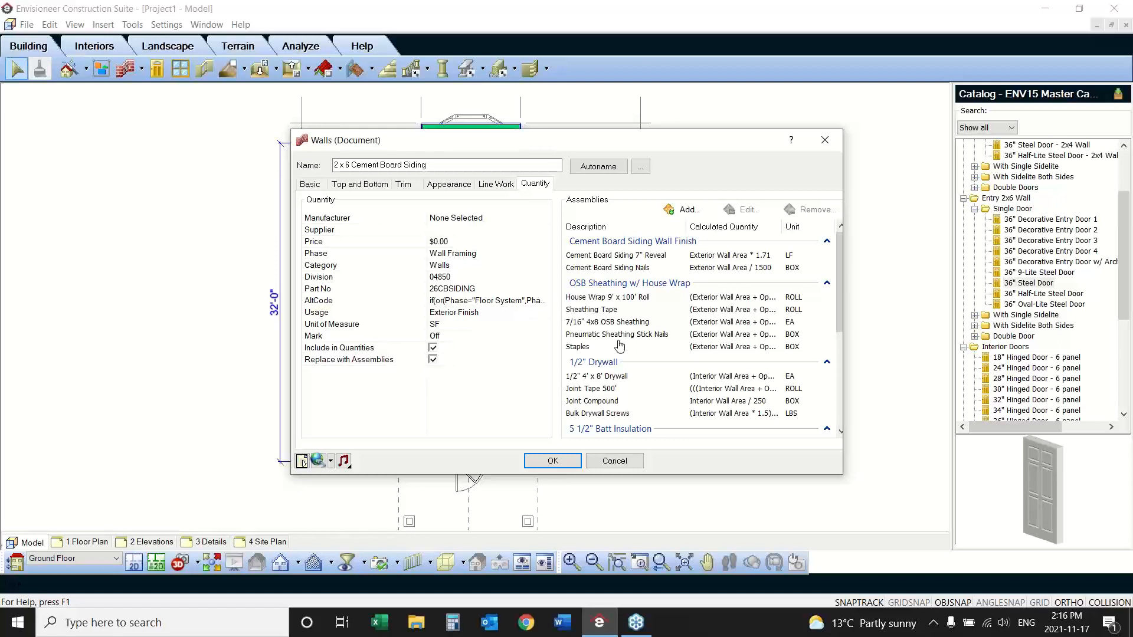
click(631, 258)
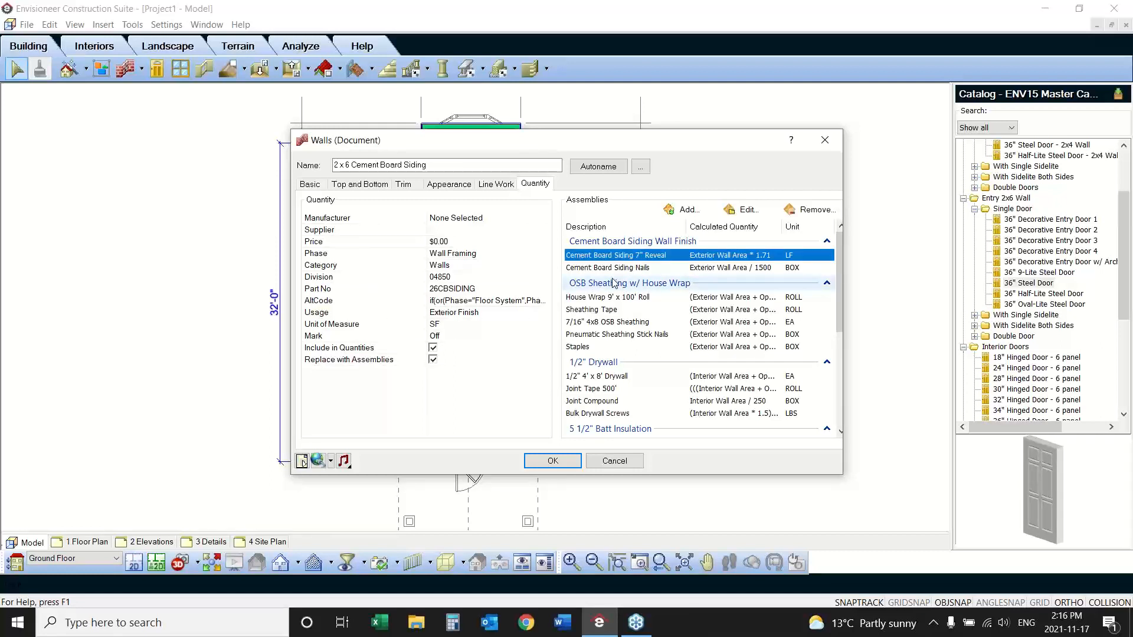
click(608, 268)
click(587, 301)
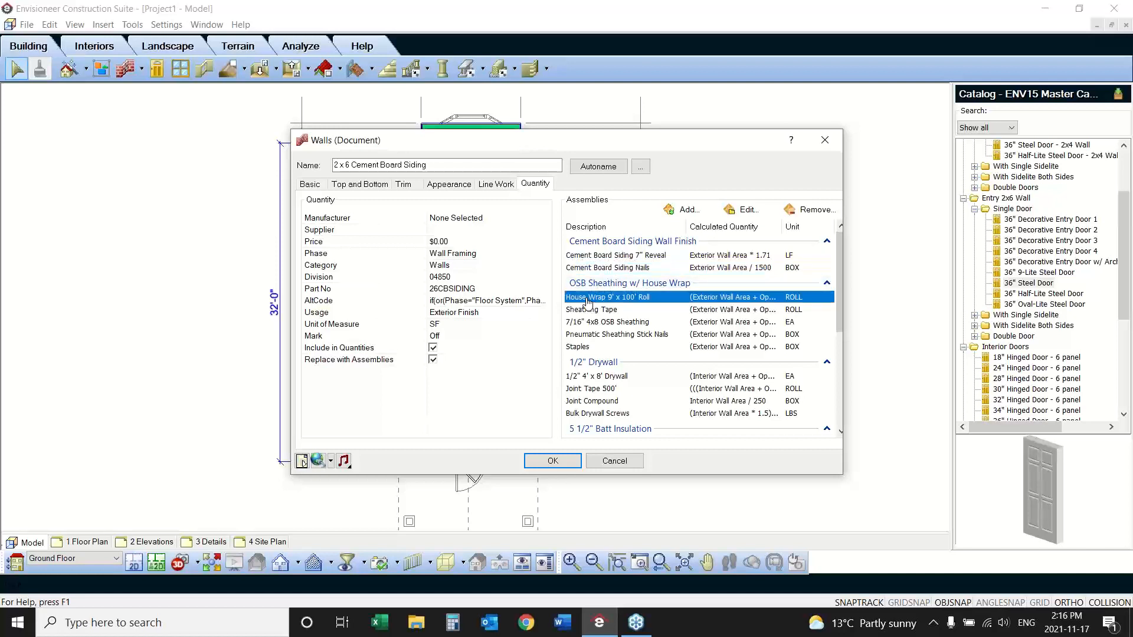
click(591, 312)
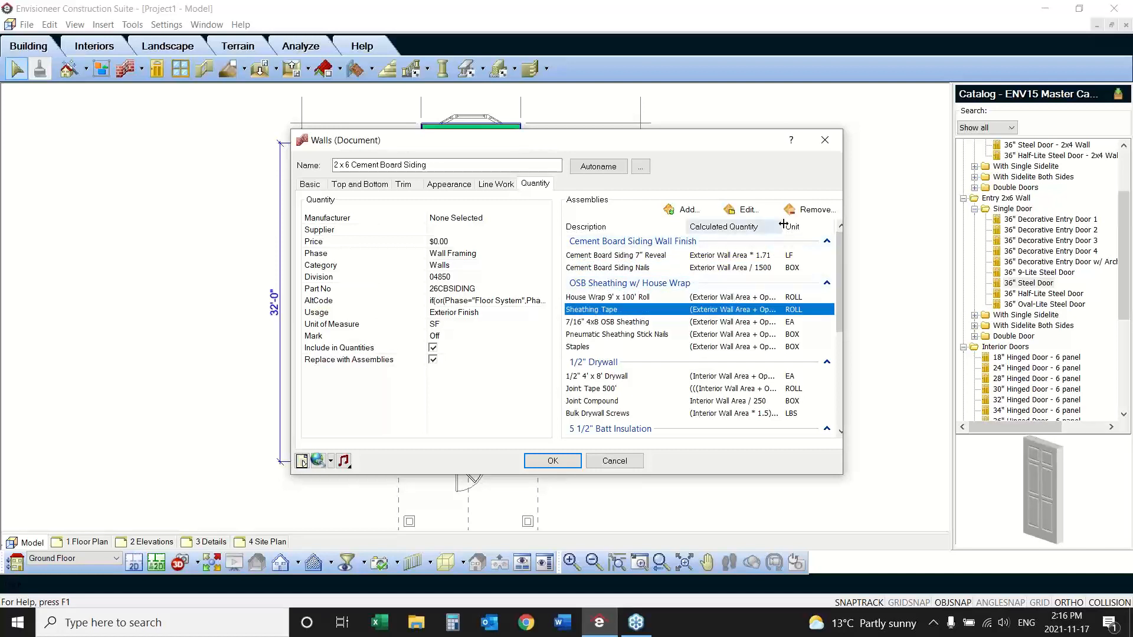
drag(782, 226, 822, 225)
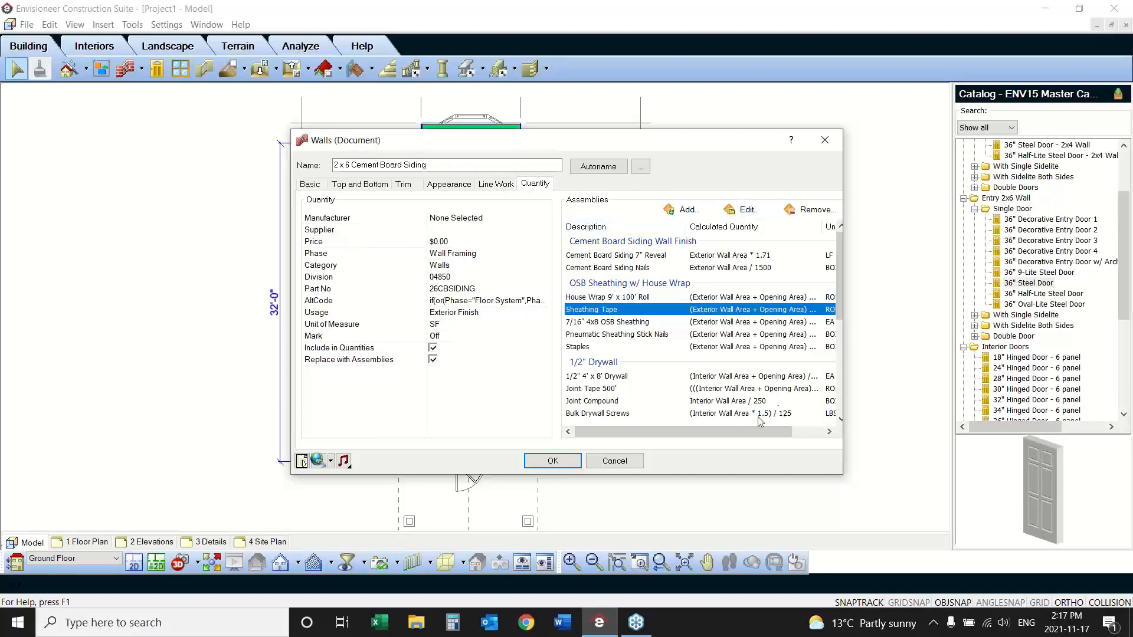
click(544, 460)
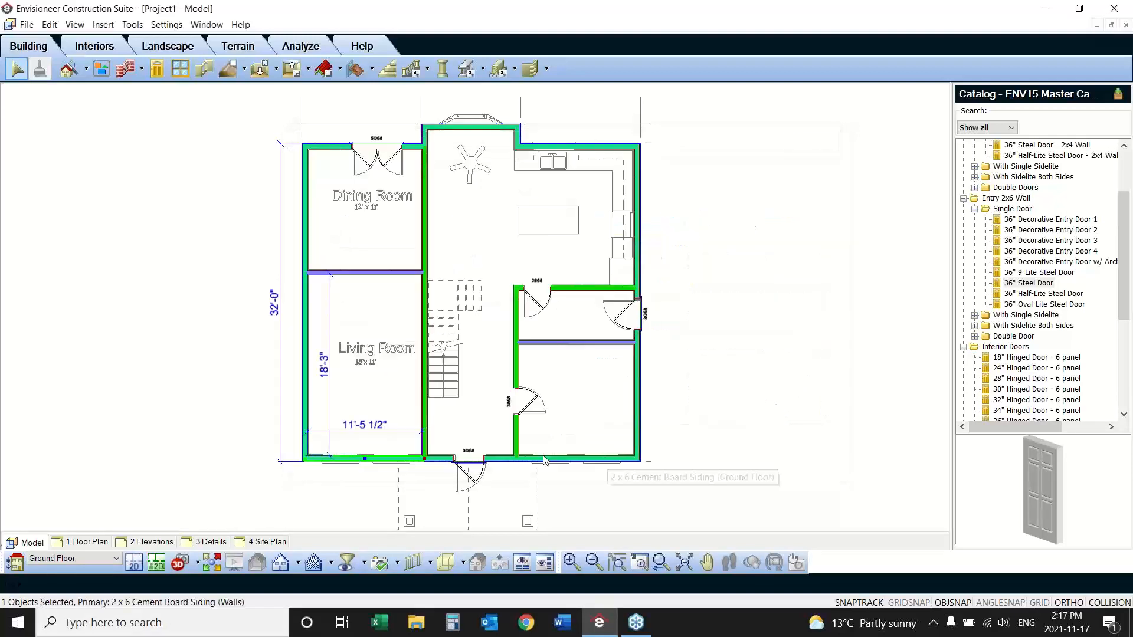
Step: Open the properties of the front 36" Decorative Entry Door 1 and review the Entry Lock Set and Dead Bolt in its quantity assemblies
right_click(475, 481)
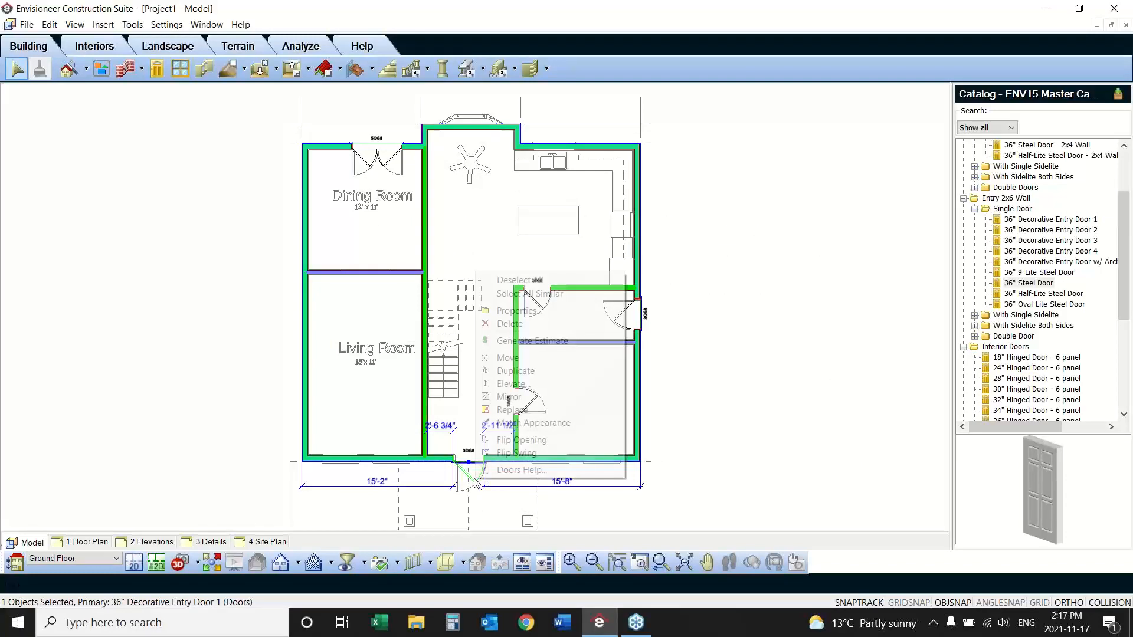
click(544, 310)
click(537, 184)
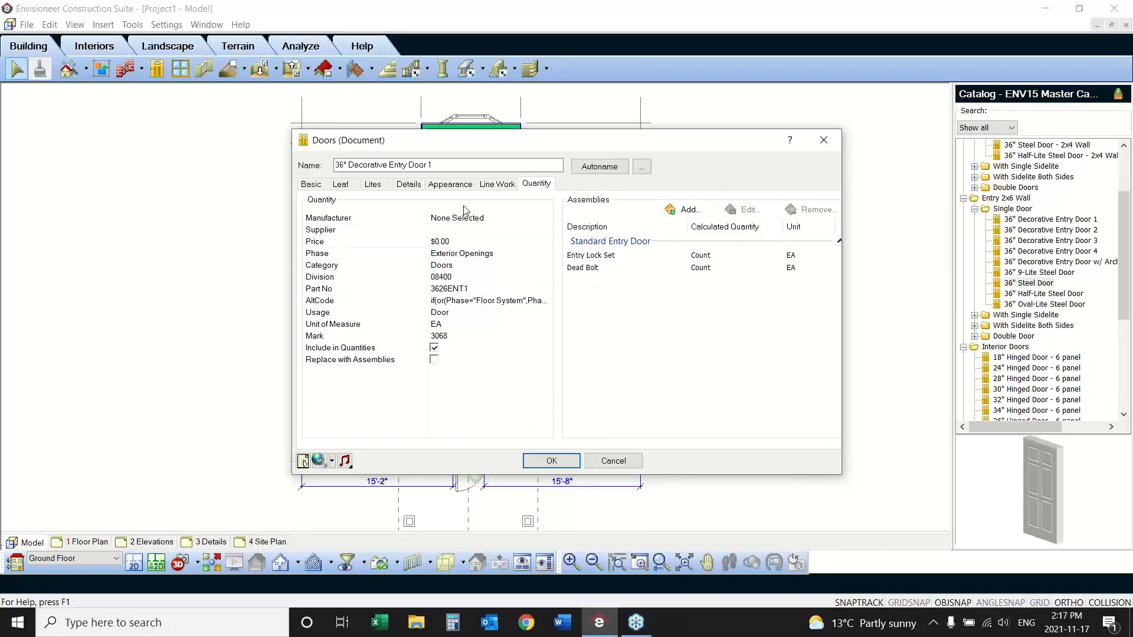
click(439, 165)
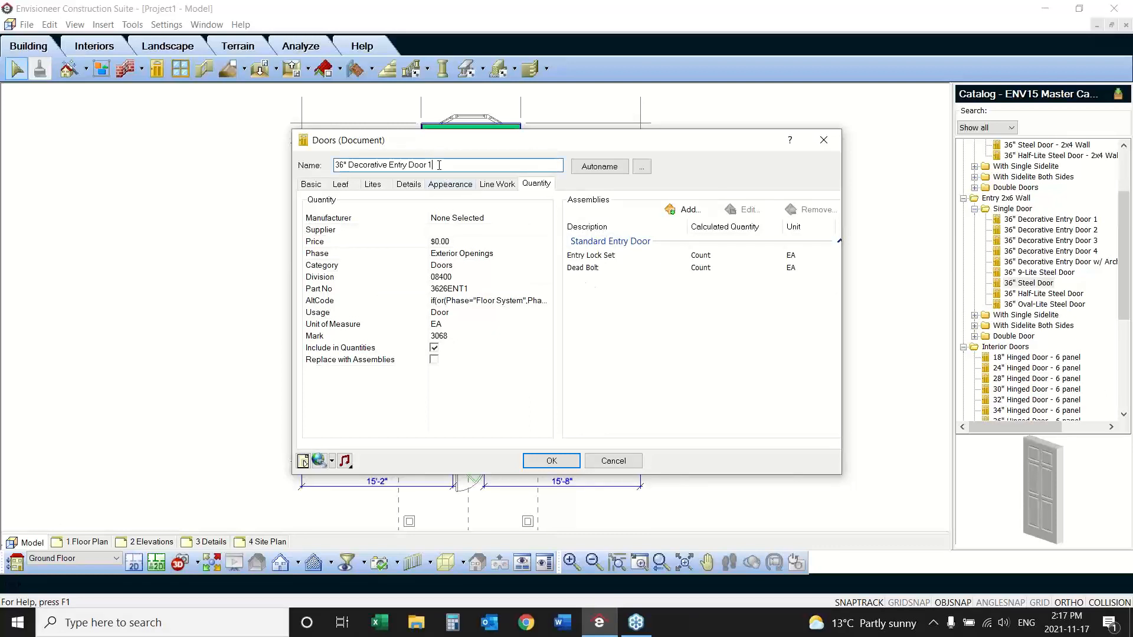
click(585, 258)
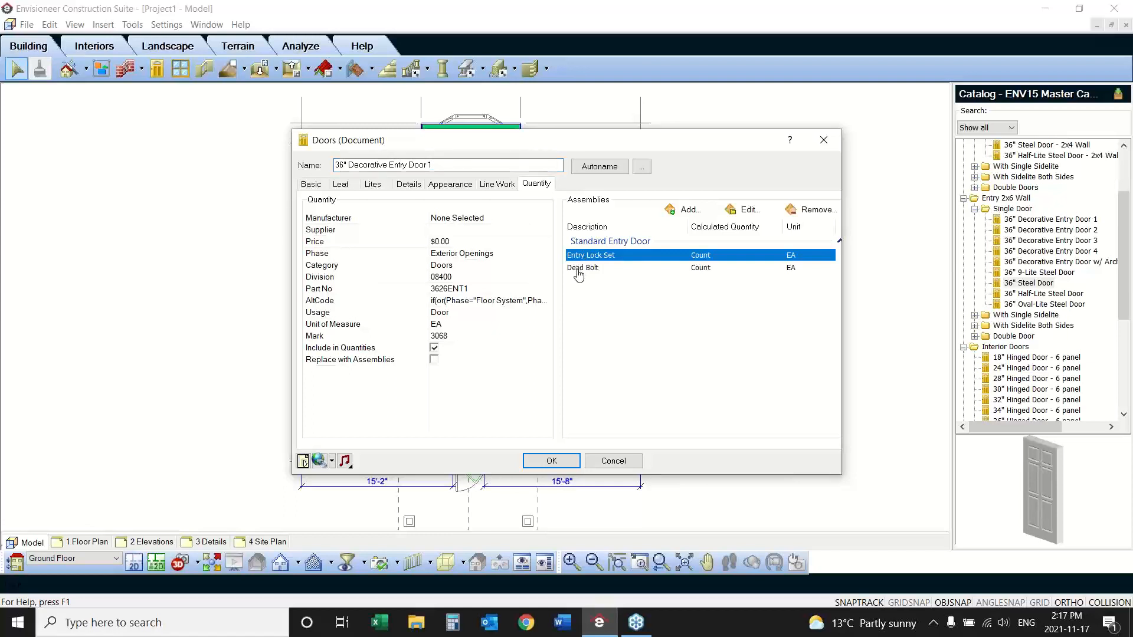
click(578, 269)
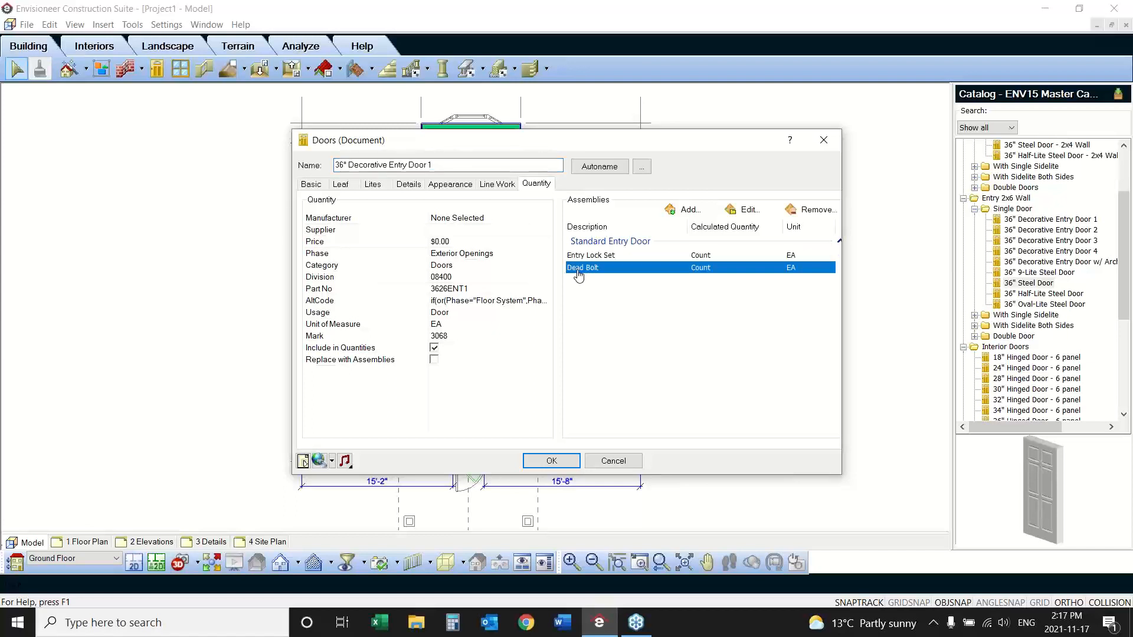
click(578, 256)
click(577, 268)
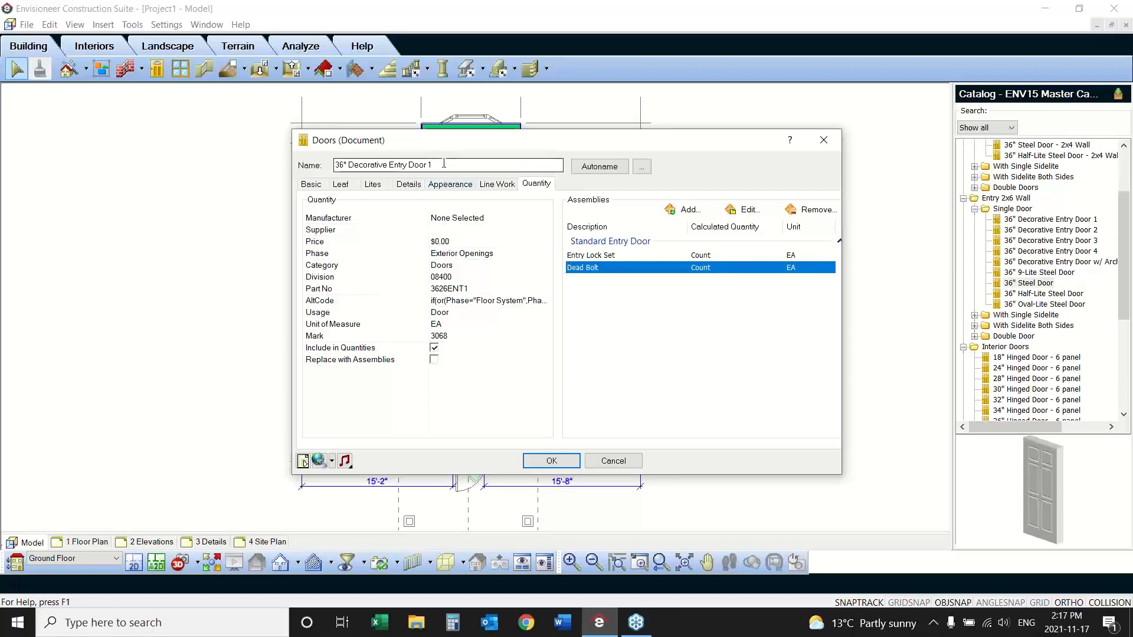
Step: Try the Replace with Assemblies option on the entry door, and close its properties without saving
click(435, 360)
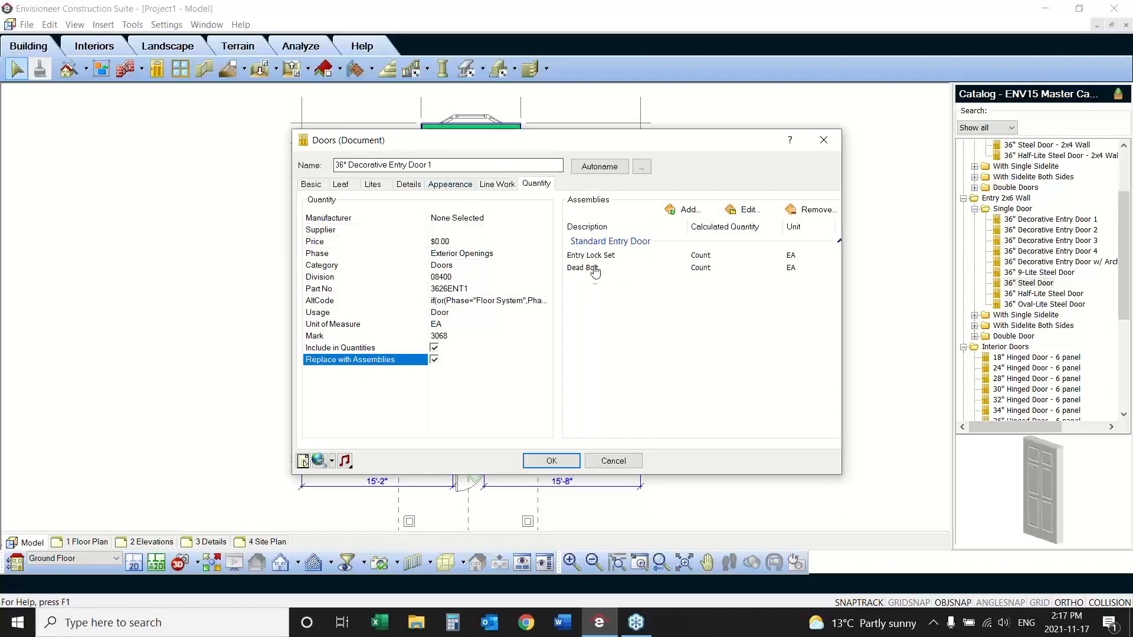
click(434, 359)
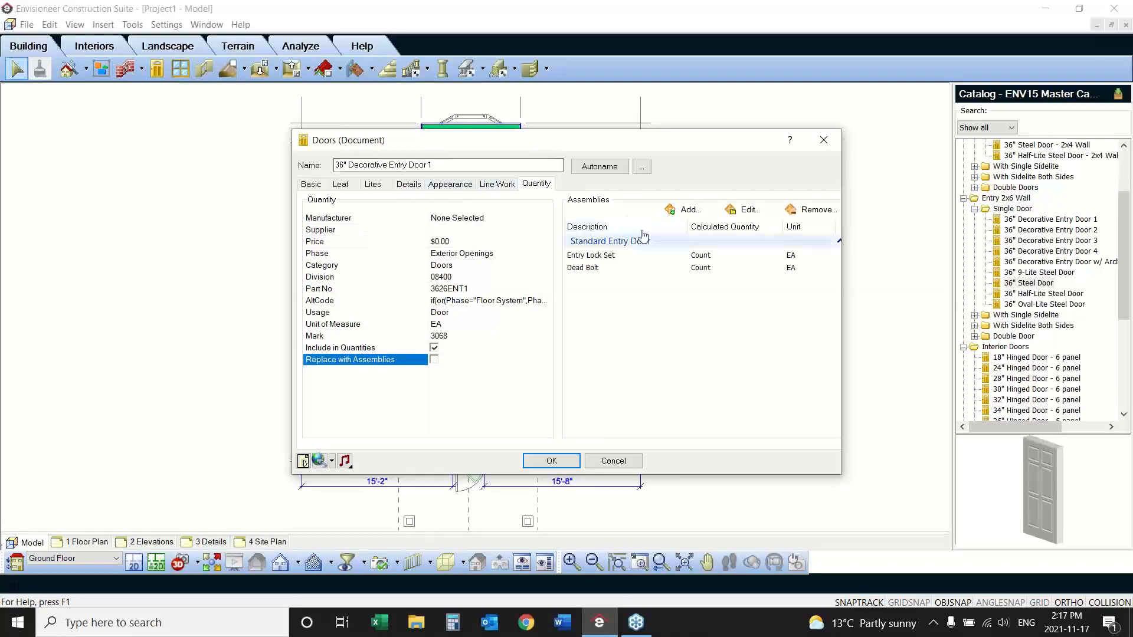
click(596, 461)
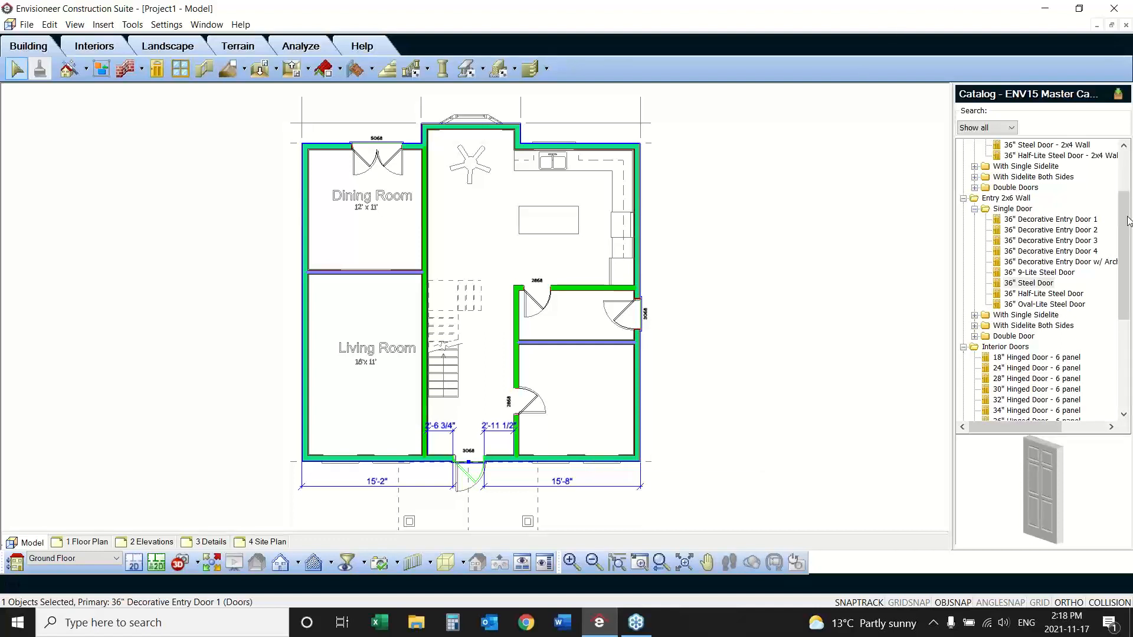
Step: Insert four 3'-6" X 5'-0" Double Casement Windows in the front wall, two in the Living Room and two in the opposite front room
click(182, 72)
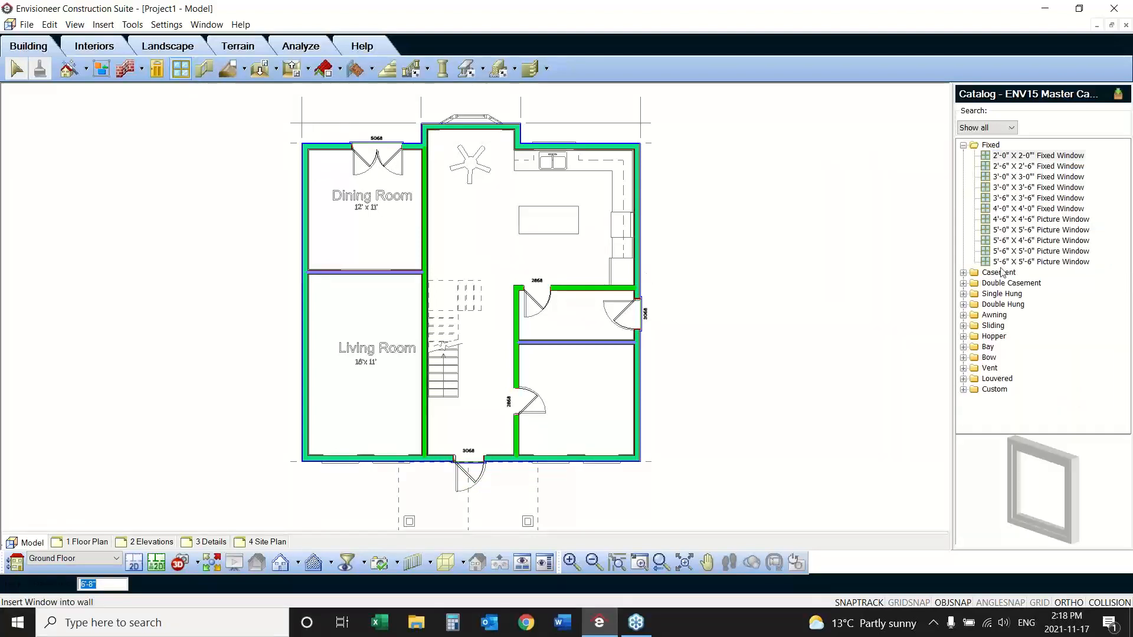
click(963, 283)
click(1030, 326)
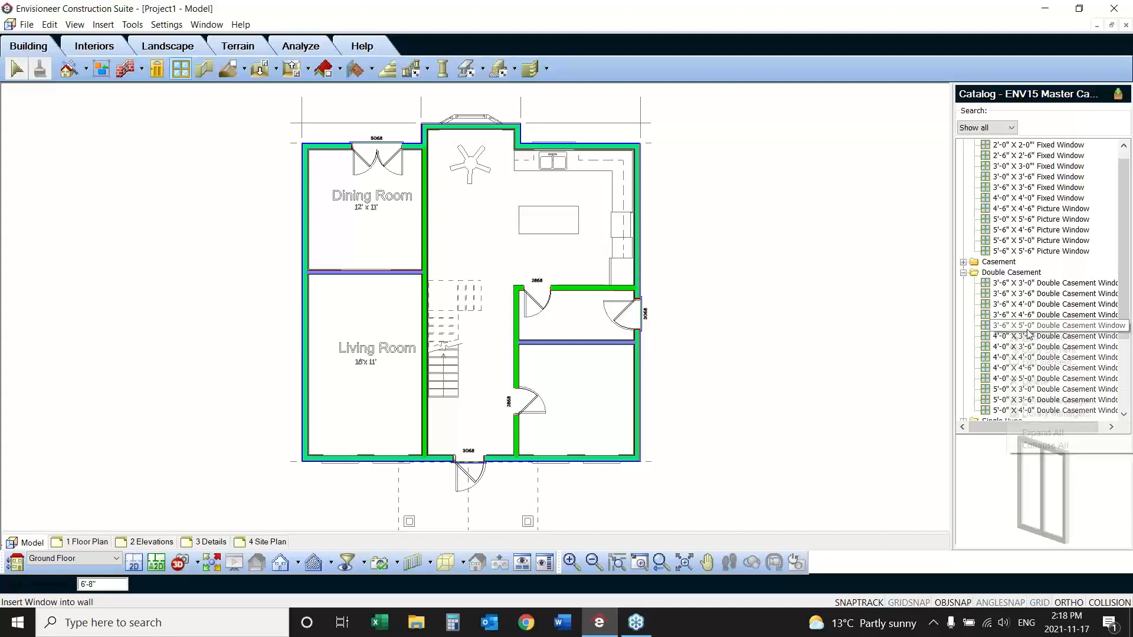
right_click(1030, 329)
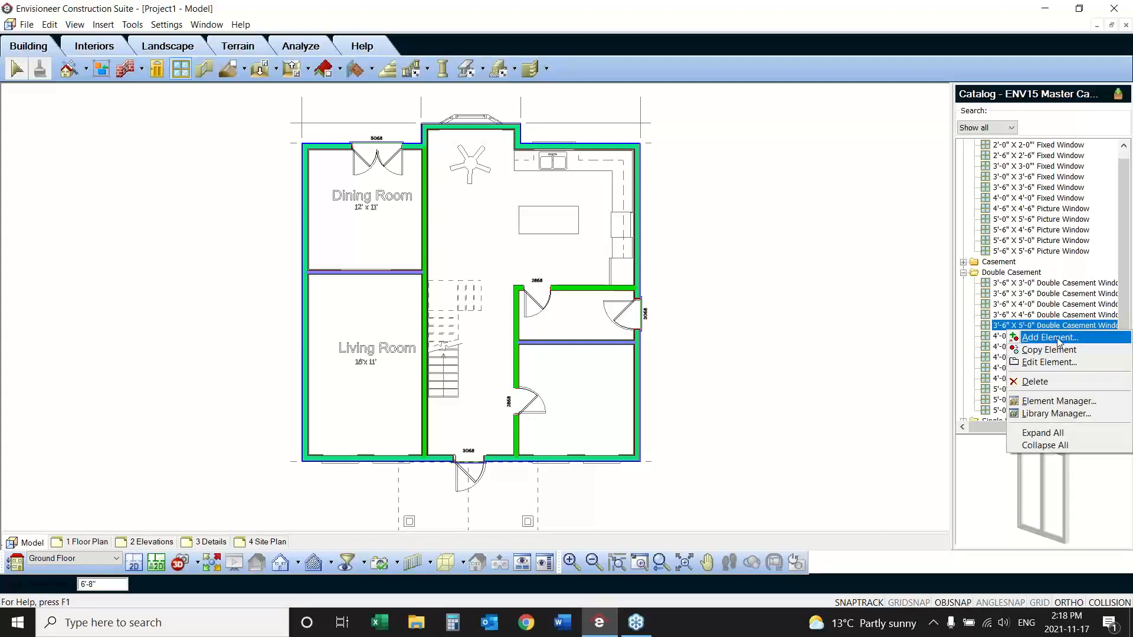
click(1053, 338)
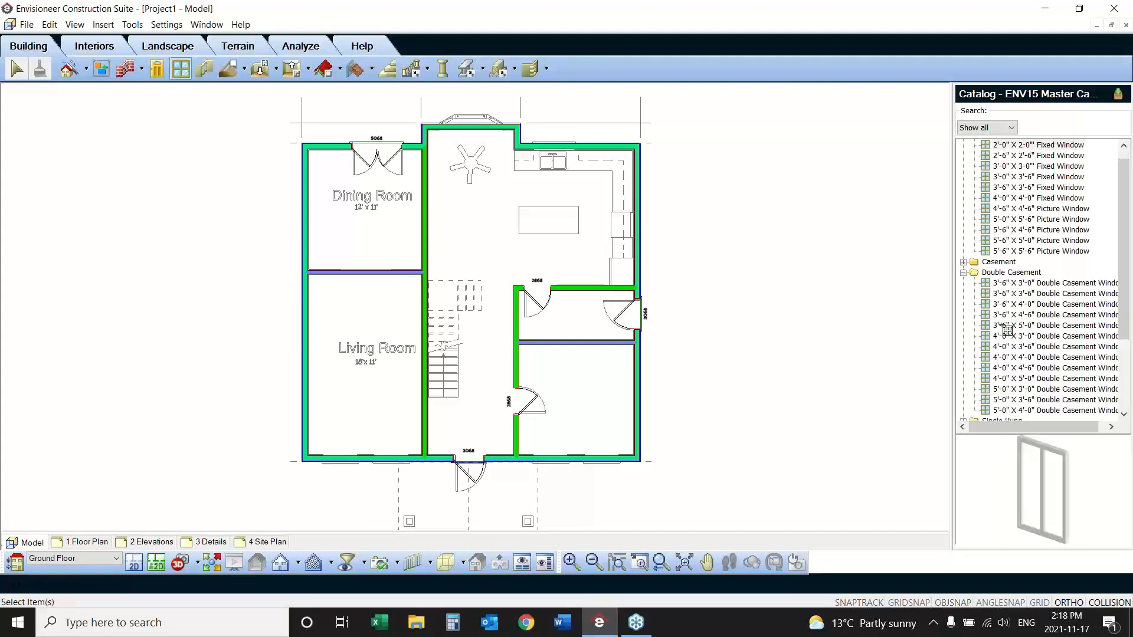
click(341, 458)
click(394, 458)
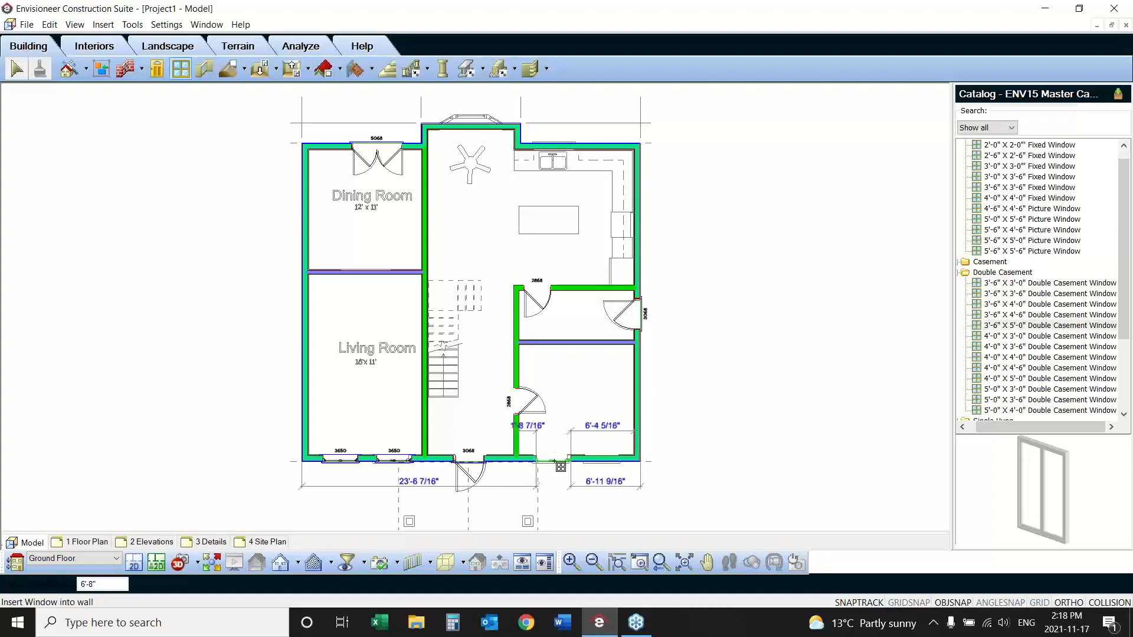
click(558, 464)
click(608, 466)
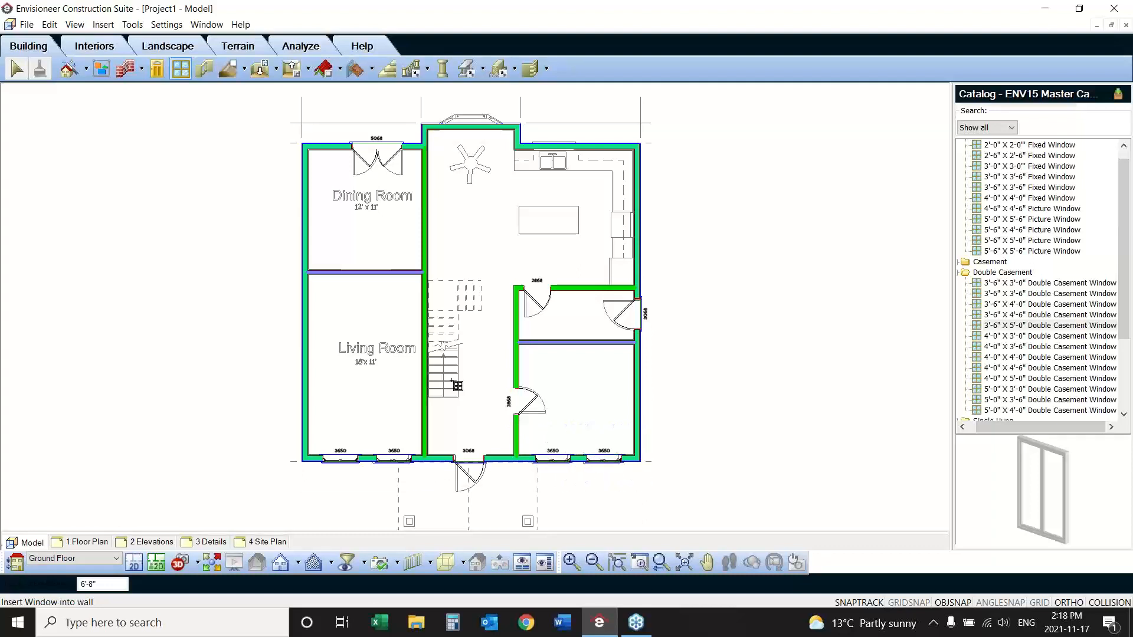
Step: Insert another 3'-6" X 5'-0" Double Casement Window centered on the Dining Room's outer side wall, and finish window placement
right_click(277, 212)
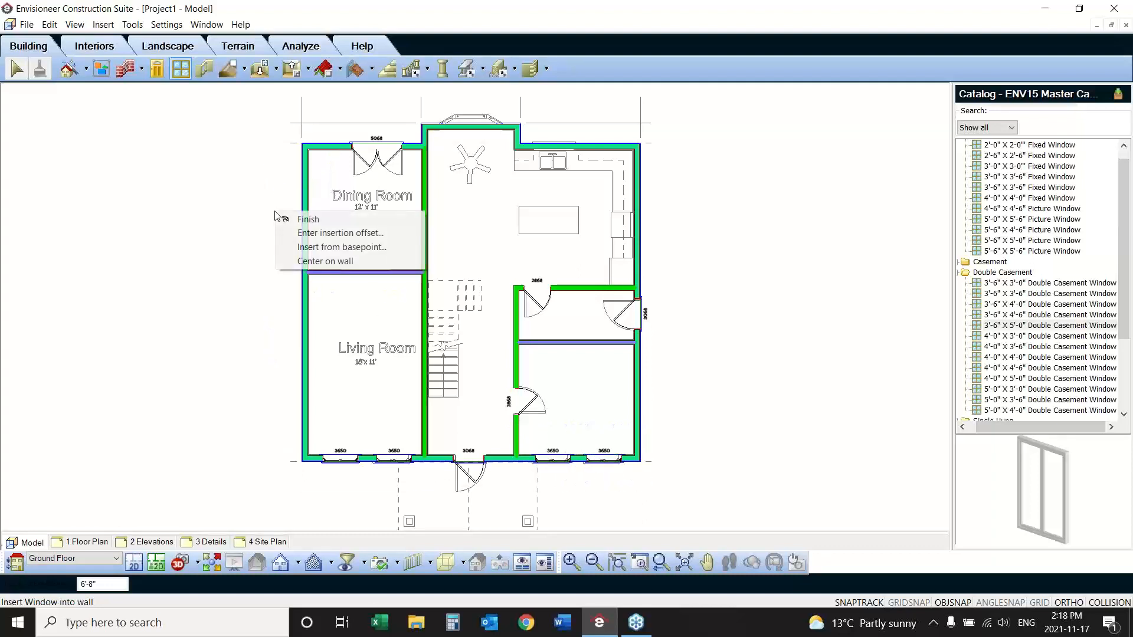
click(339, 261)
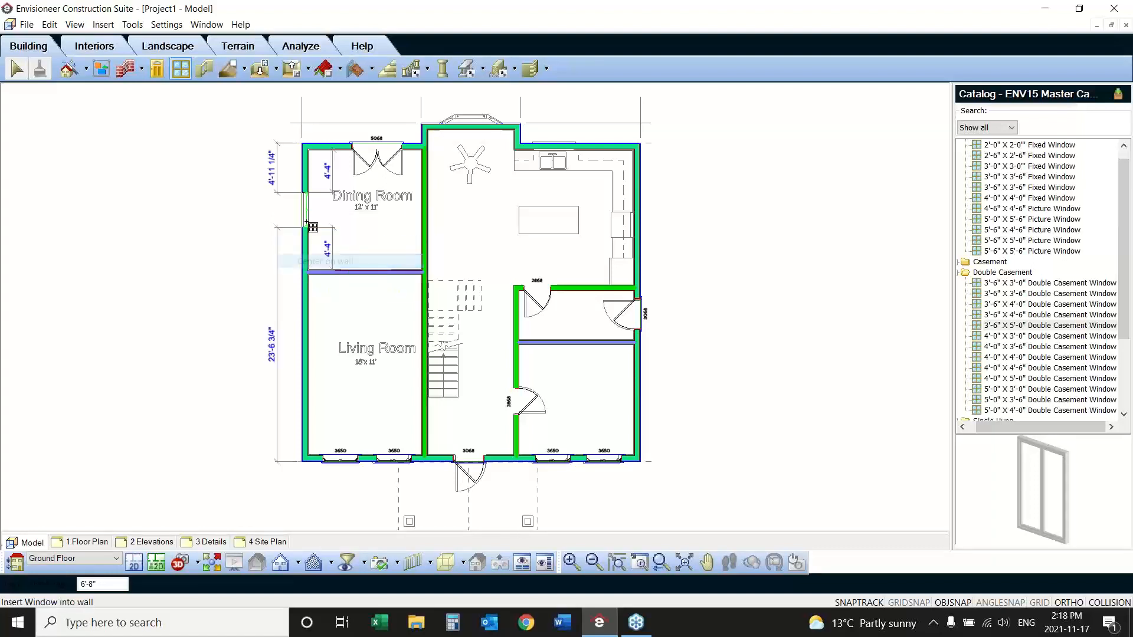
right_click(239, 255)
click(254, 261)
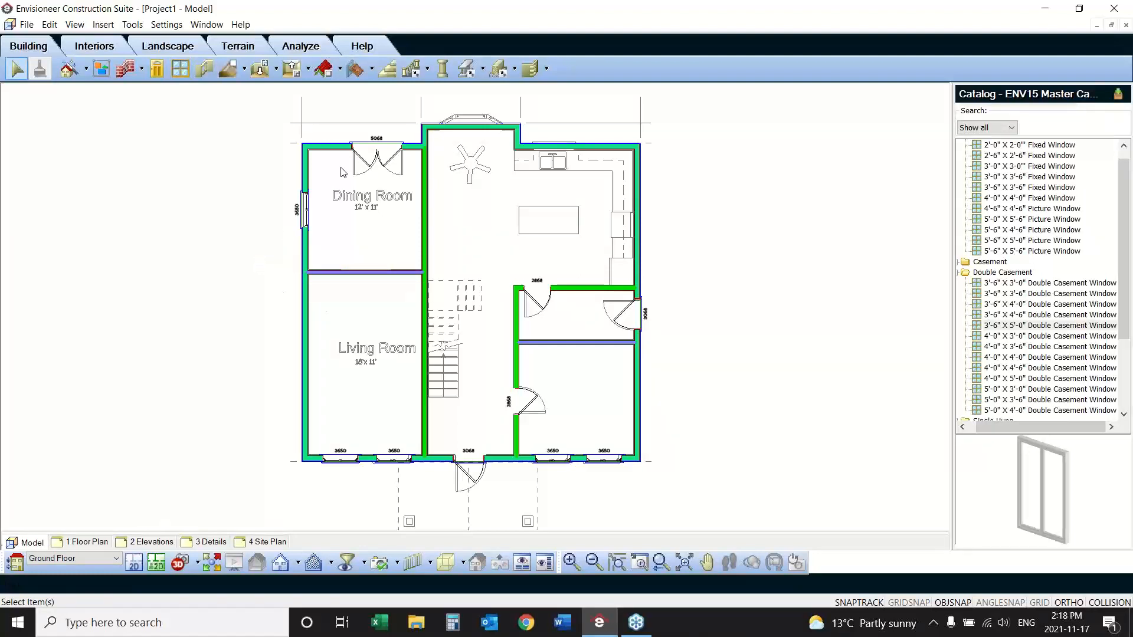
Step: View the house in 3D from the front corner beside the Living Room and fly around it to inspect the windows and doors
click(187, 567)
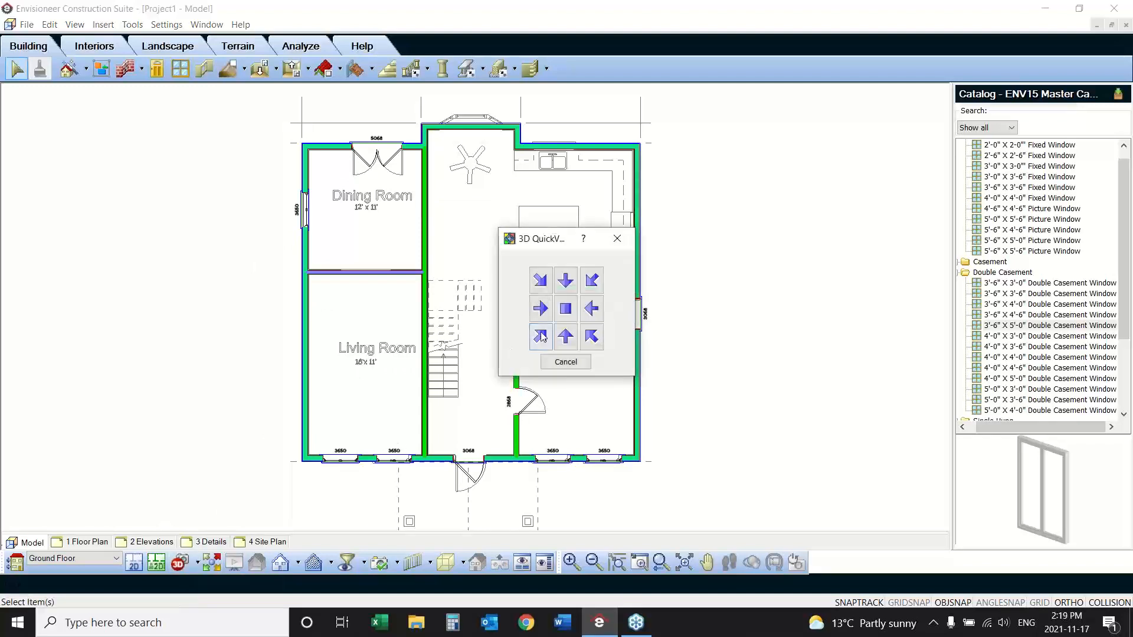
click(560, 361)
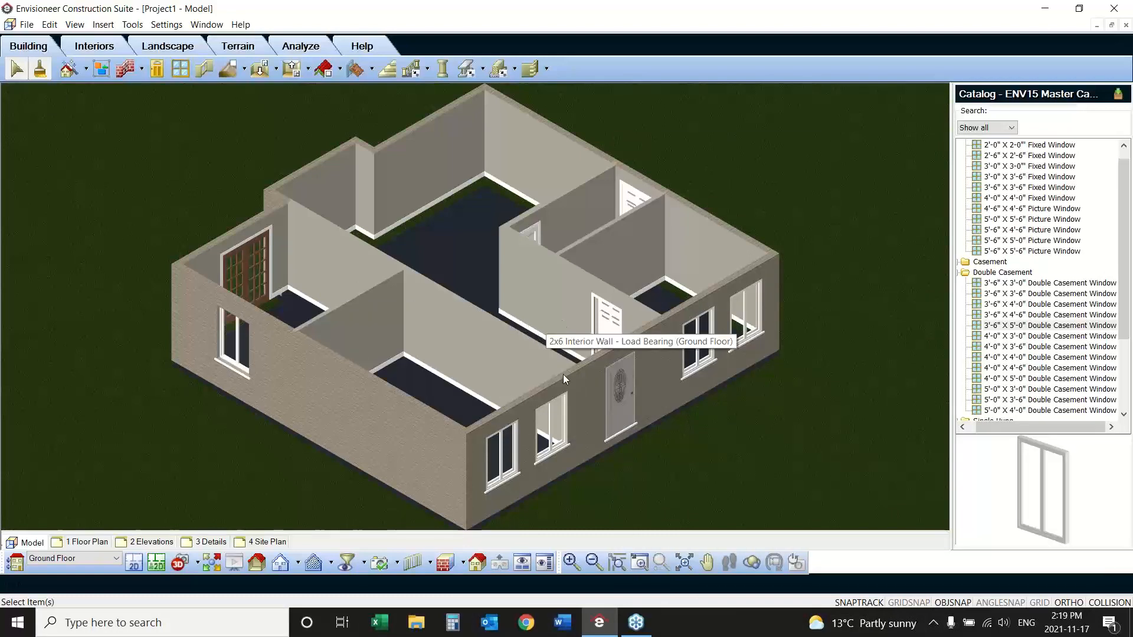
click(751, 566)
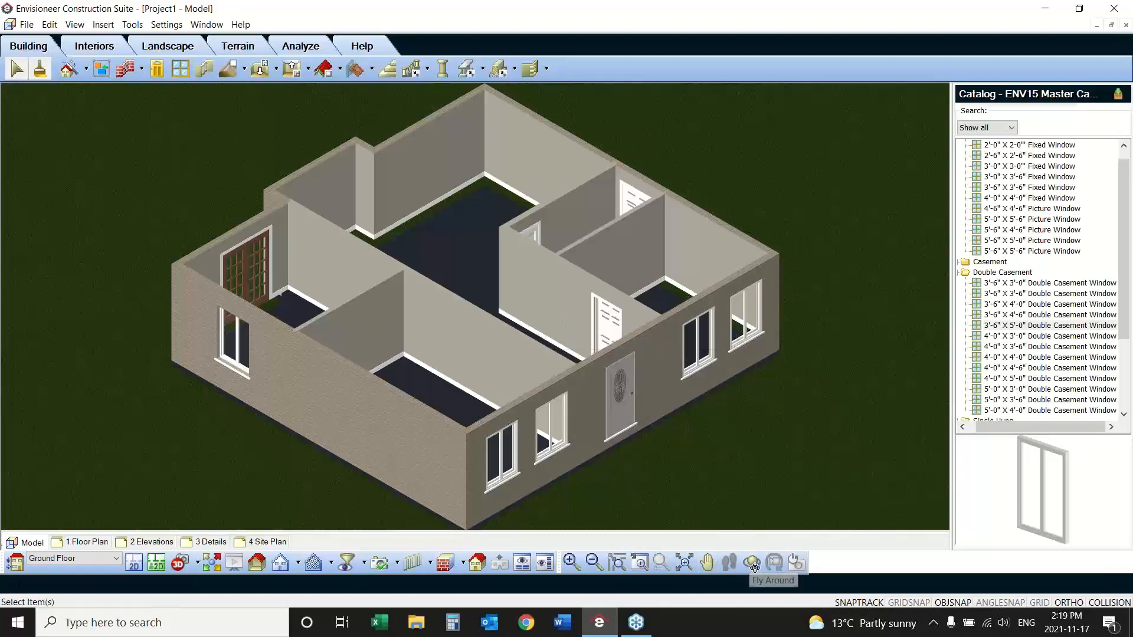
drag(712, 387, 535, 364)
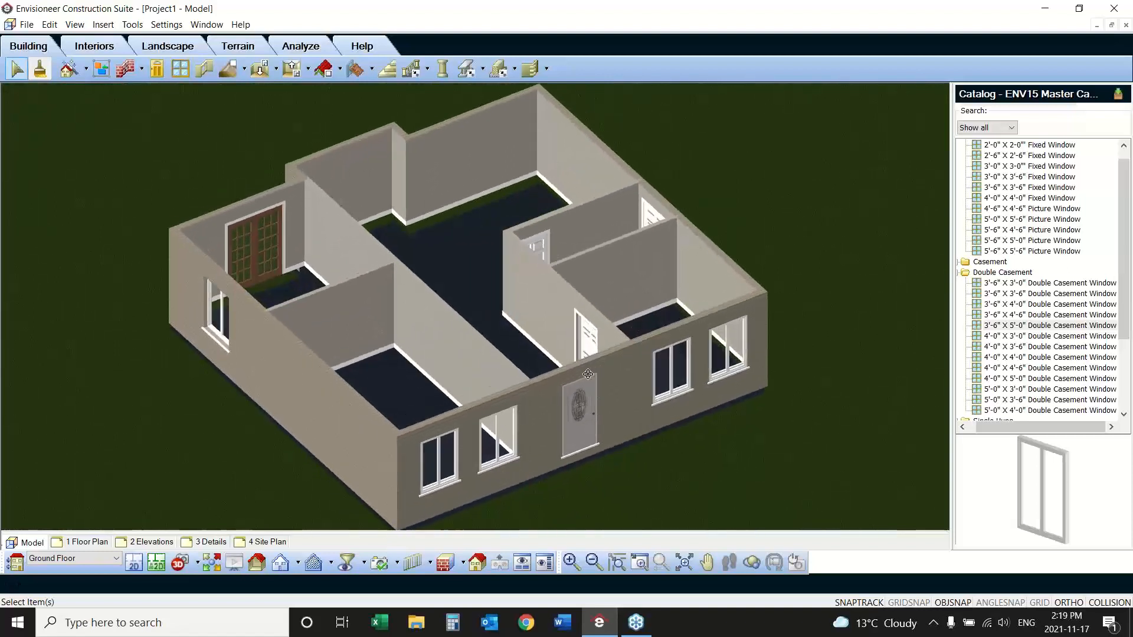
right_click(465, 332)
click(496, 337)
Step: Display the framing of all the walls in the 3D view
click(75, 24)
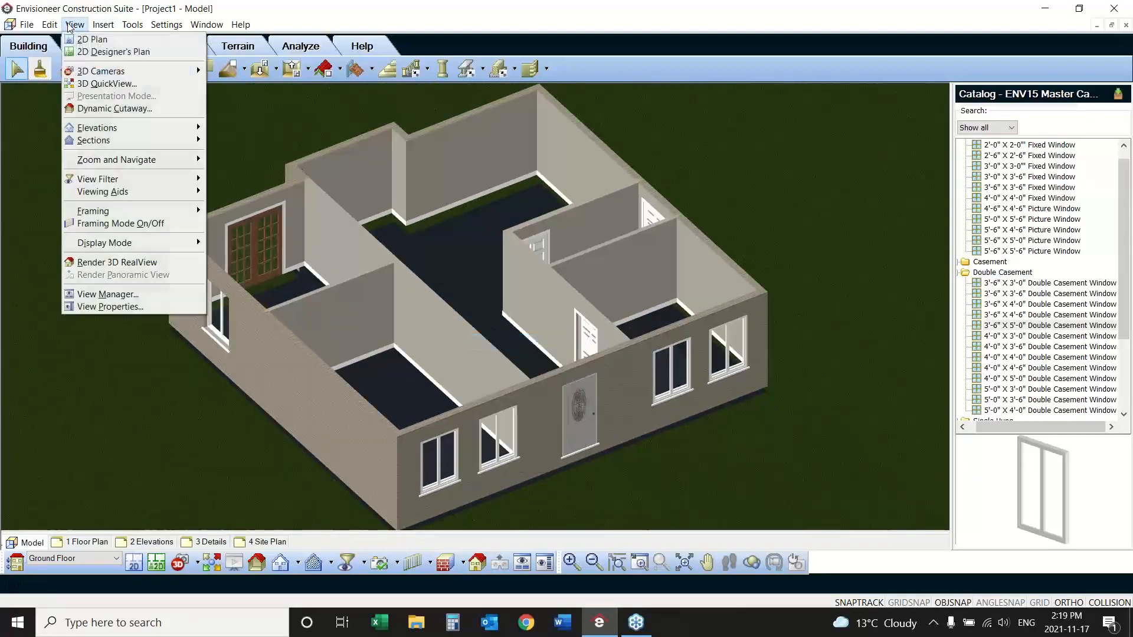
mouse_move(112, 211)
click(233, 211)
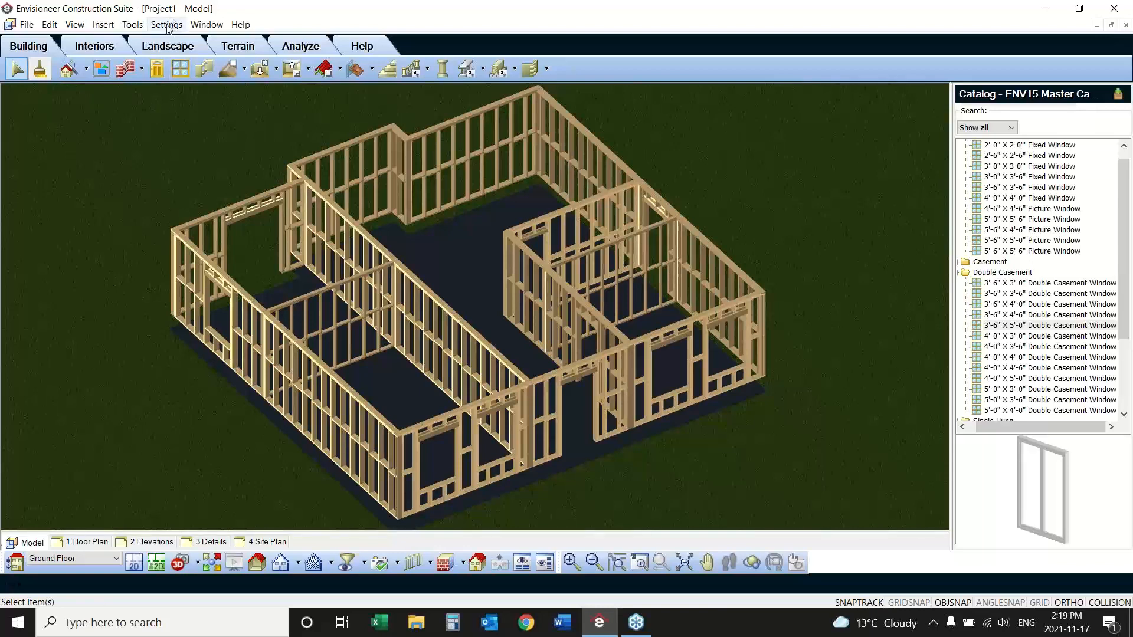
Step: Set the Ground Floor location's framing infill configuration to 16" O/C - Dbl. Top Plate and apply the location settings
click(167, 25)
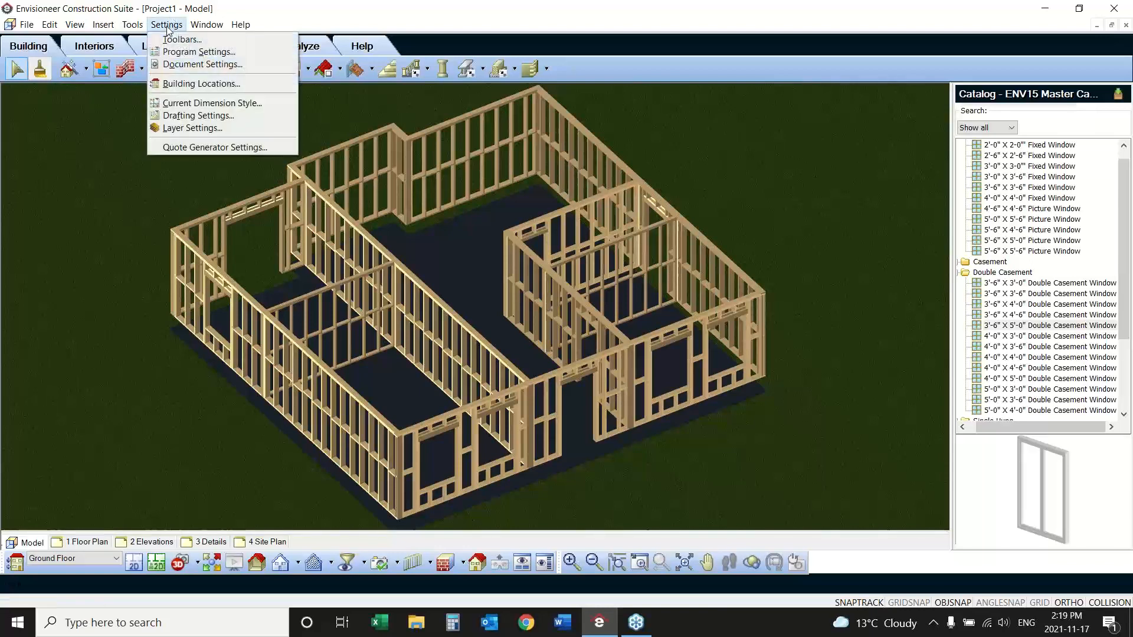
click(189, 85)
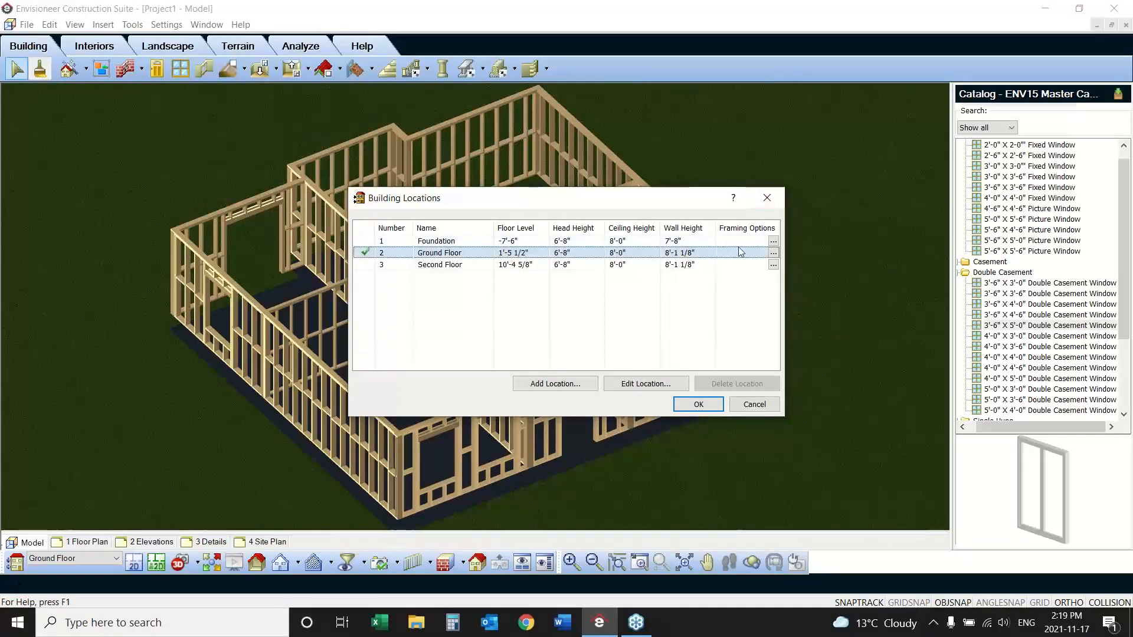
click(773, 252)
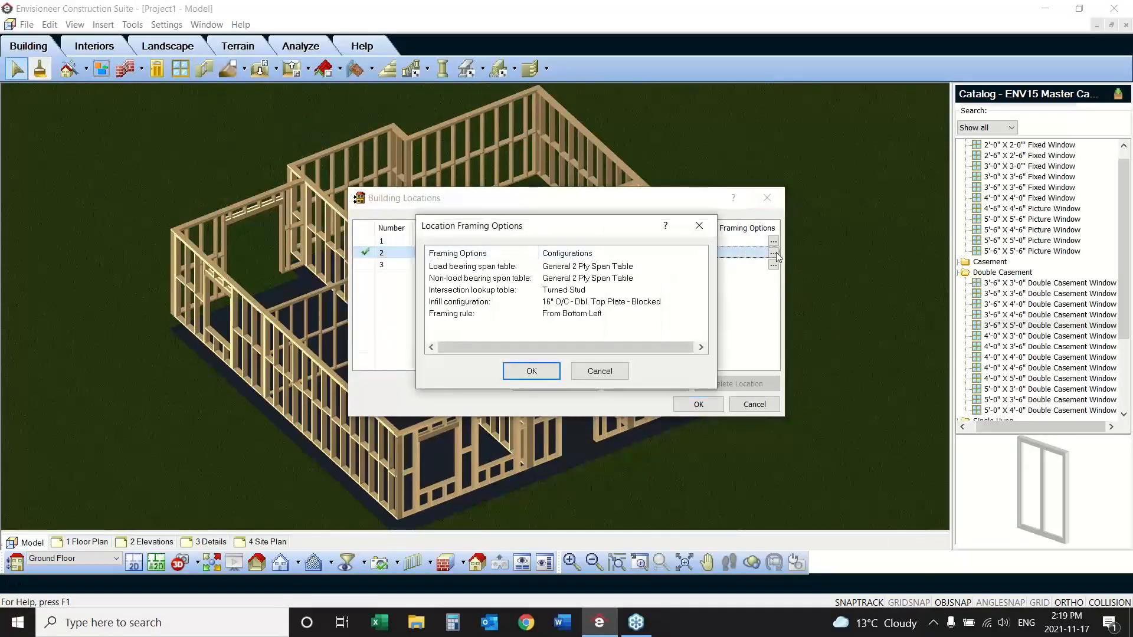
click(562, 302)
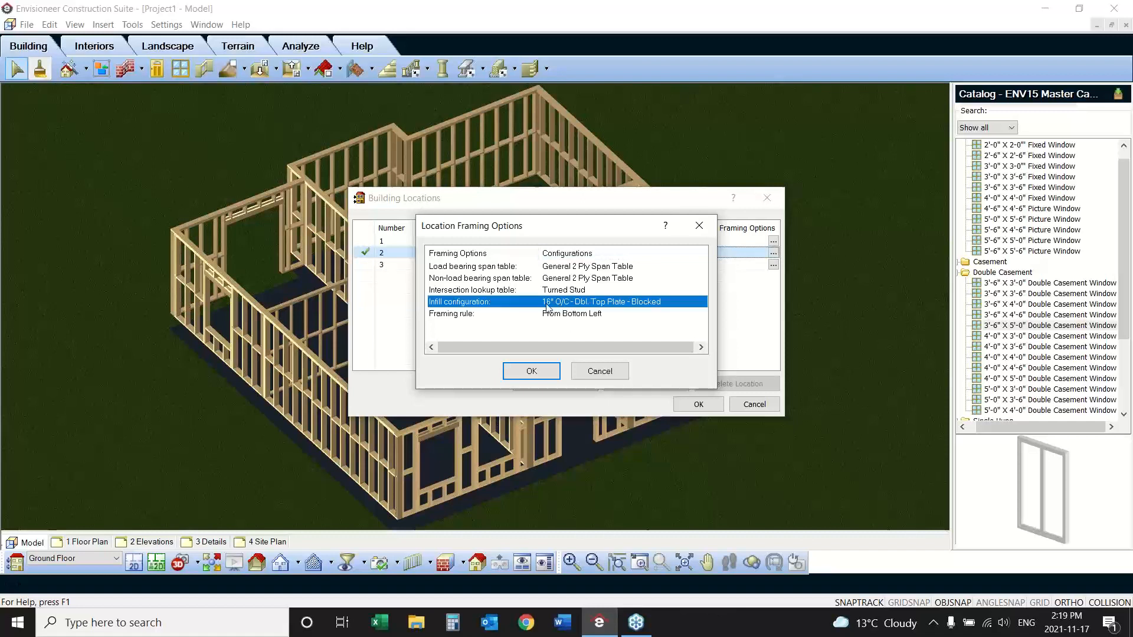
double_click(623, 301)
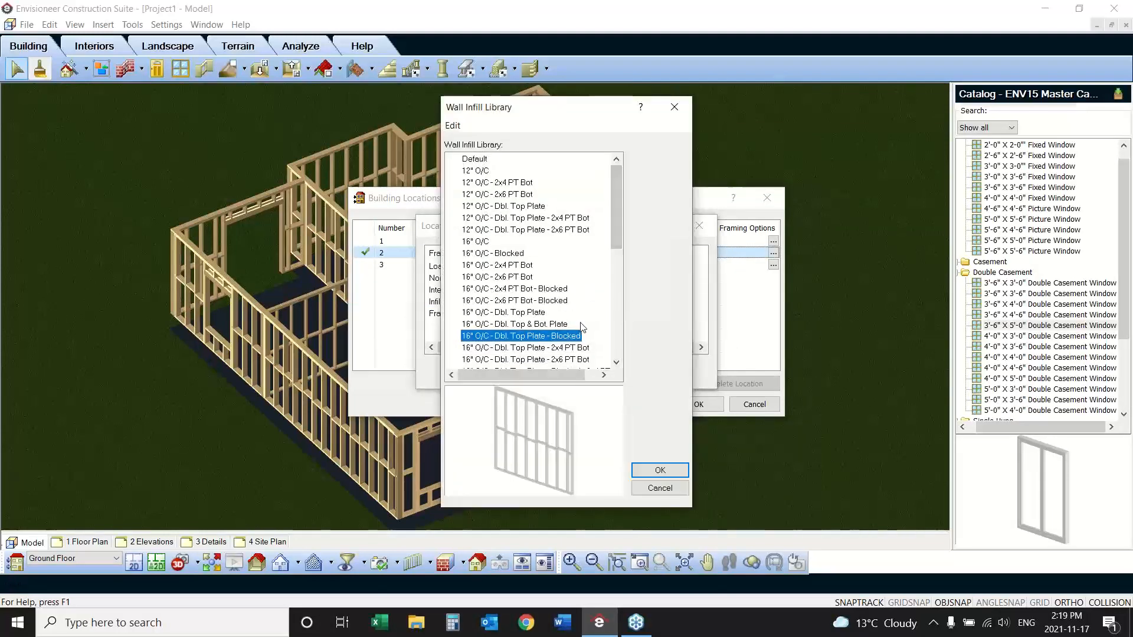
click(537, 324)
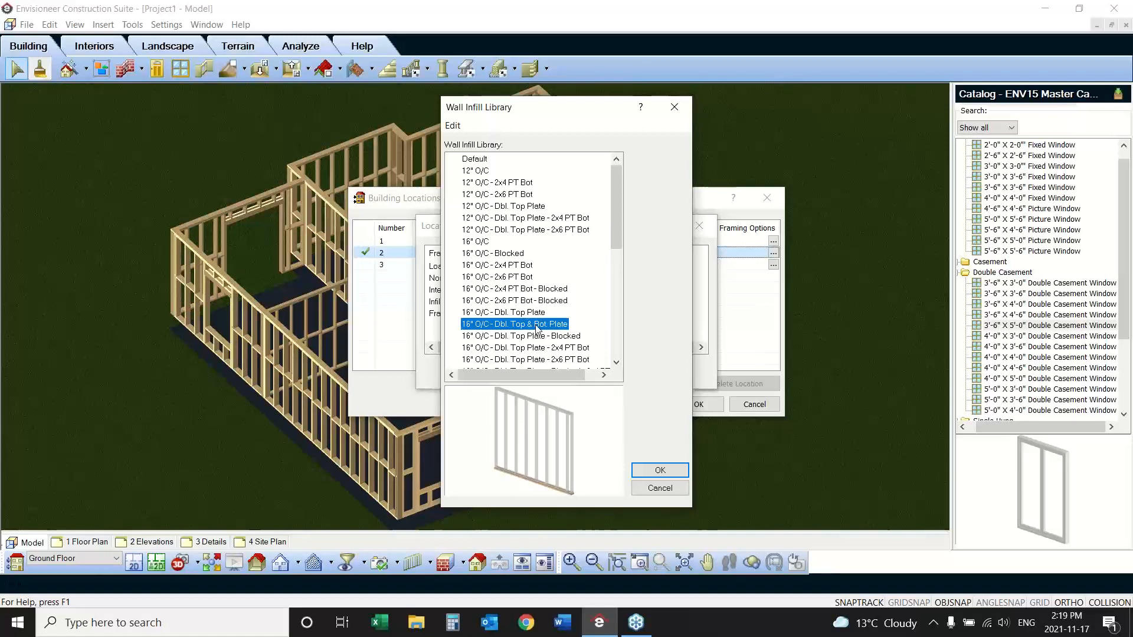
click(522, 314)
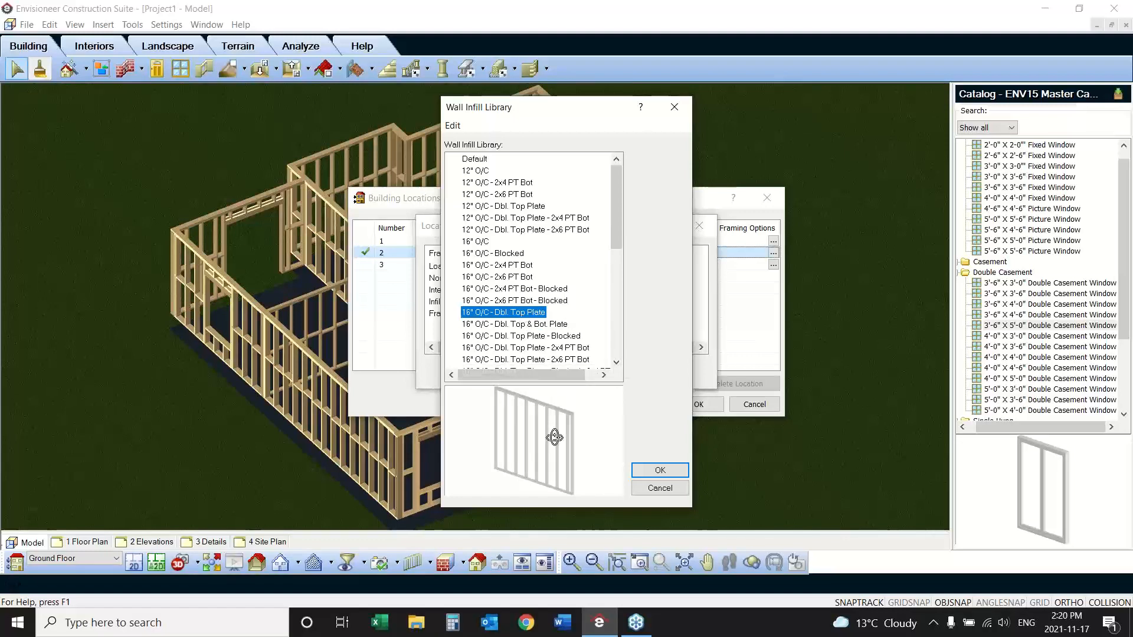
click(643, 470)
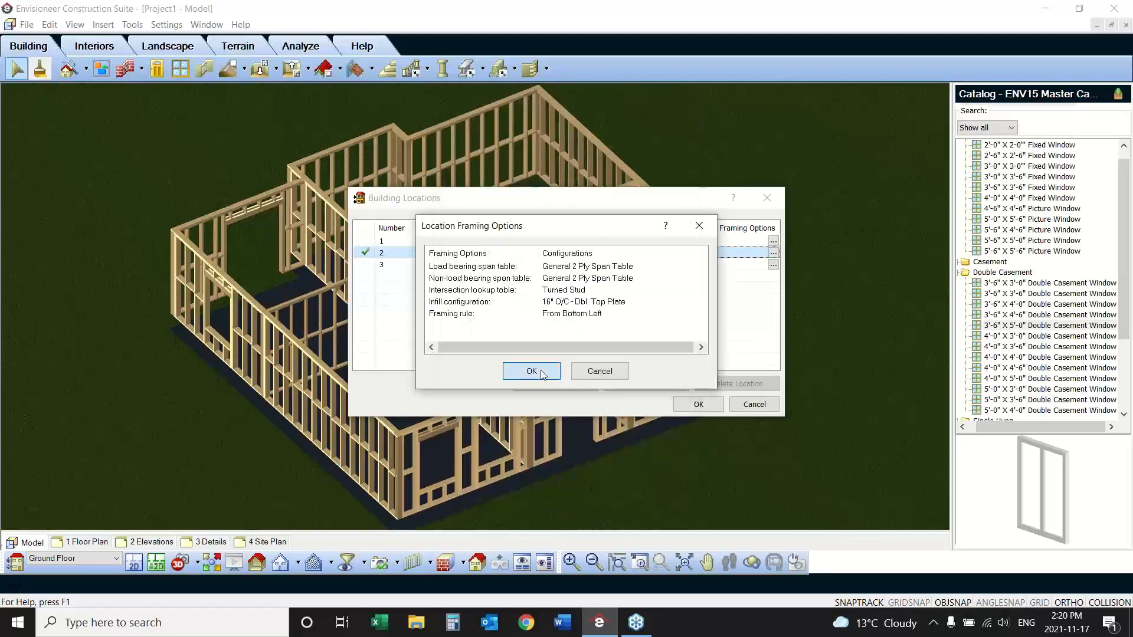
click(522, 371)
click(696, 404)
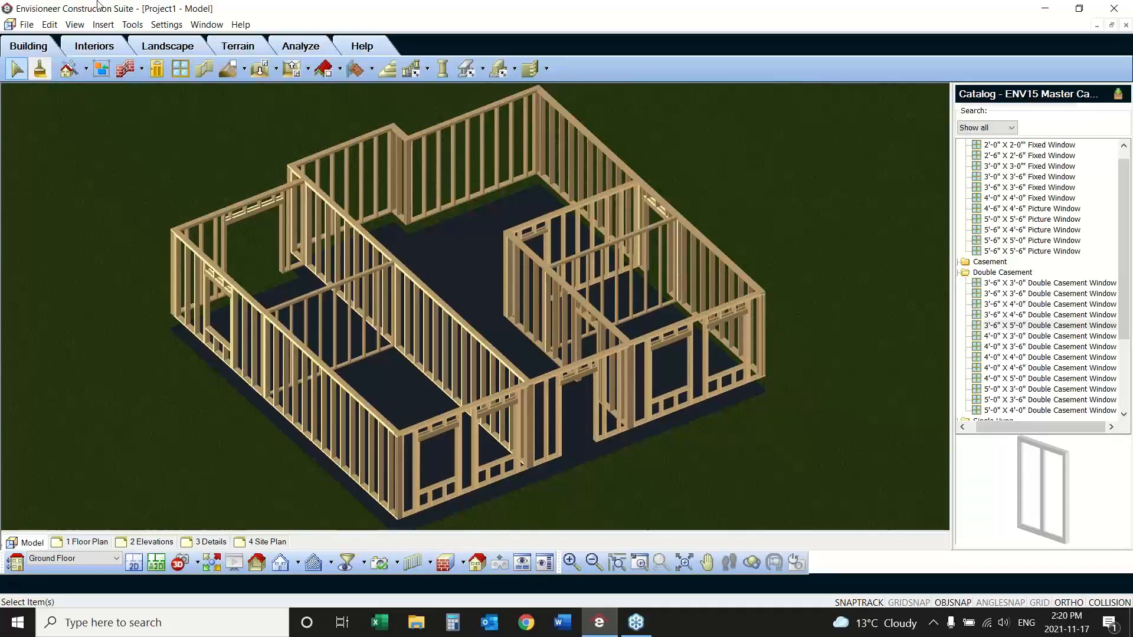
Step: In framing mode, give the kitchen's rear wall and adjoining side wall the custom infill 16" O/C - Dbl. Top Plate - Blocked
click(75, 24)
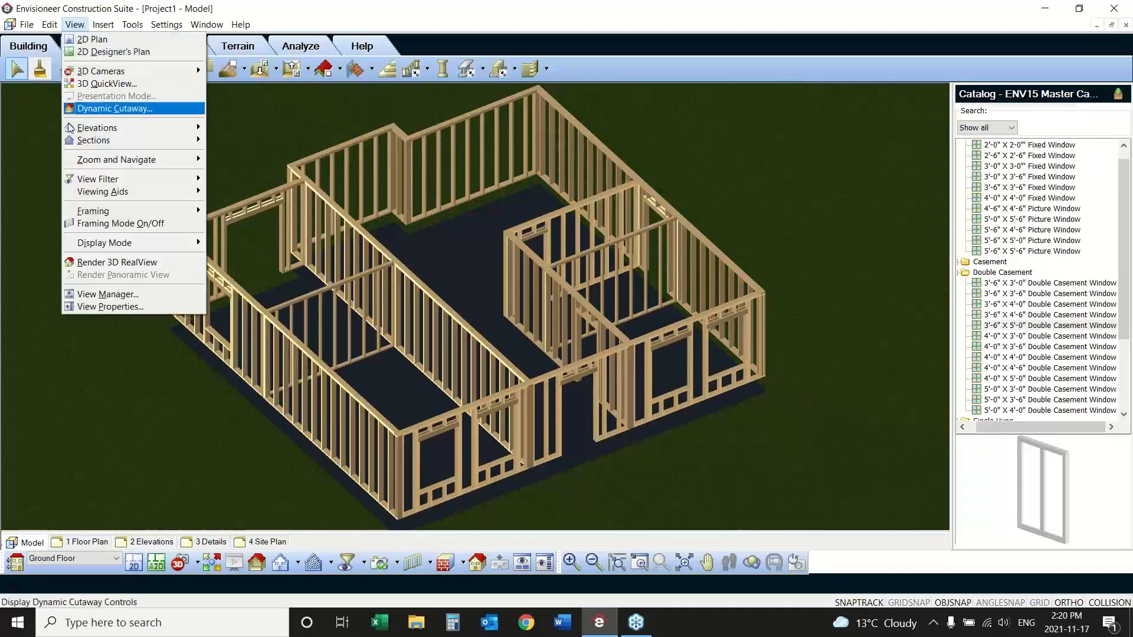
click(119, 224)
click(483, 139)
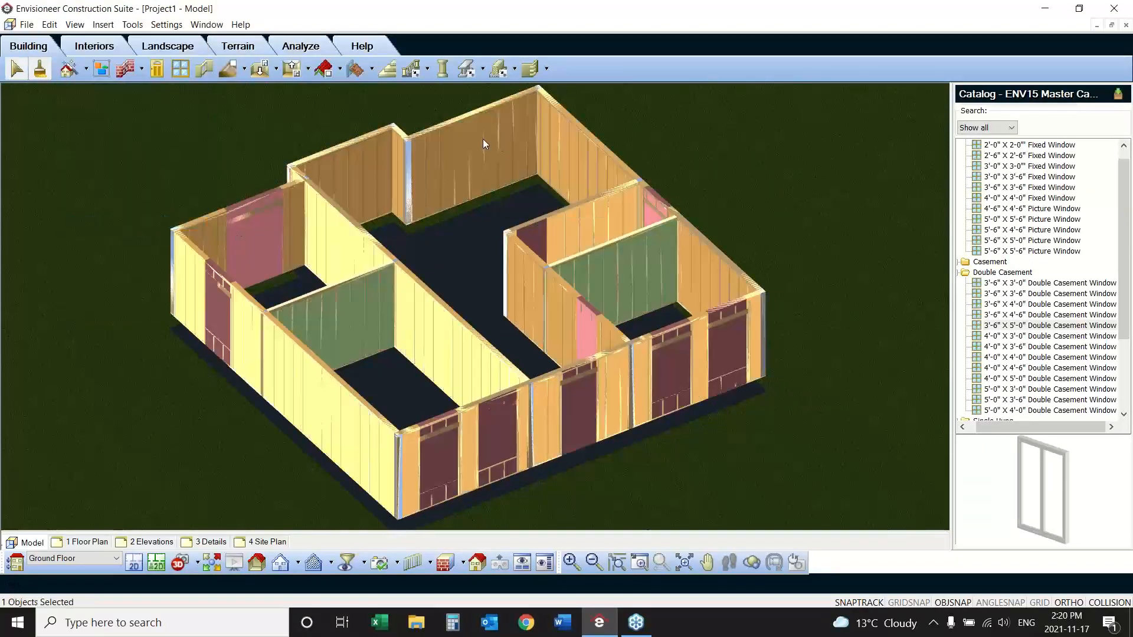
right_click(561, 135)
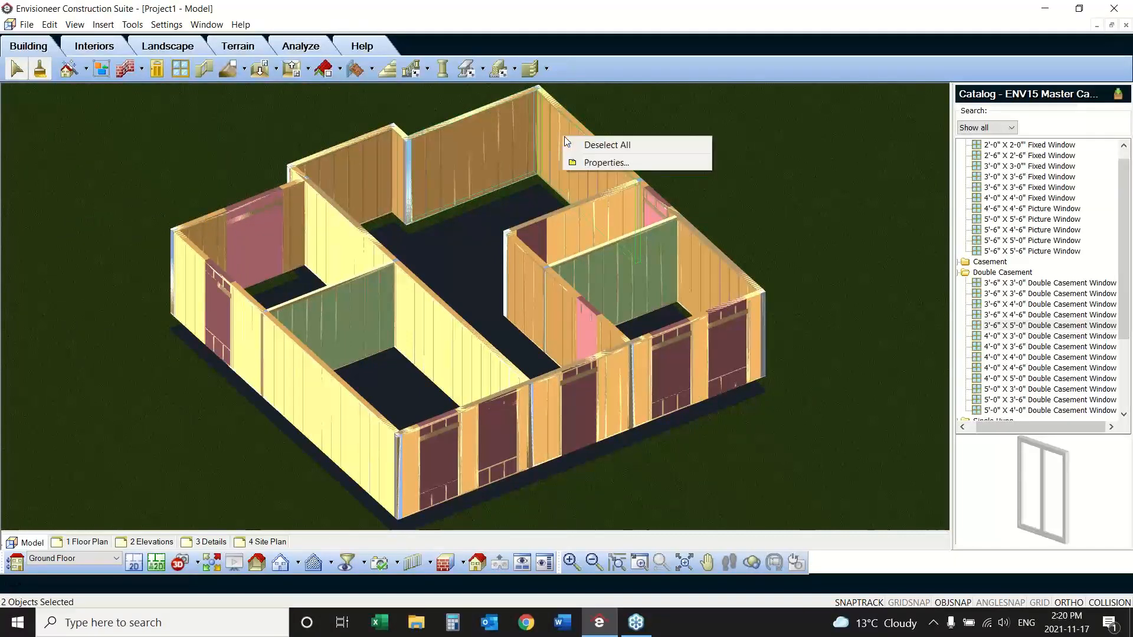
click(606, 163)
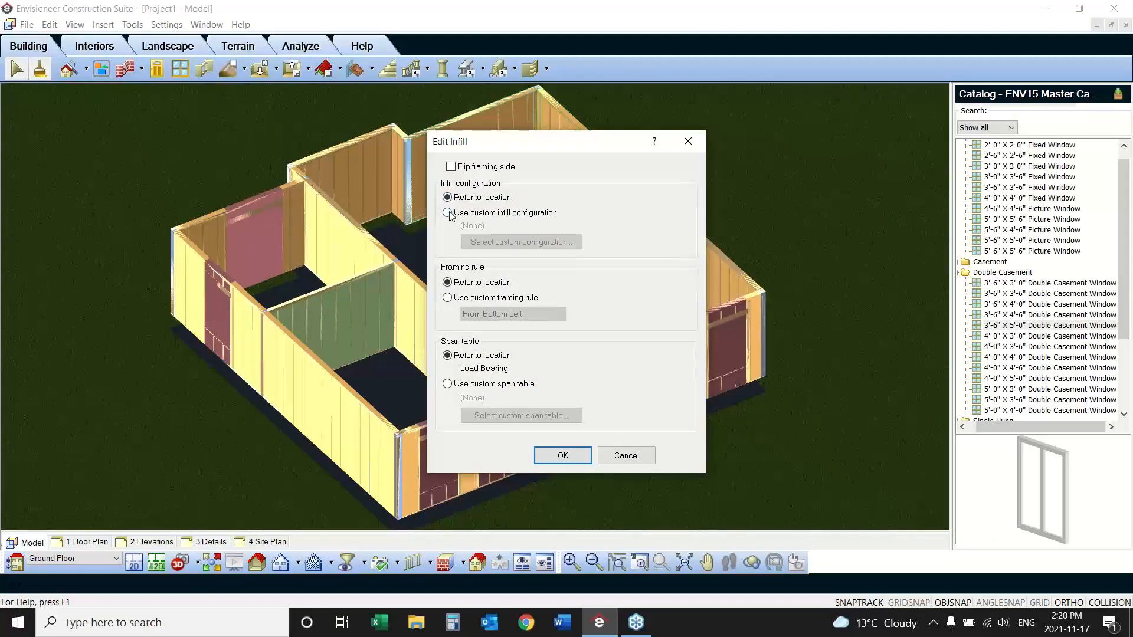
click(448, 213)
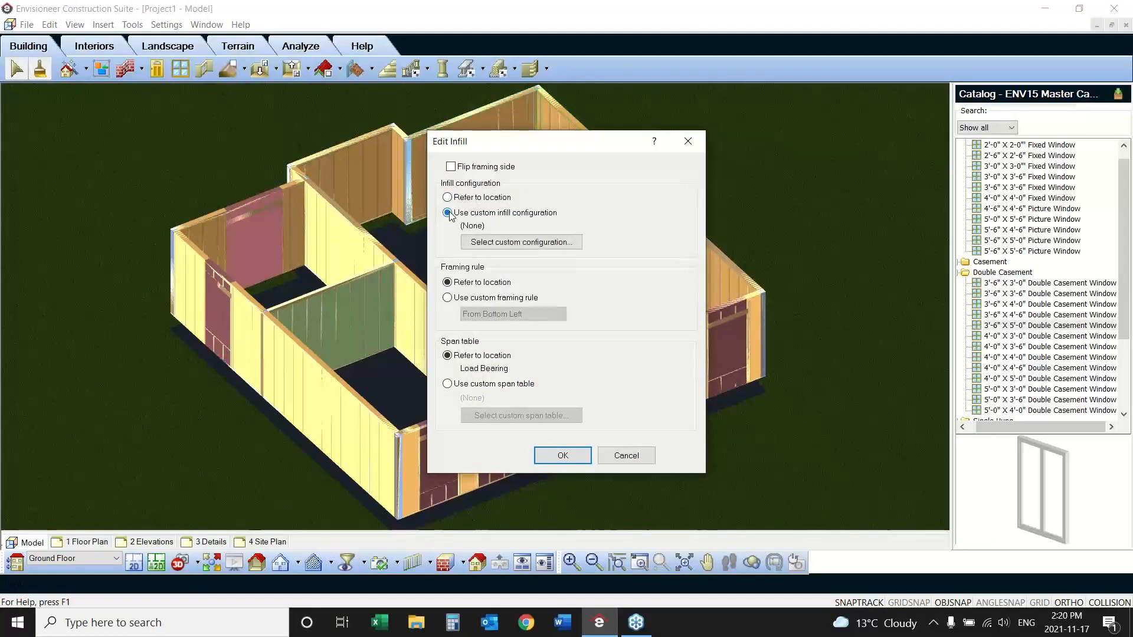
click(484, 242)
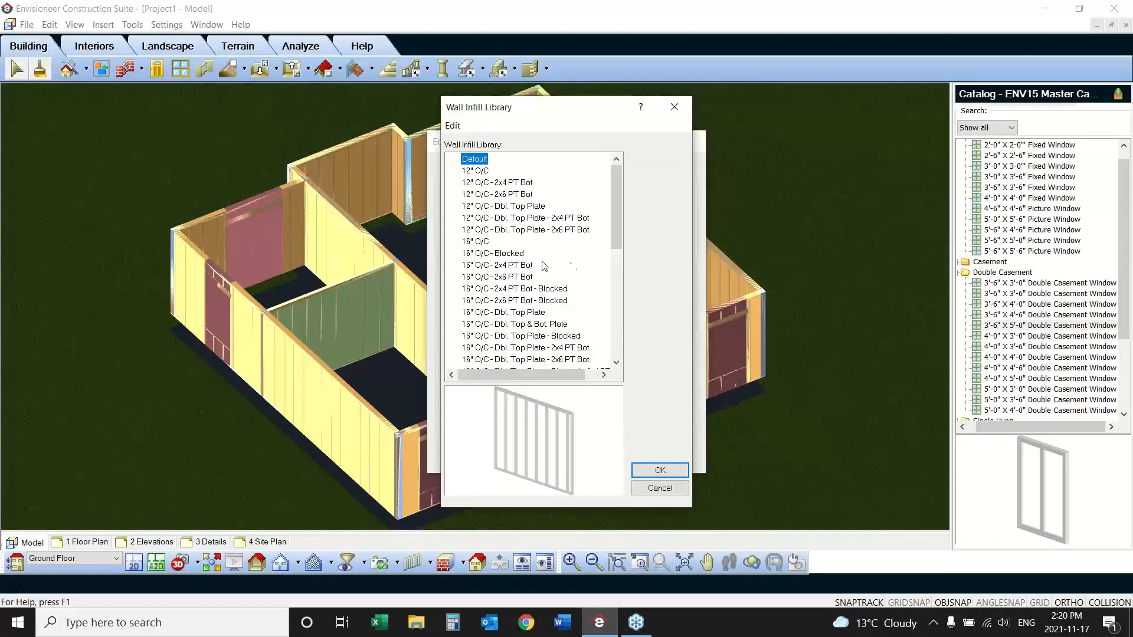
click(542, 337)
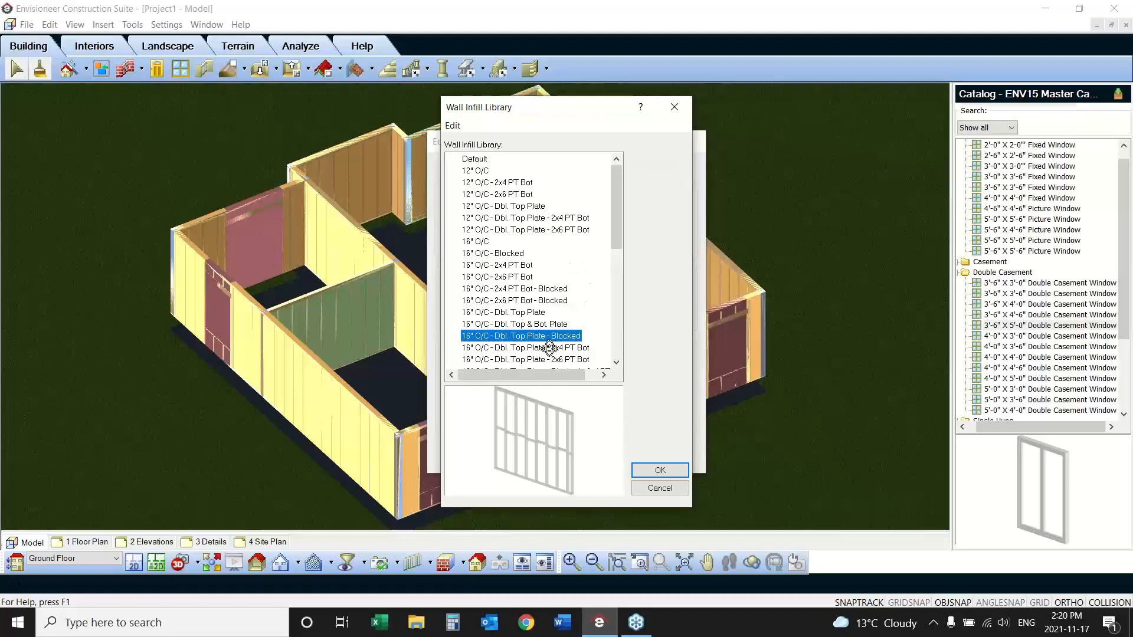
click(659, 470)
click(568, 455)
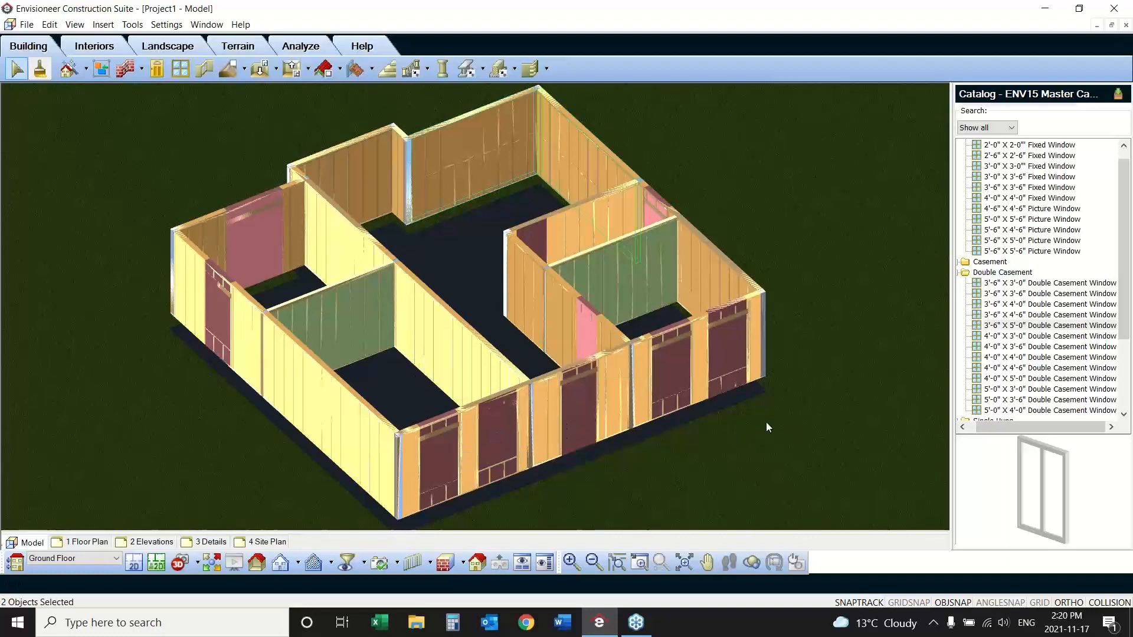
Step: Assign the custom head sill jamb configuration 9 1/2" PSL Header to the front door opening
click(578, 401)
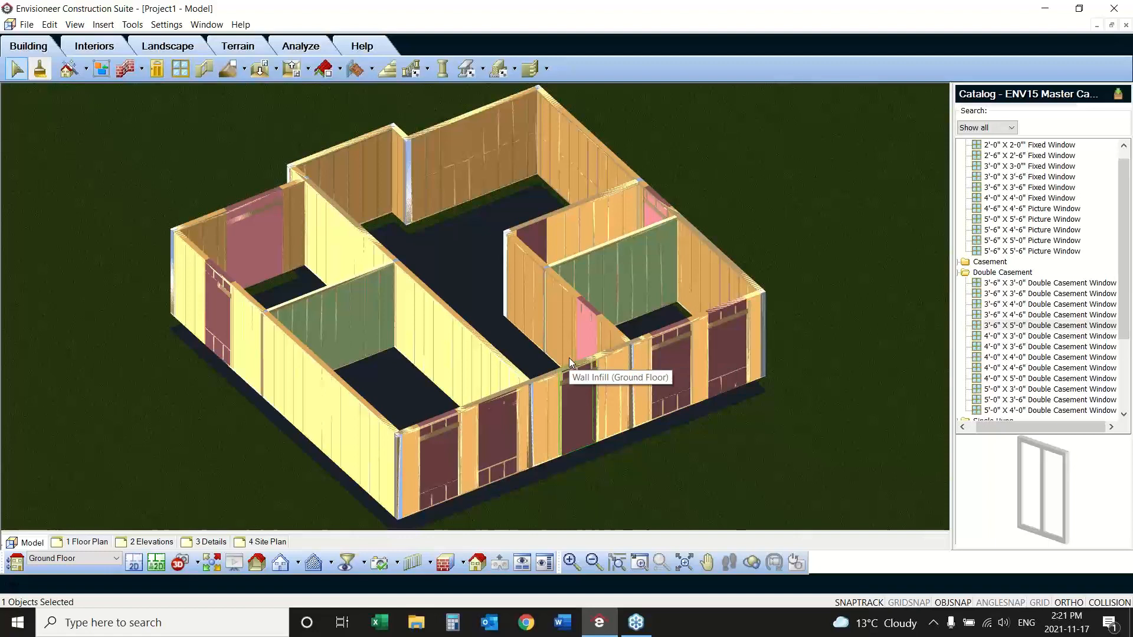
right_click(584, 386)
click(633, 427)
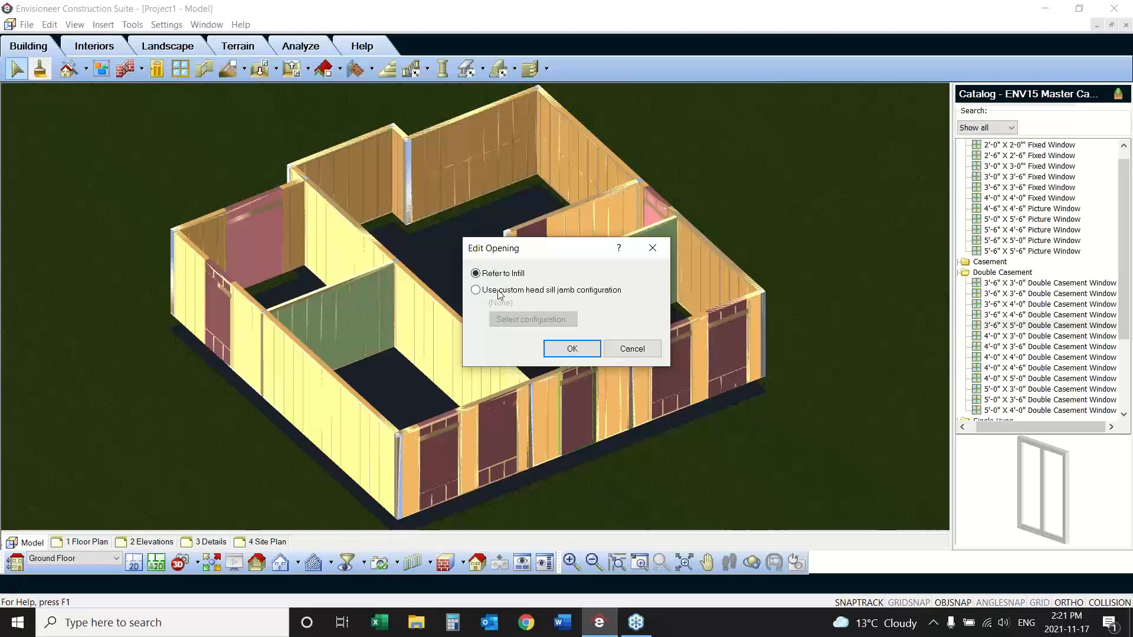
click(487, 291)
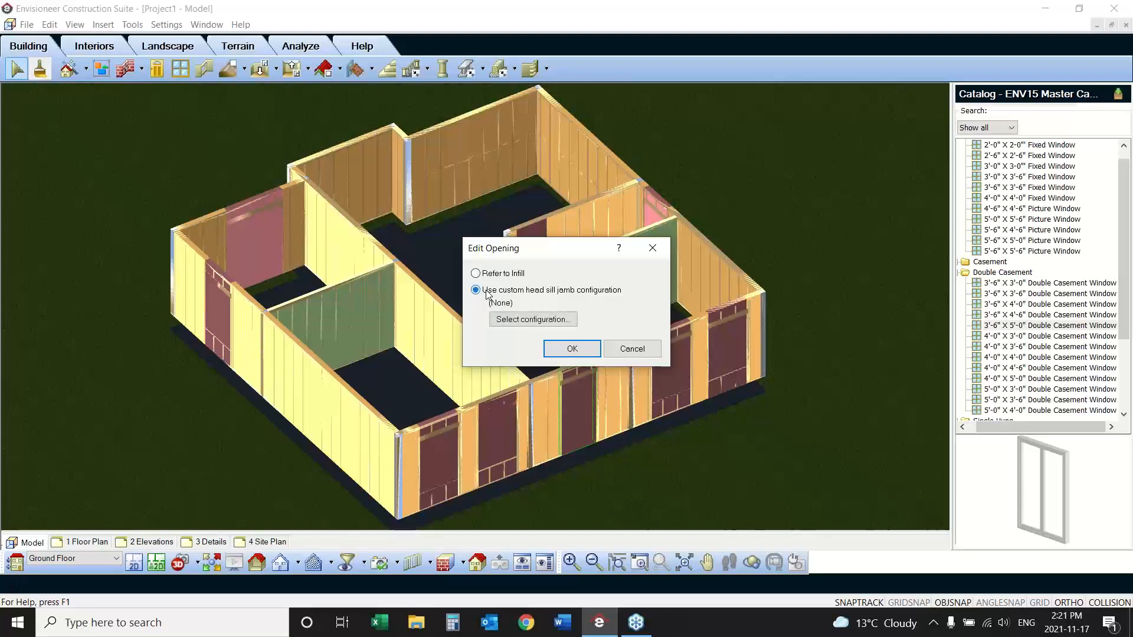
click(534, 320)
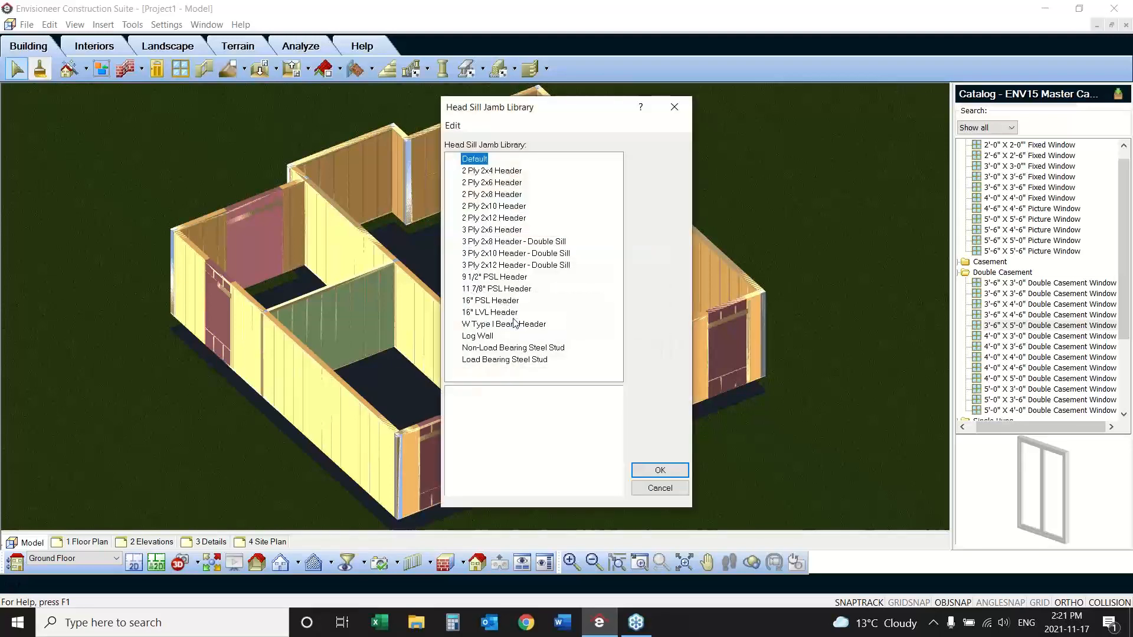
click(496, 276)
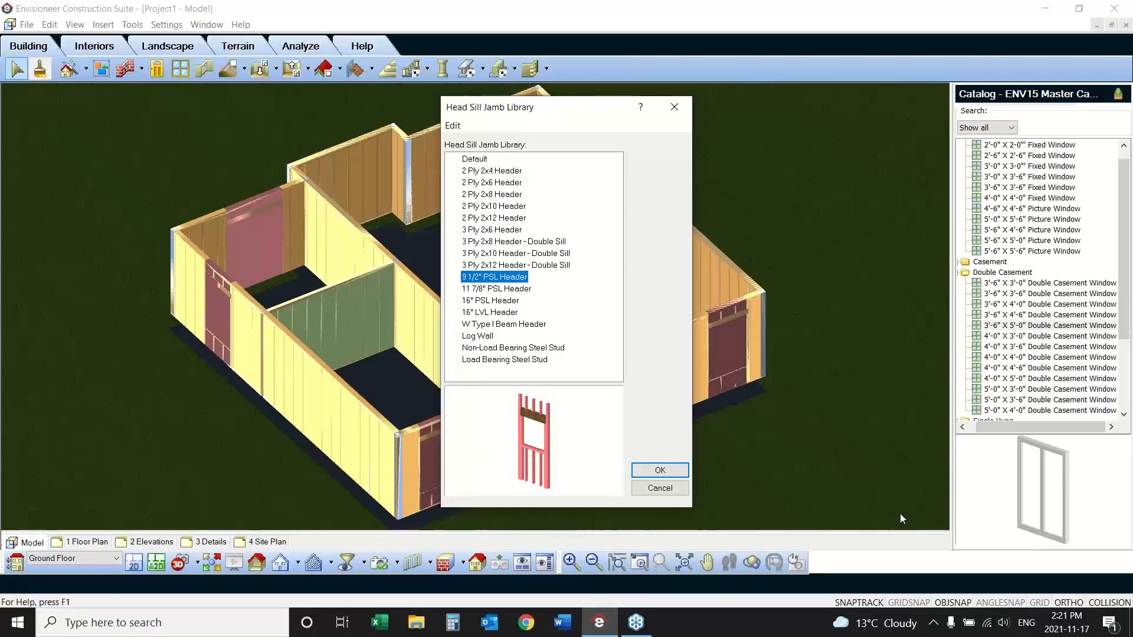
click(660, 469)
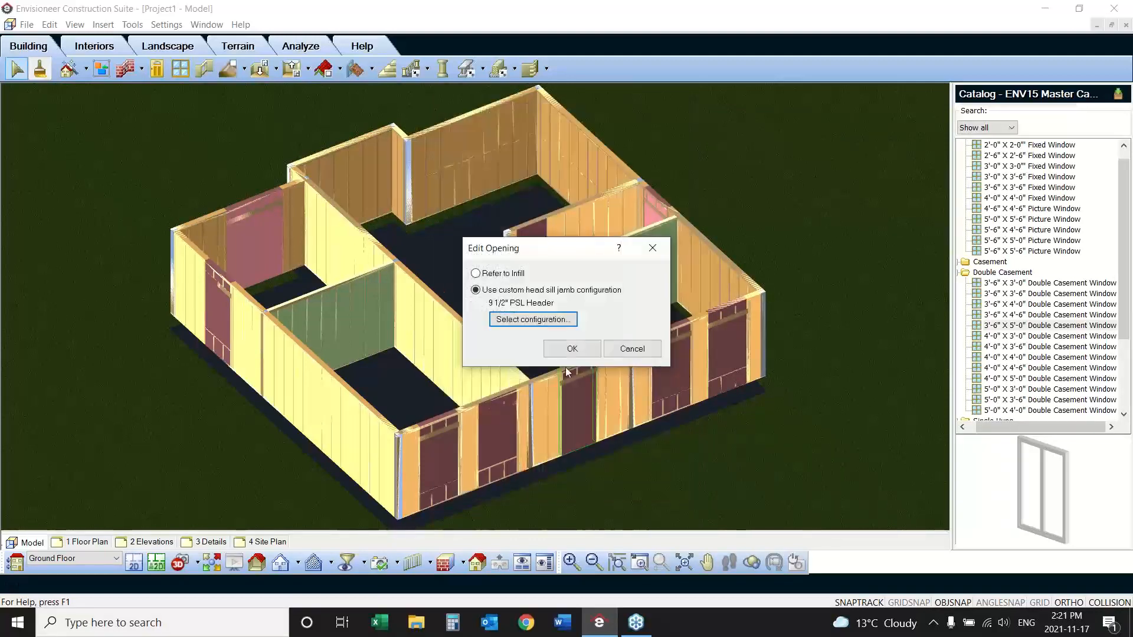
click(571, 348)
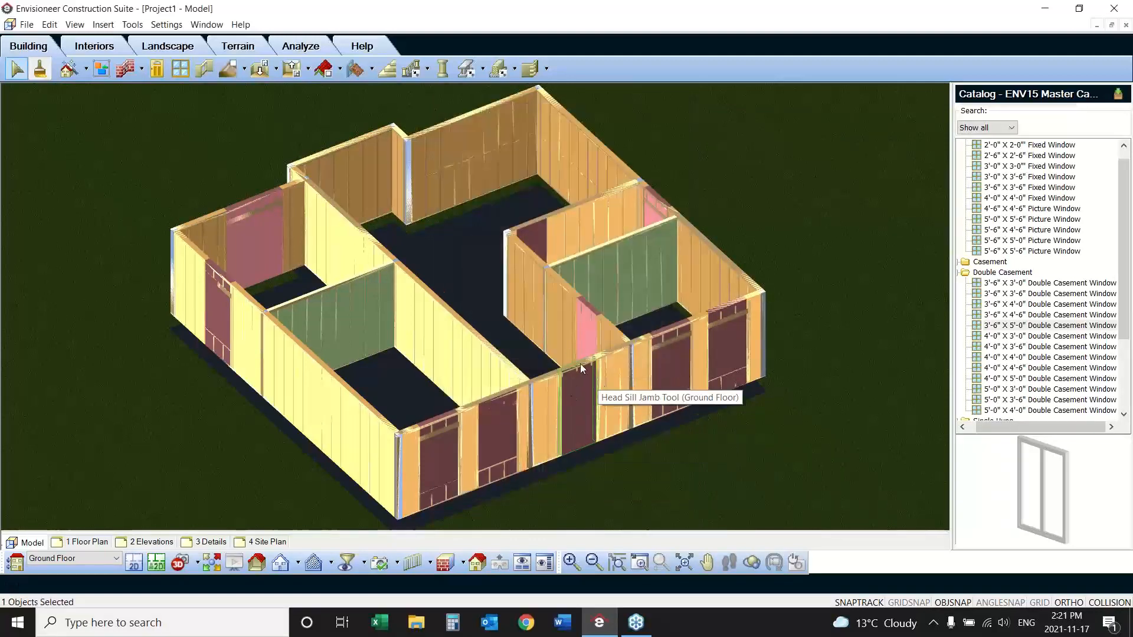
Step: Leave framing mode and display the framing of the whole house in the 3D view
click(75, 25)
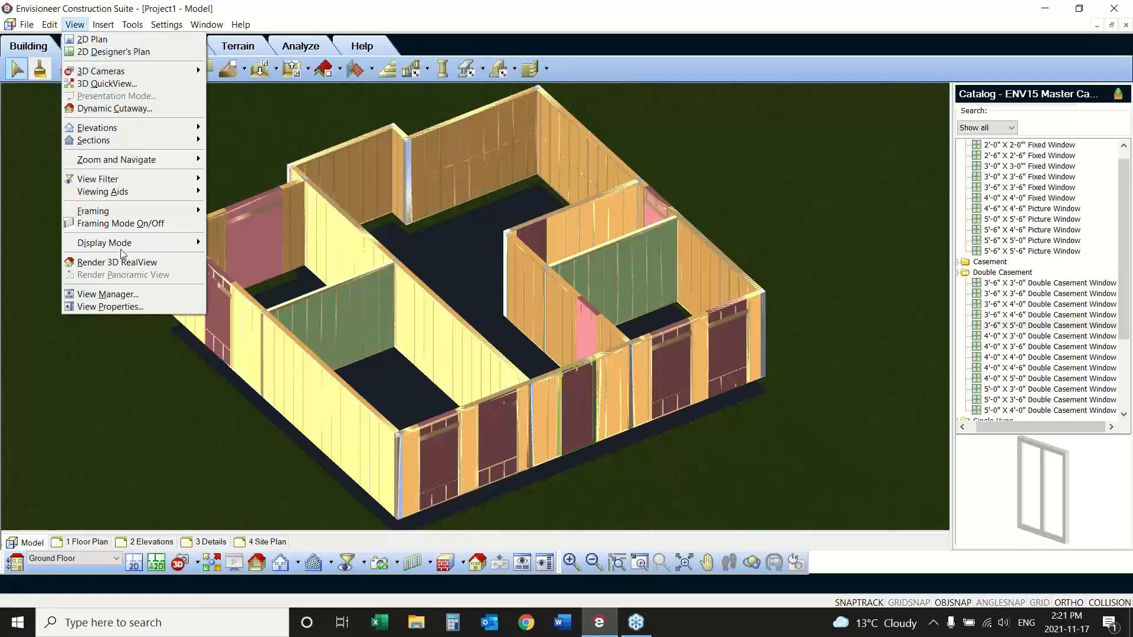
click(121, 223)
click(75, 24)
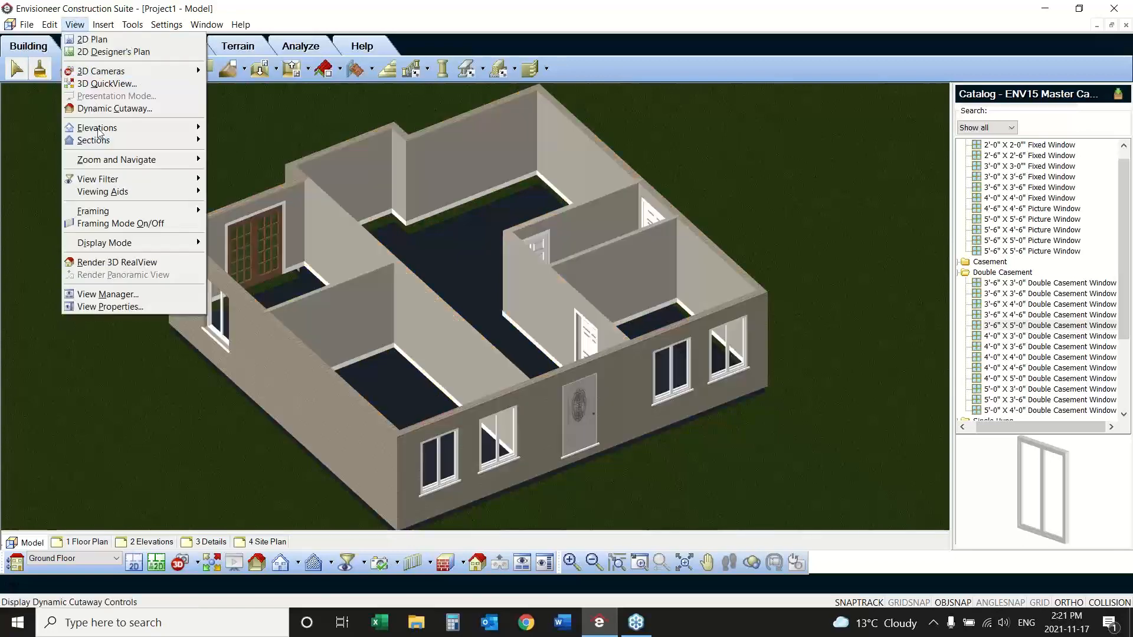
mouse_move(115, 211)
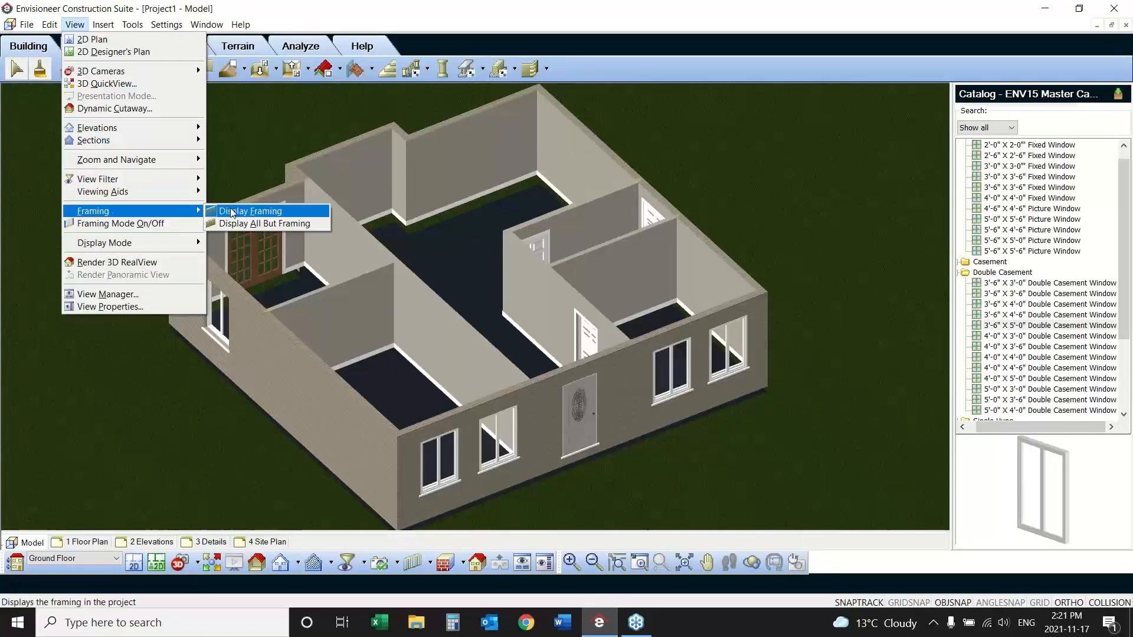
click(230, 209)
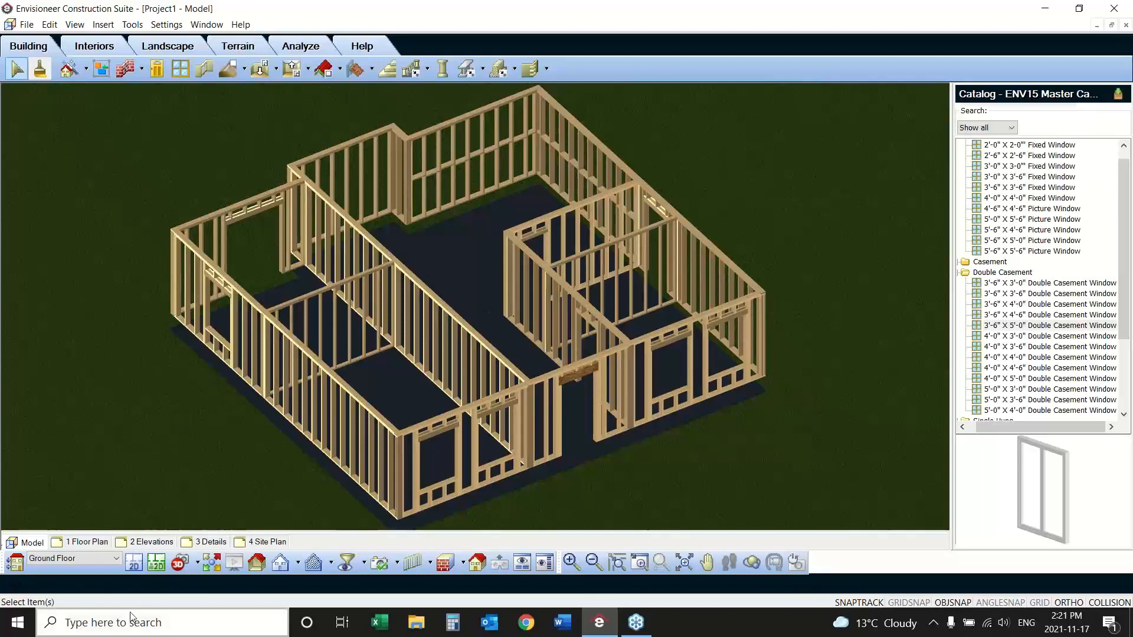
Step: Return to the 2D plan and insert the wall panel drawing for panel 5, the Dining Room's rear wall
click(135, 564)
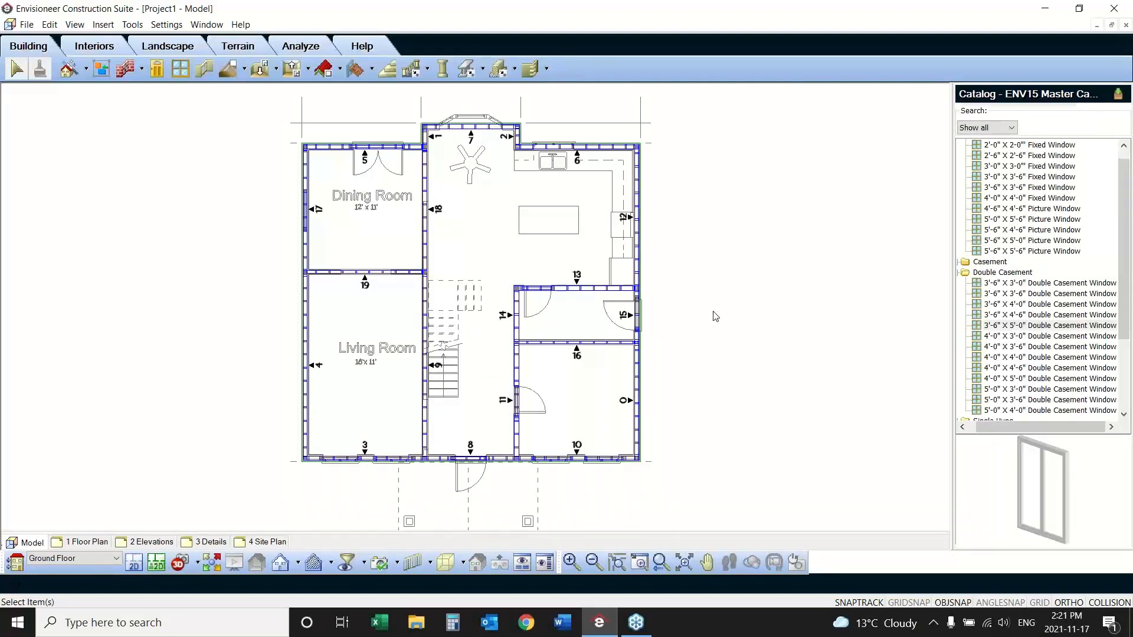
click(142, 26)
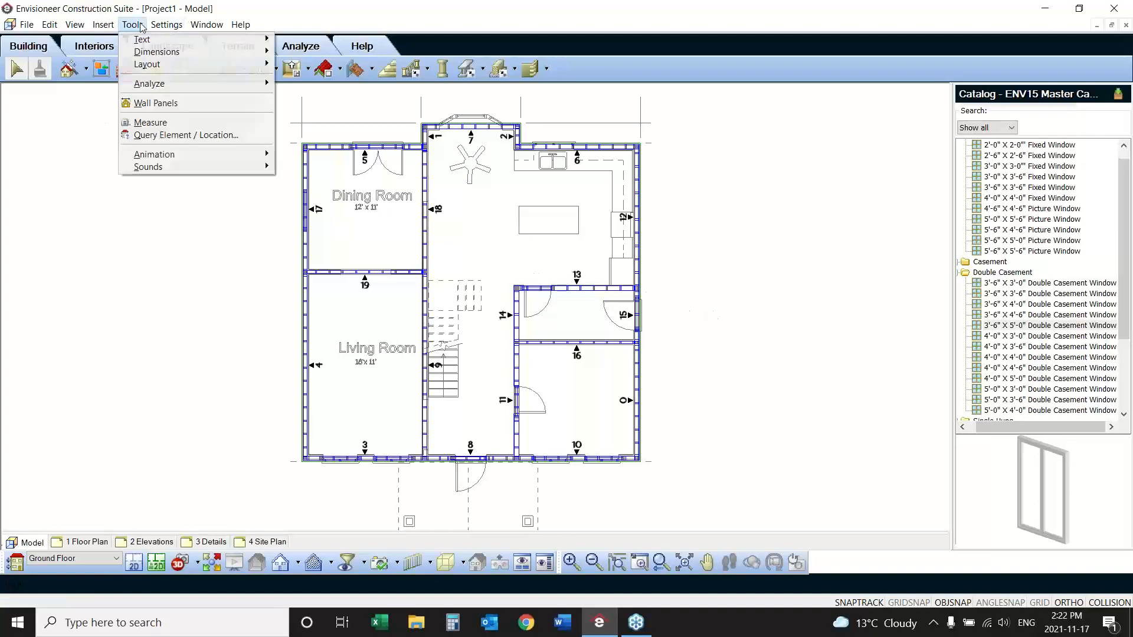
click(151, 103)
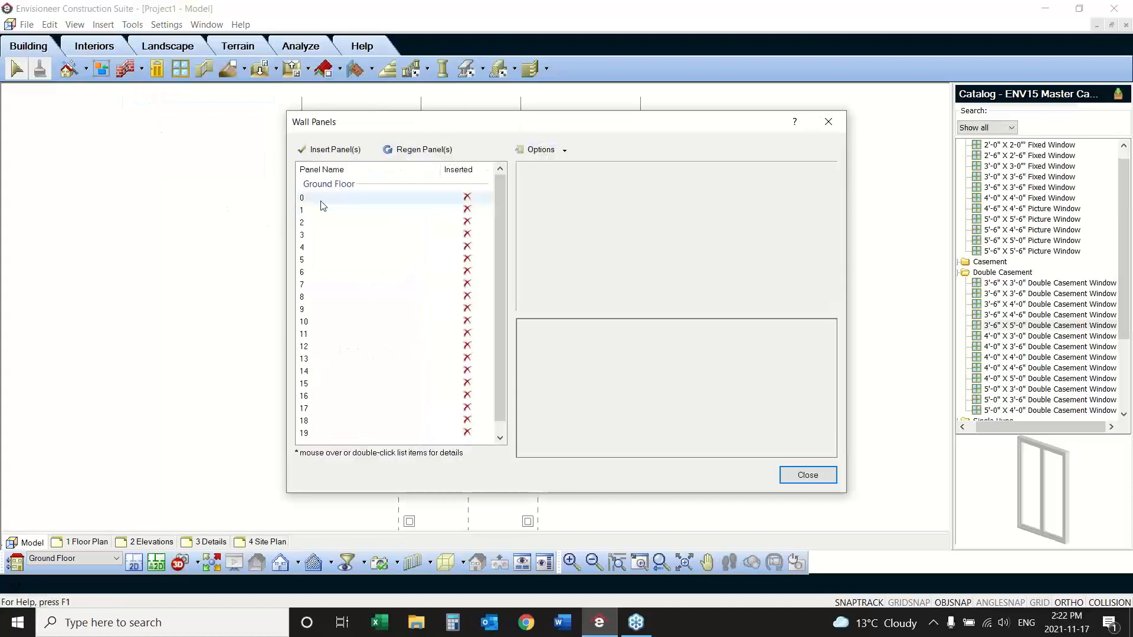
mouse_move(316, 219)
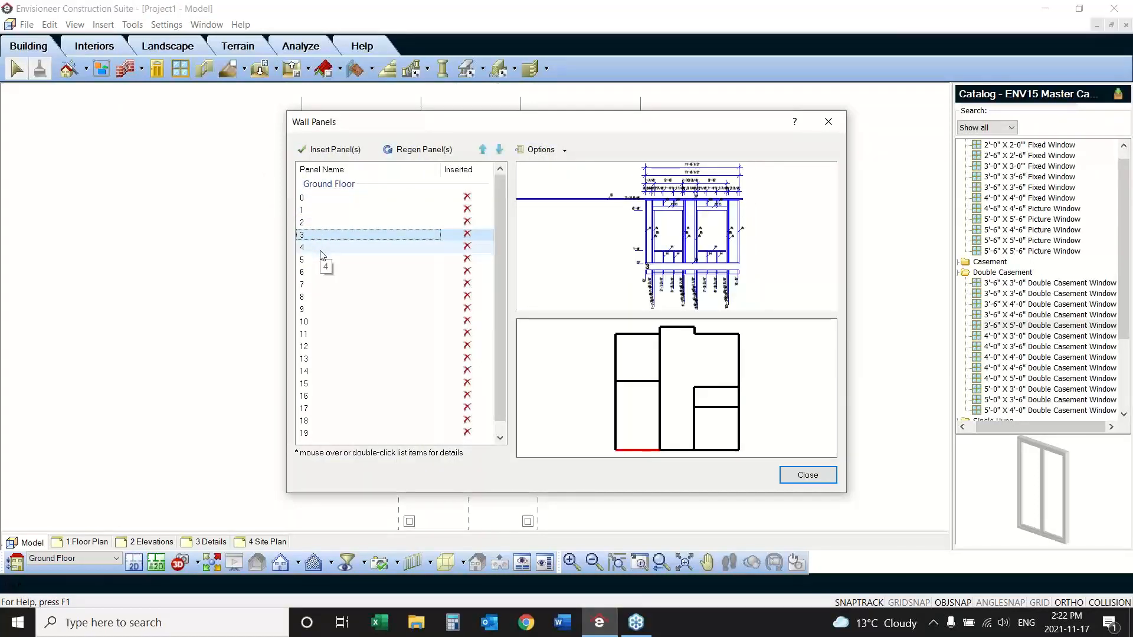
mouse_move(323, 262)
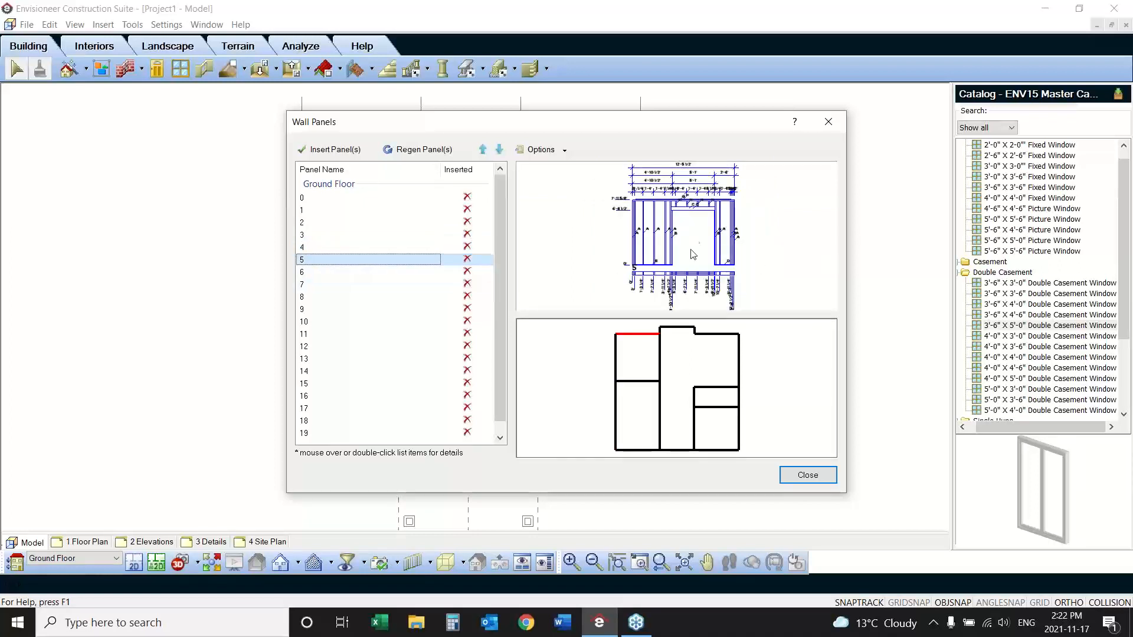
click(335, 150)
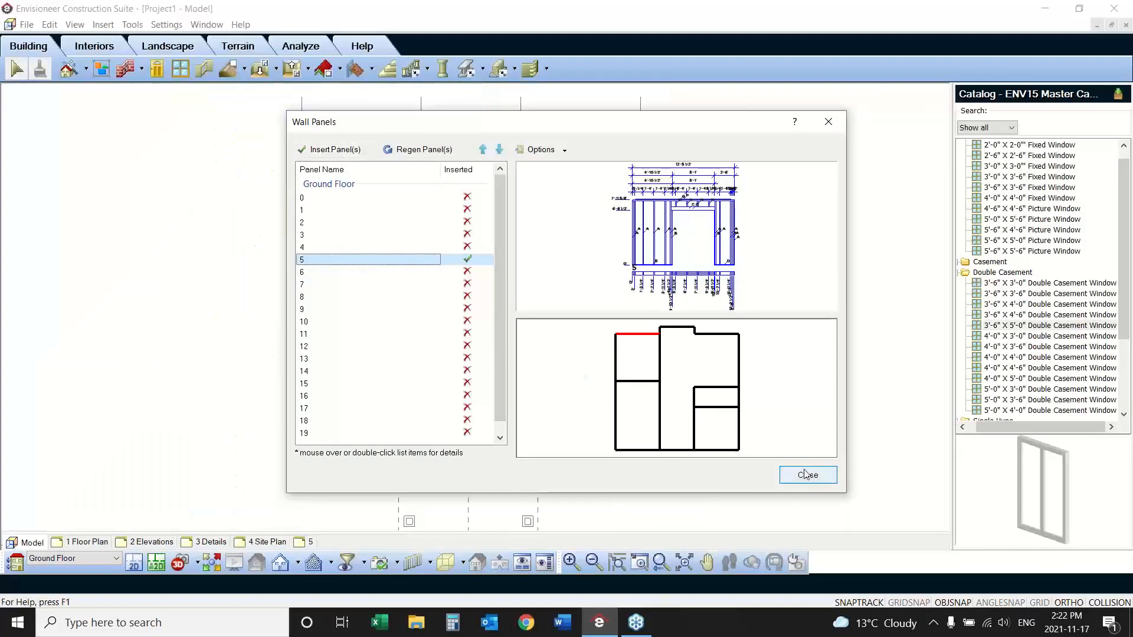
click(807, 475)
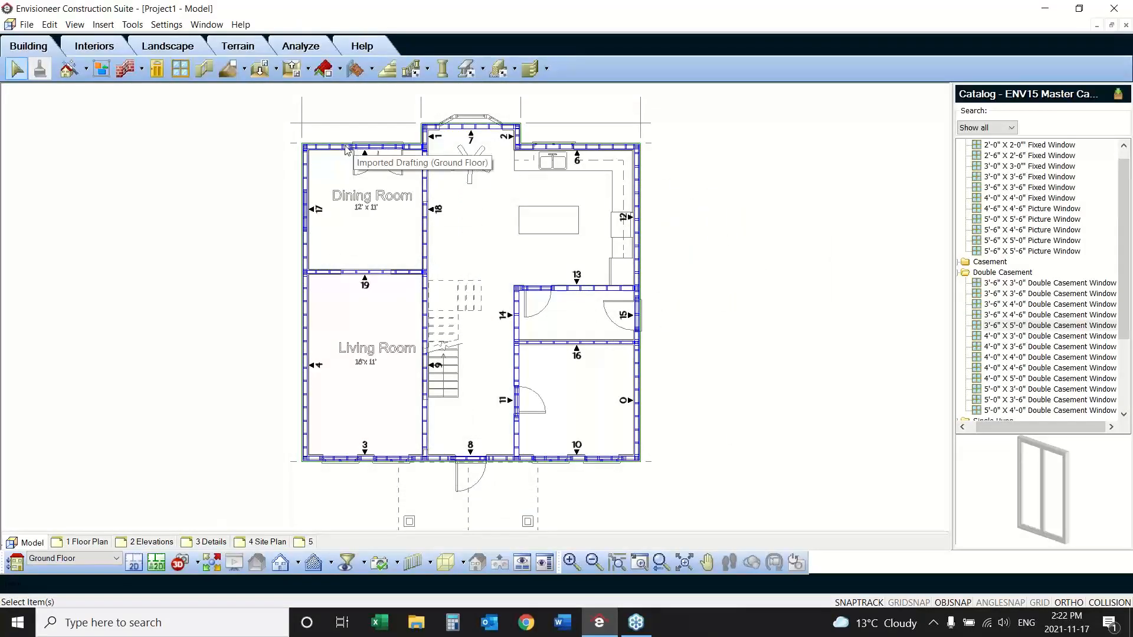
Step: View the panel 5 drawing sheet, return to the model and display everything except the framing
click(308, 544)
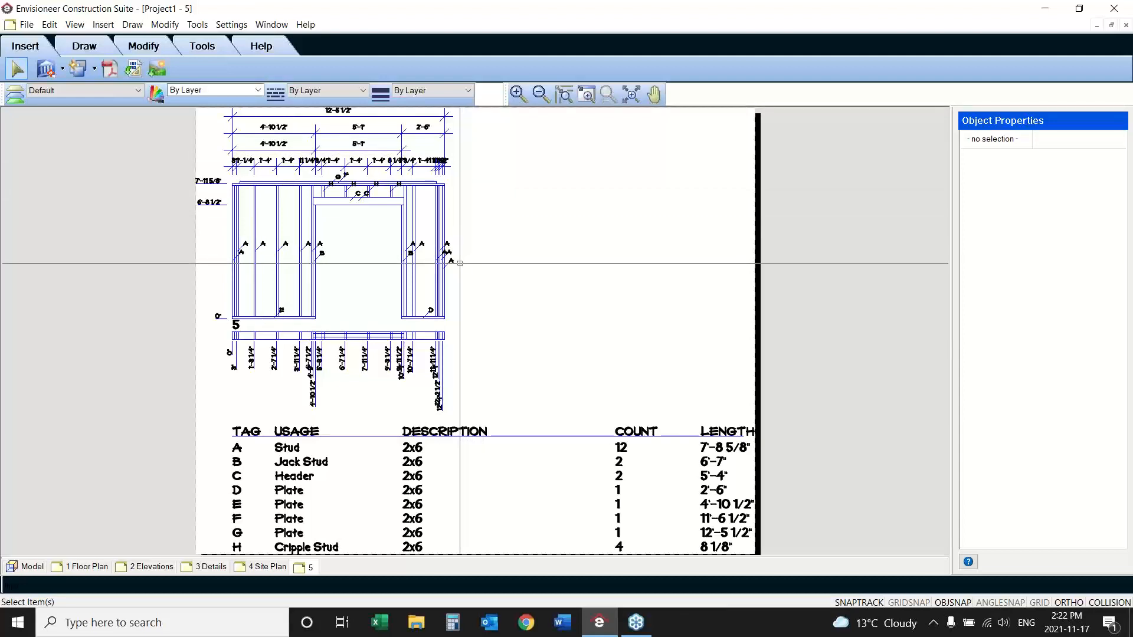
click(33, 566)
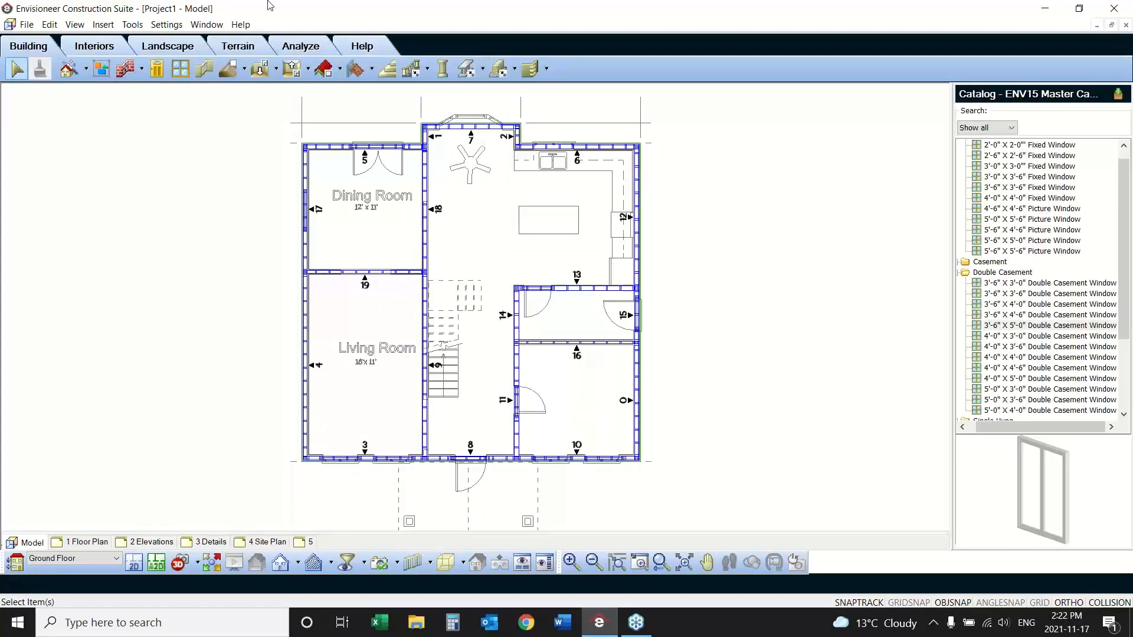
click(75, 25)
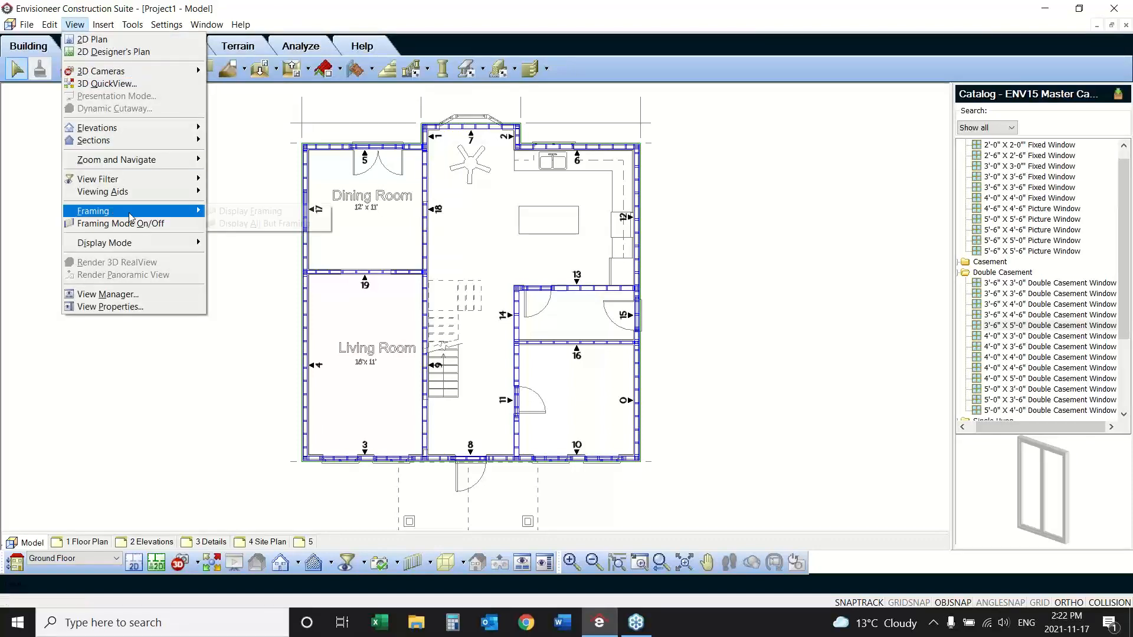
mouse_move(118, 210)
click(253, 223)
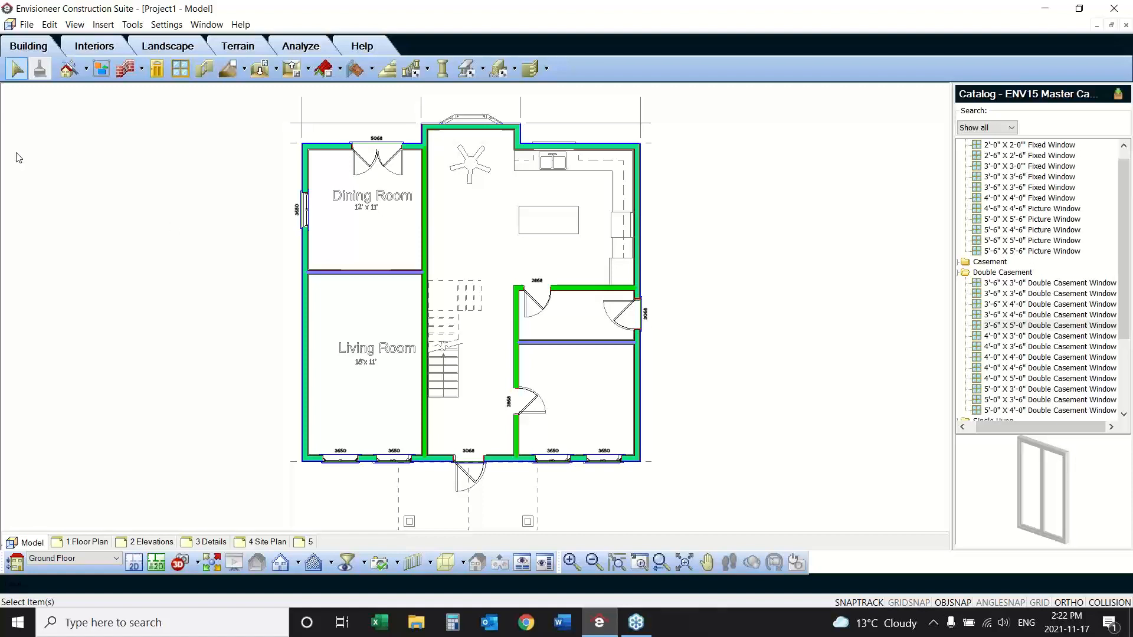
Step: Insert a 5'-0" x 6'-8" rectangular opening between Dining Room and hall, and a 3'-0" x 6'-8" one in the Living Room's wall near the front door
click(205, 70)
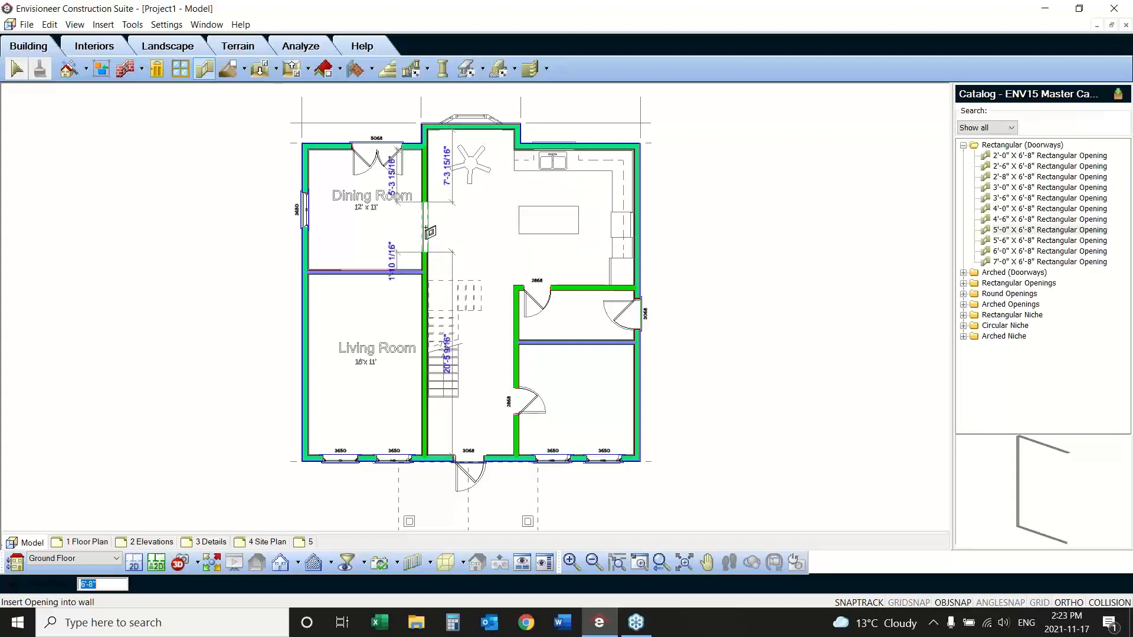
click(430, 232)
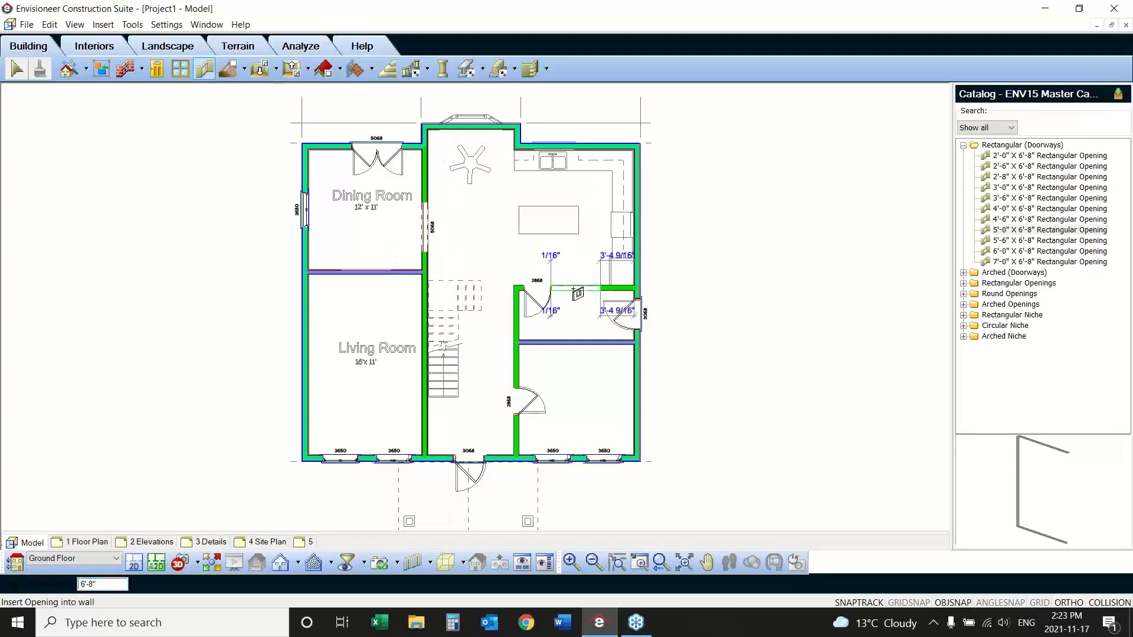
click(1070, 188)
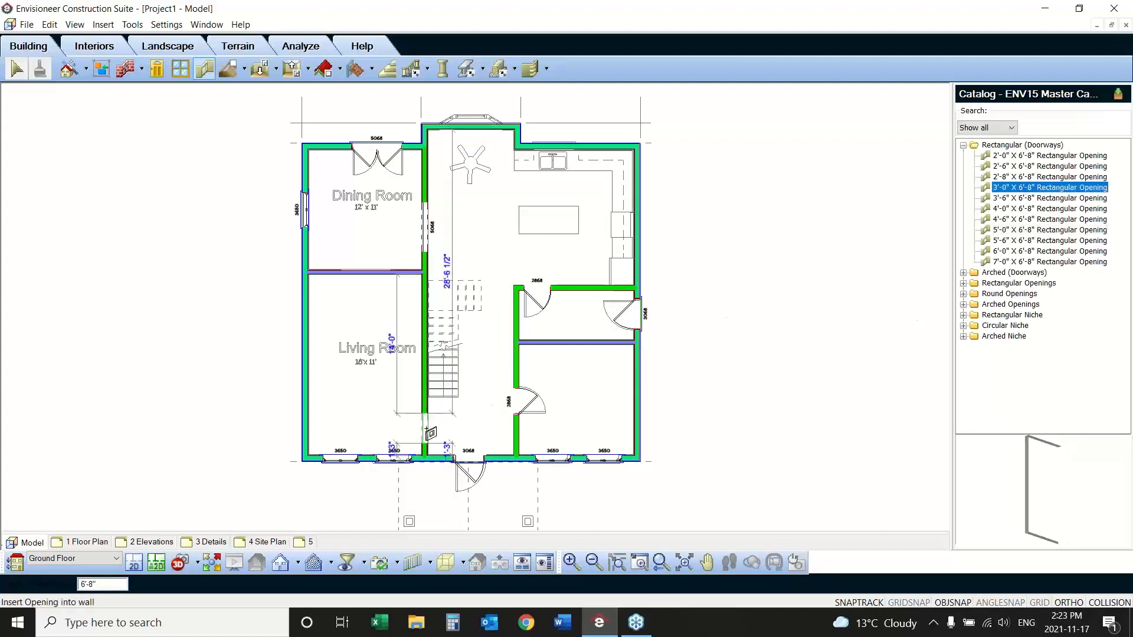
click(430, 431)
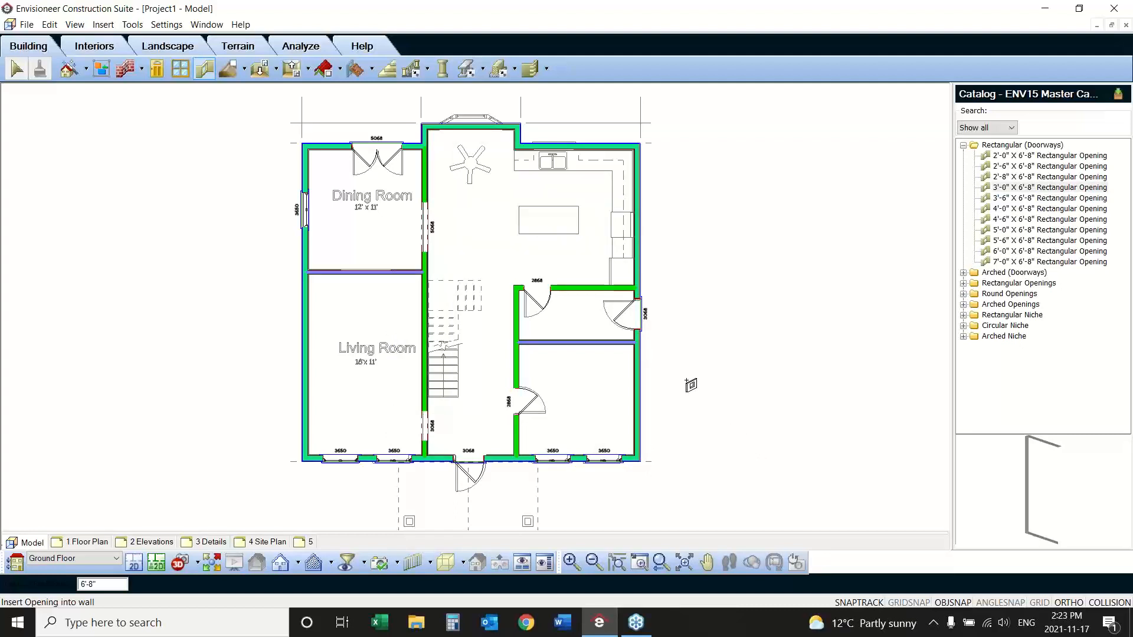
right_click(691, 384)
click(715, 390)
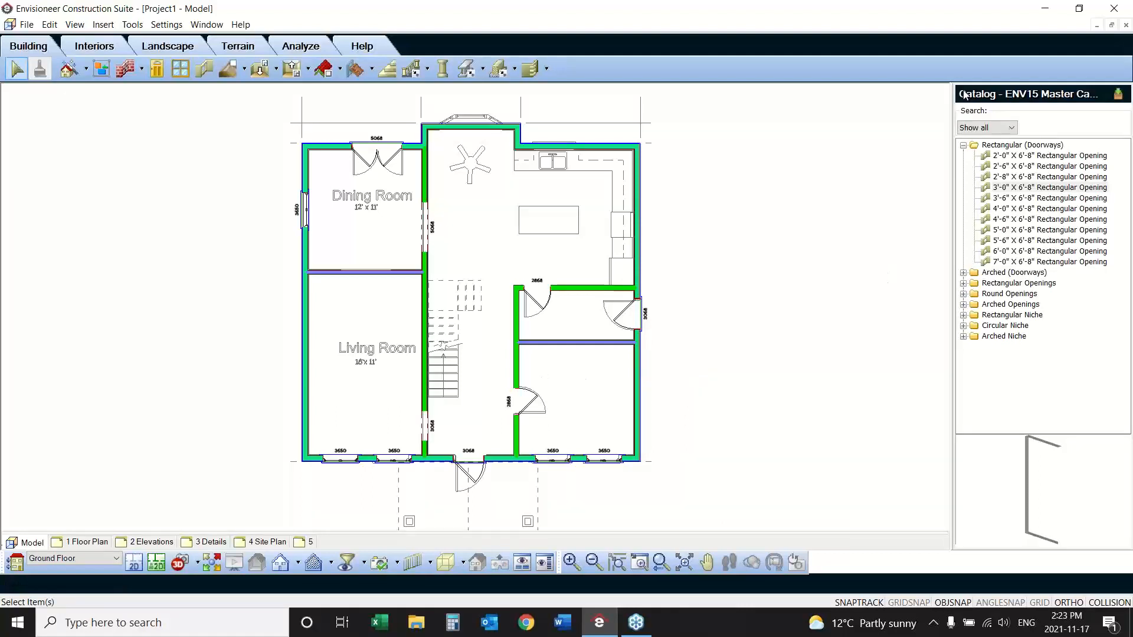
Step: Preview the 1'-6" Round Opening and the 3' X 4' Arched Niche in the openings catalog without placing them
click(963, 294)
click(1024, 319)
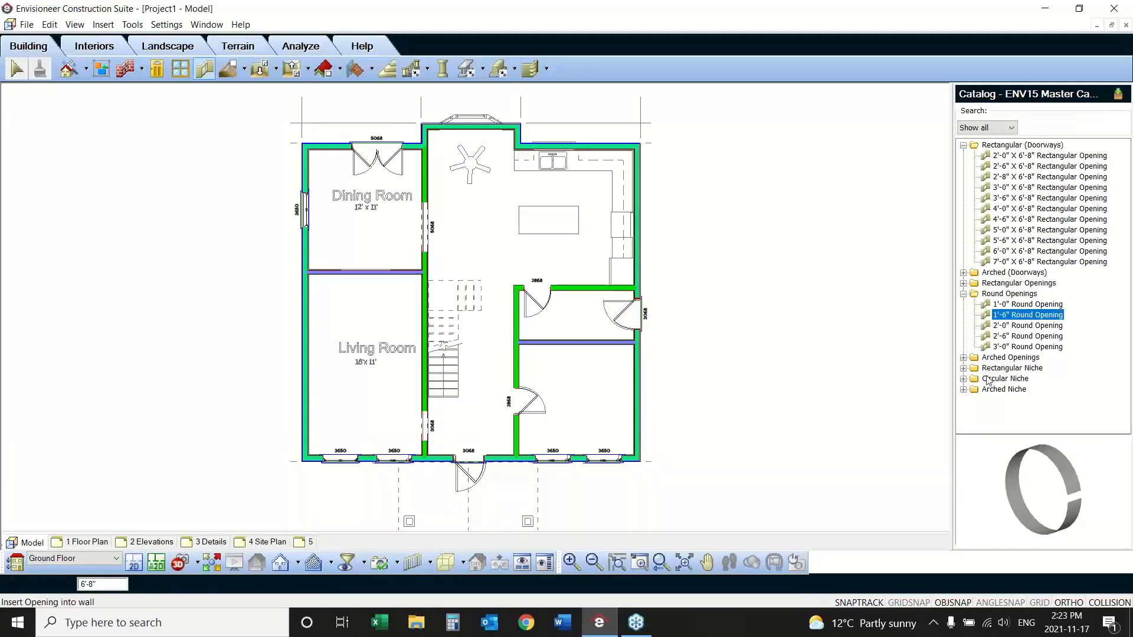
click(963, 389)
click(1007, 400)
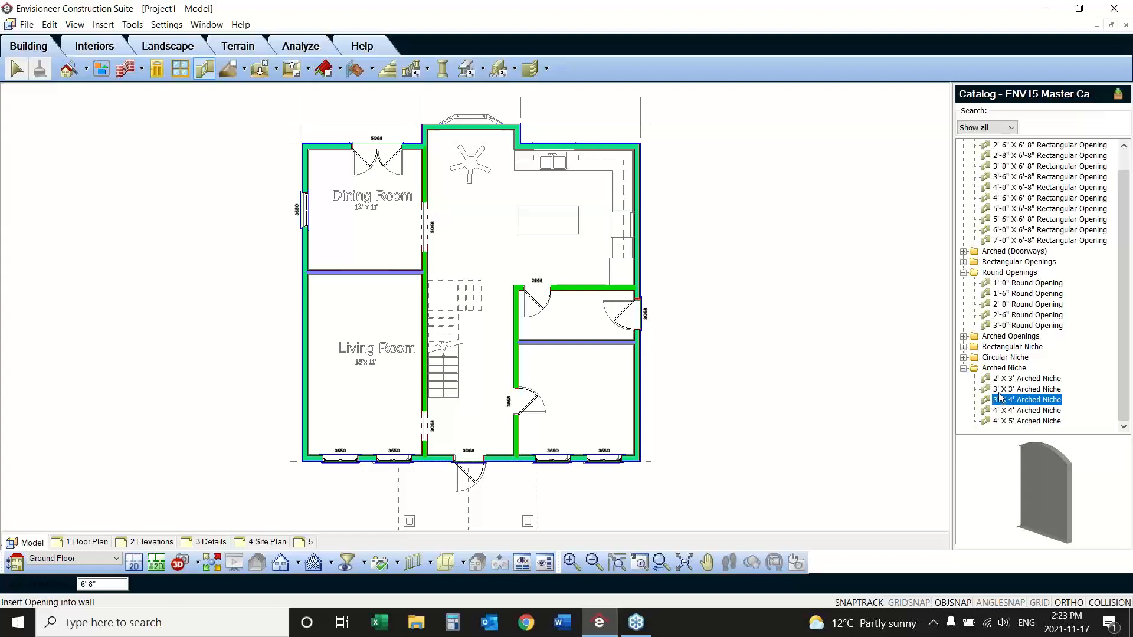
right_click(790, 238)
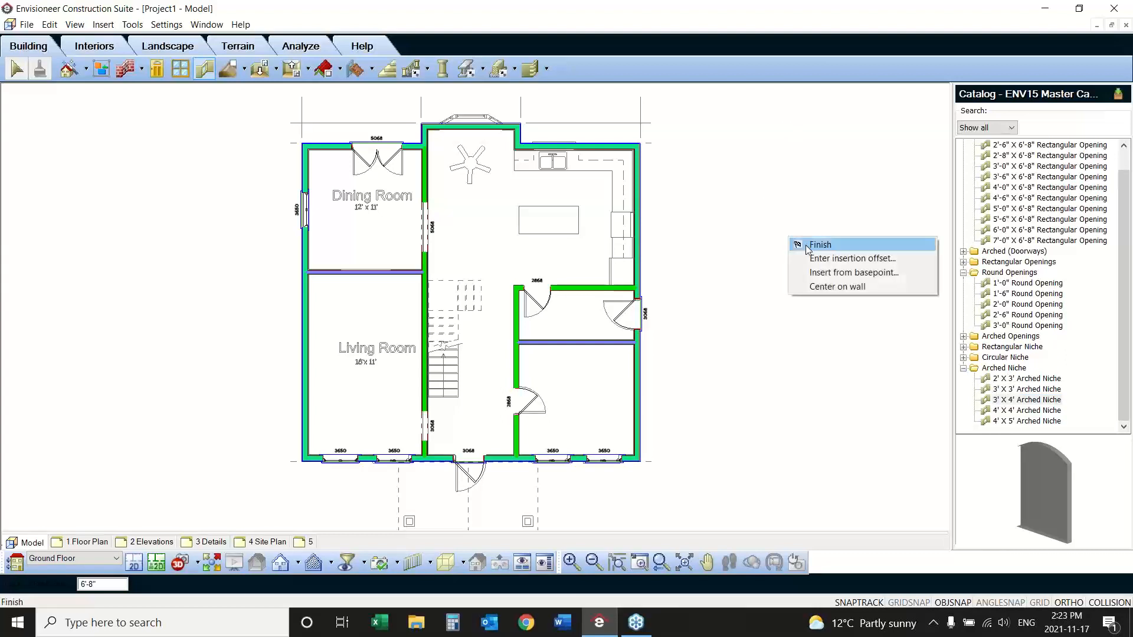
click(817, 244)
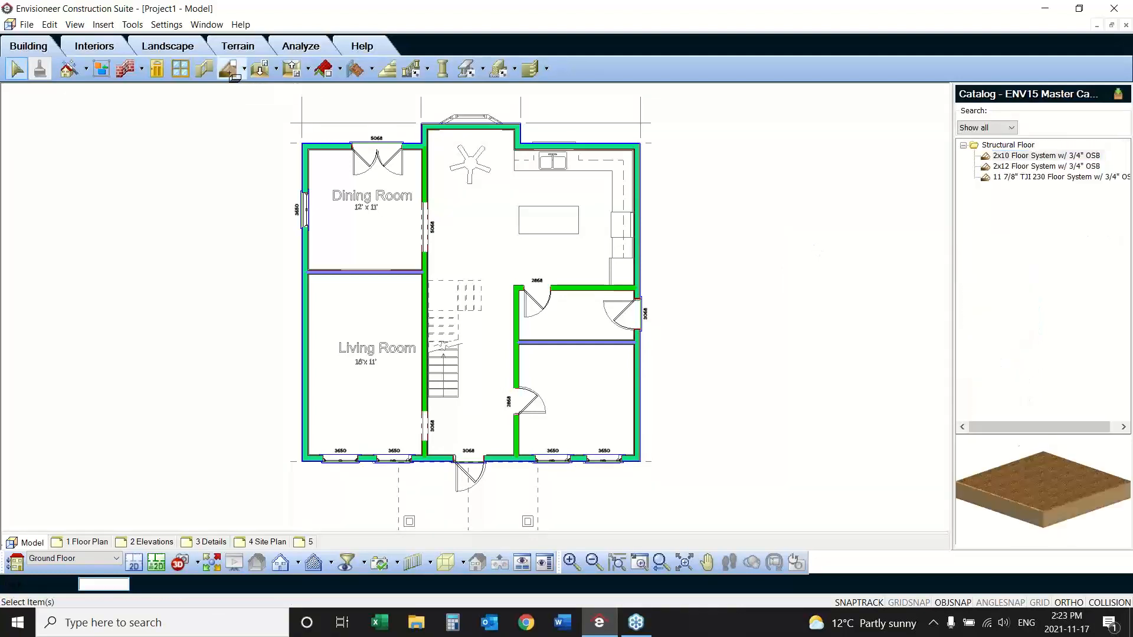
Step: Open the 11 7/8" TJI 230 Floor System w/ 3/4" OSB for editing and set its joist direction to 0°
click(230, 71)
click(1013, 177)
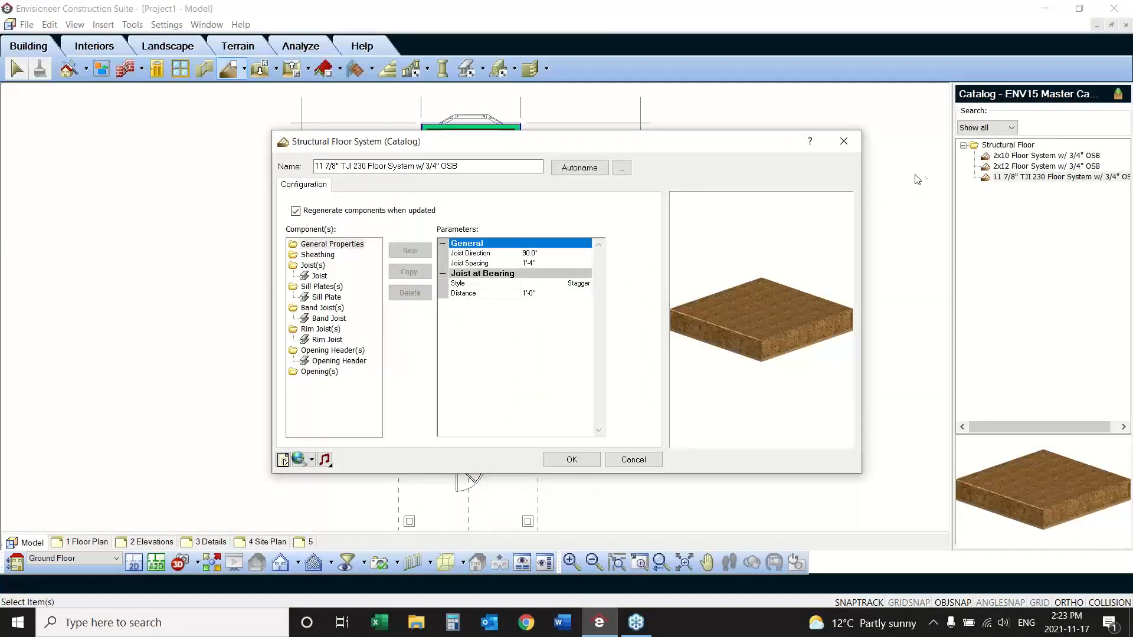
click(546, 254)
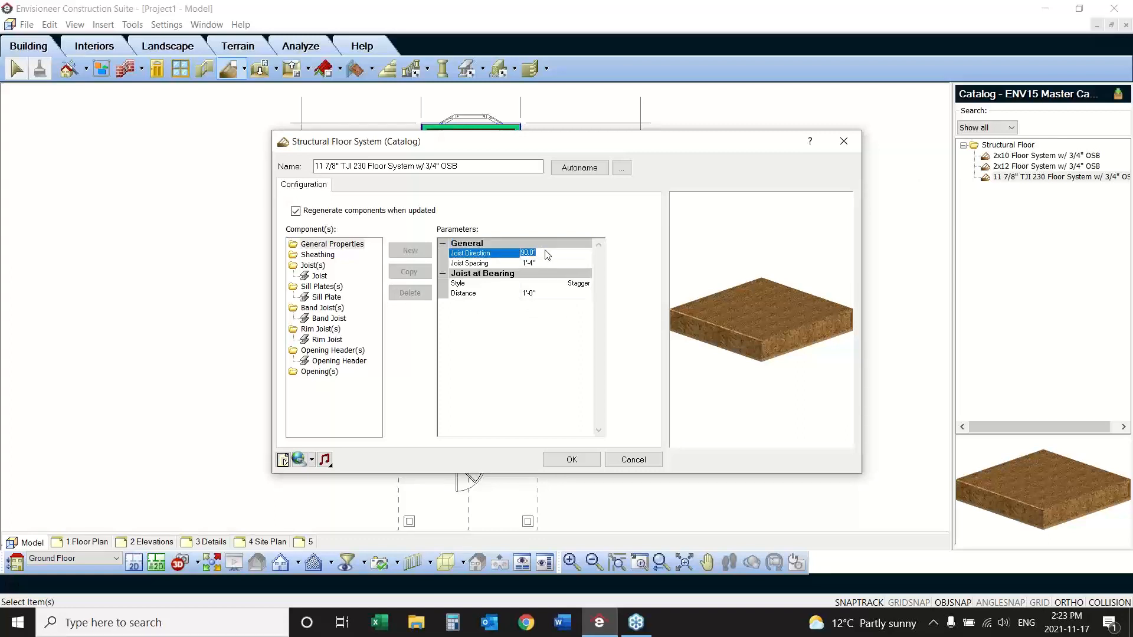
text(0)
click(544, 263)
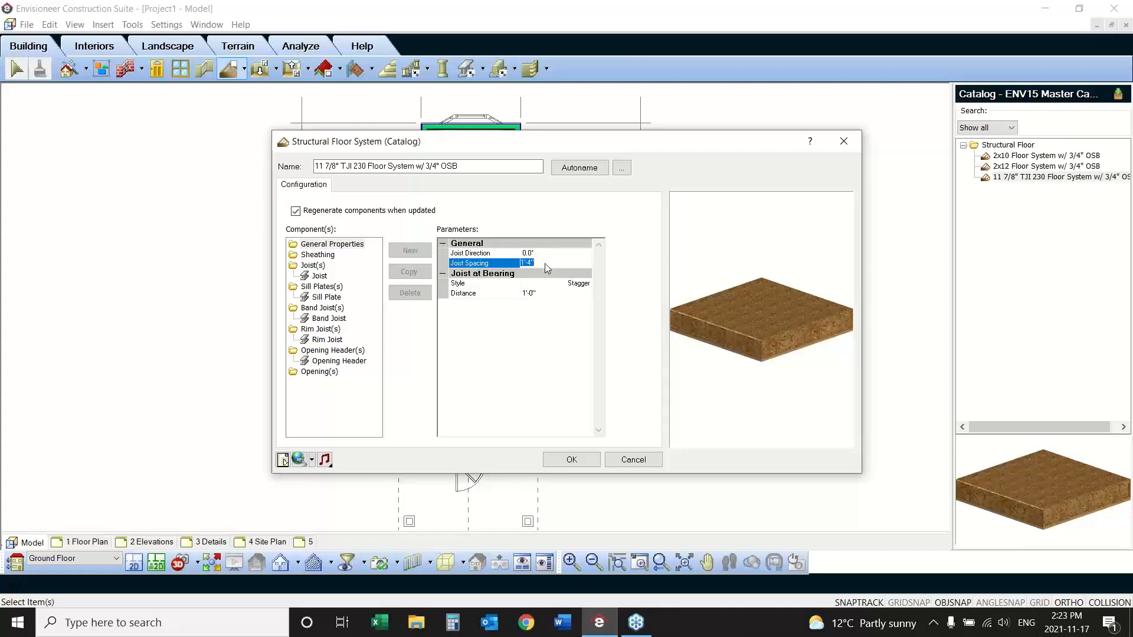
Step: Examine the floor system's sheathing, joist, sill plate, band joist, rim joist and opening header settings, checking the members in the 3D preview
click(328, 256)
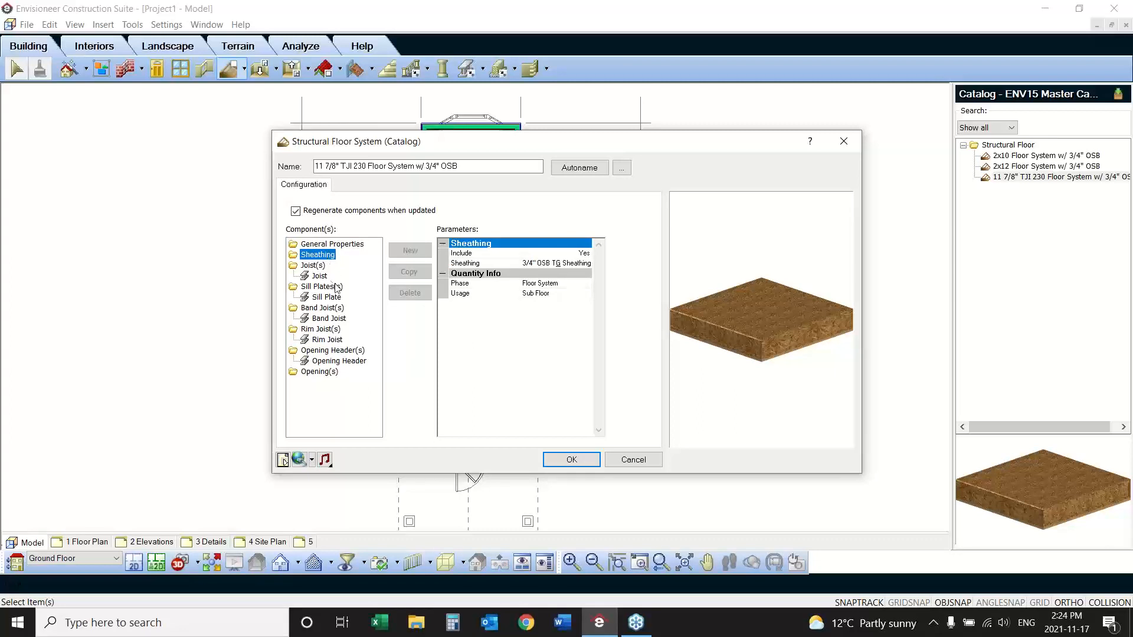
click(323, 276)
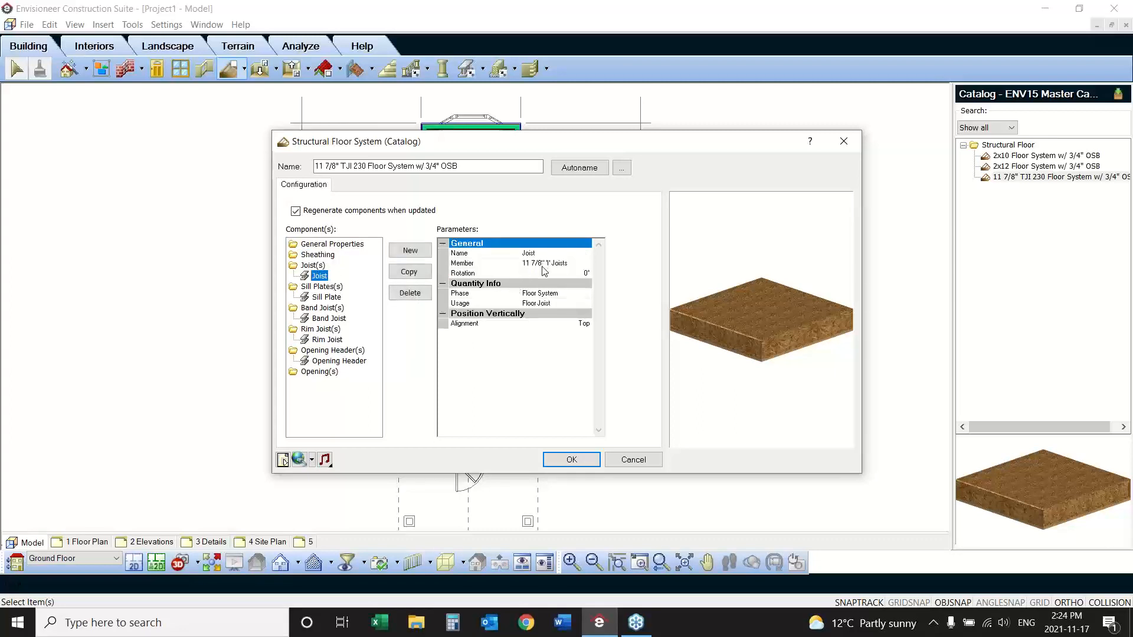
click(329, 299)
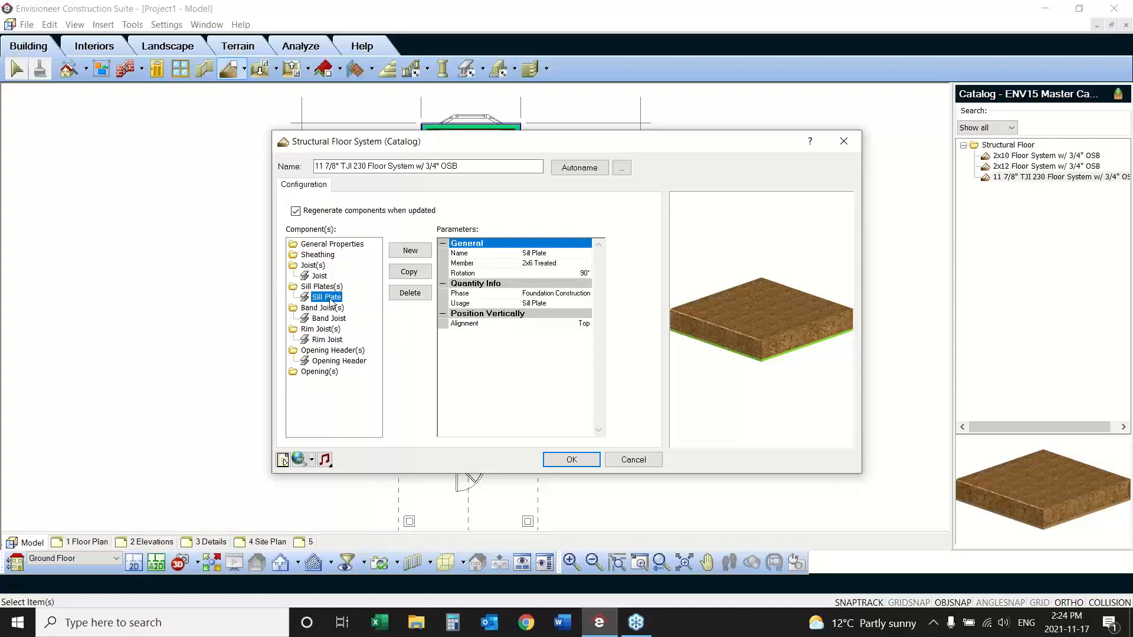
click(331, 318)
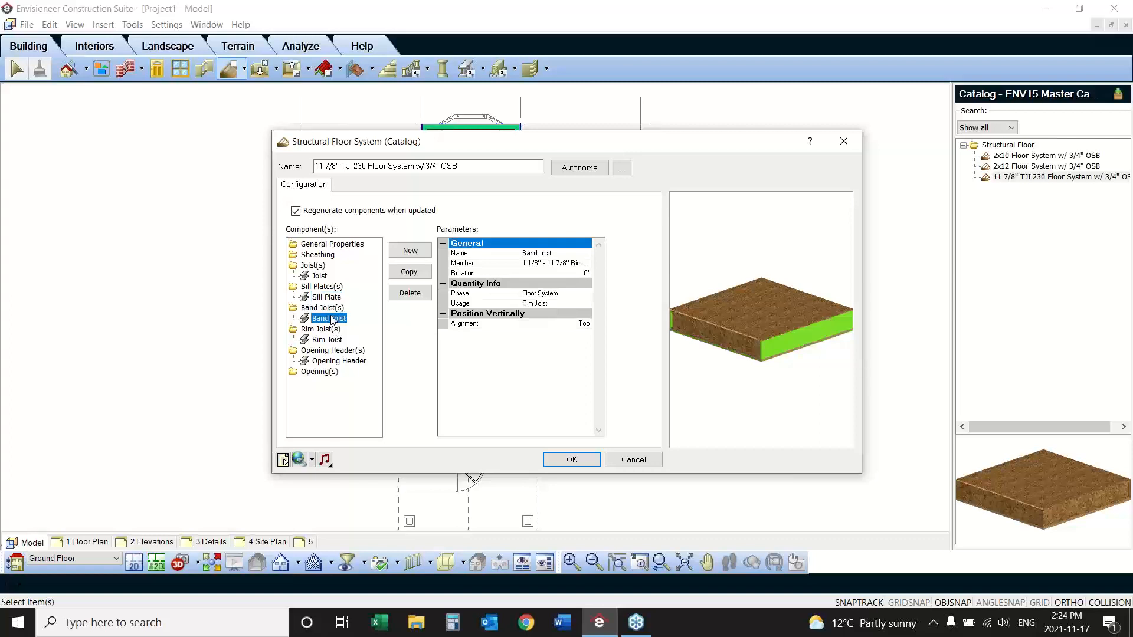
click(328, 341)
drag(748, 378, 748, 341)
click(339, 361)
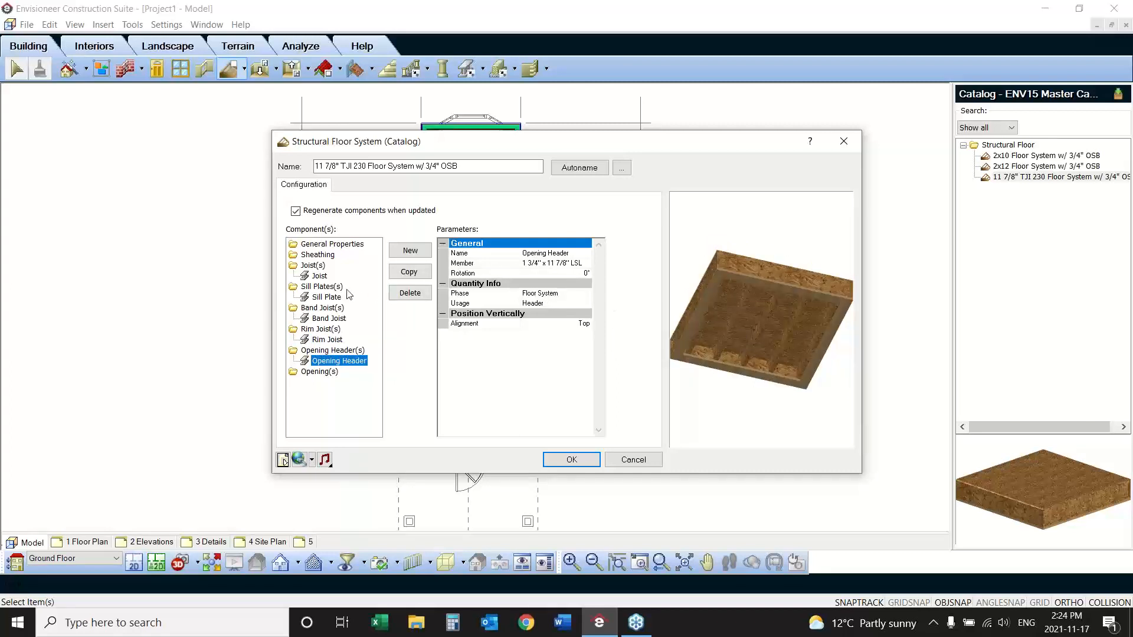
click(327, 298)
click(333, 319)
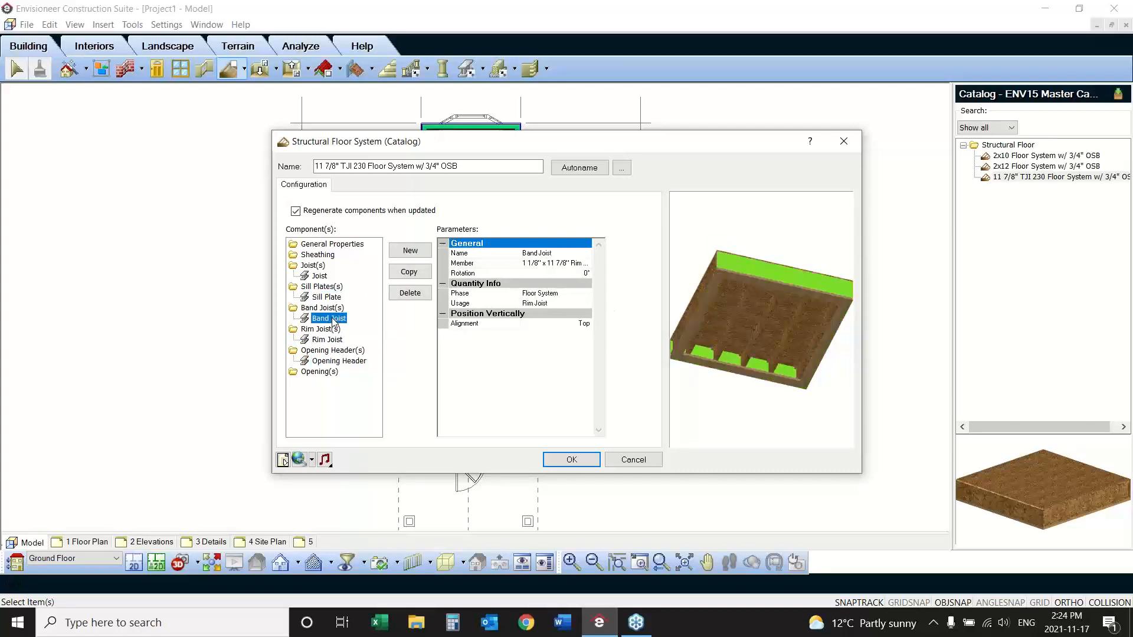
drag(761, 342, 758, 374)
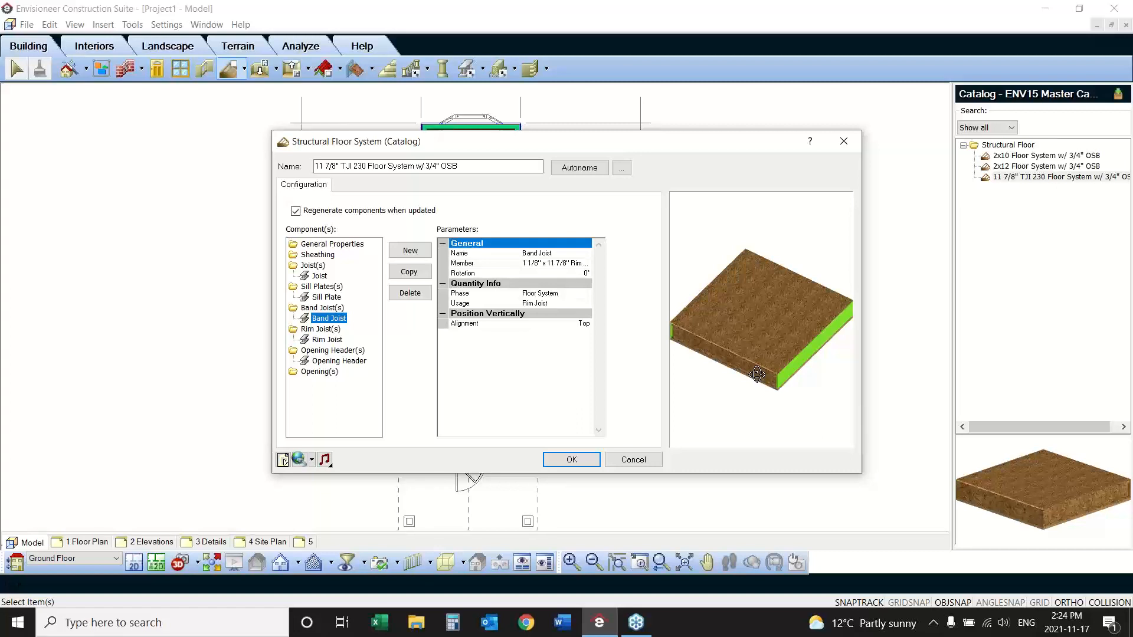
drag(819, 349, 800, 337)
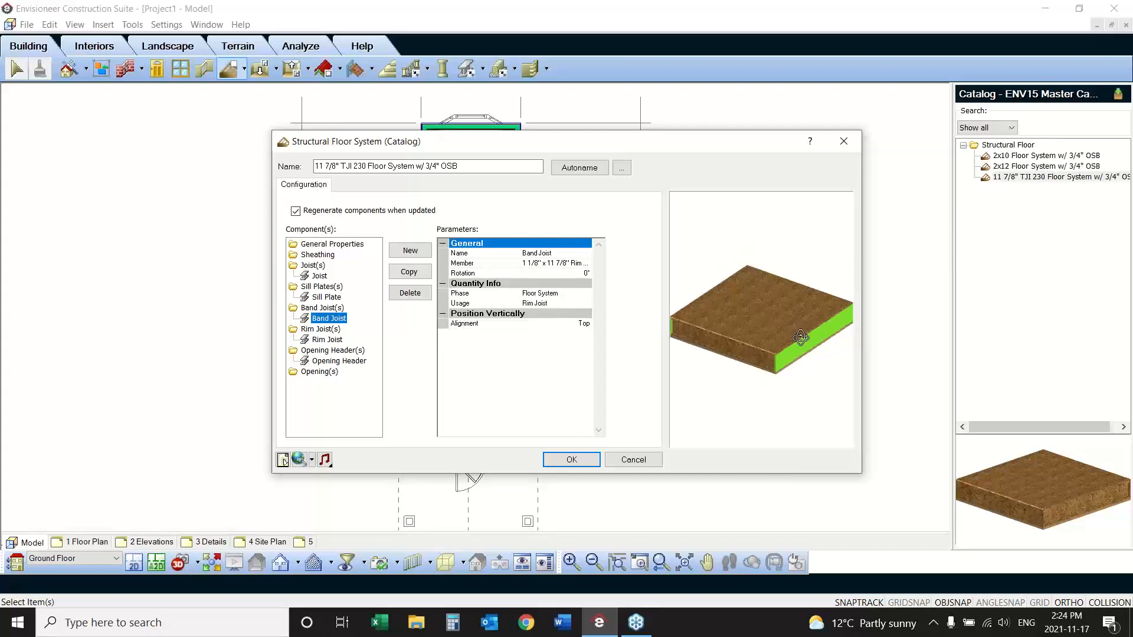
Step: Accept the floor system's configuration and insert the 11 7/8" TJI 230 structural floor by perimeter across the ground floor
click(569, 459)
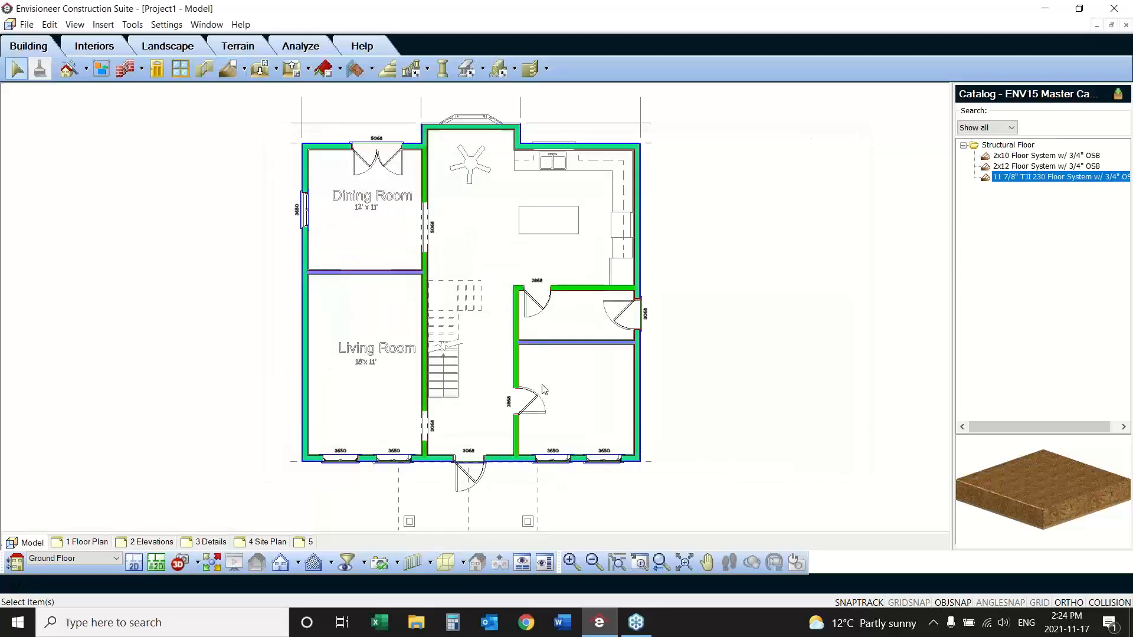
click(243, 72)
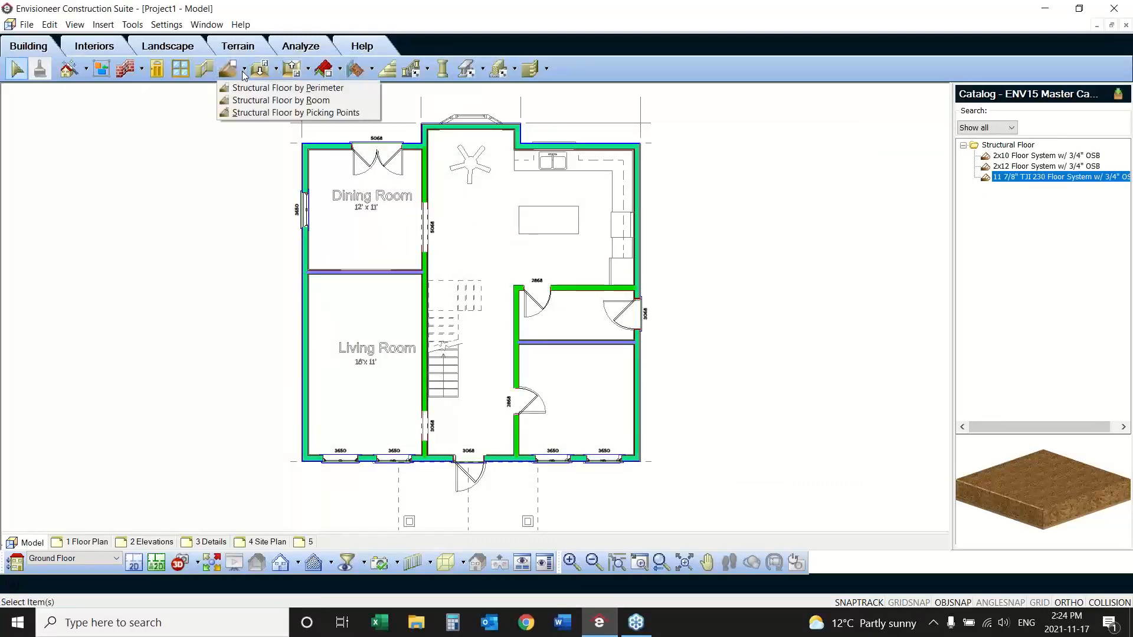
click(260, 86)
click(375, 211)
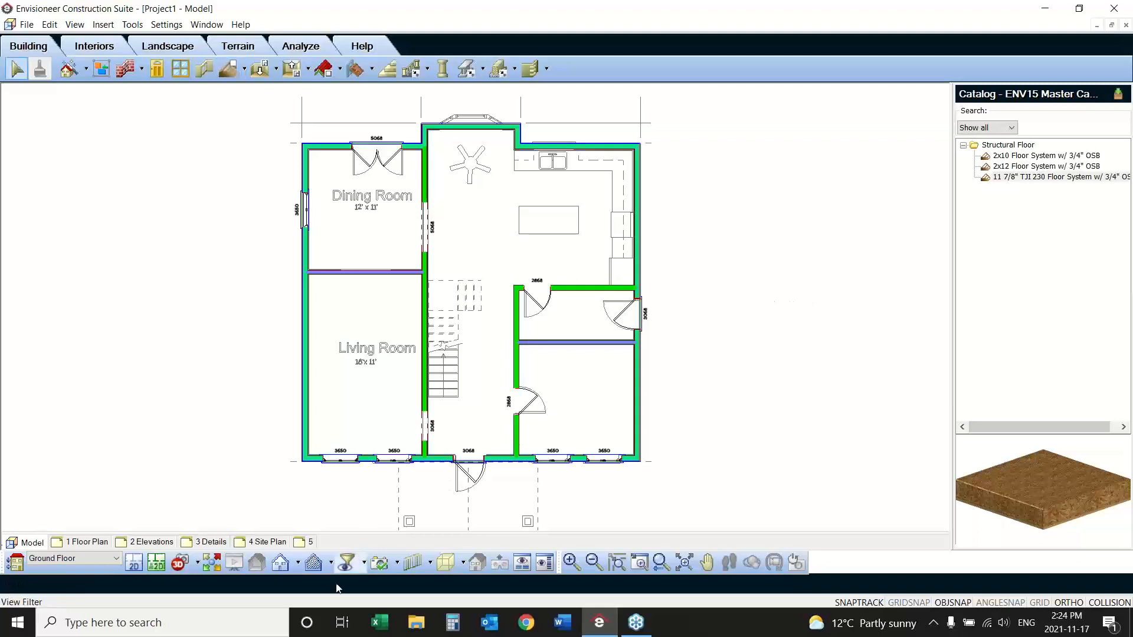
Step: Turn on the display of Structural Floor Framing in the view filter
click(346, 563)
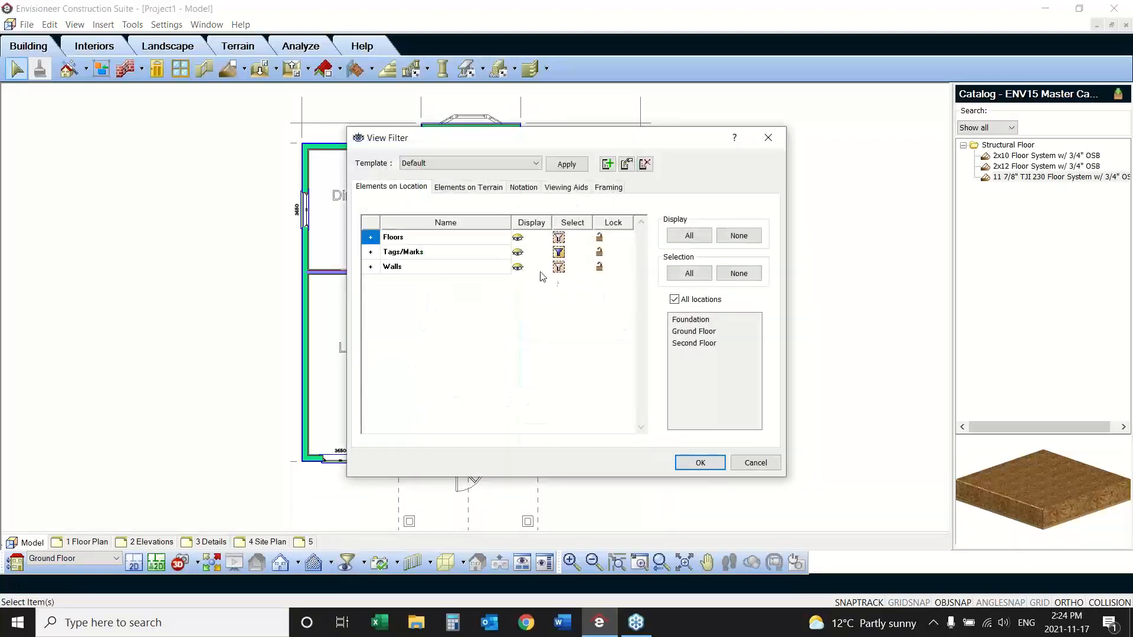
click(371, 237)
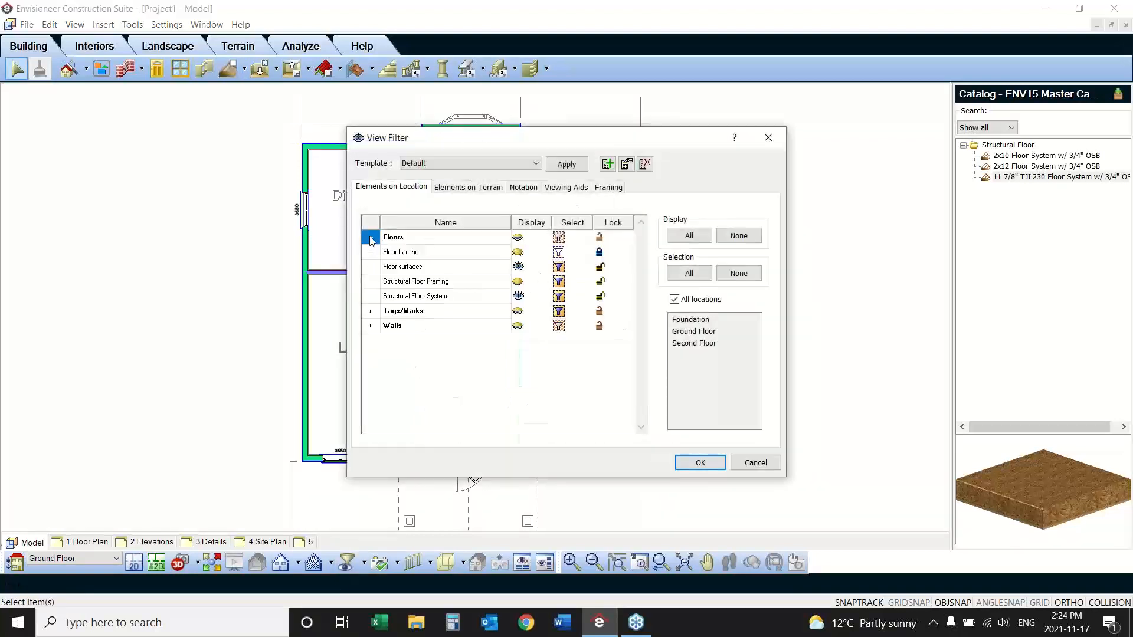
click(517, 282)
click(701, 464)
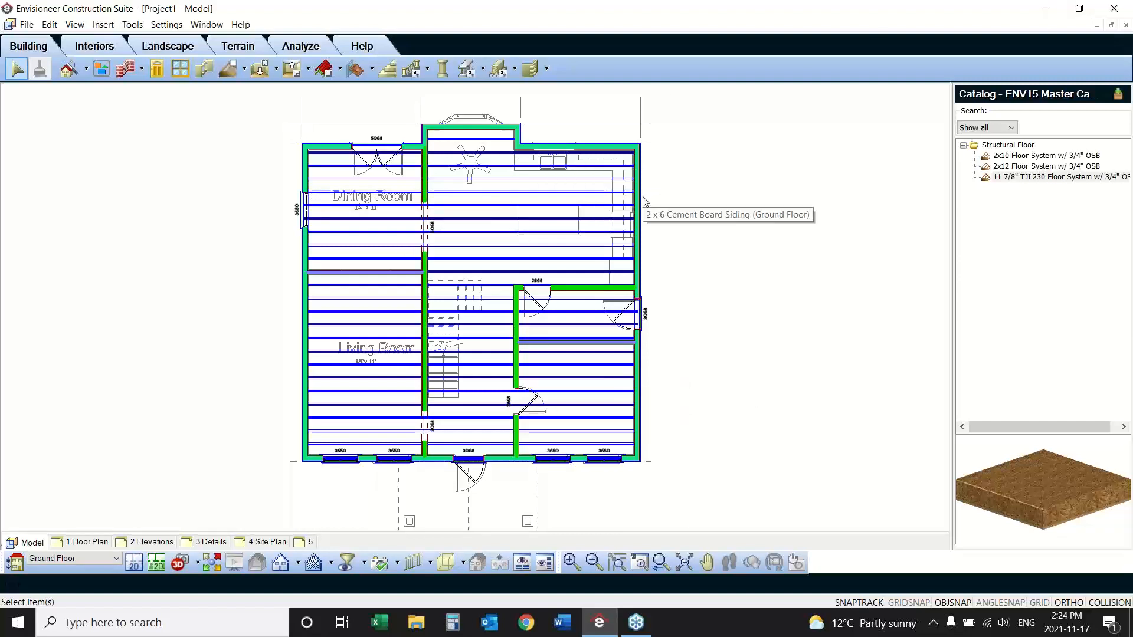
click(243, 70)
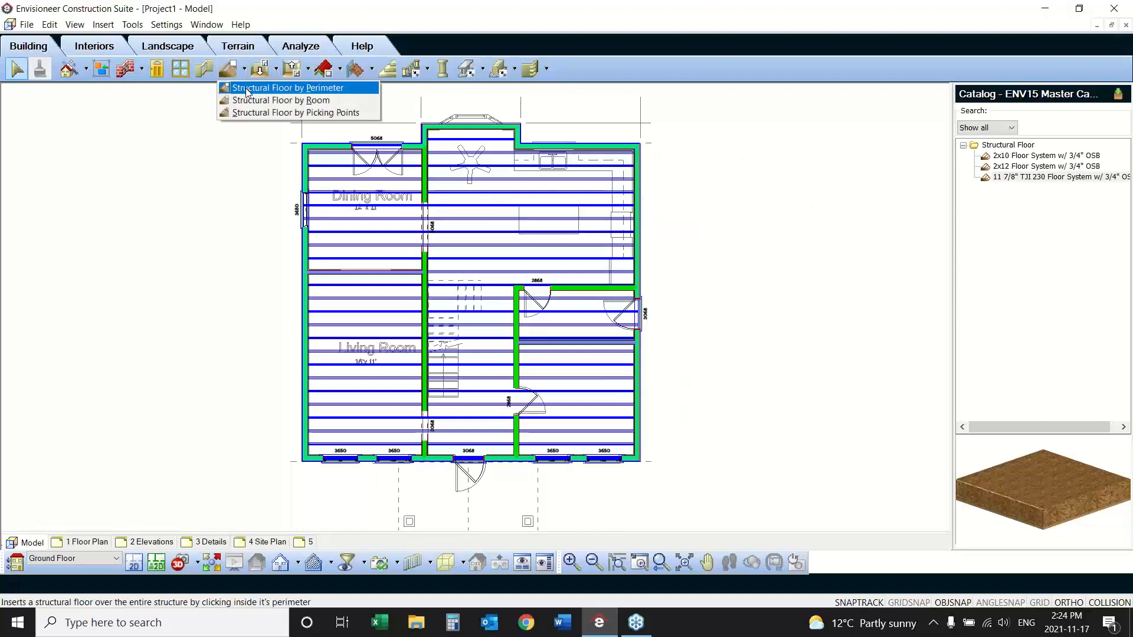
click(636, 197)
click(637, 198)
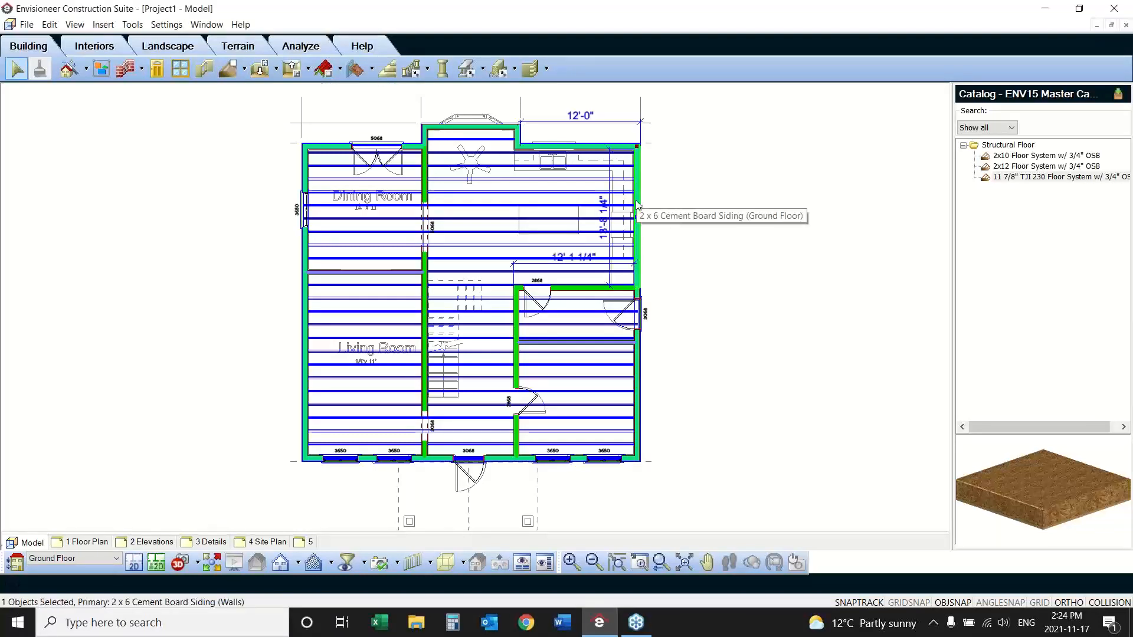
click(638, 204)
click(639, 204)
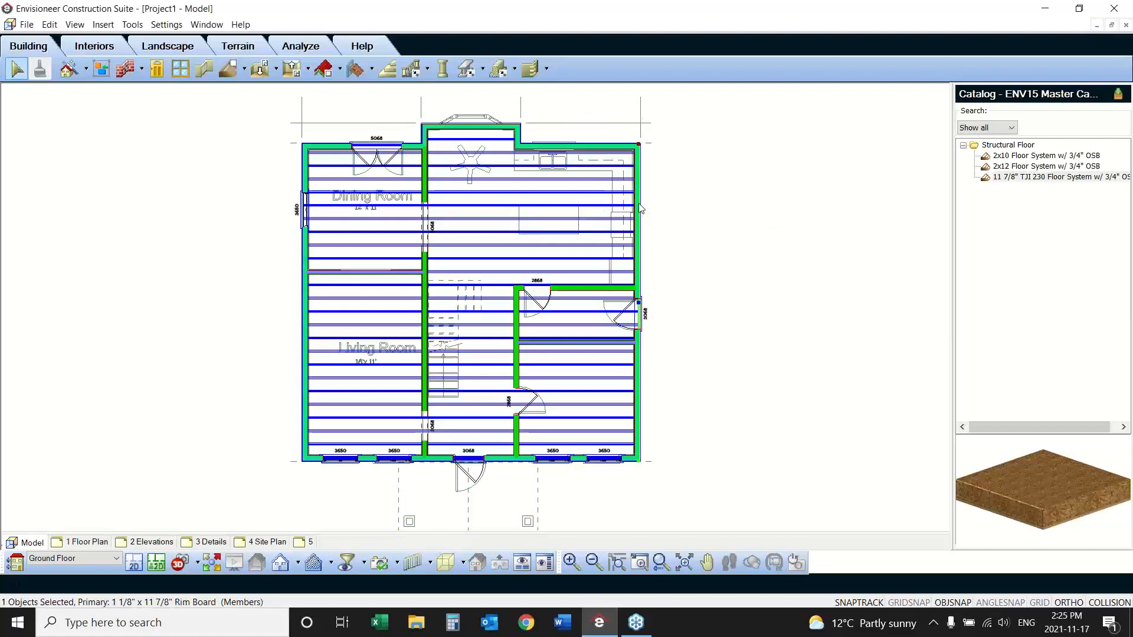
click(640, 206)
click(639, 204)
click(638, 204)
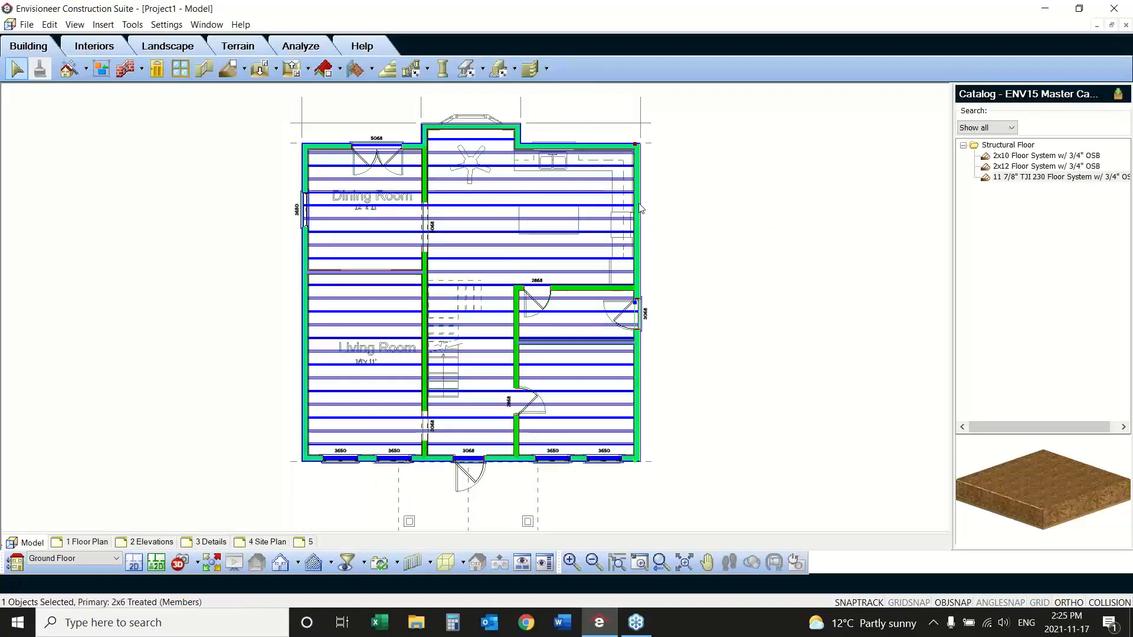
Step: Insert a bearing line in the structural floor along the interior wall beside the dining and living rooms, from rear to front exterior wall
click(302, 253)
click(302, 253)
click(302, 253)
click(302, 253)
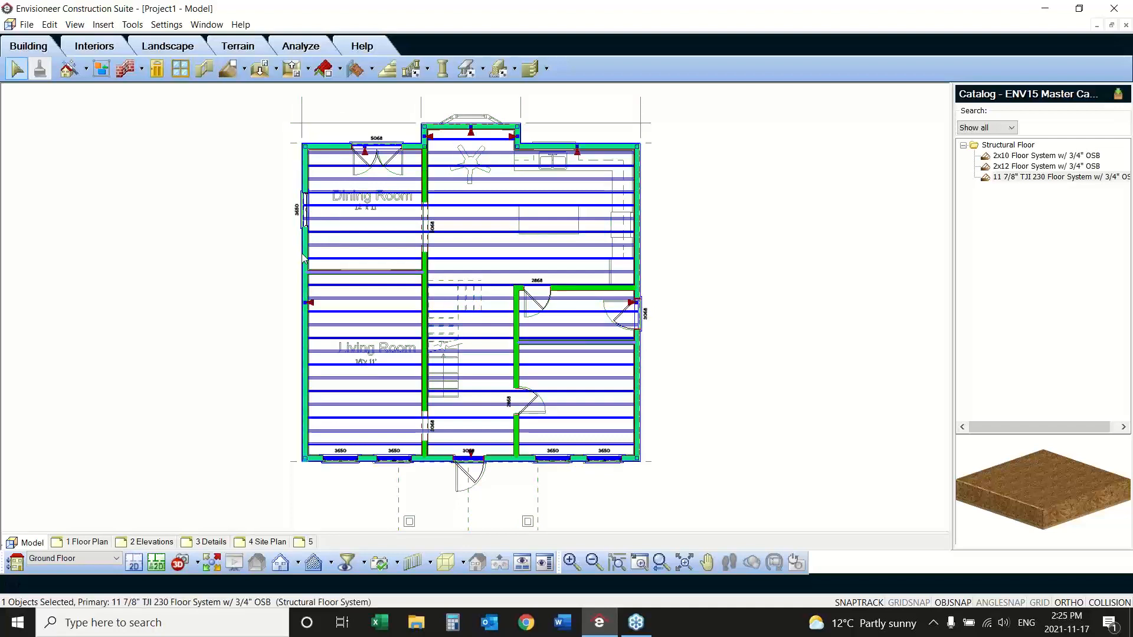
right_click(189, 164)
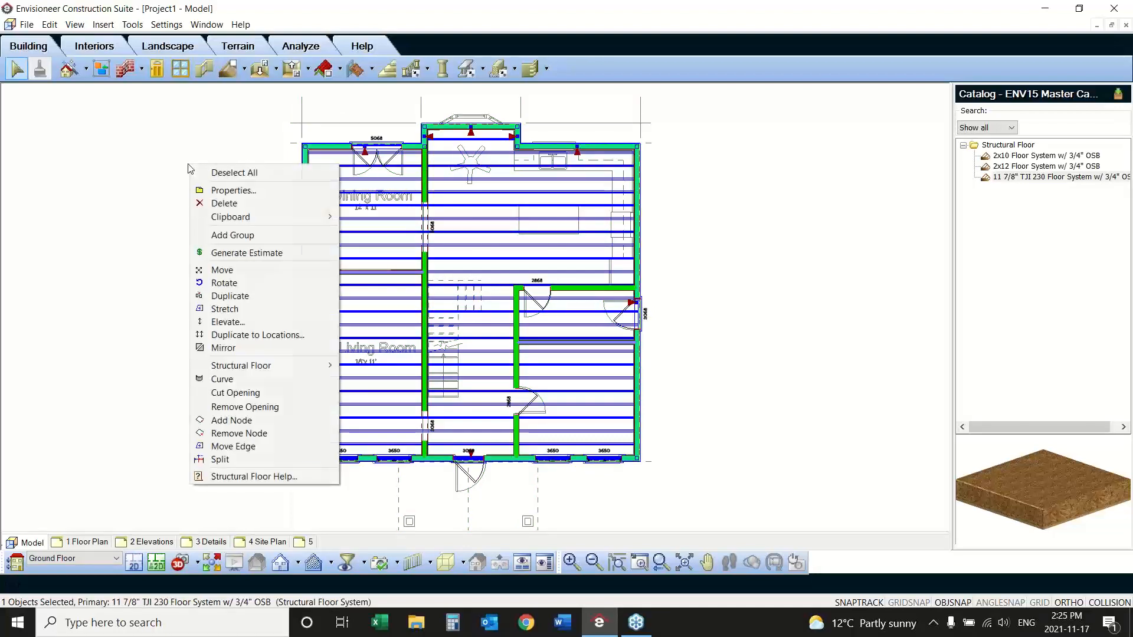
mouse_move(282, 364)
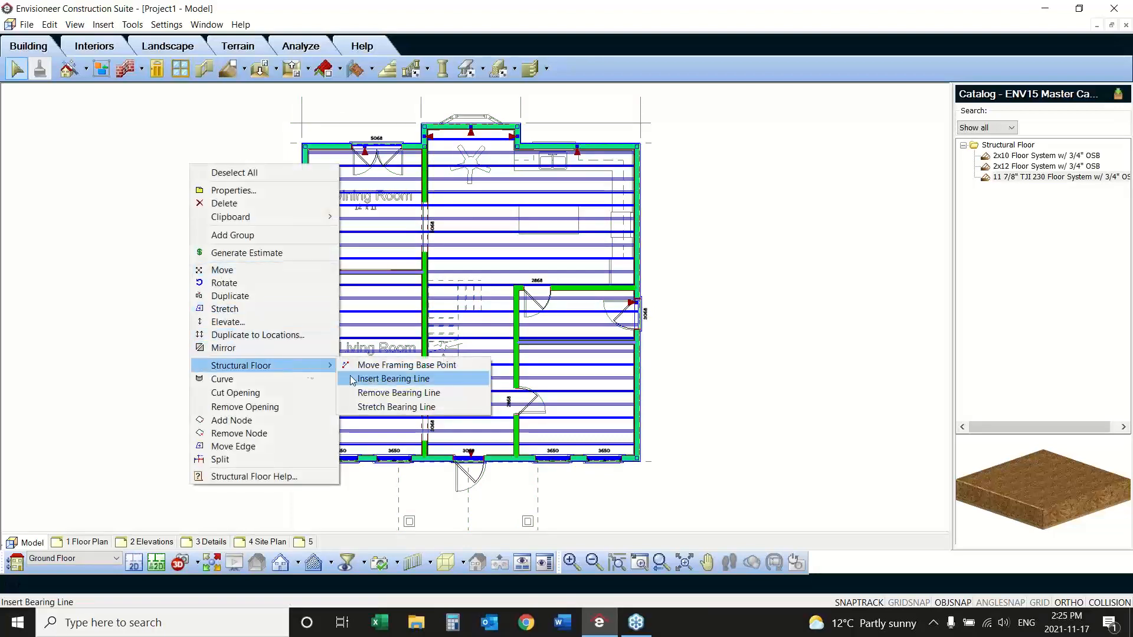
click(379, 380)
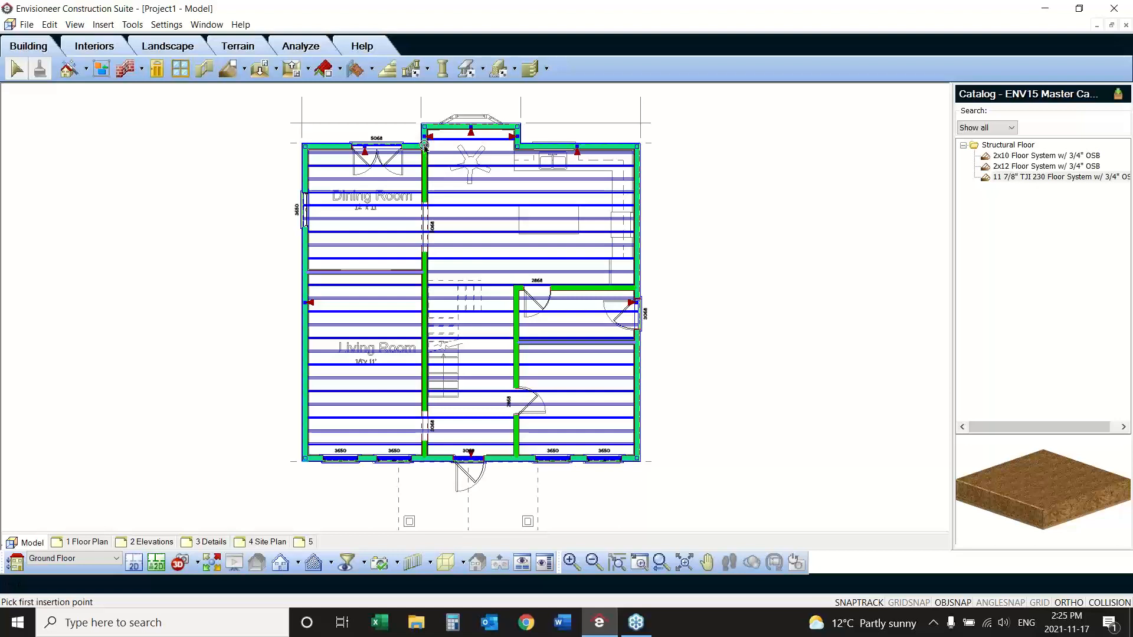
click(426, 146)
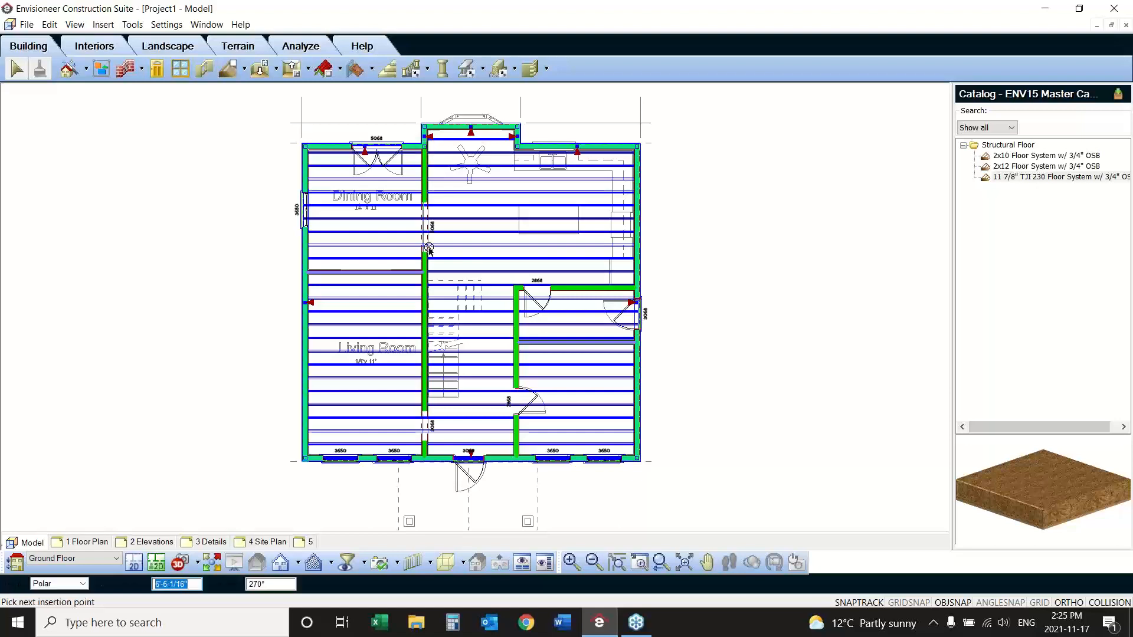
click(425, 459)
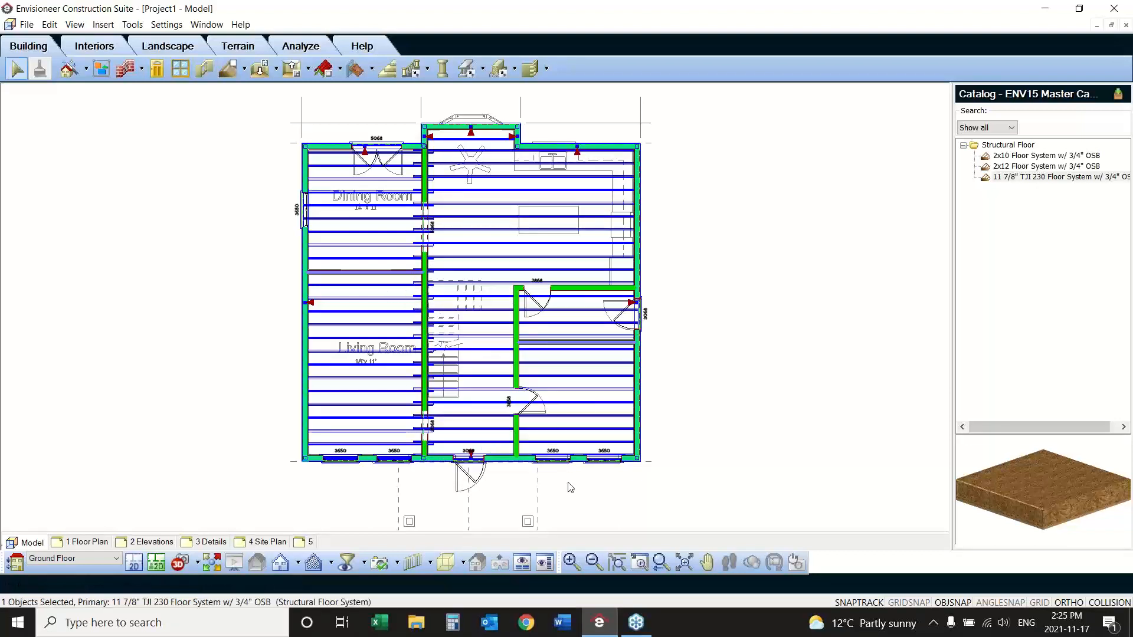
Step: Insert a second bearing line along the interior wall on the other side of the stairs, from the front wall to the rear bump-out corner
right_click(677, 163)
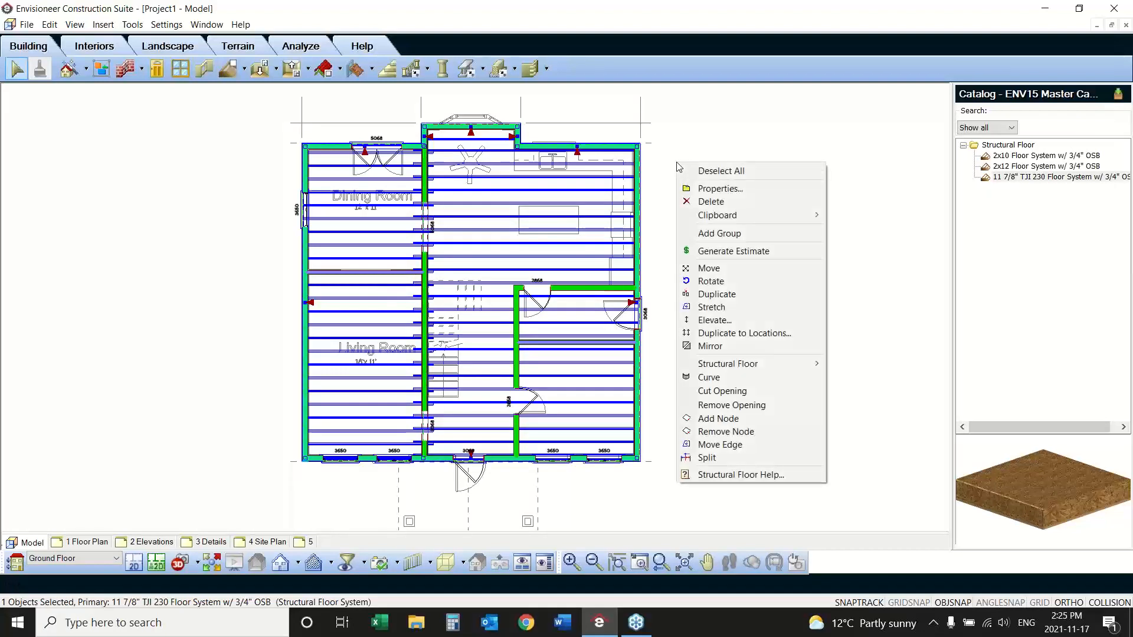
mouse_move(737, 364)
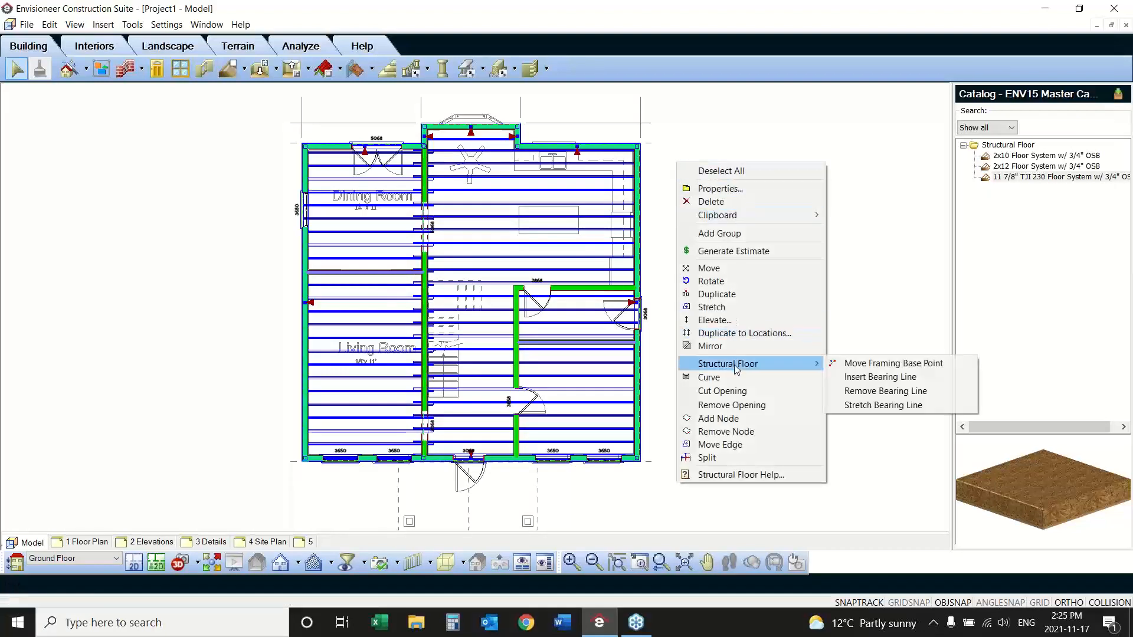
click(866, 377)
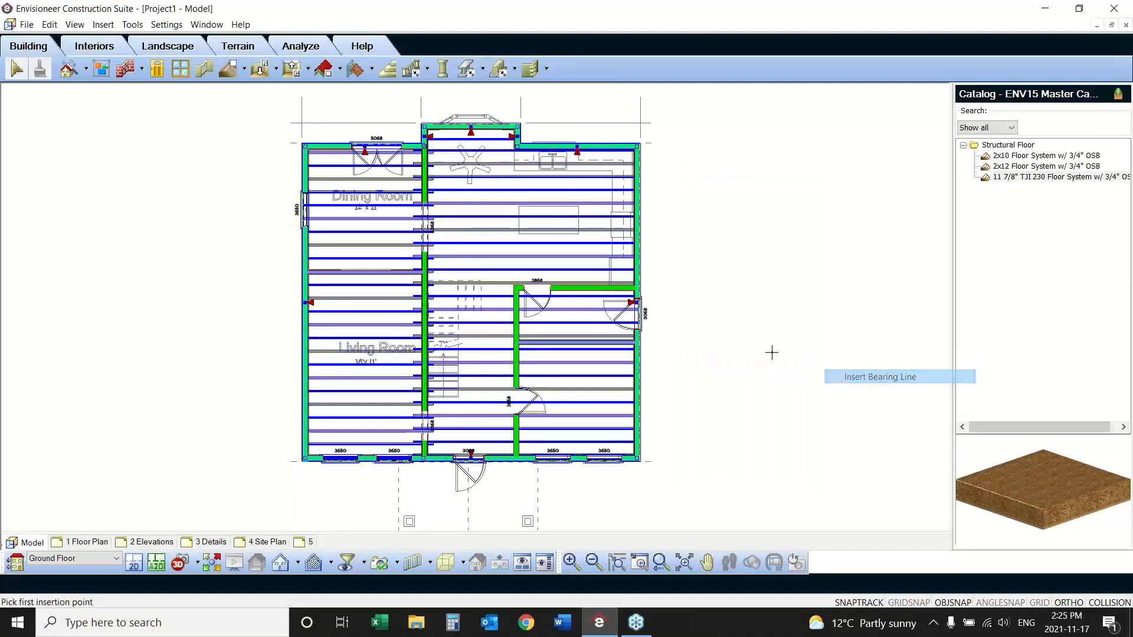
click(516, 462)
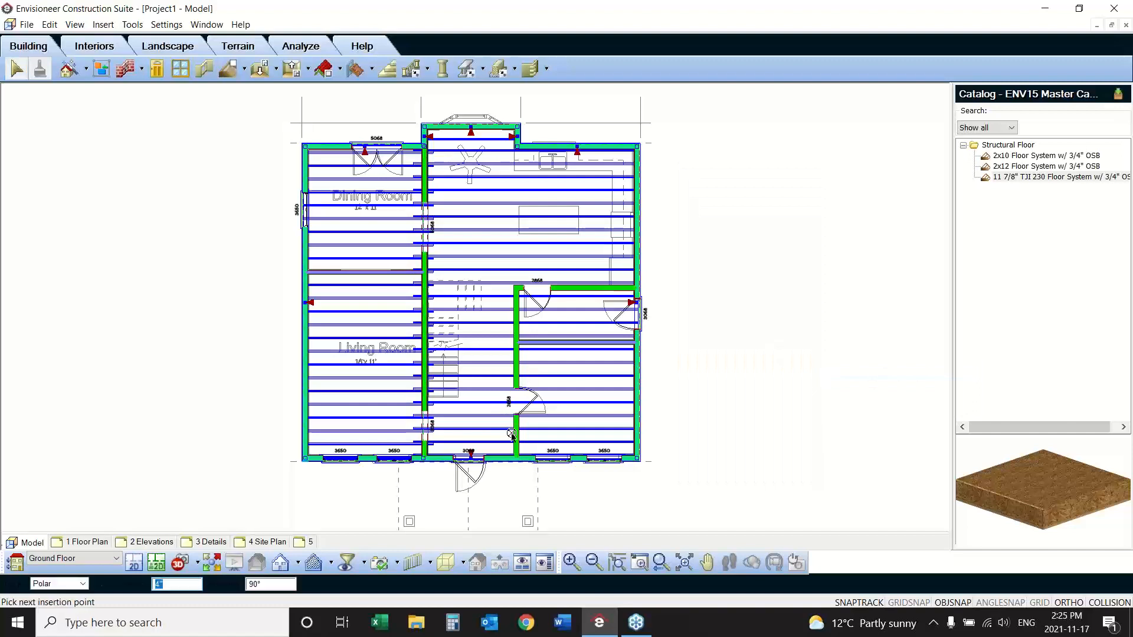
click(517, 144)
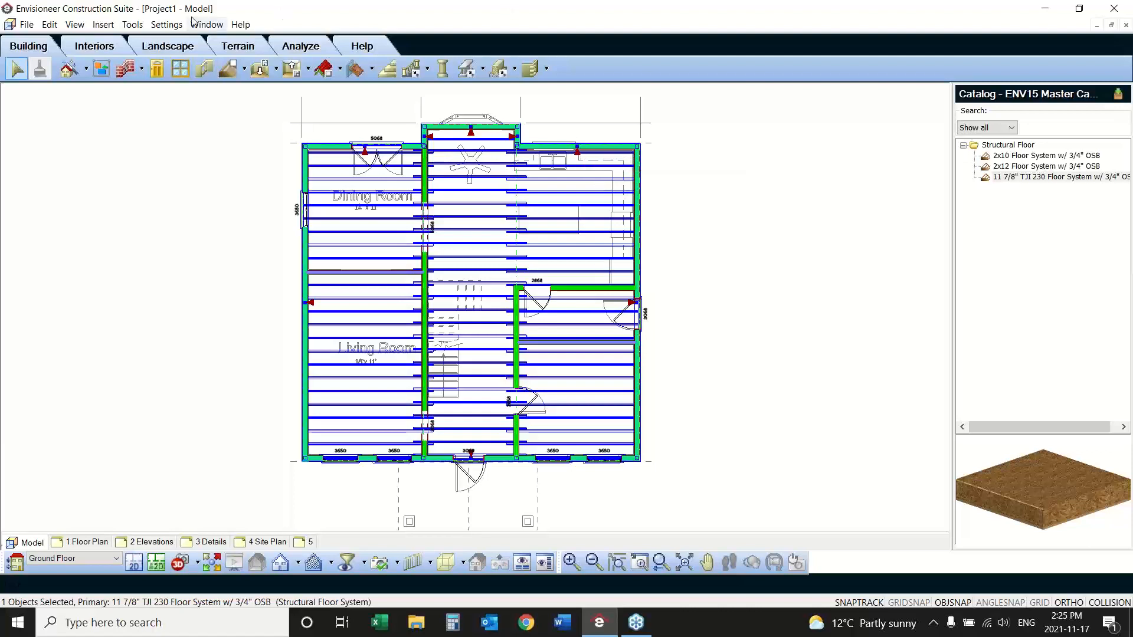
Step: Generate the project estimate and enlarge its quantity report to full screen
click(132, 24)
mouse_move(149, 85)
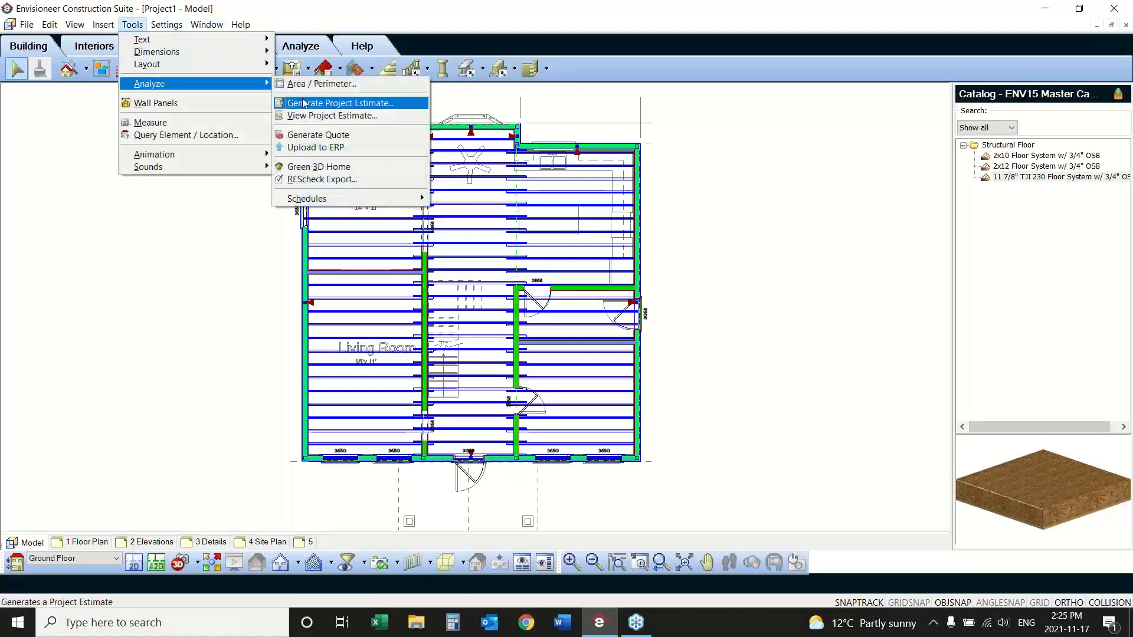
click(319, 107)
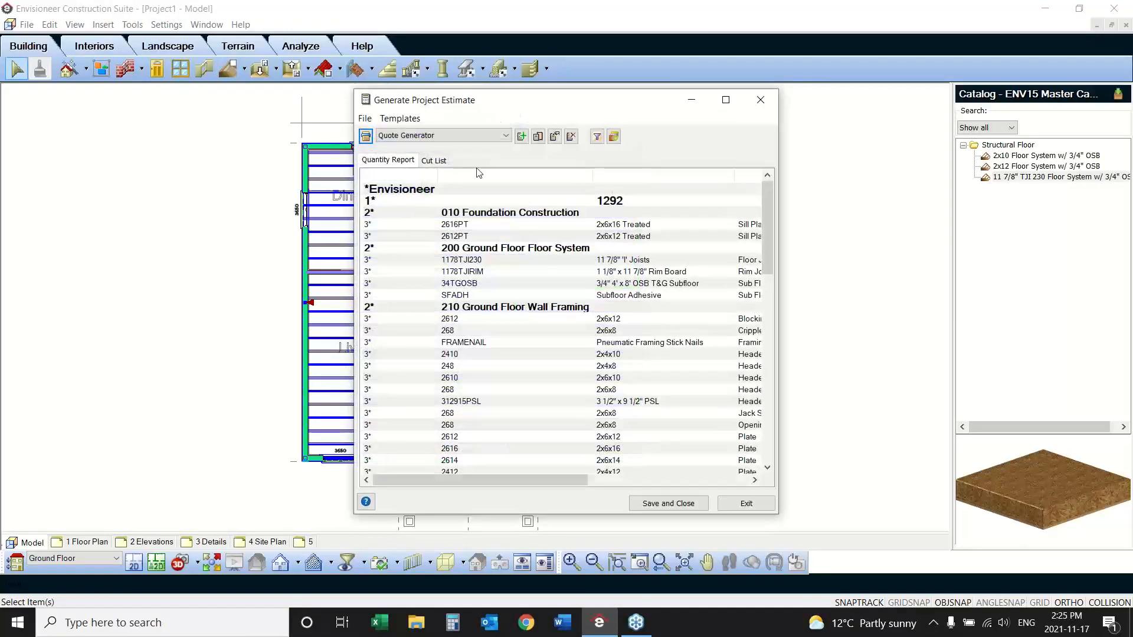
click(722, 103)
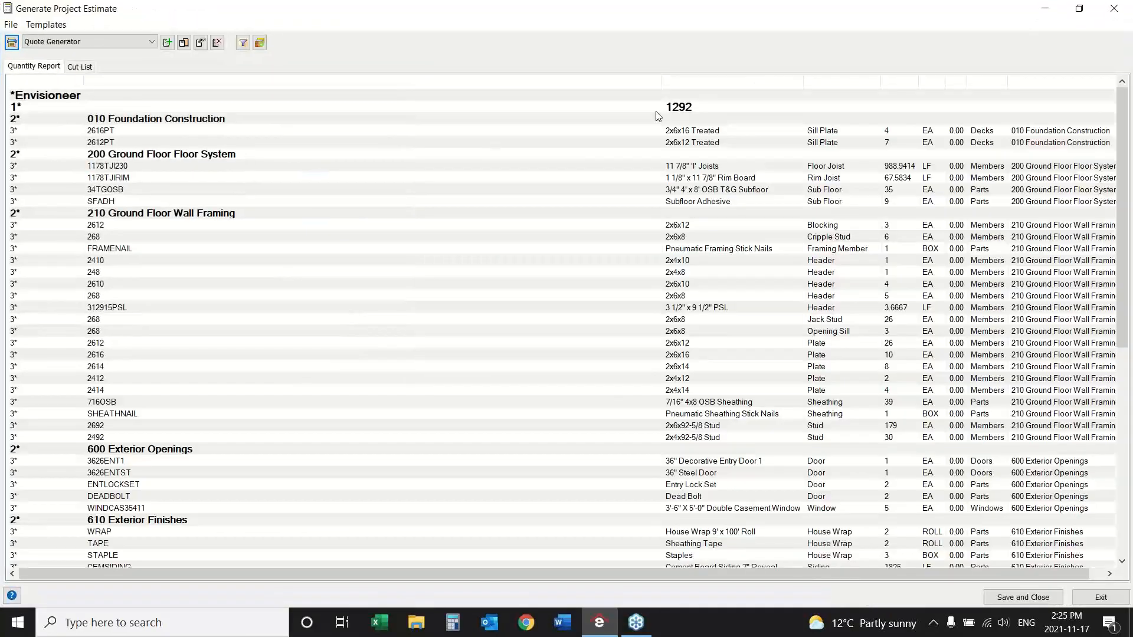
Step: Narrow the item code column in the quantity report, examine the foundation and ground floor system material rows, and exit the estimate
drag(660, 83, 354, 97)
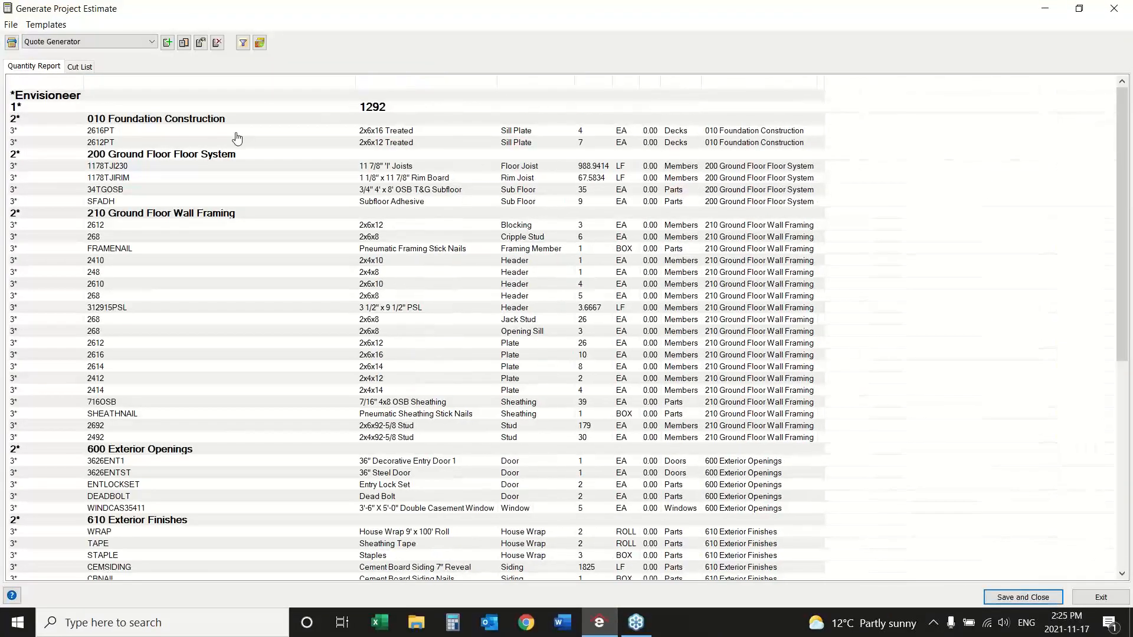
click(370, 132)
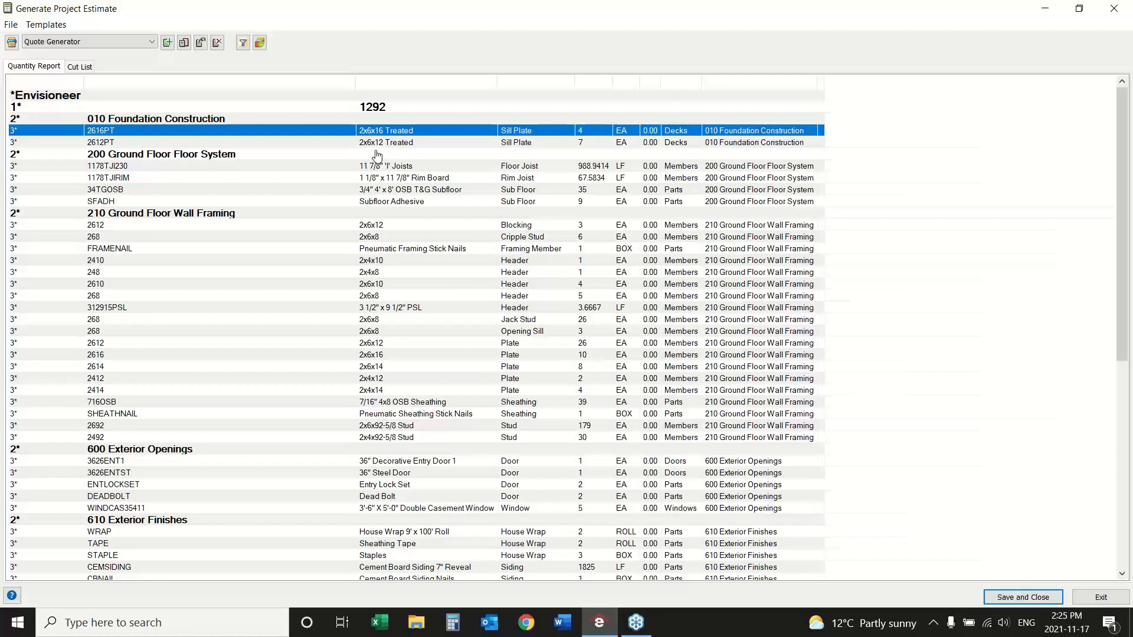
click(394, 144)
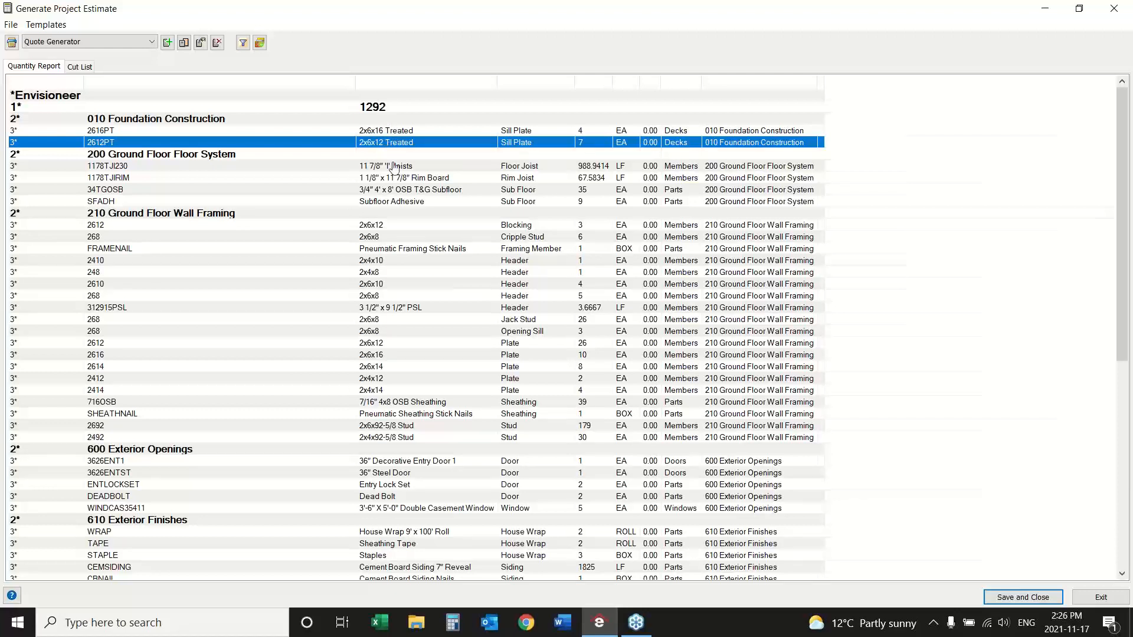
click(395, 167)
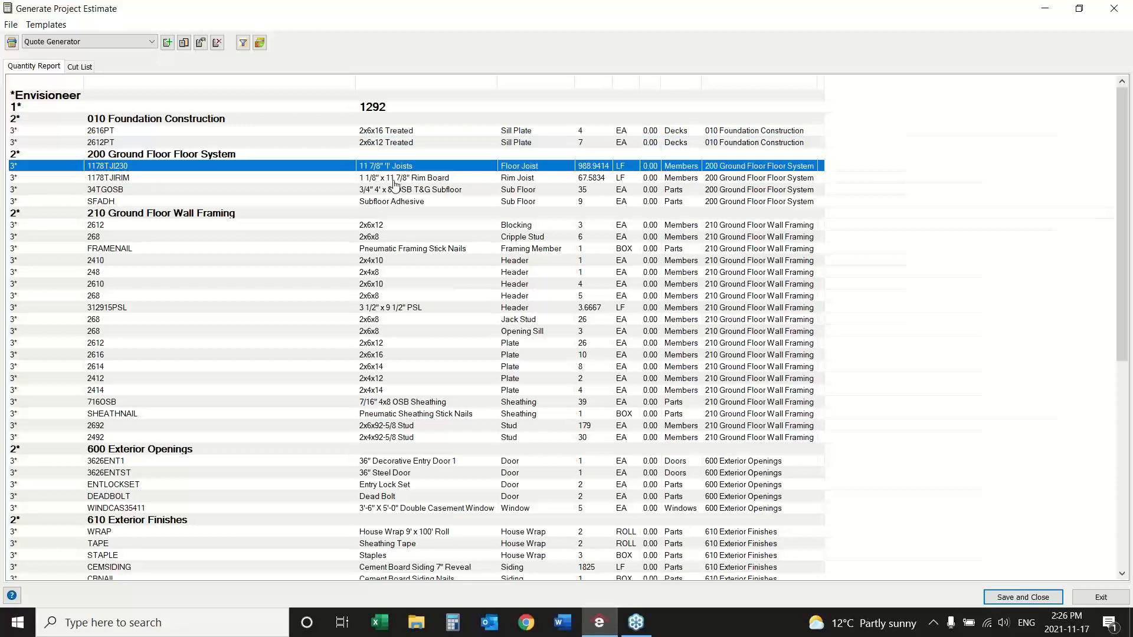
click(394, 178)
click(395, 190)
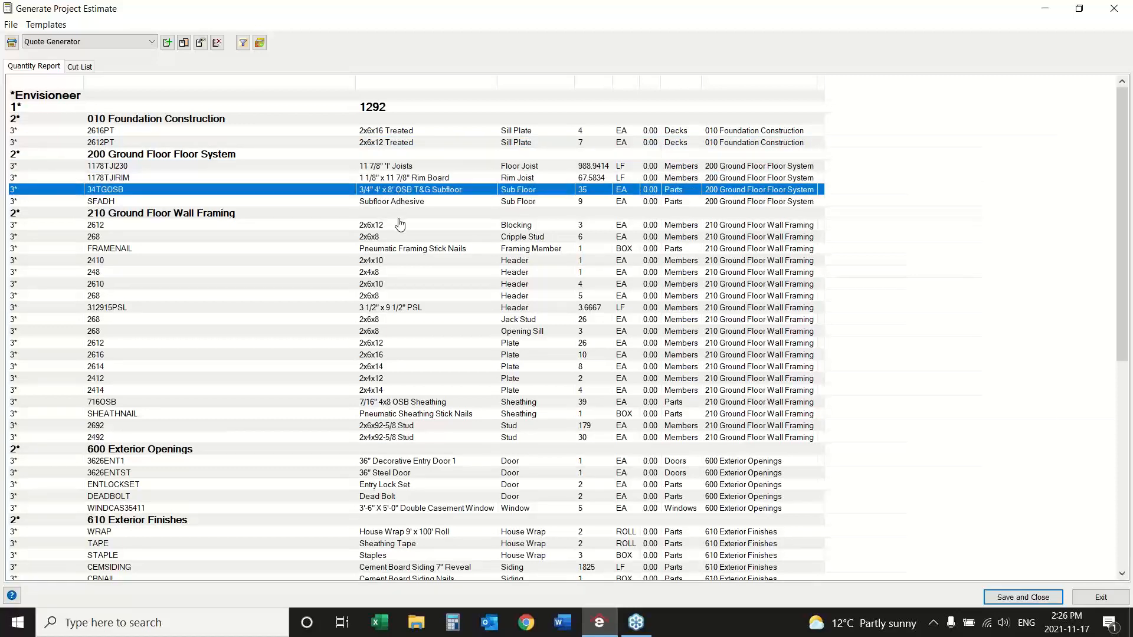
click(396, 204)
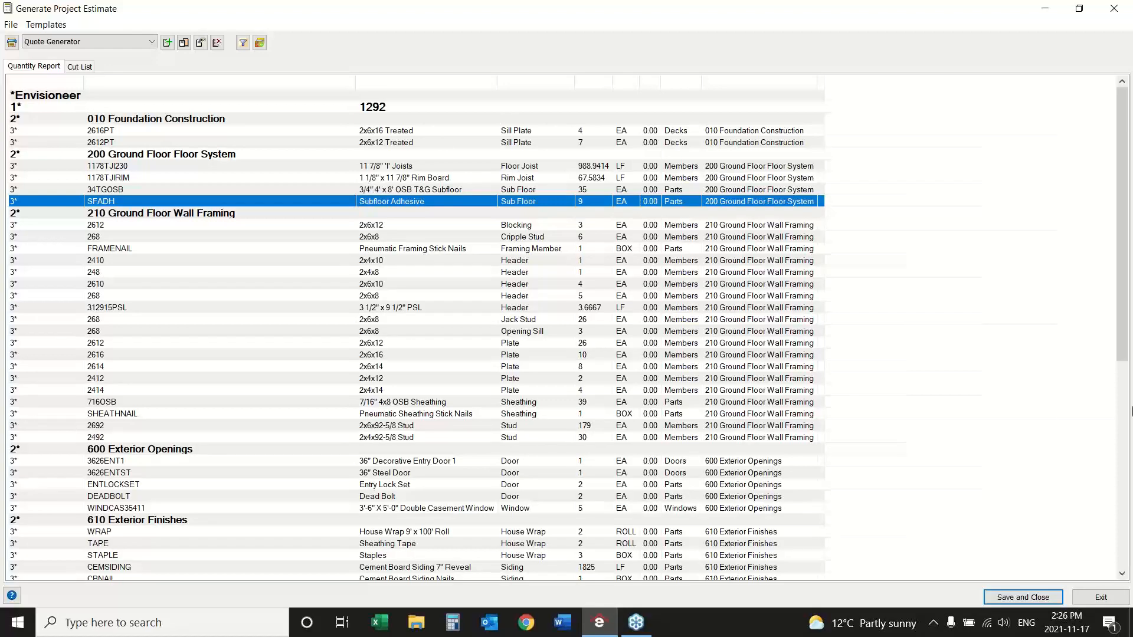
click(1093, 599)
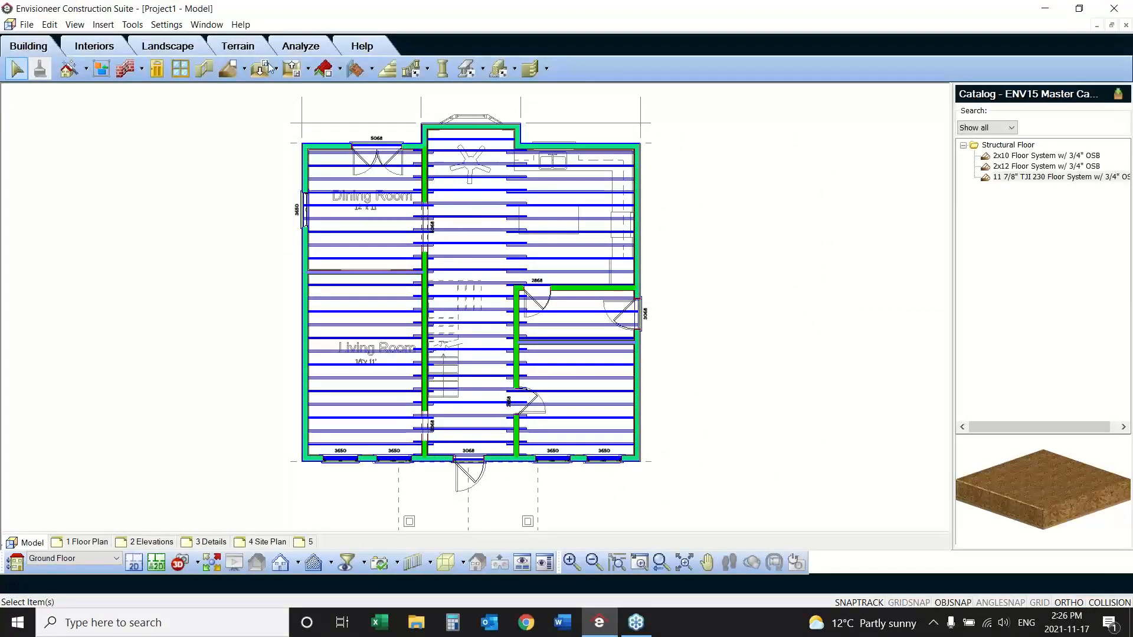
Step: Set up ceiling insertion by room in the 2D designer's plan using the 2x6 Framed 1/2" Drywall Ceiling
click(275, 69)
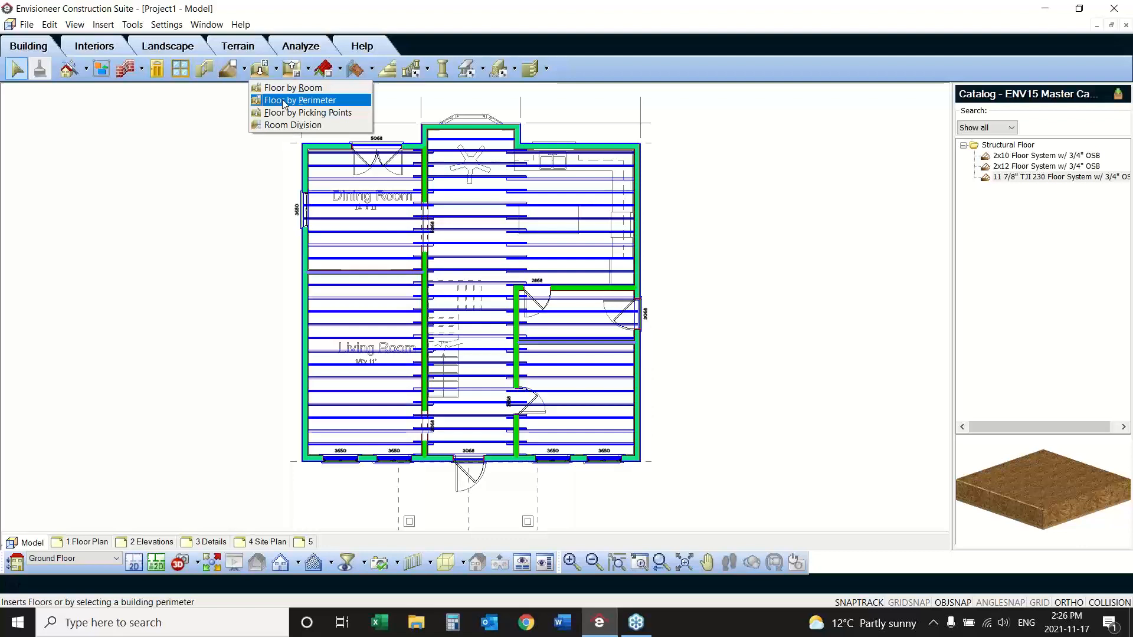
click(307, 68)
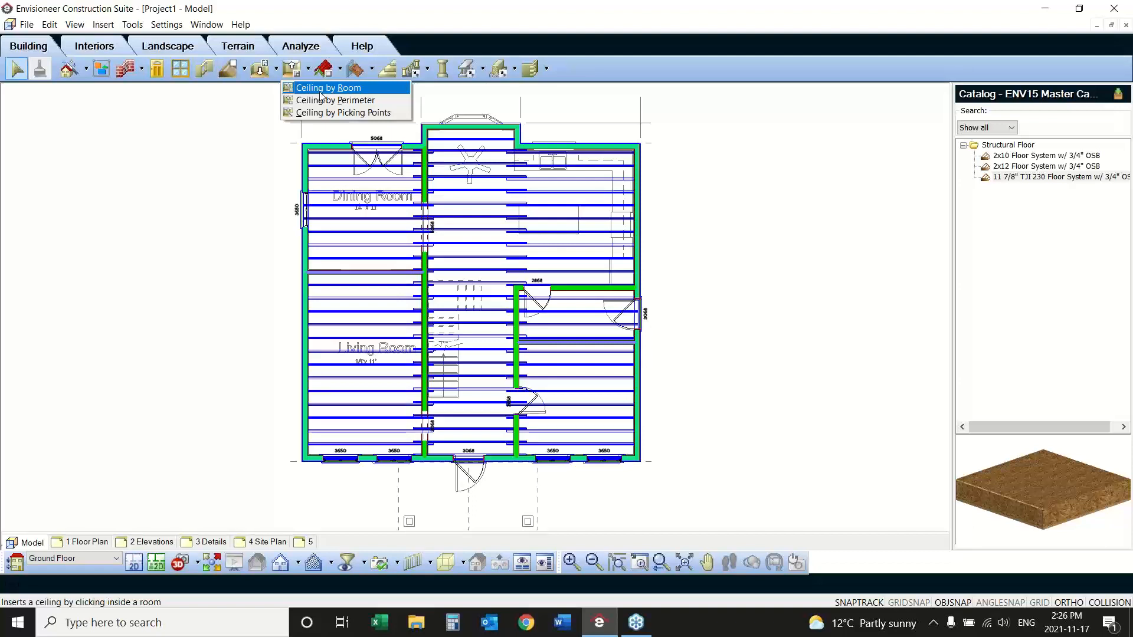
click(320, 93)
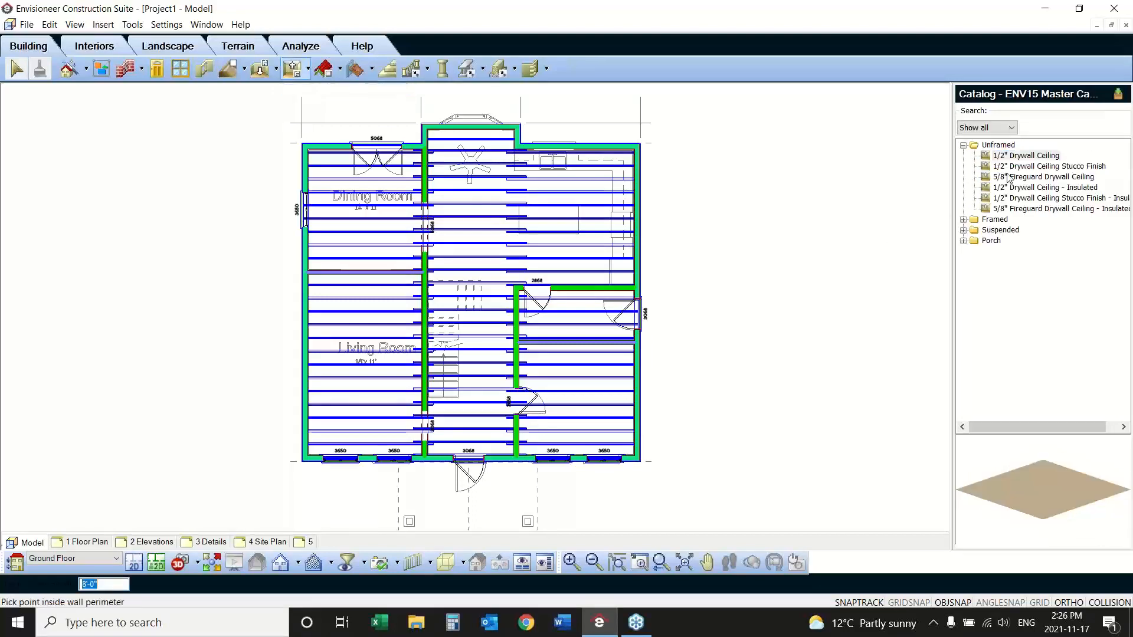
click(156, 563)
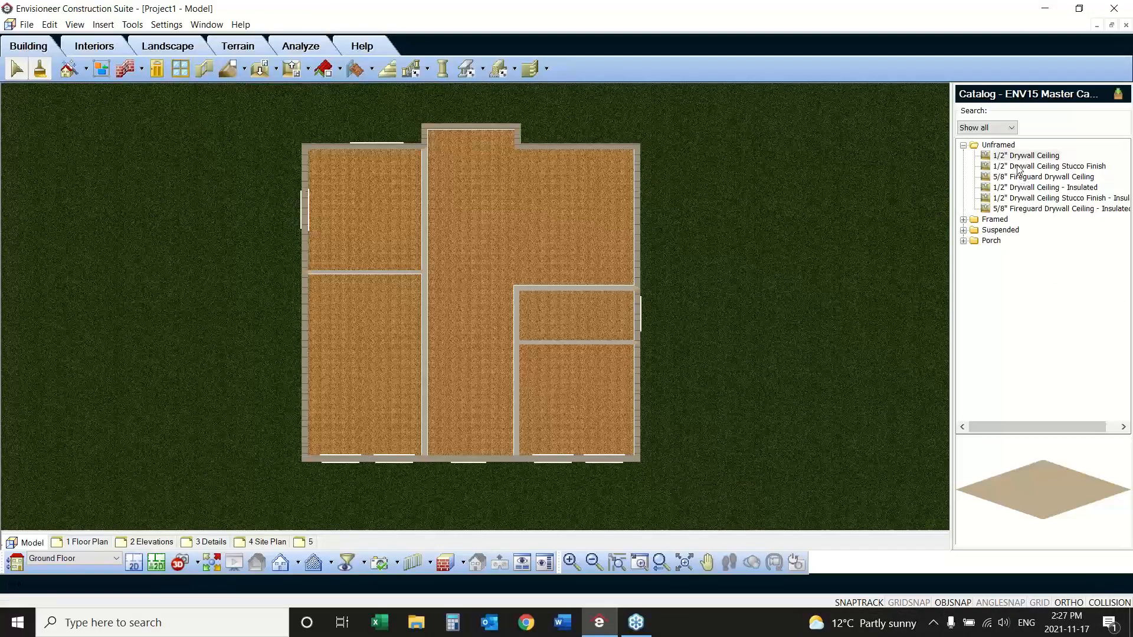
click(962, 219)
click(975, 240)
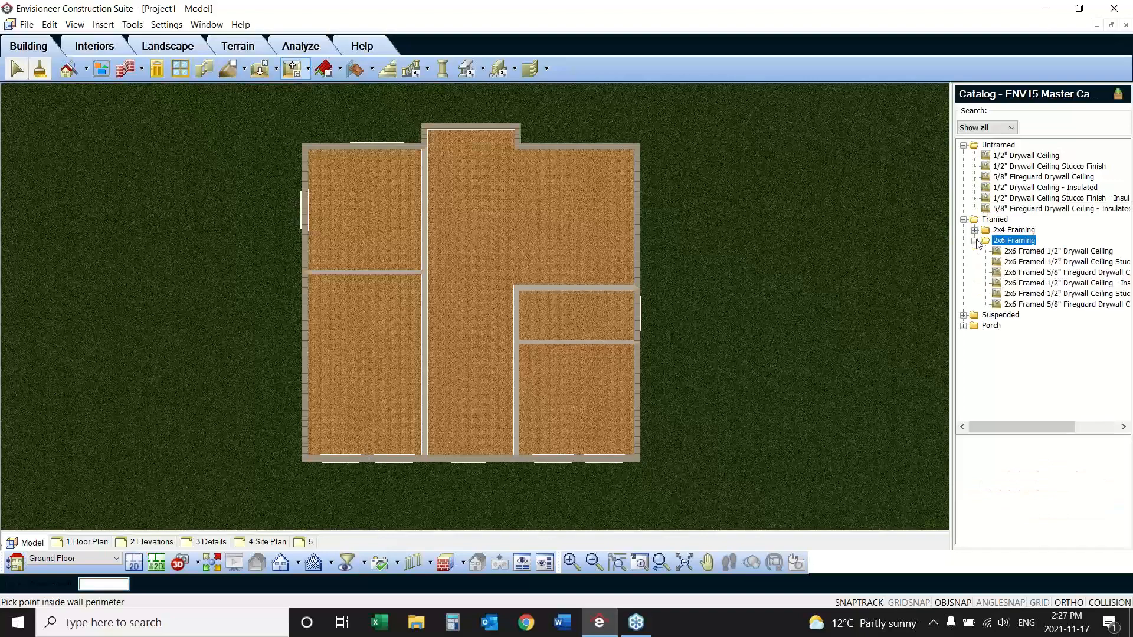
click(1031, 251)
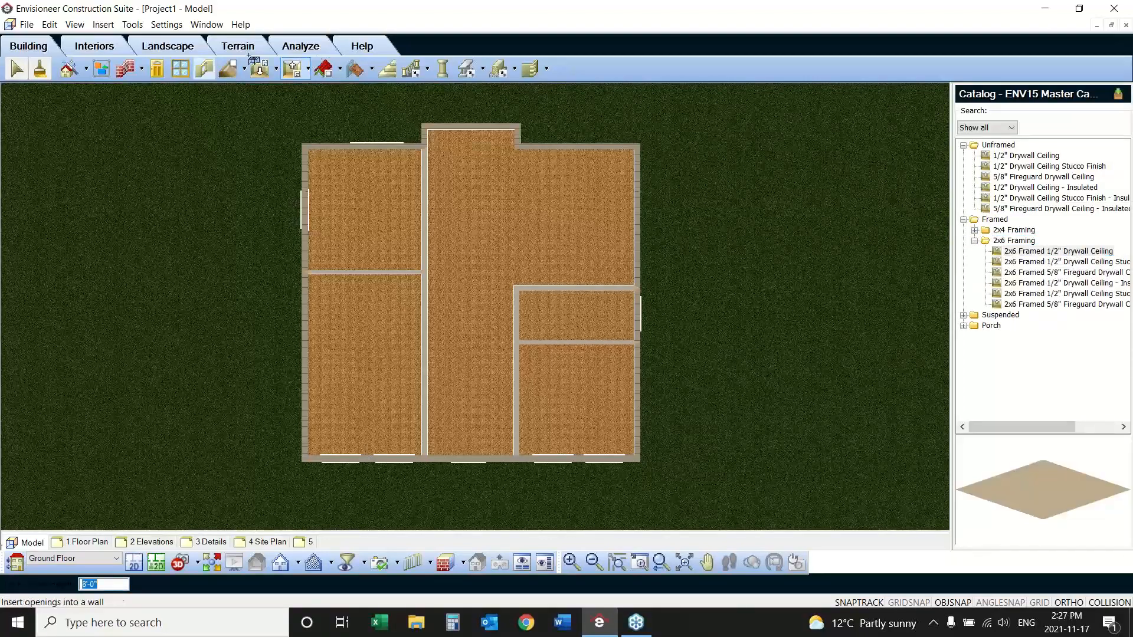
Step: Insert the framed drywall ceiling in all five ground-floor rooms, including the dining and living rooms, and finish the insertion
click(370, 221)
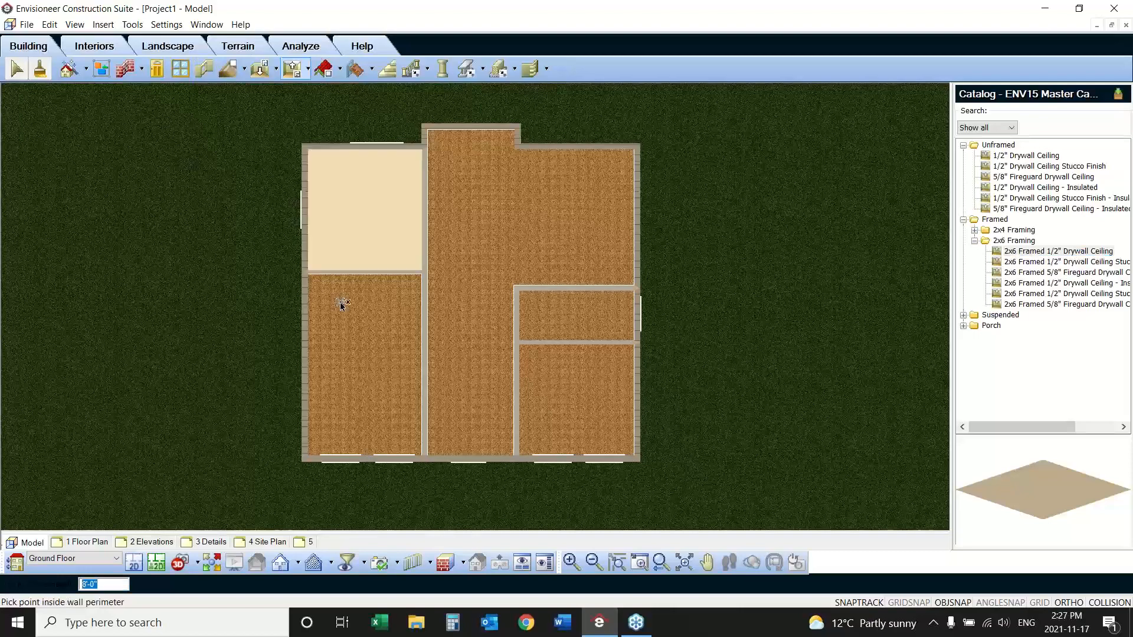
click(354, 363)
click(505, 377)
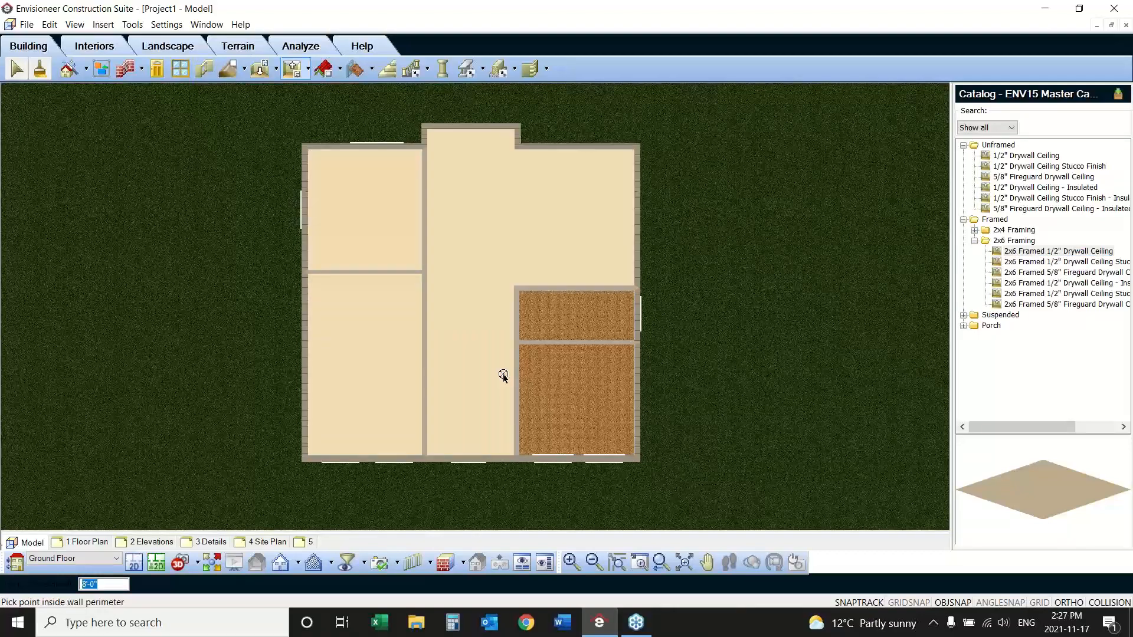
click(579, 324)
click(575, 388)
right_click(726, 301)
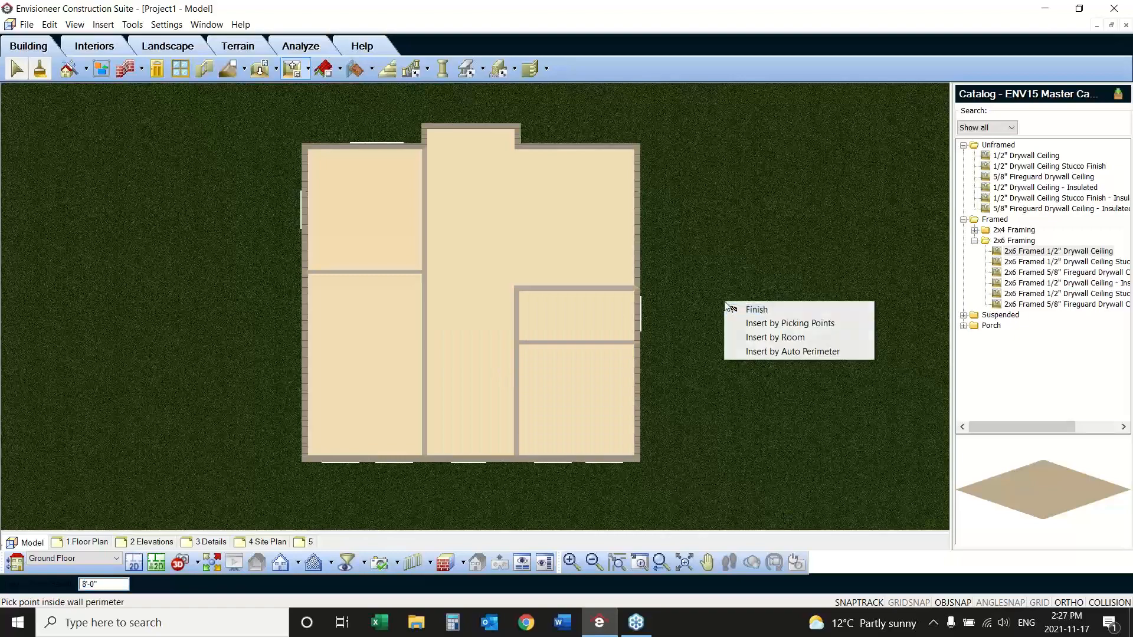
click(758, 308)
Step: Change the dining room ceiling's type to Tray in its properties
click(366, 270)
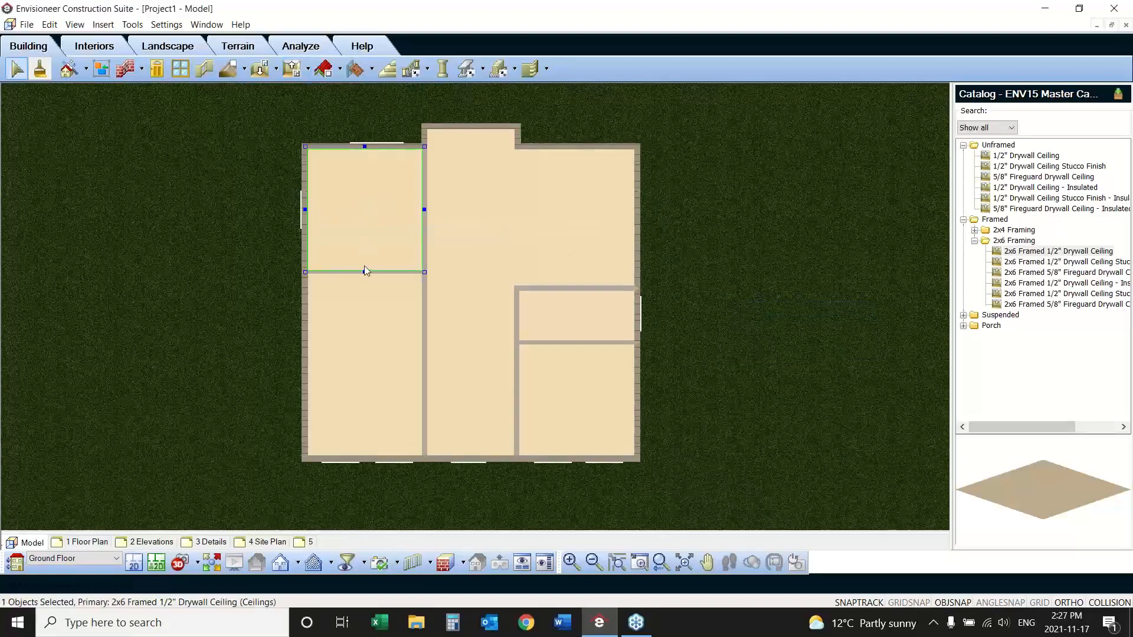
right_click(361, 204)
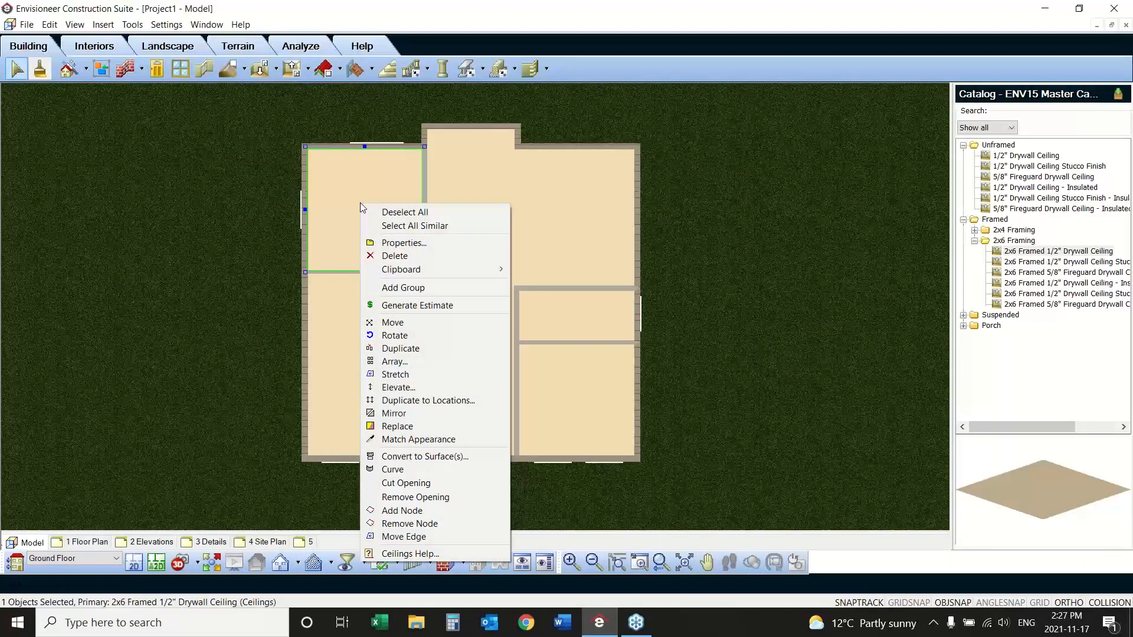
click(416, 243)
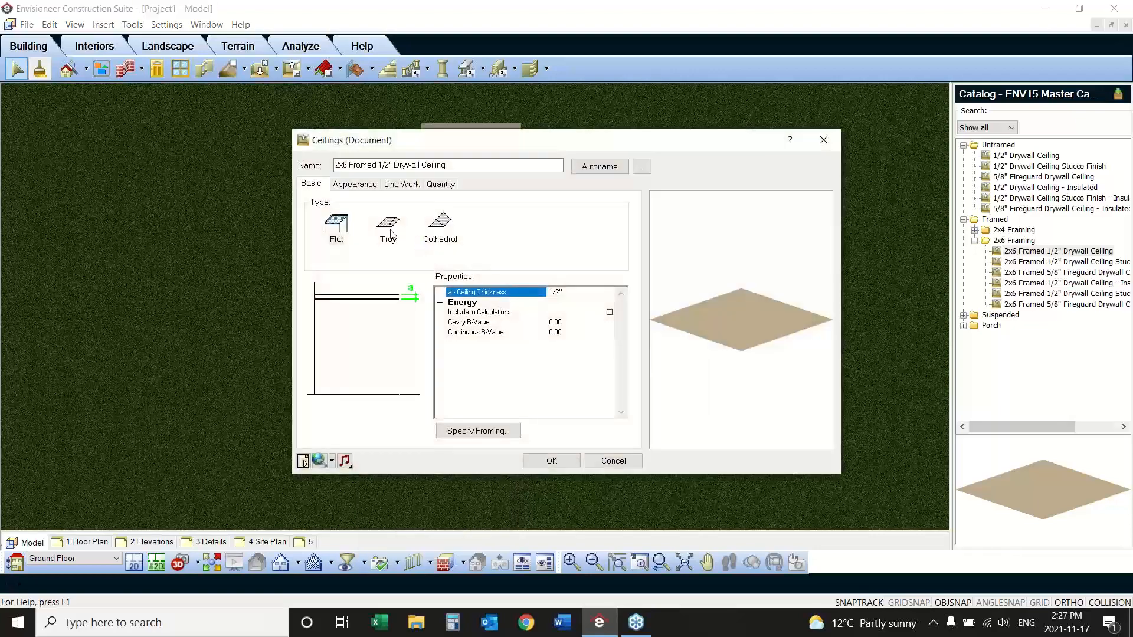
click(388, 227)
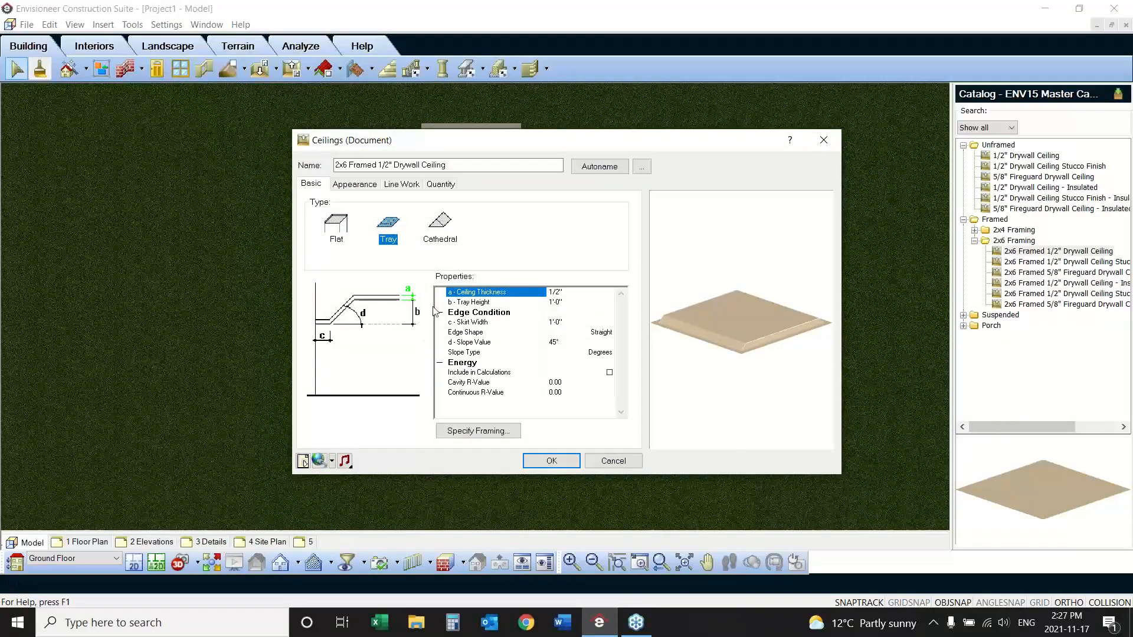
click(442, 224)
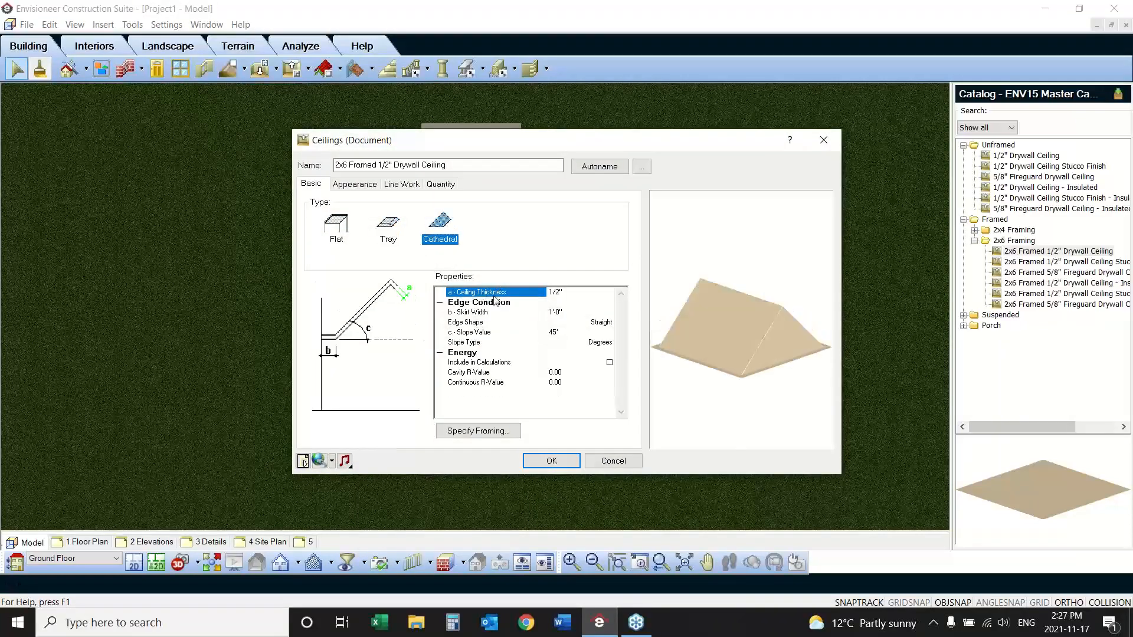
click(394, 233)
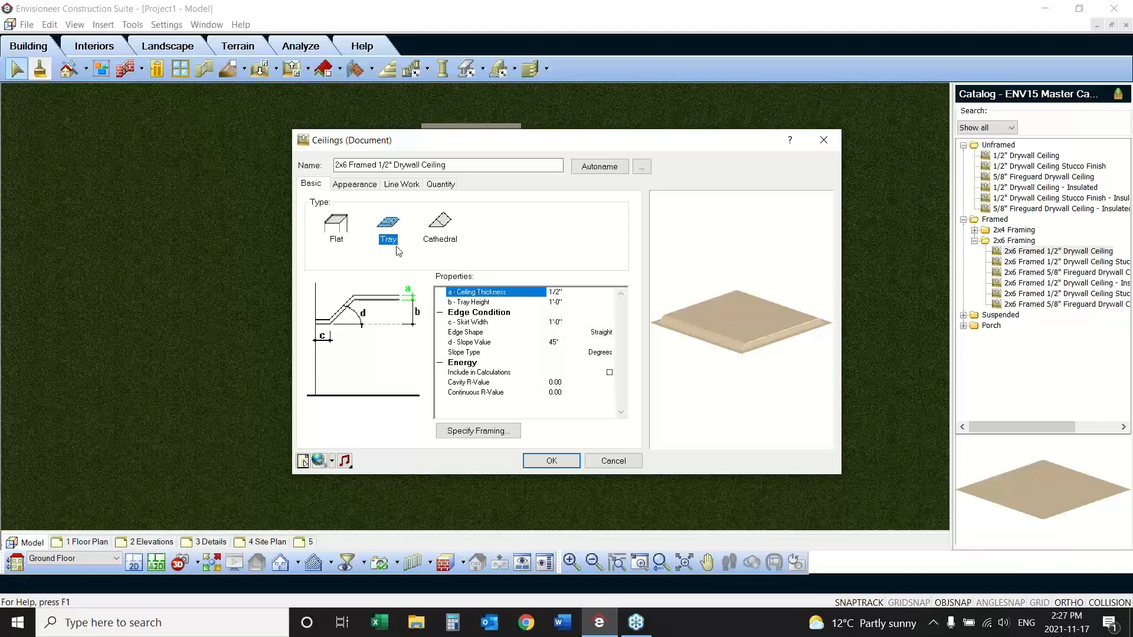
click(551, 461)
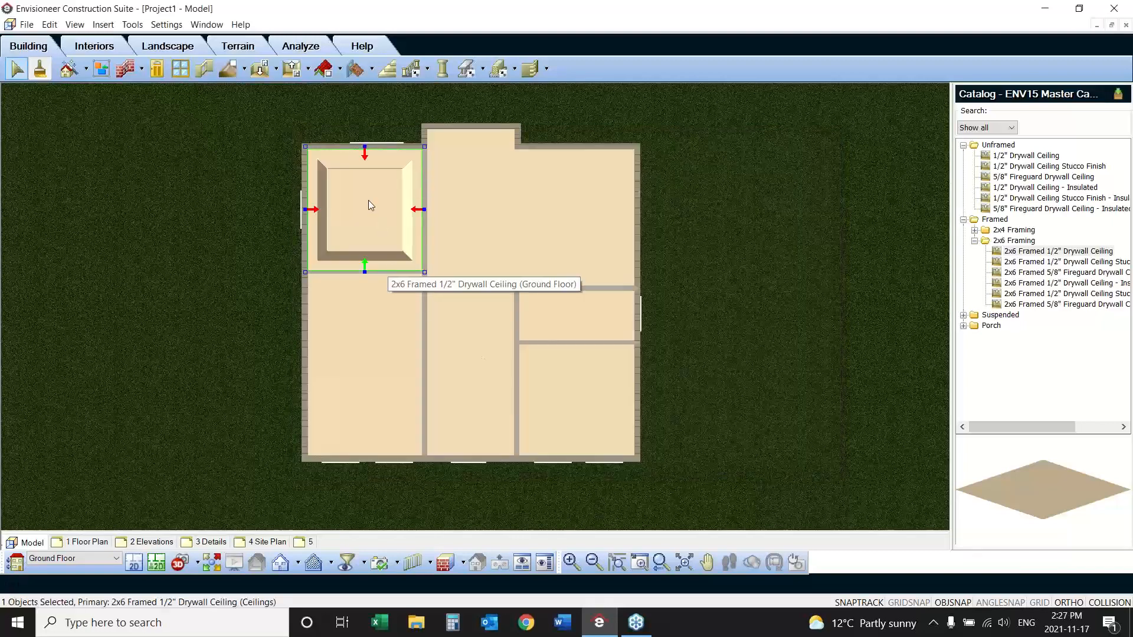
Step: View the house in 3D from the front-left corner with only the framing displayed in Rendered Outline mode
click(211, 563)
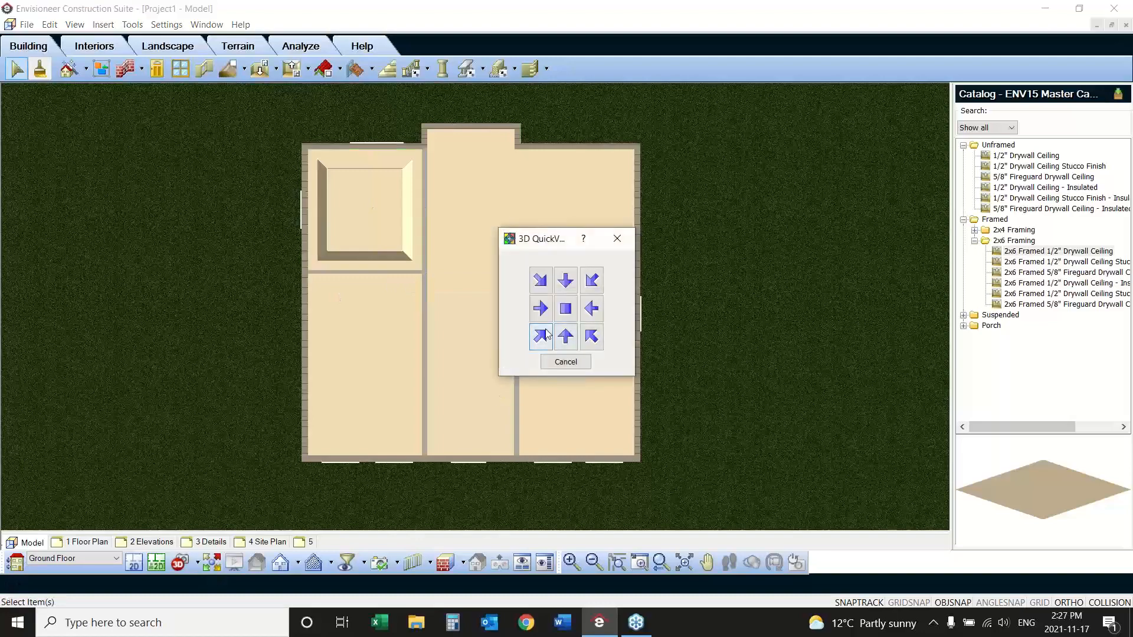
click(544, 332)
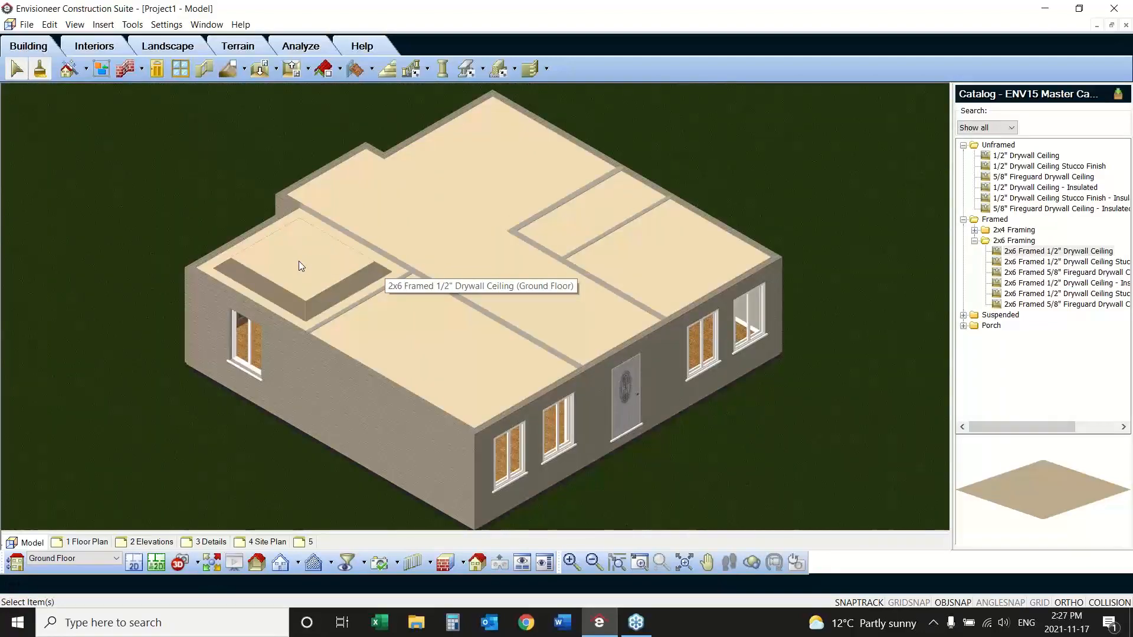
click(75, 24)
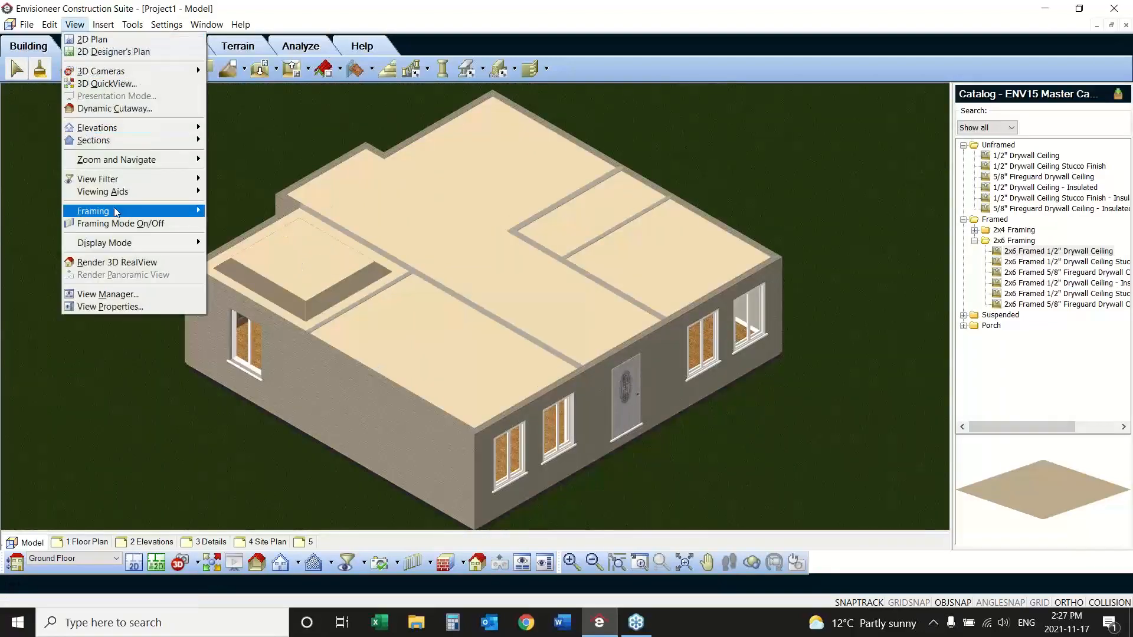
mouse_move(117, 213)
click(248, 210)
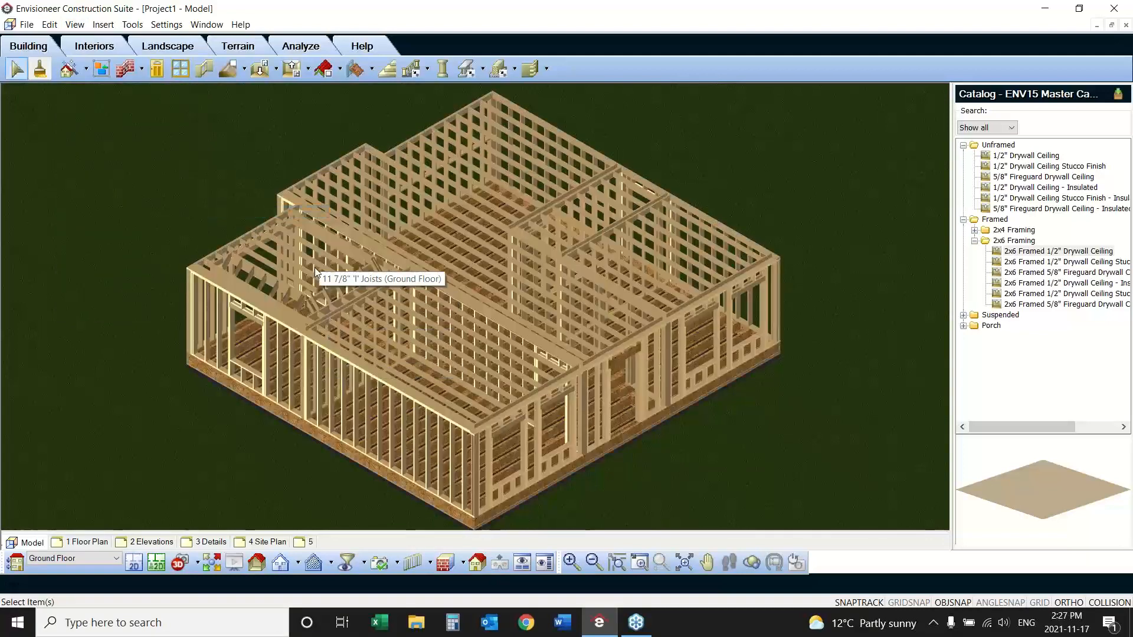
click(463, 563)
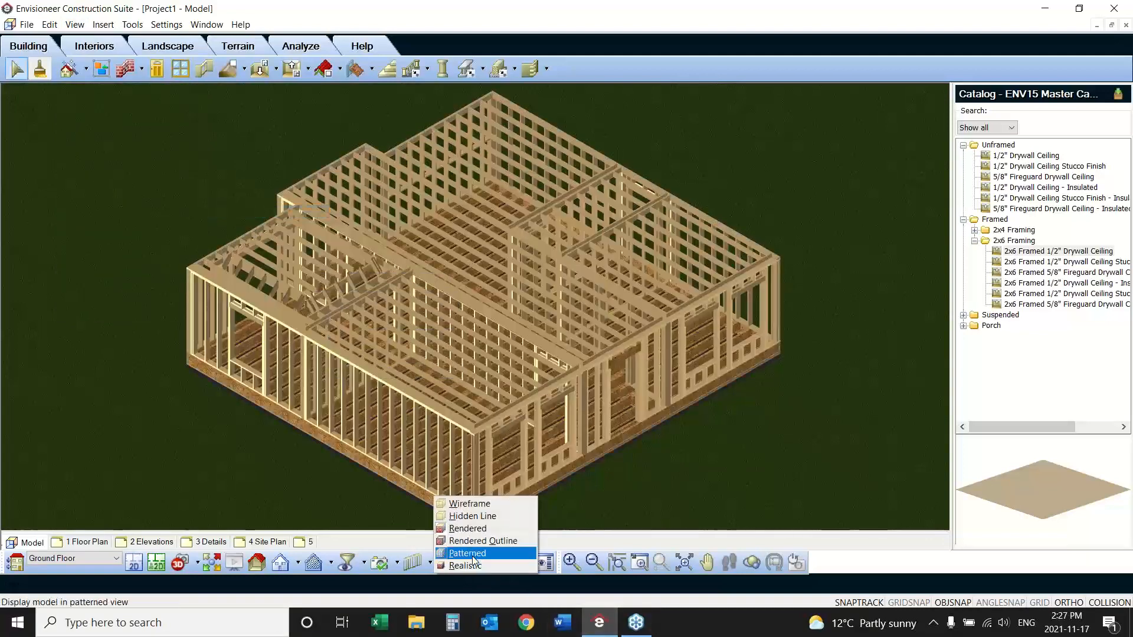
click(476, 540)
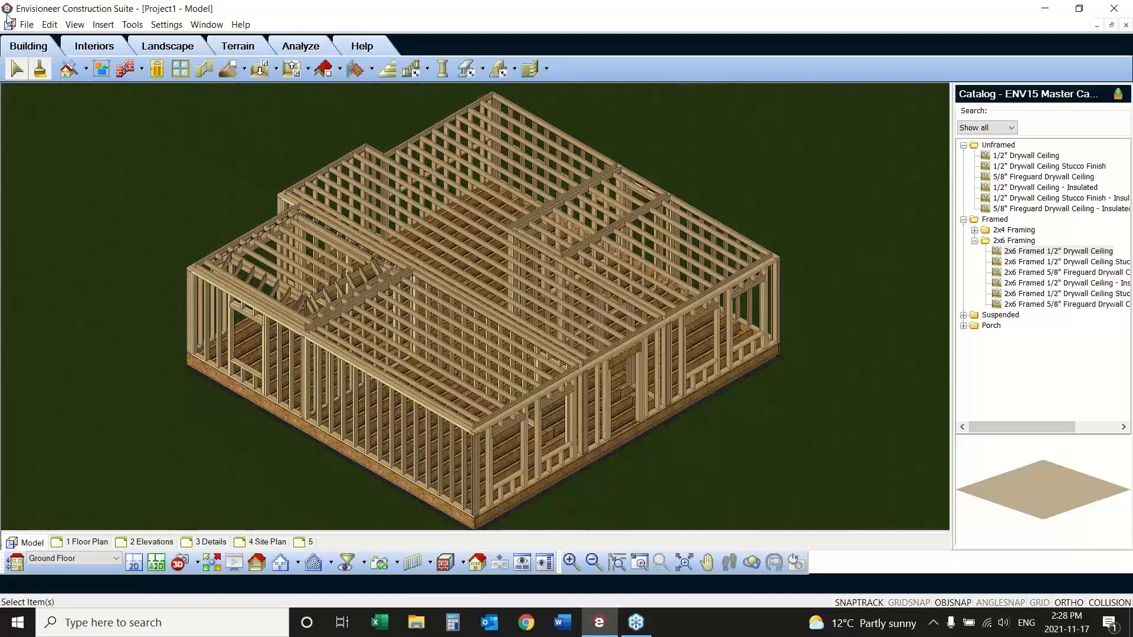
Step: Display everything but the framing and return to the 2D plan of the ground floor
click(75, 24)
mouse_move(148, 211)
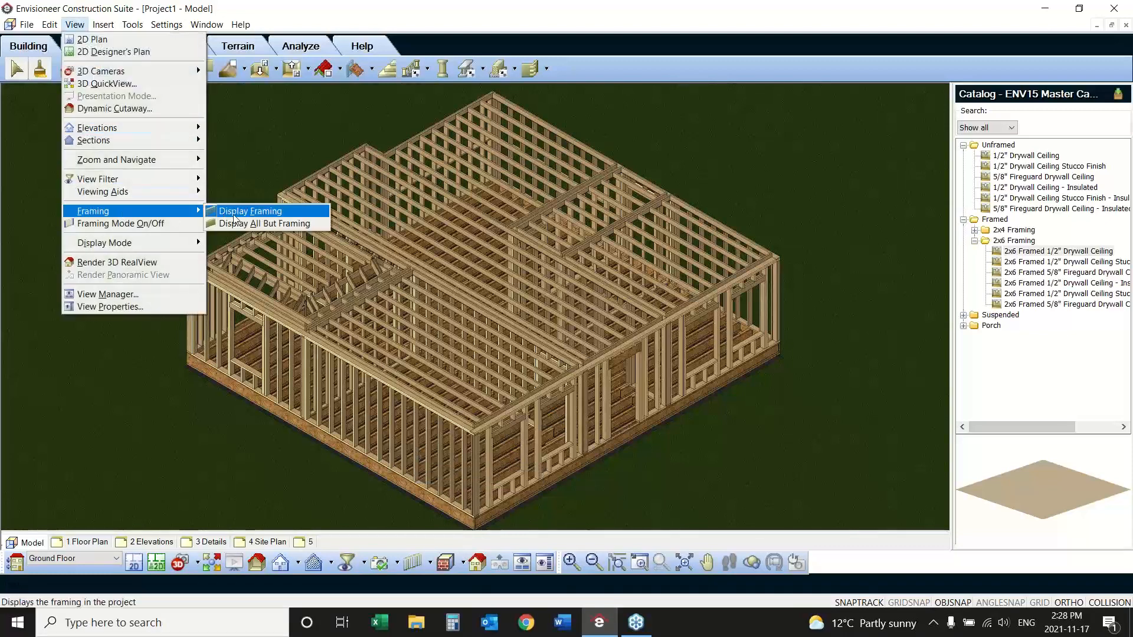
click(242, 227)
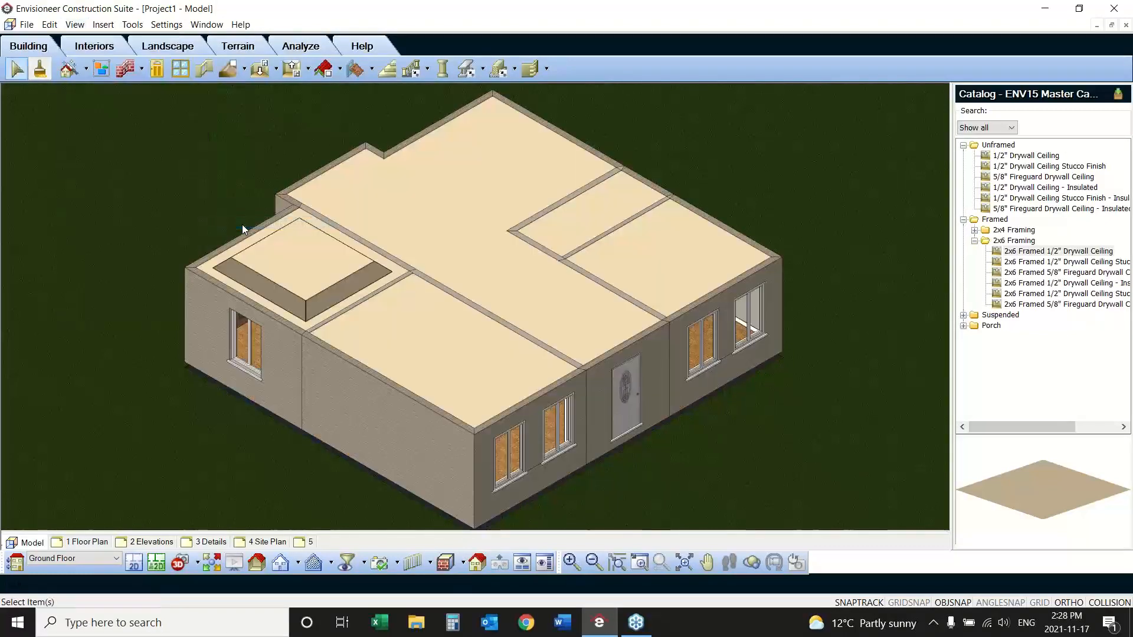
click(134, 562)
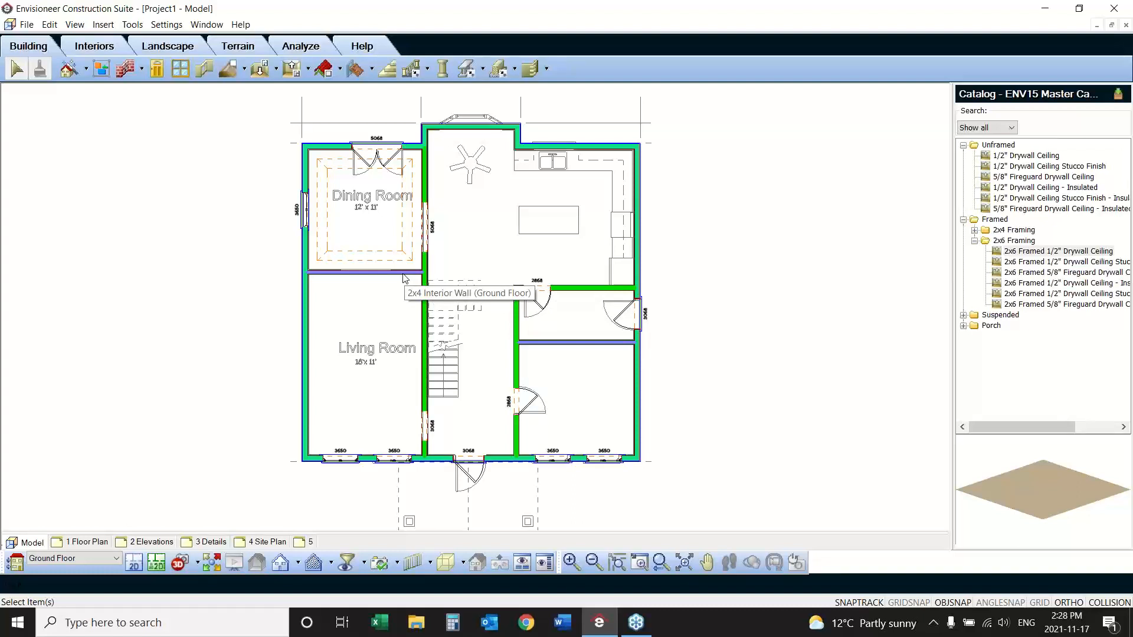
Step: Insert the 8/12 Slope Hip Roof - Shingles over the whole house and view it in 3D from the front-left corner
click(328, 69)
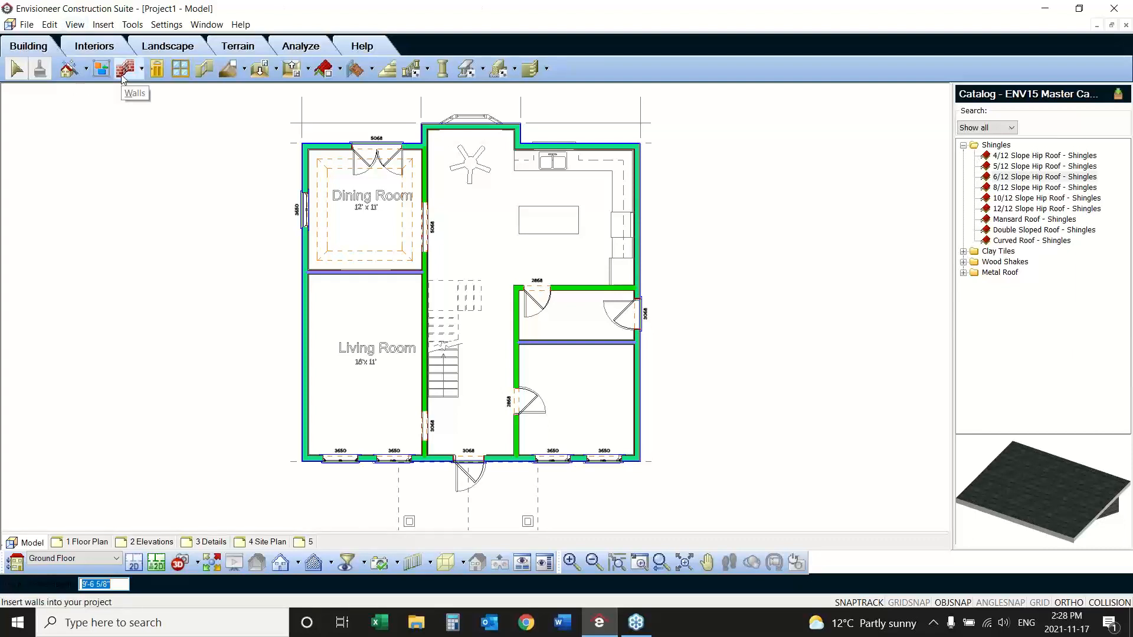
click(1033, 219)
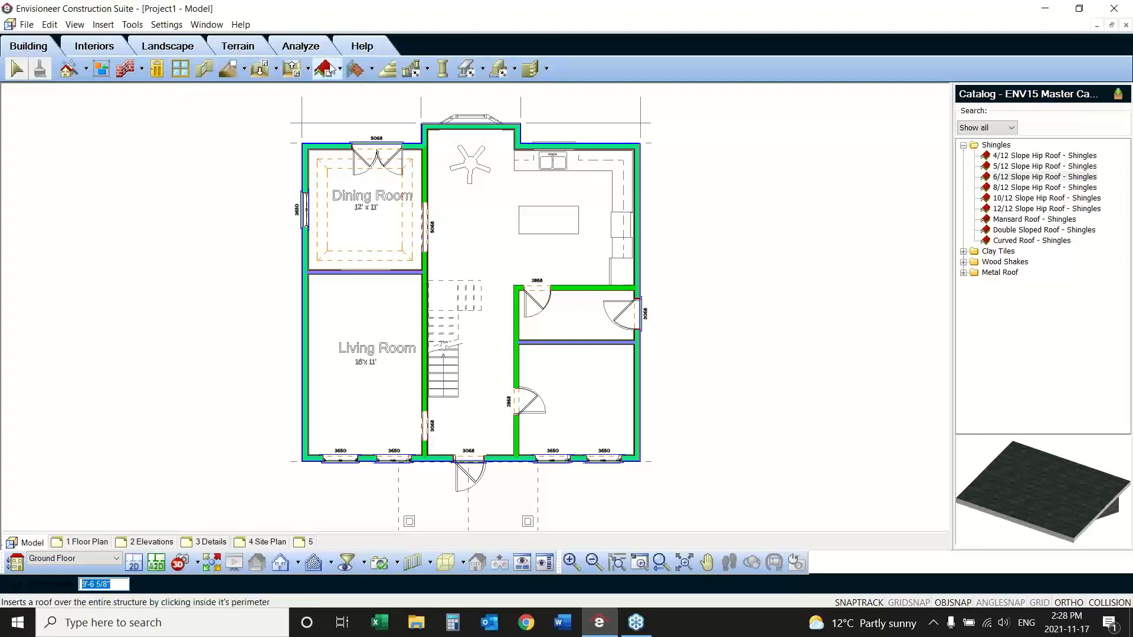
click(1014, 188)
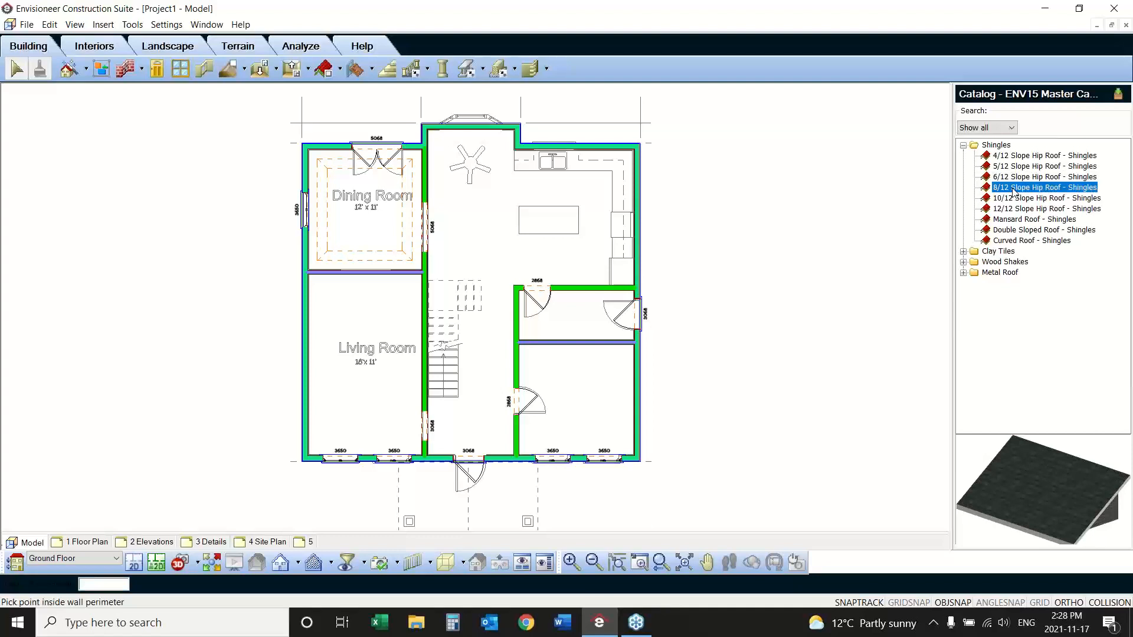
click(491, 250)
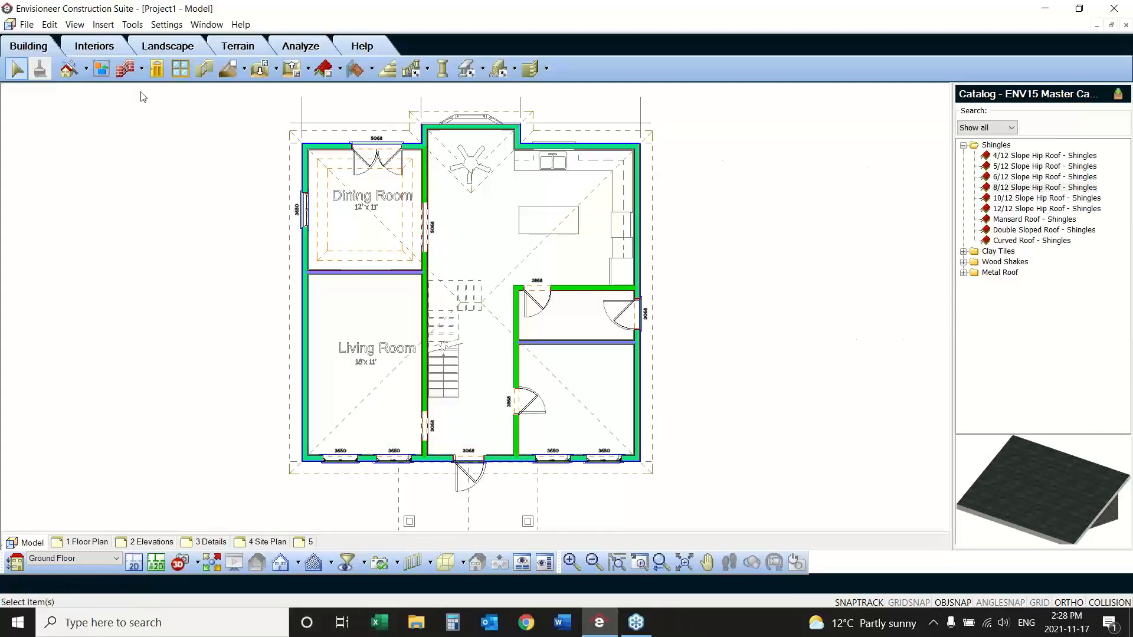
click(178, 562)
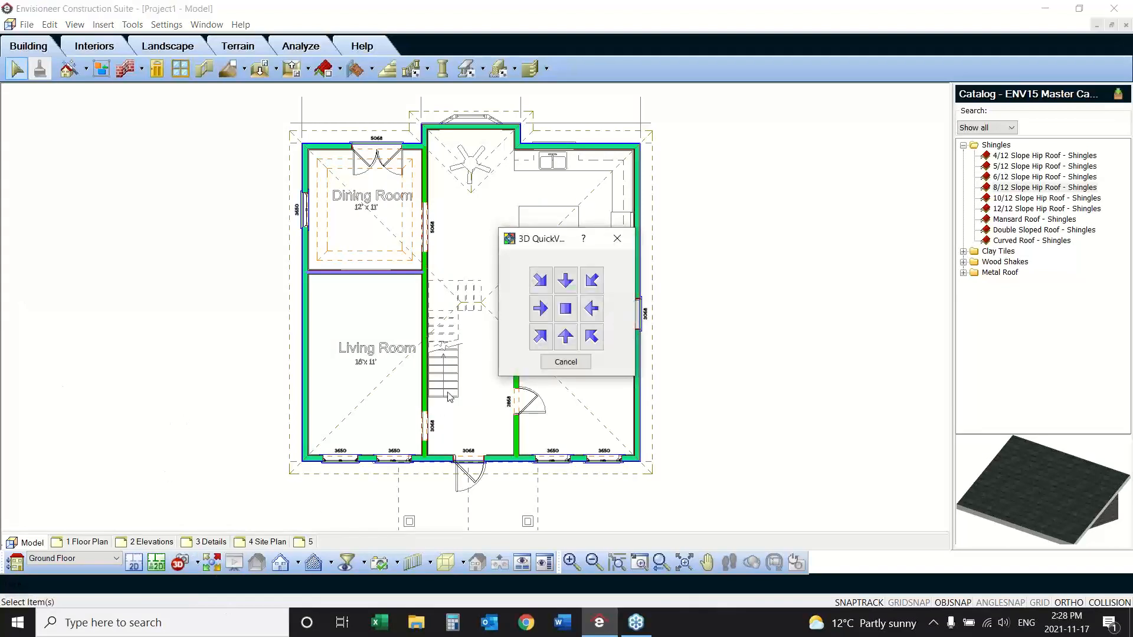
click(541, 340)
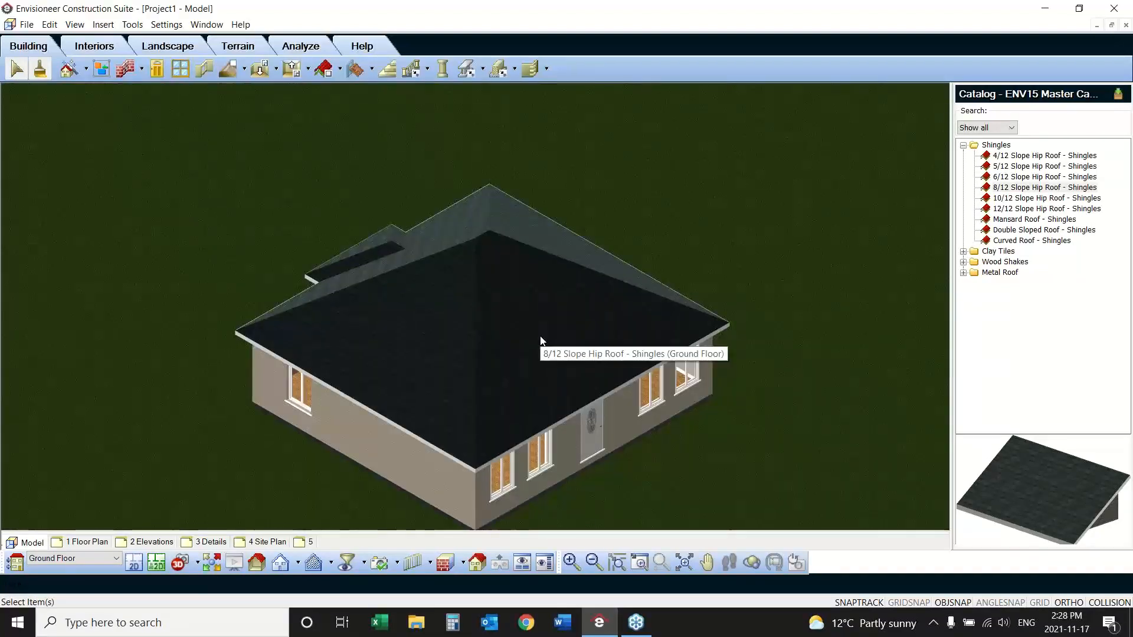
Step: In the properties of the roof's two side edges, set the slope value to 4 and the overhang to 2'-0"
click(409, 339)
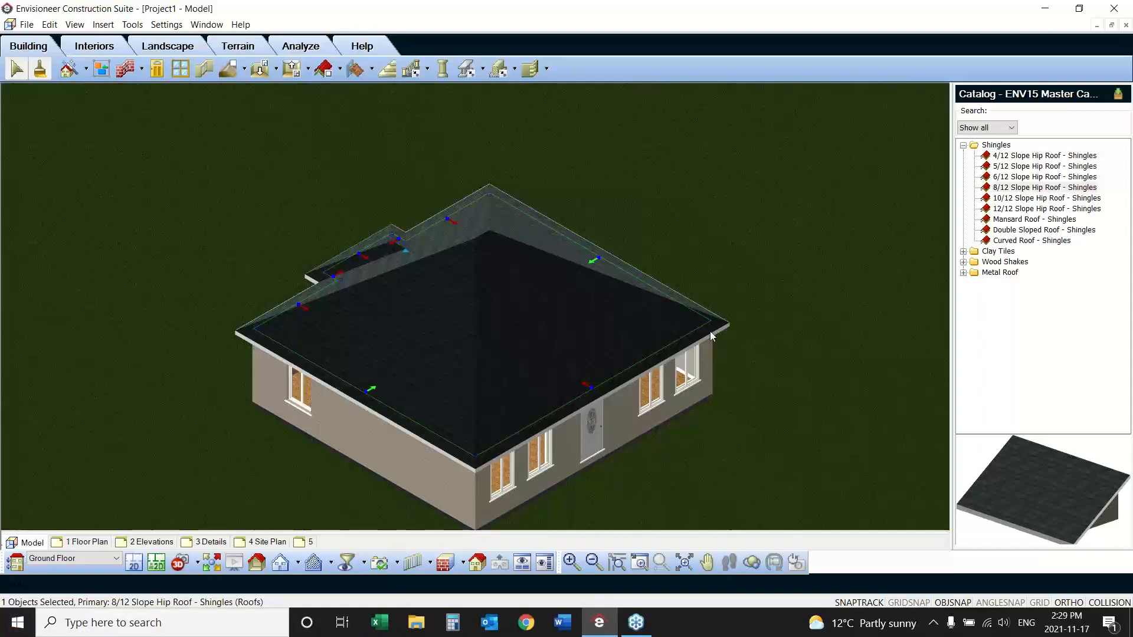
right_click(685, 172)
click(751, 212)
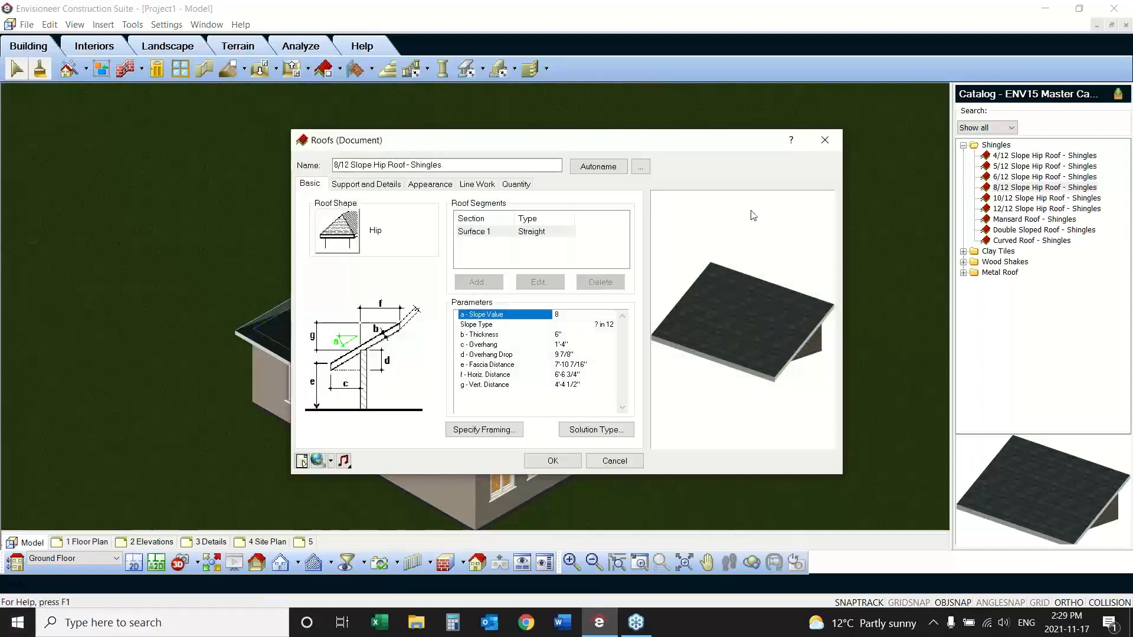
drag(480, 138, 879, 131)
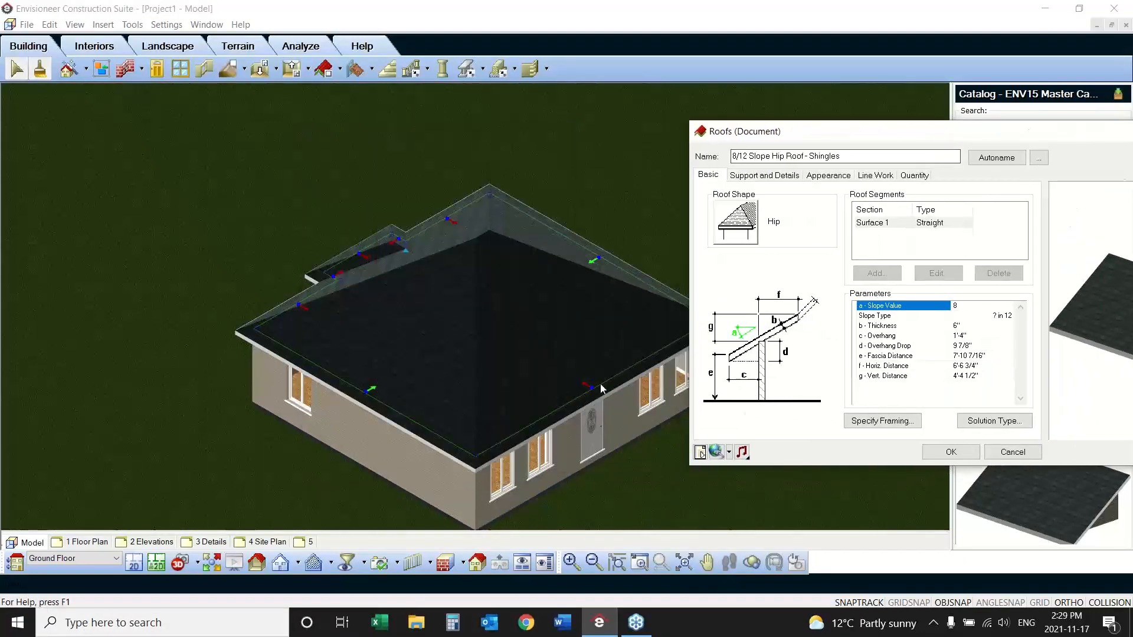
drag(791, 131, 453, 93)
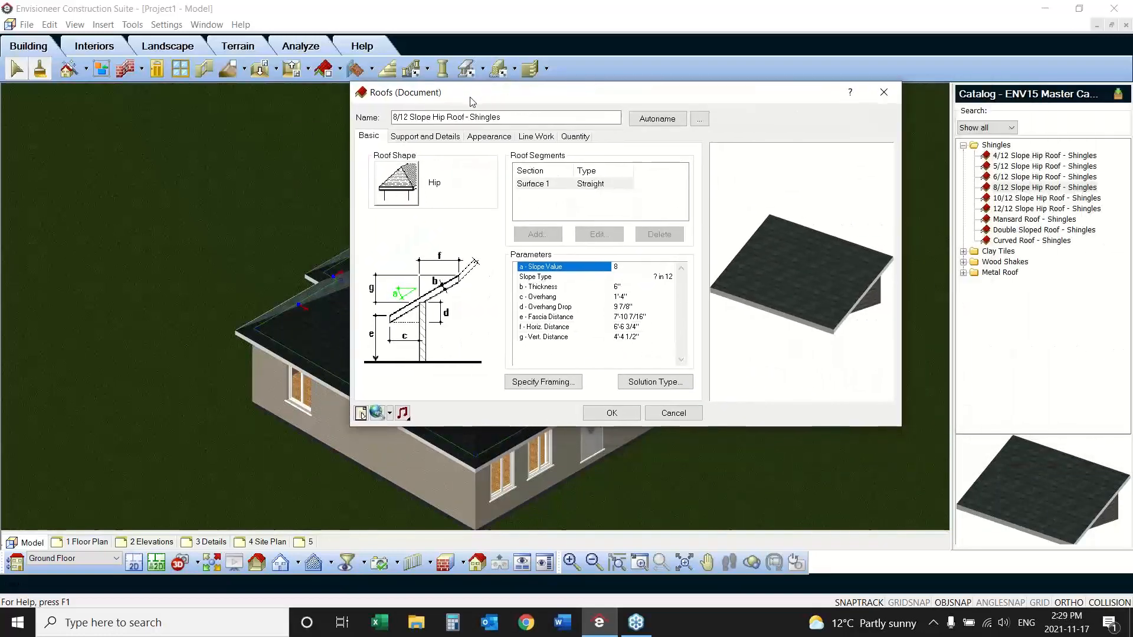
click(630, 270)
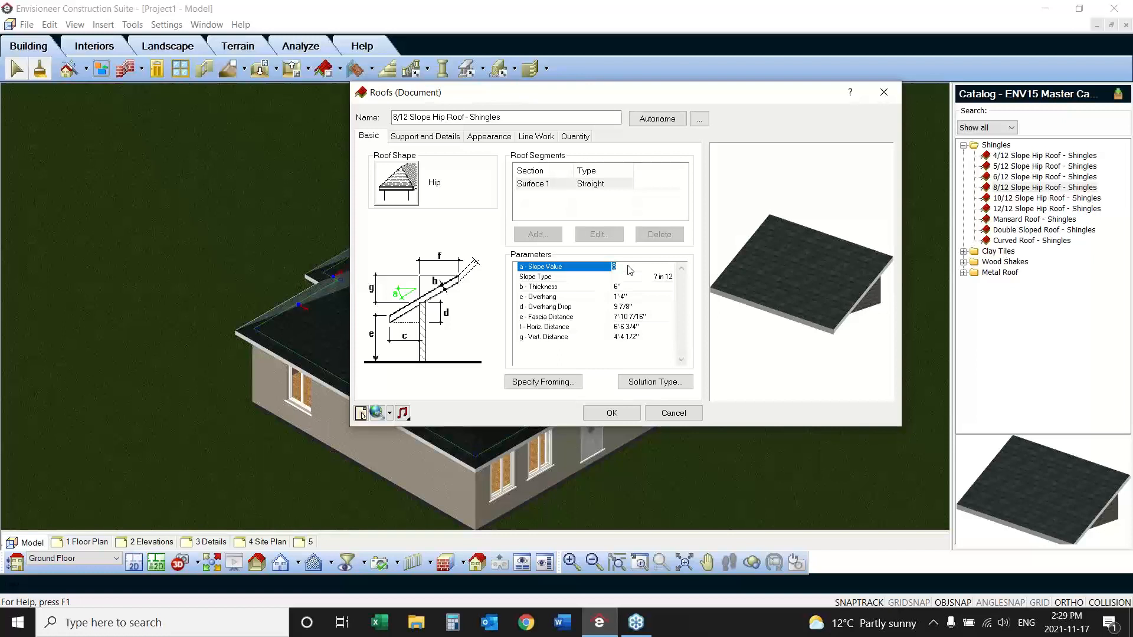
text(4)
key(Tab)
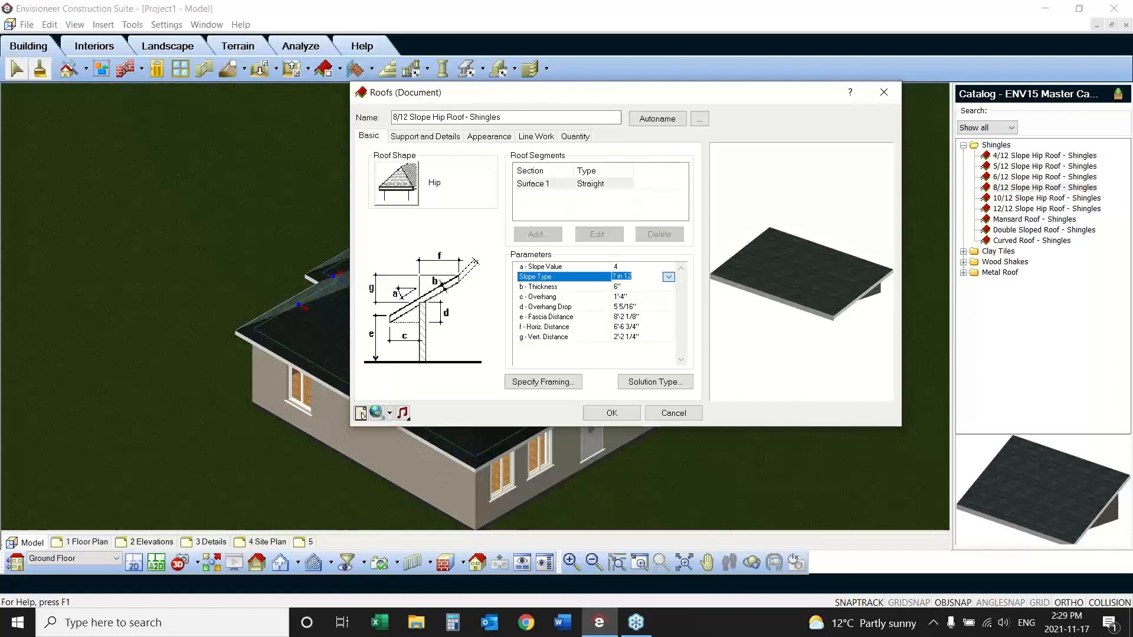
click(628, 298)
text(2)
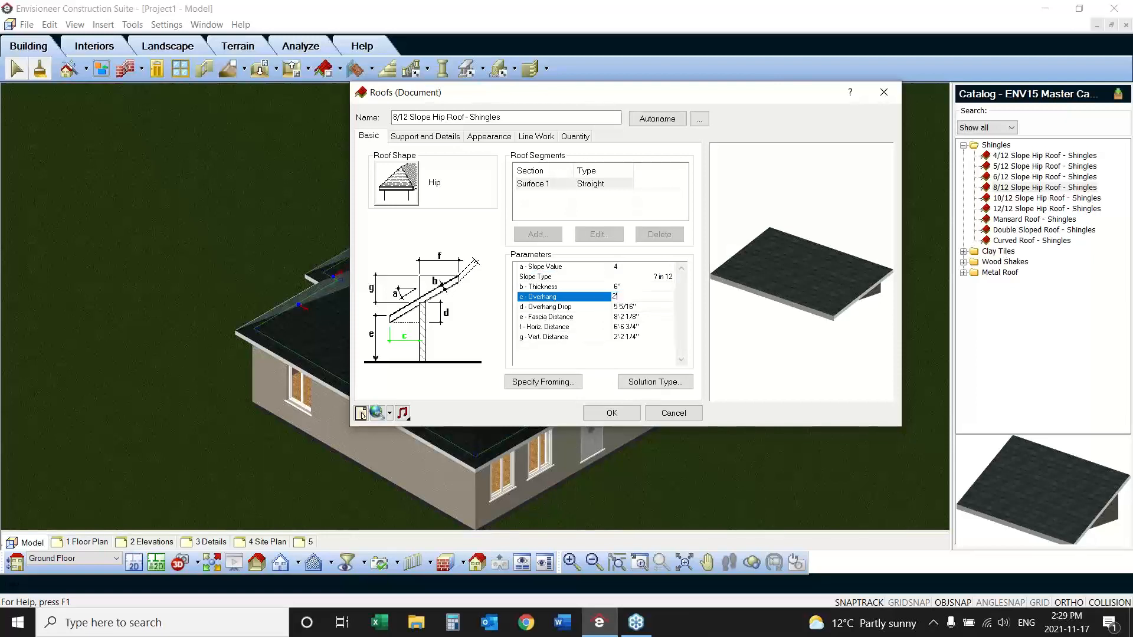
key(Tab)
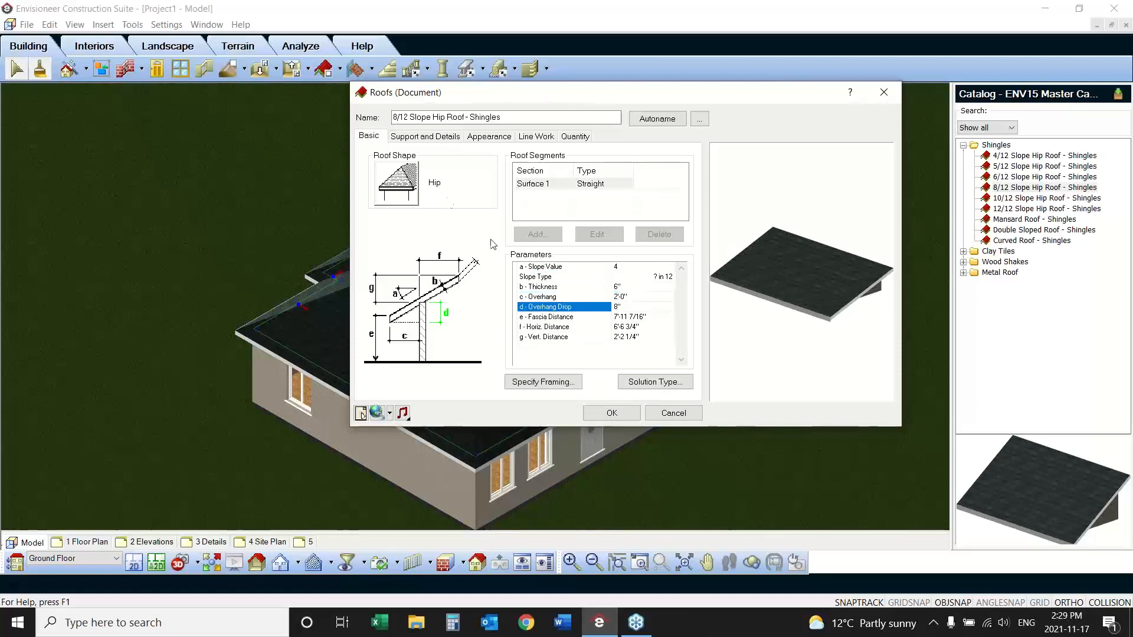
Step: Change the roof shape of the two side edges to Gable and apply the properties
click(411, 188)
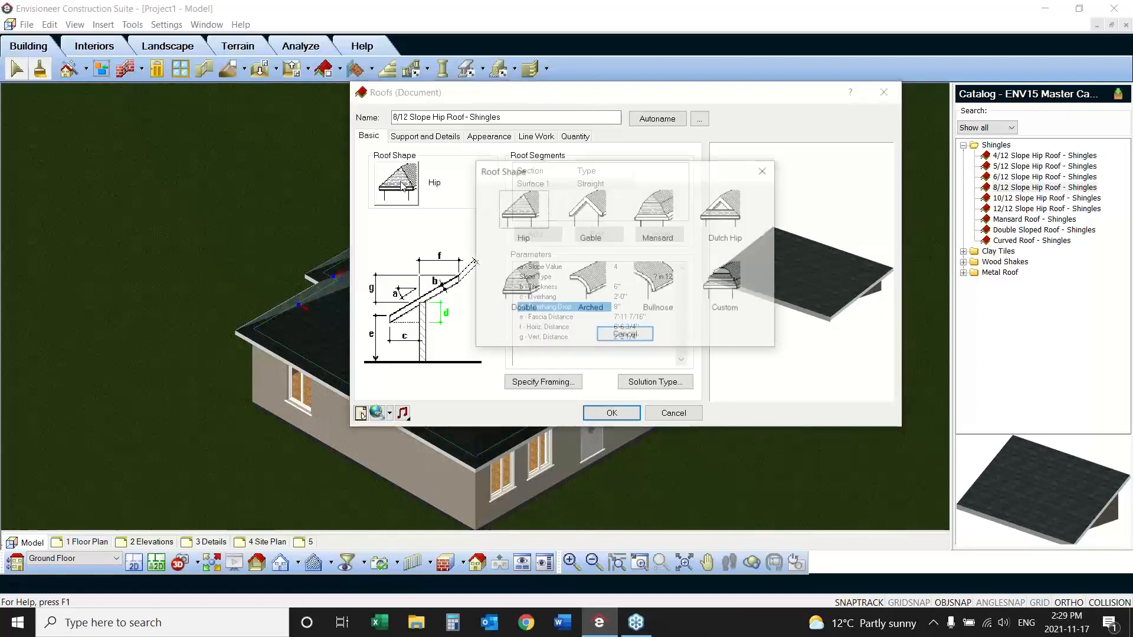
click(597, 210)
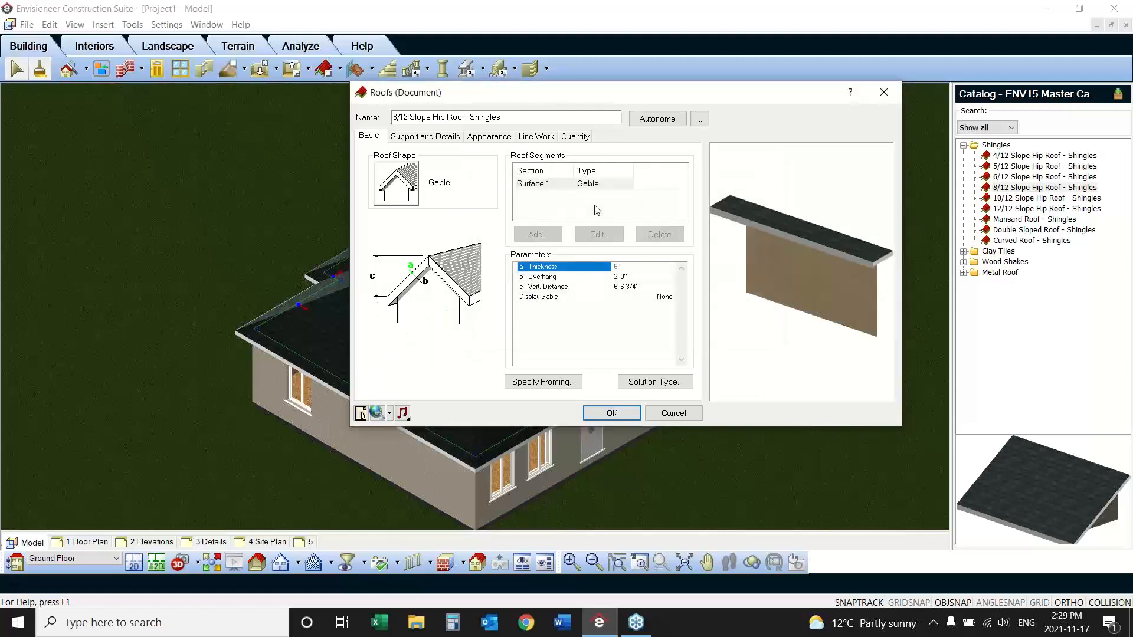
click(611, 414)
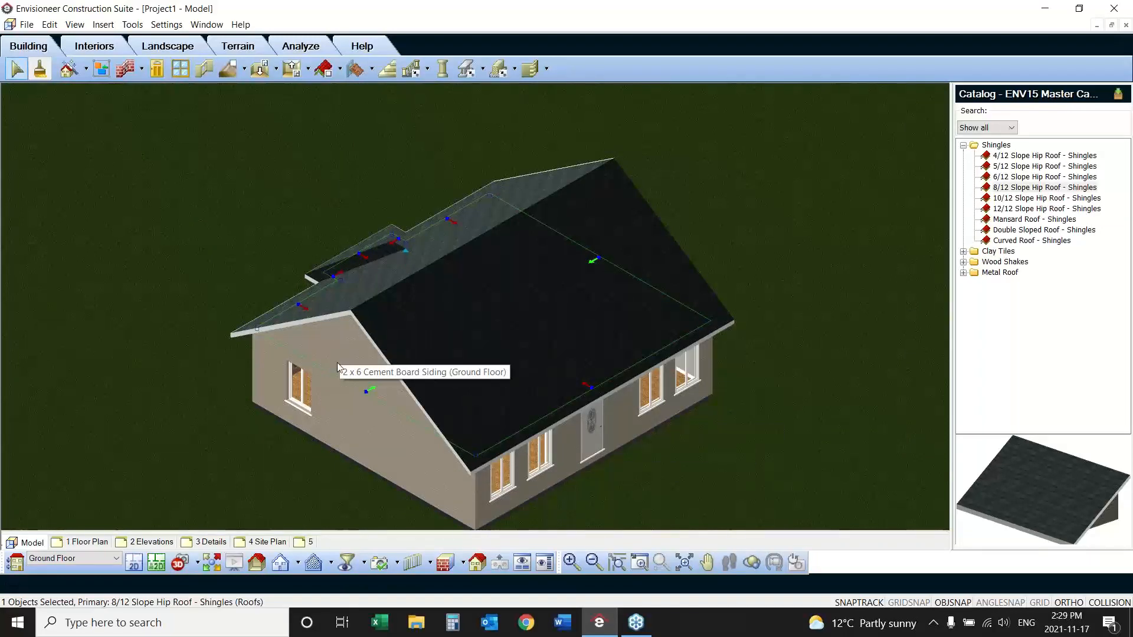
Step: In the 2D plan of the ground floor, break the roof's front edge at both sides of the front porch
click(134, 563)
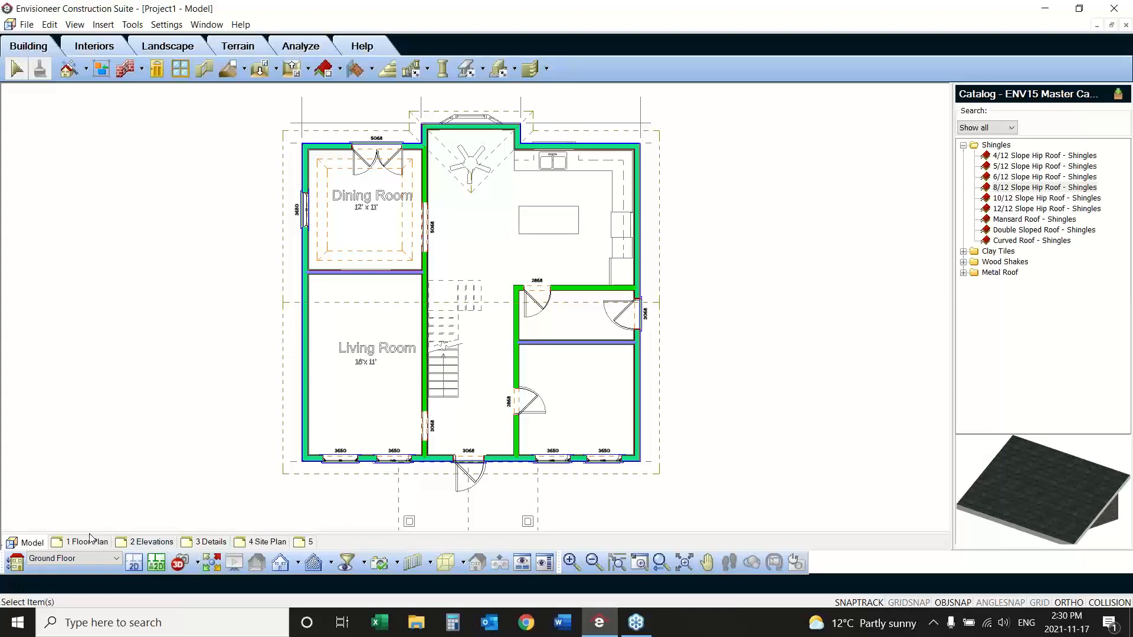
click(375, 479)
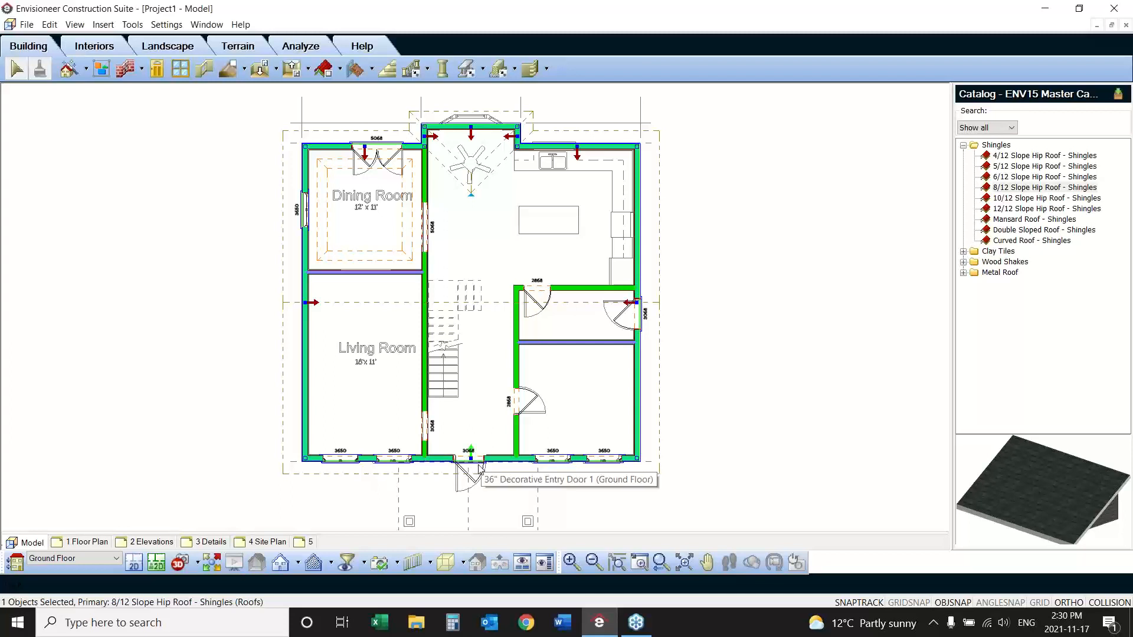
click(593, 564)
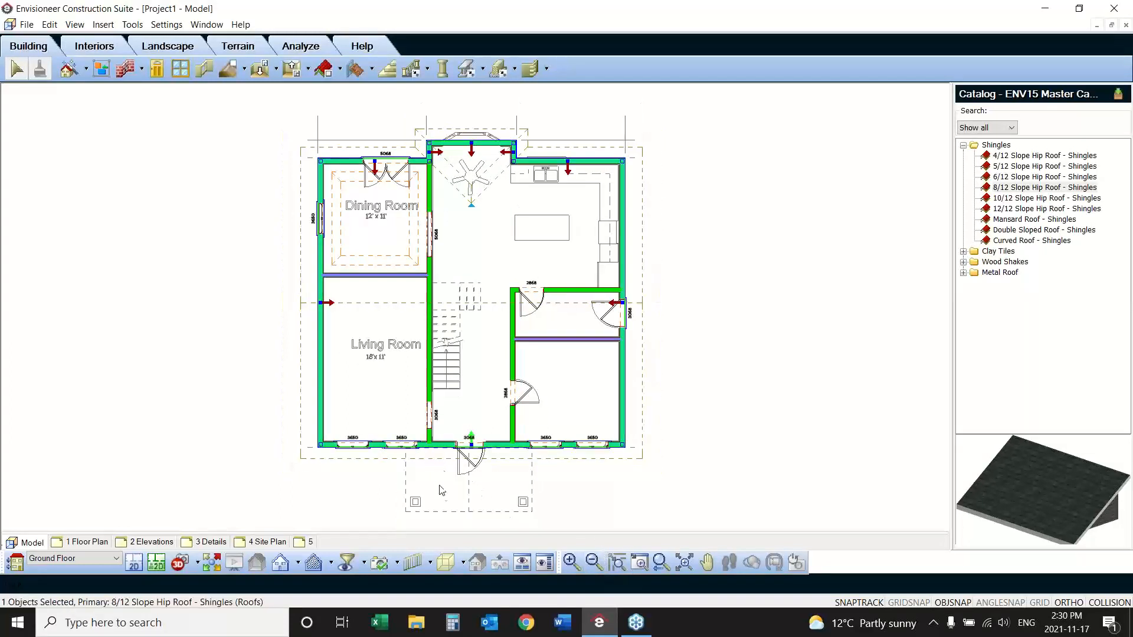
right_click(467, 387)
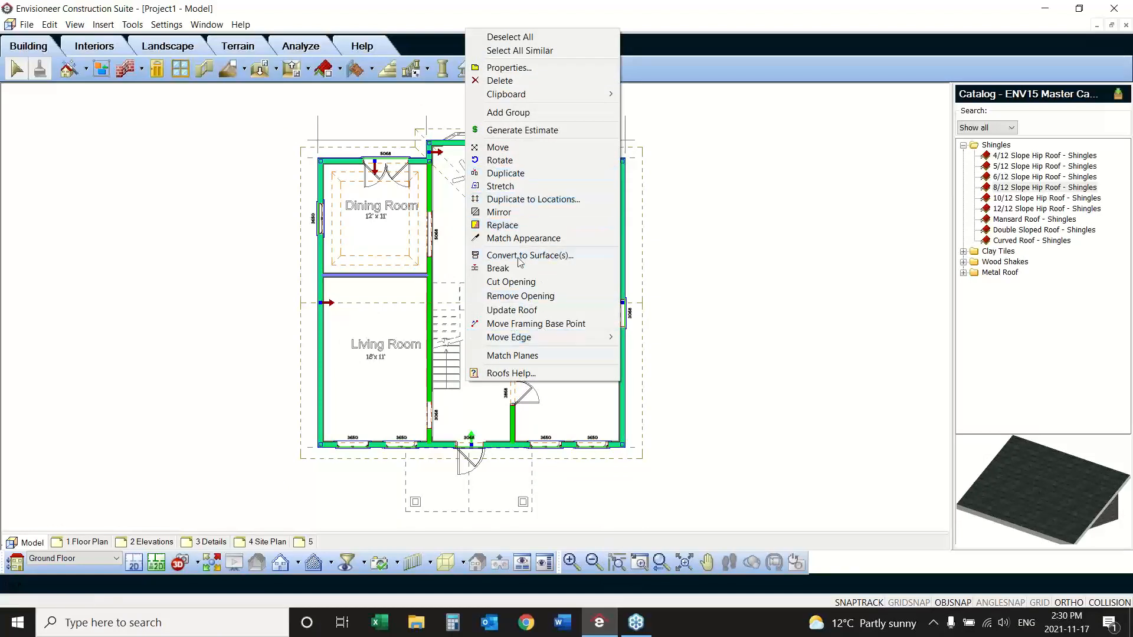
click(502, 268)
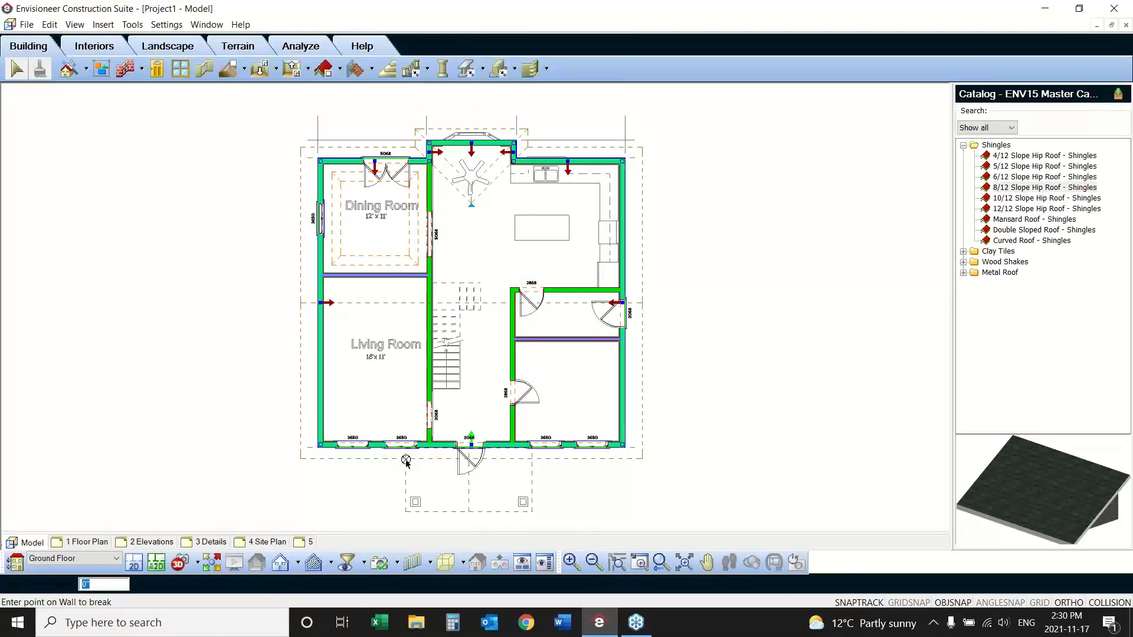
click(407, 460)
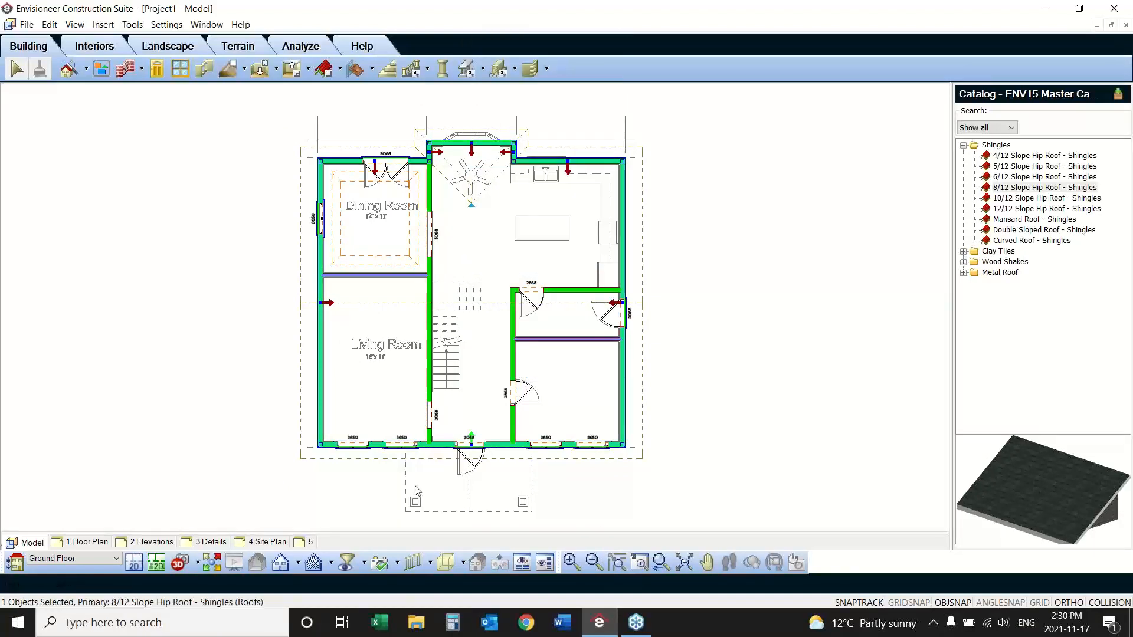
right_click(544, 479)
click(579, 364)
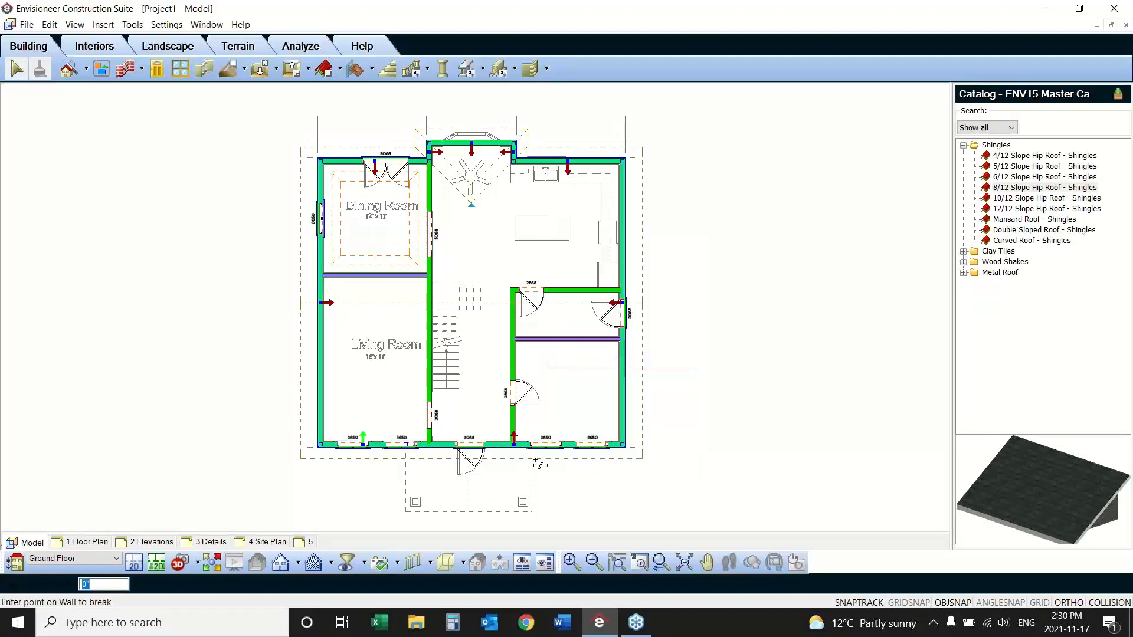
click(532, 459)
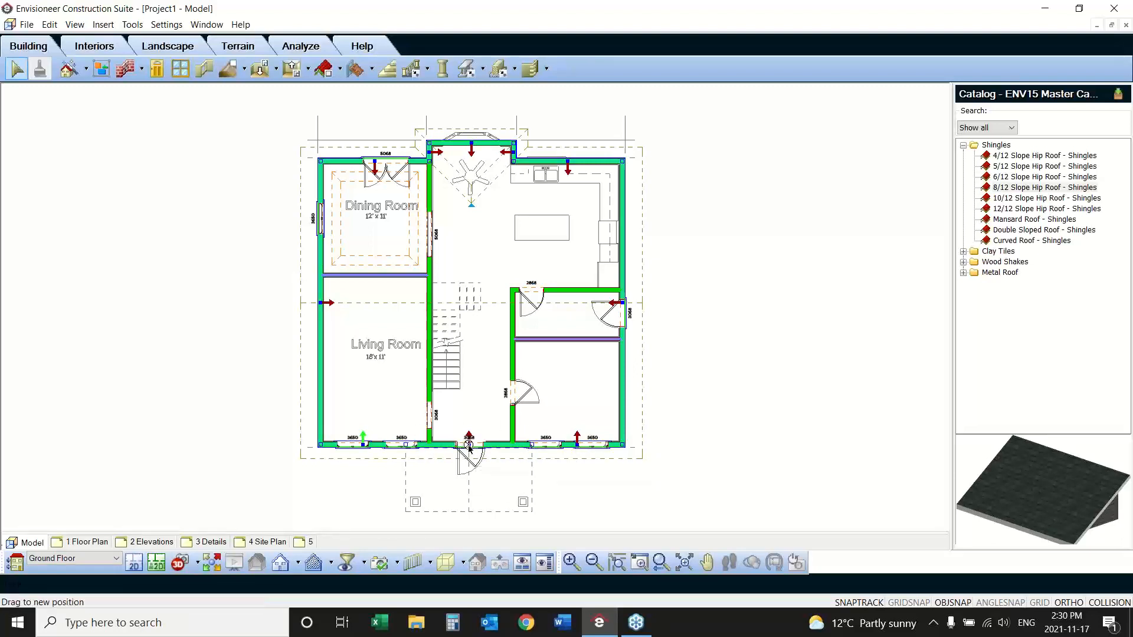
Step: Extend the middle section of the roof's front edge outward over the porch posts and deselect the roof
drag(469, 445, 464, 503)
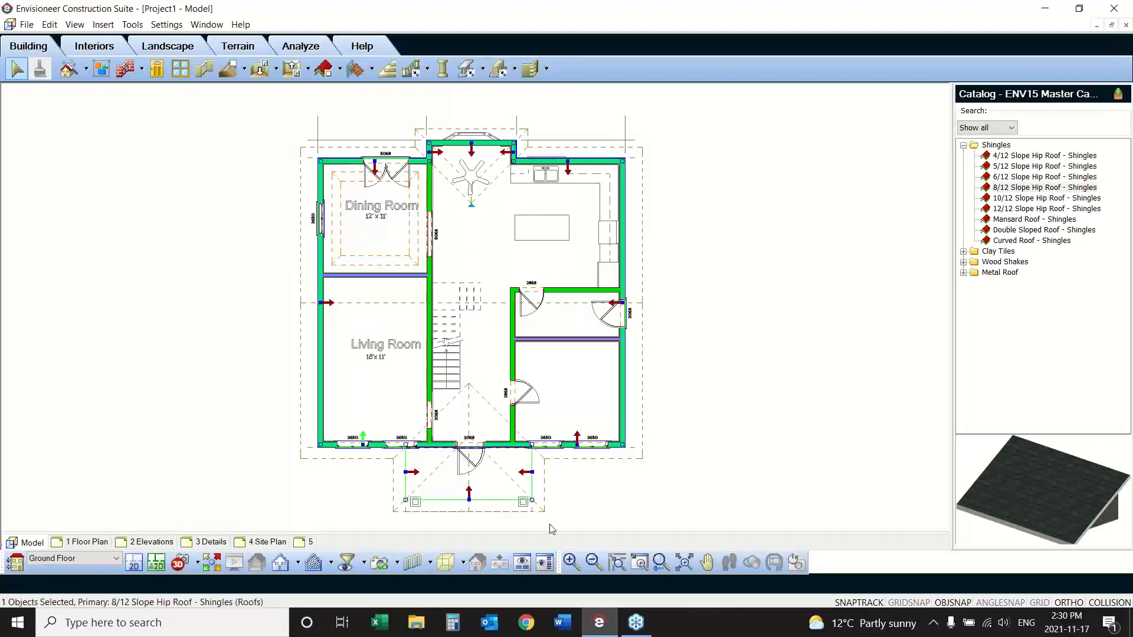
click(664, 498)
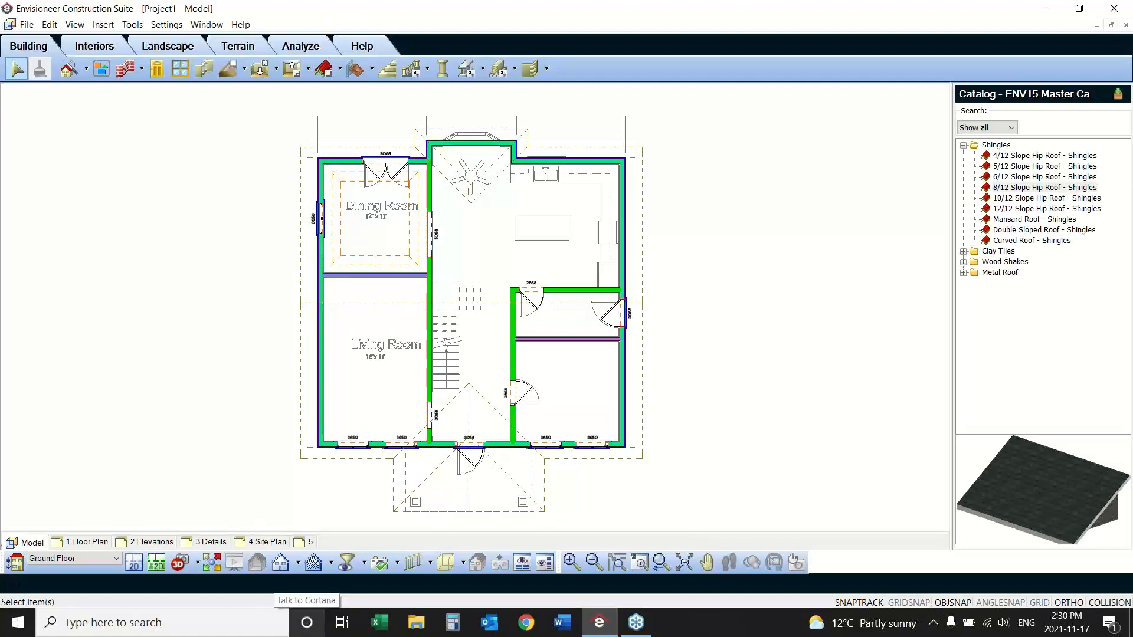
Step: Generate the project estimate and enlarge its window to full screen
click(132, 24)
mouse_move(164, 84)
click(342, 105)
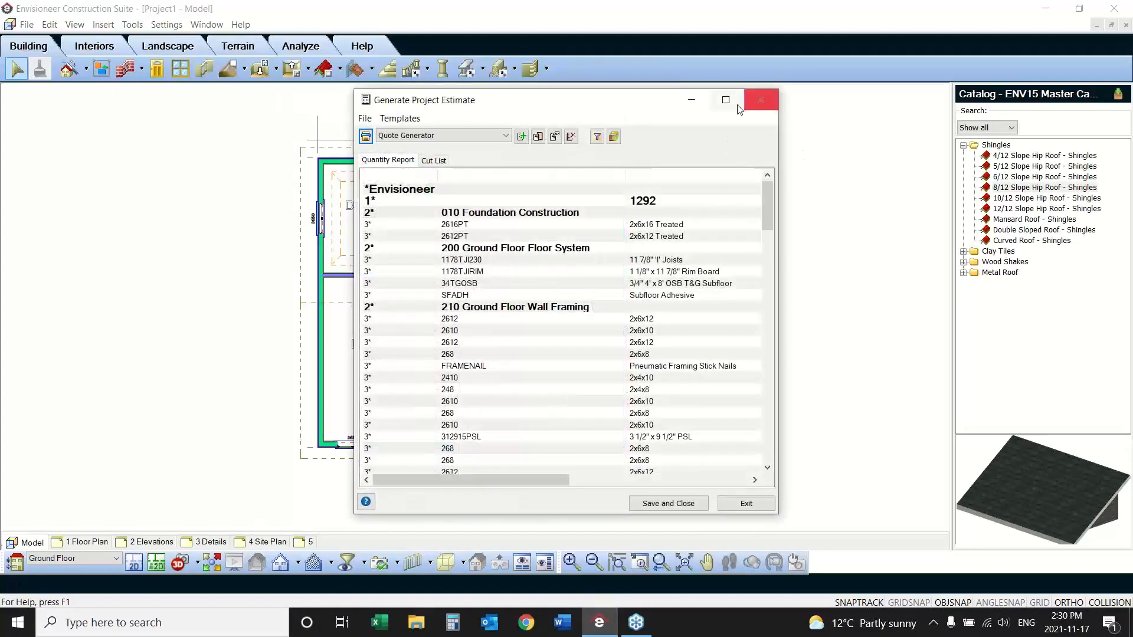
click(727, 97)
drag(627, 81, 338, 109)
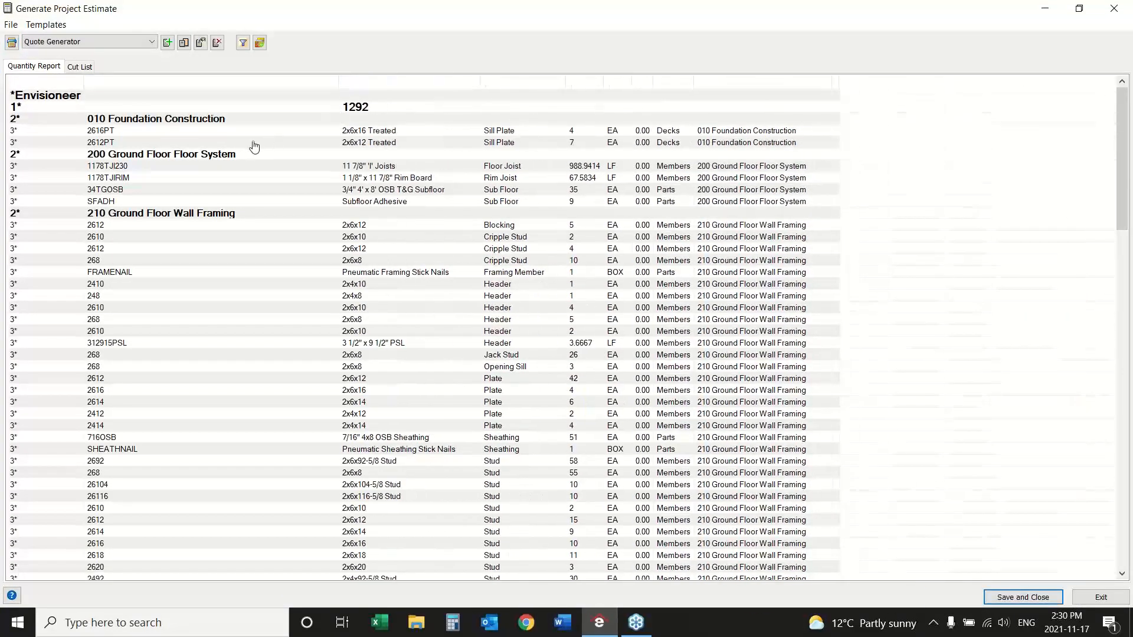
Step: Review the quantity report's foundation, floor, wall, ceiling, roof and exterior finish sections, and exit the project estimate
click(351, 136)
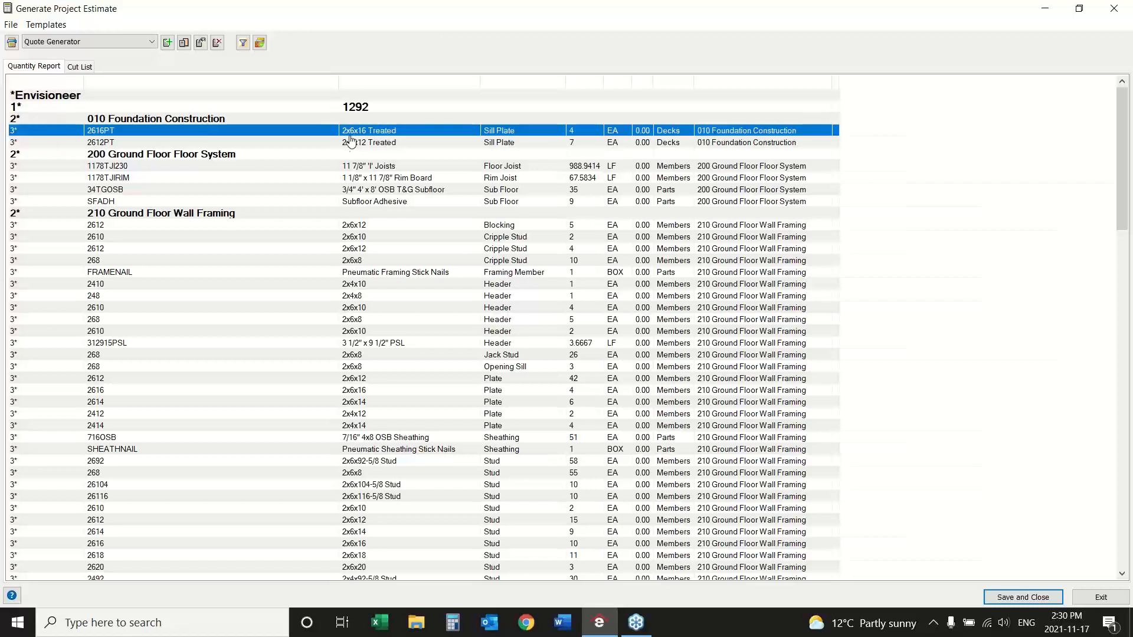
click(360, 178)
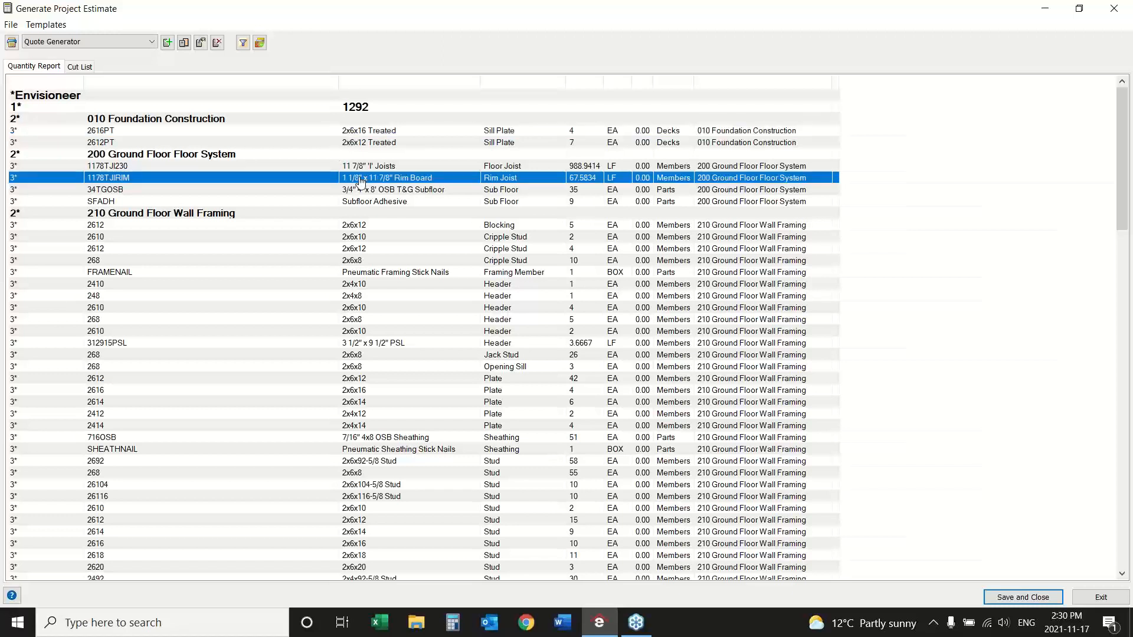
click(208, 214)
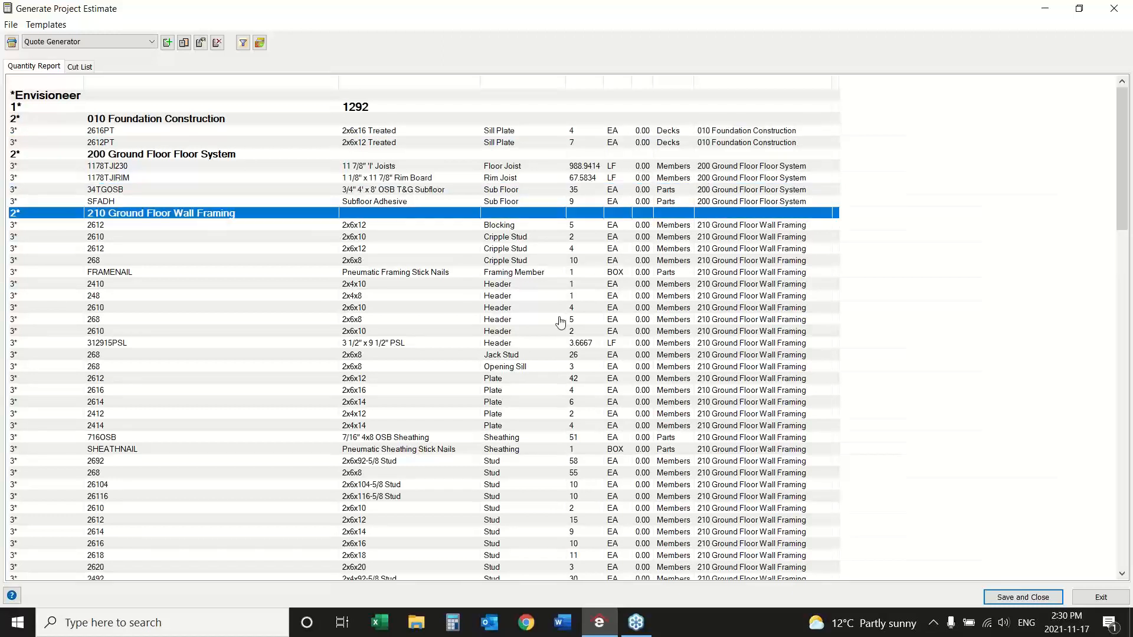
click(1121, 574)
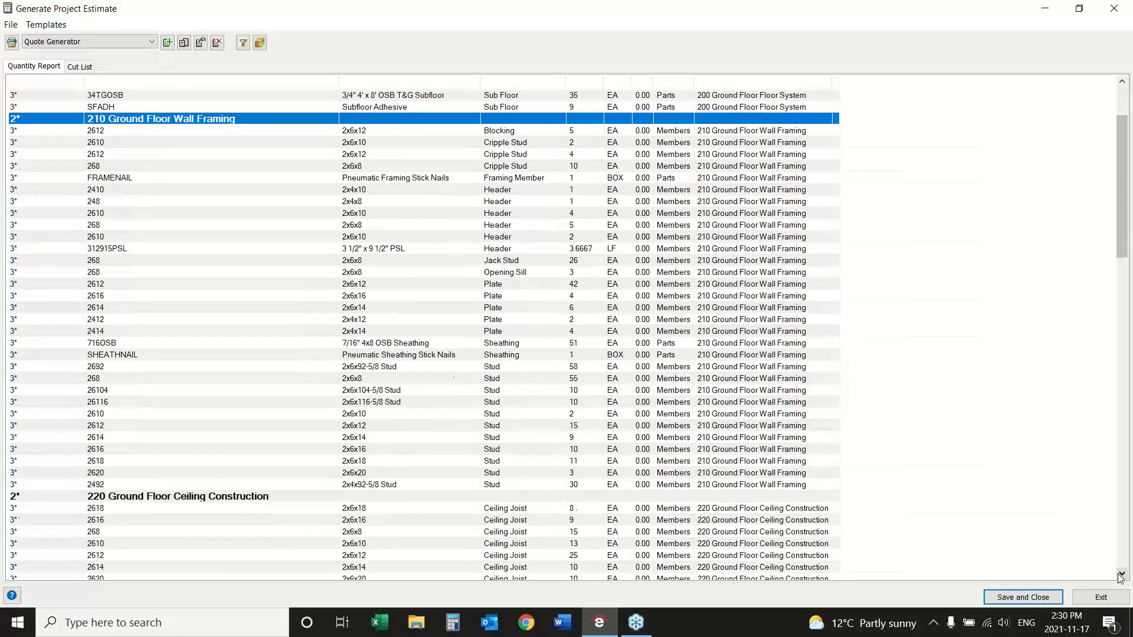
scroll(525, 404, down, 10)
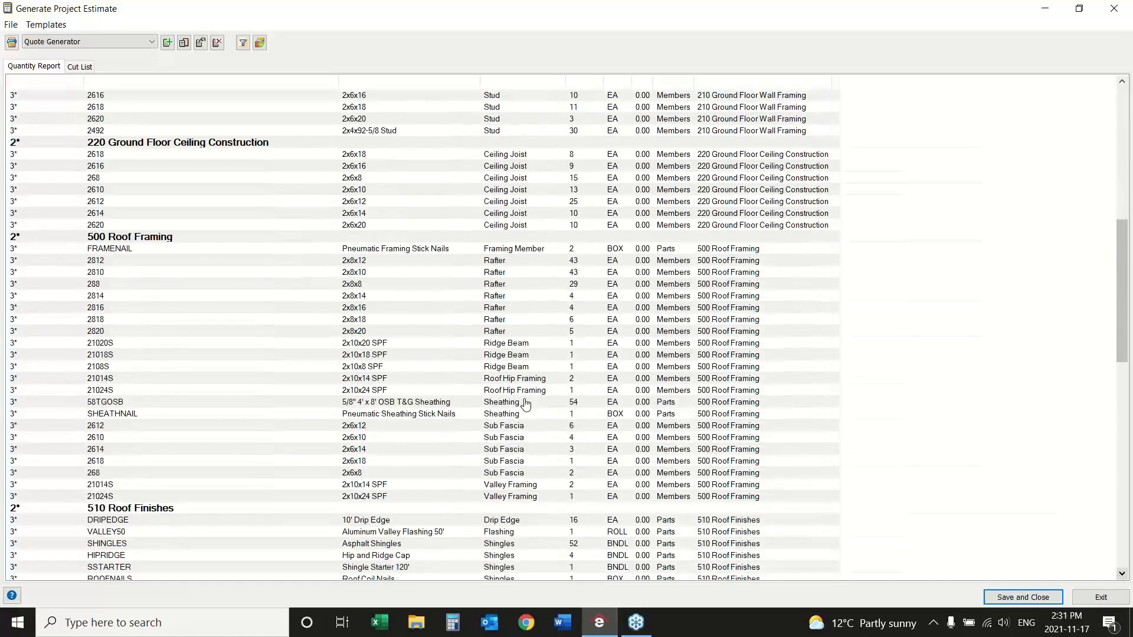
click(173, 143)
click(167, 238)
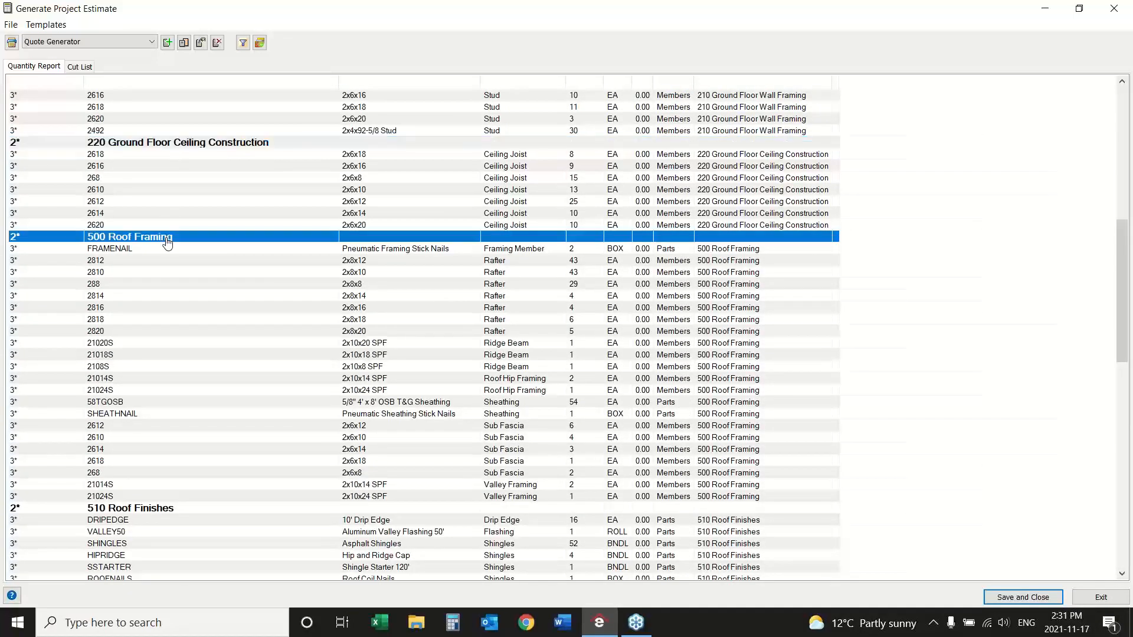
click(155, 510)
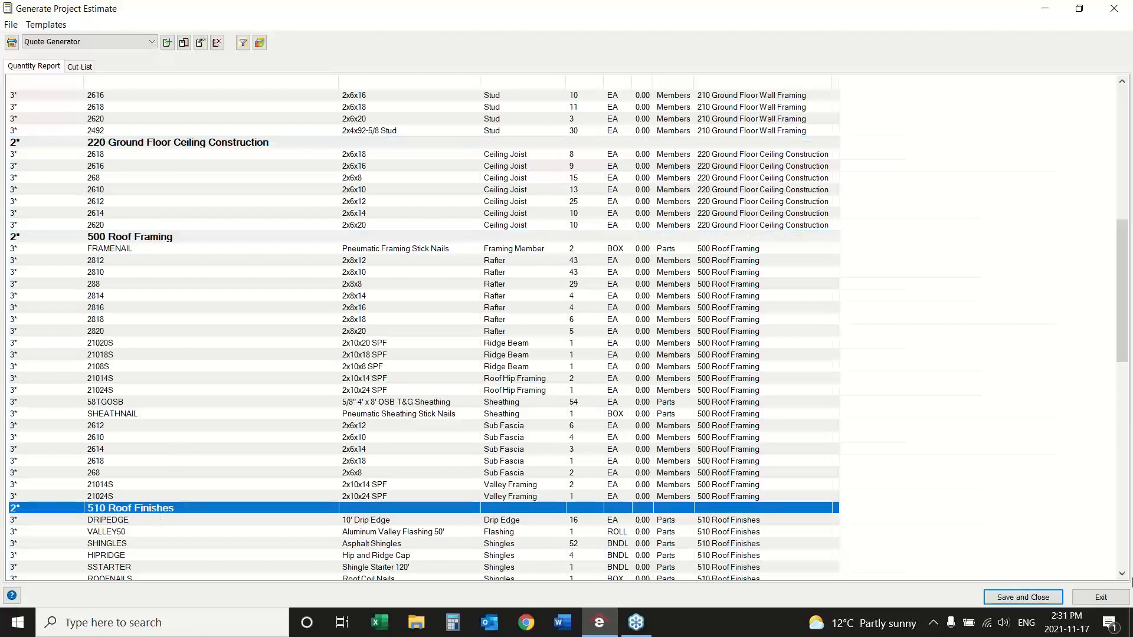
click(1121, 572)
click(1120, 573)
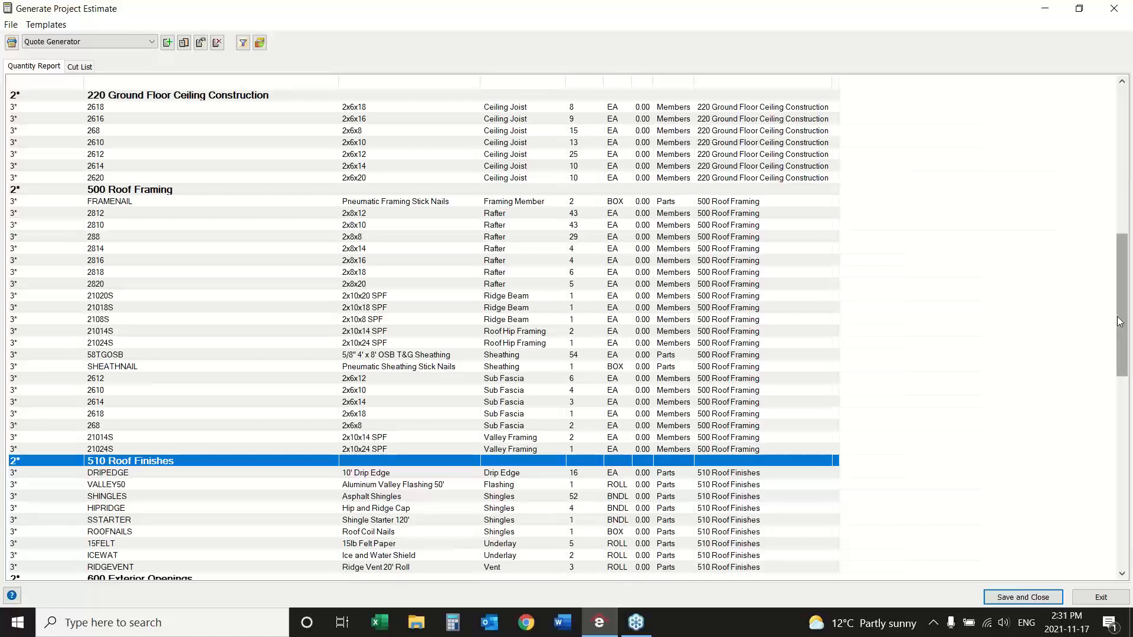
drag(1116, 321, 1107, 409)
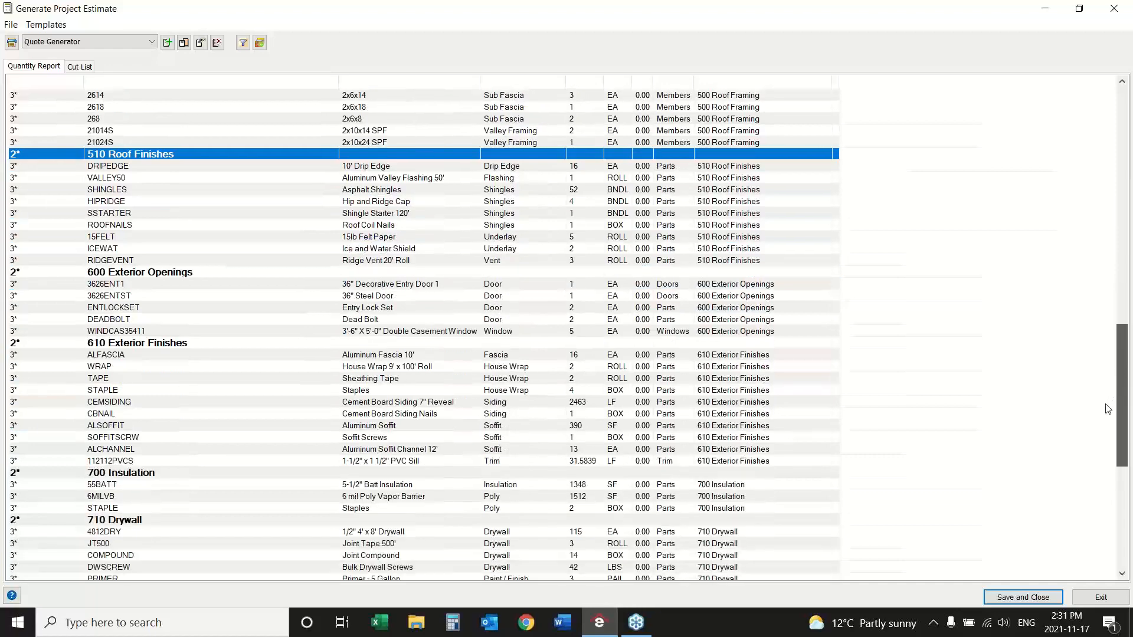
click(1100, 597)
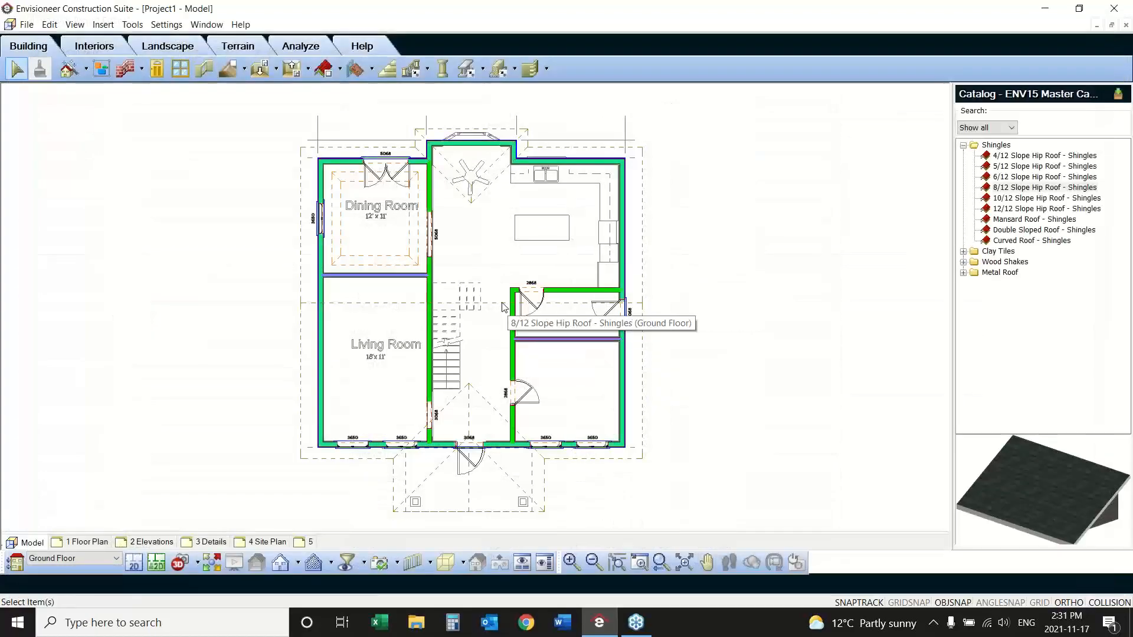
Step: Start the Floor and Foundation Builder wizard and choose a Foundation Level at the Foundation location
click(87, 70)
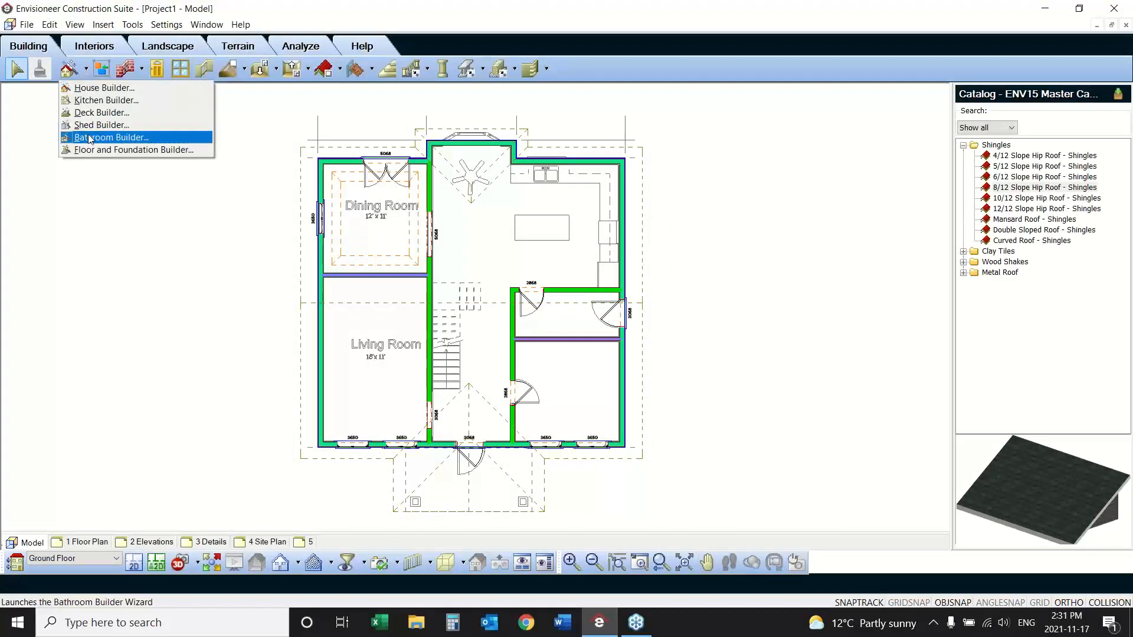
click(94, 150)
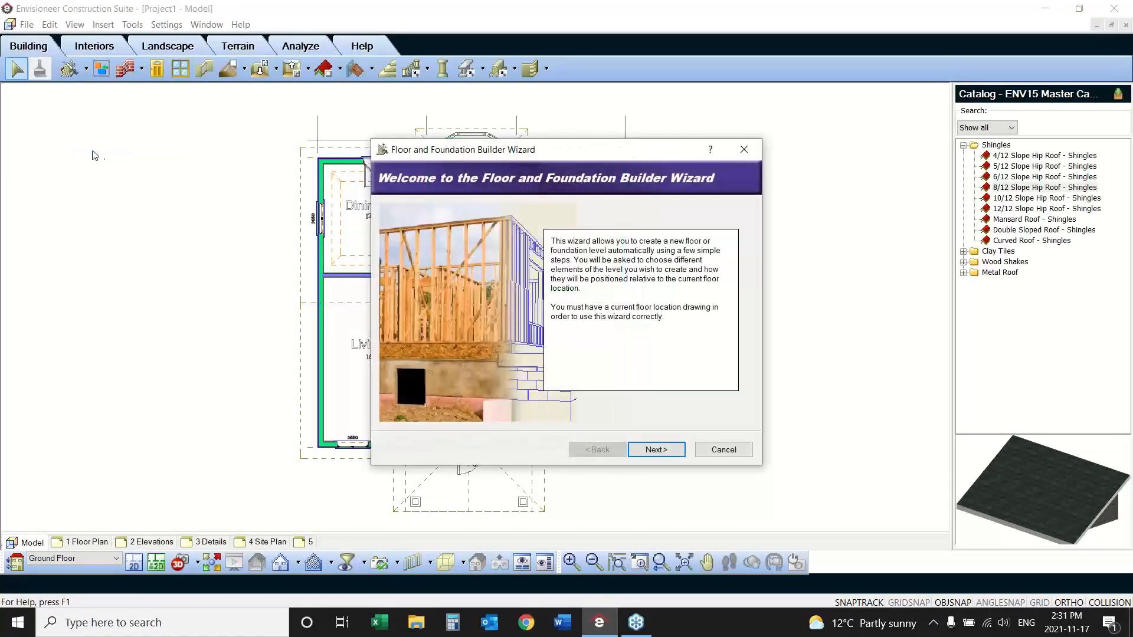
drag(462, 150, 745, 126)
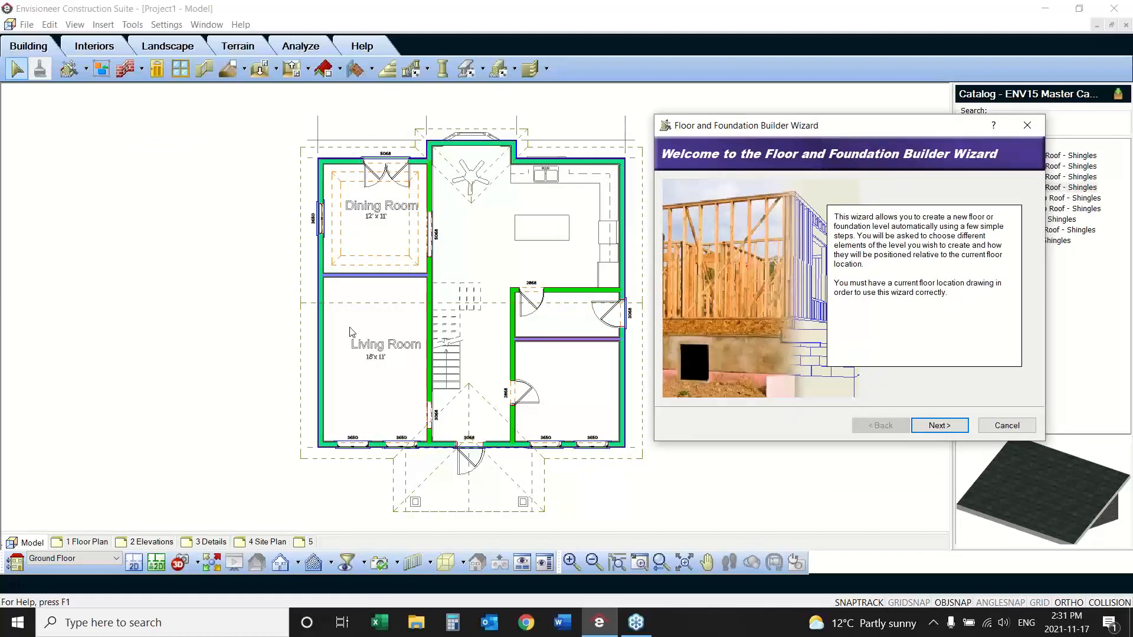
click(936, 426)
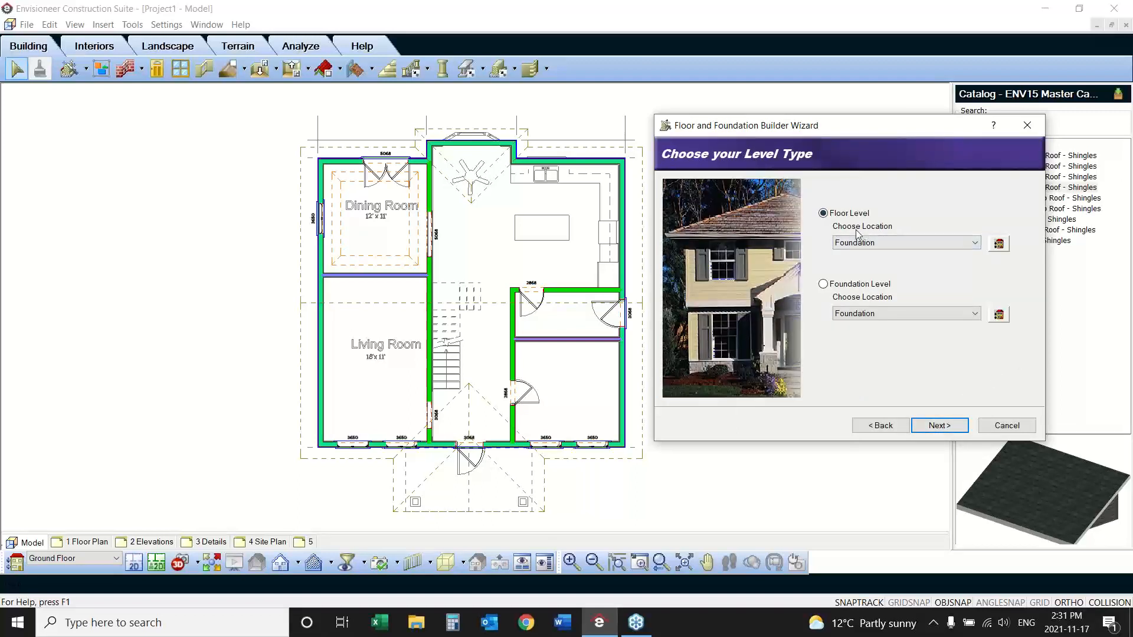
click(823, 284)
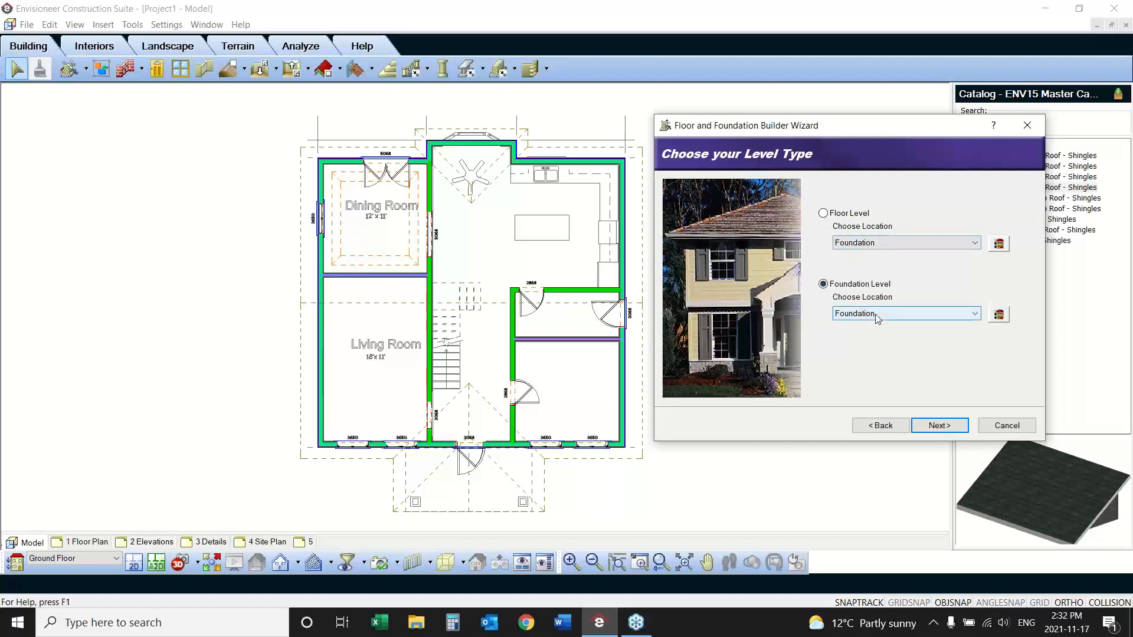
click(934, 433)
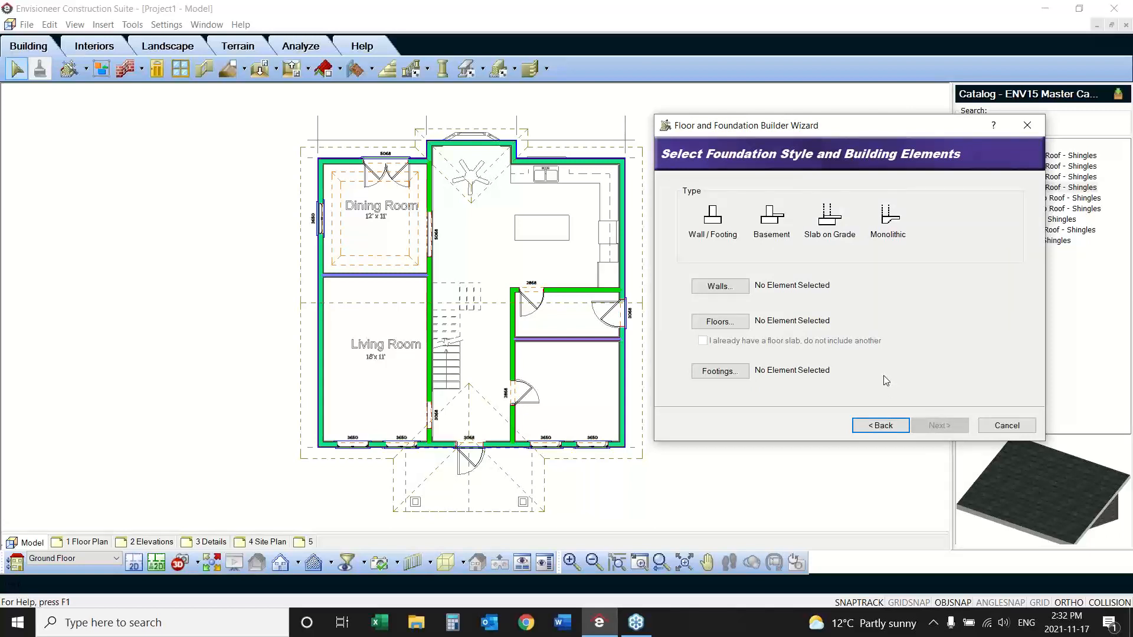
Step: Go through the foundation styles in the wizard and set the type to Basement
click(883, 227)
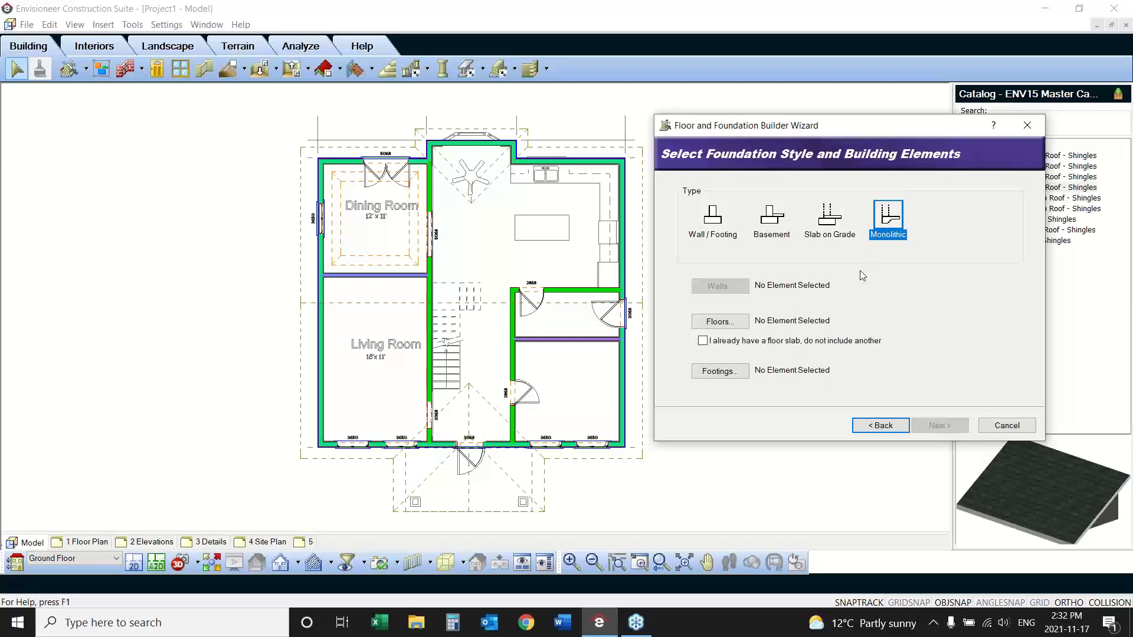
click(828, 236)
click(770, 225)
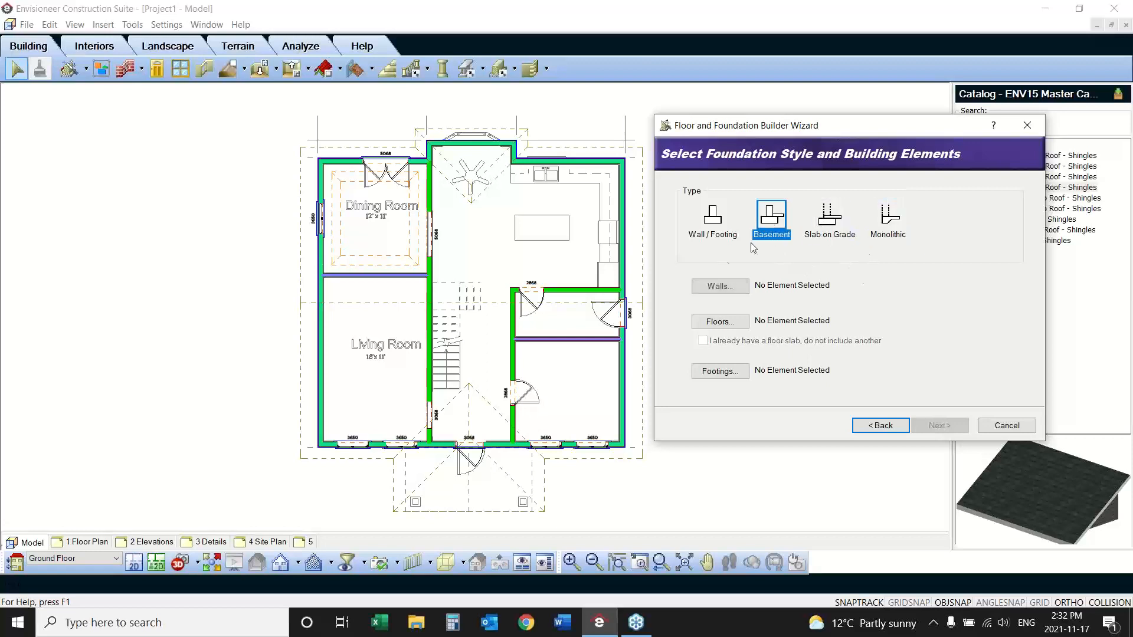
click(710, 224)
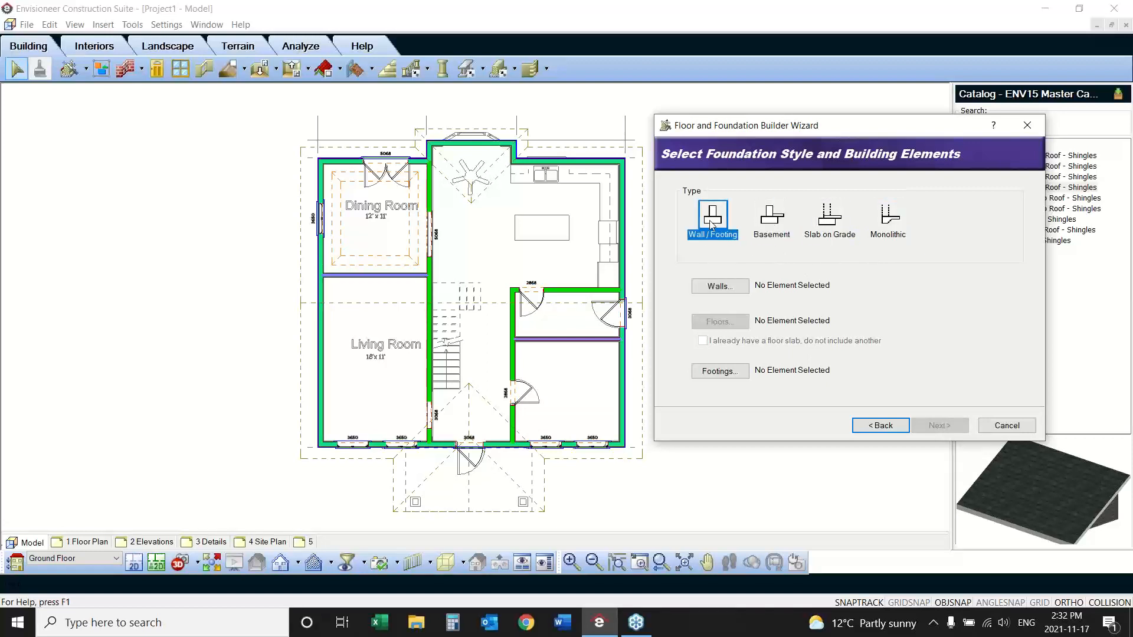
click(777, 232)
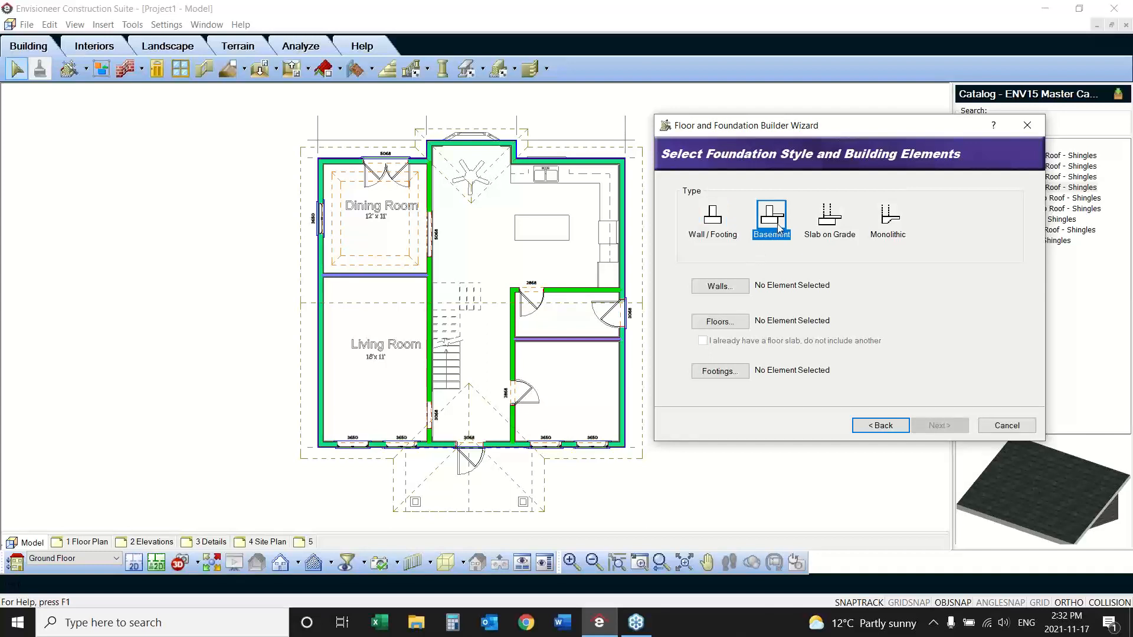
Step: Assign the poured concrete 10" Concrete Wall from the catalog as the basement's wall element
click(732, 286)
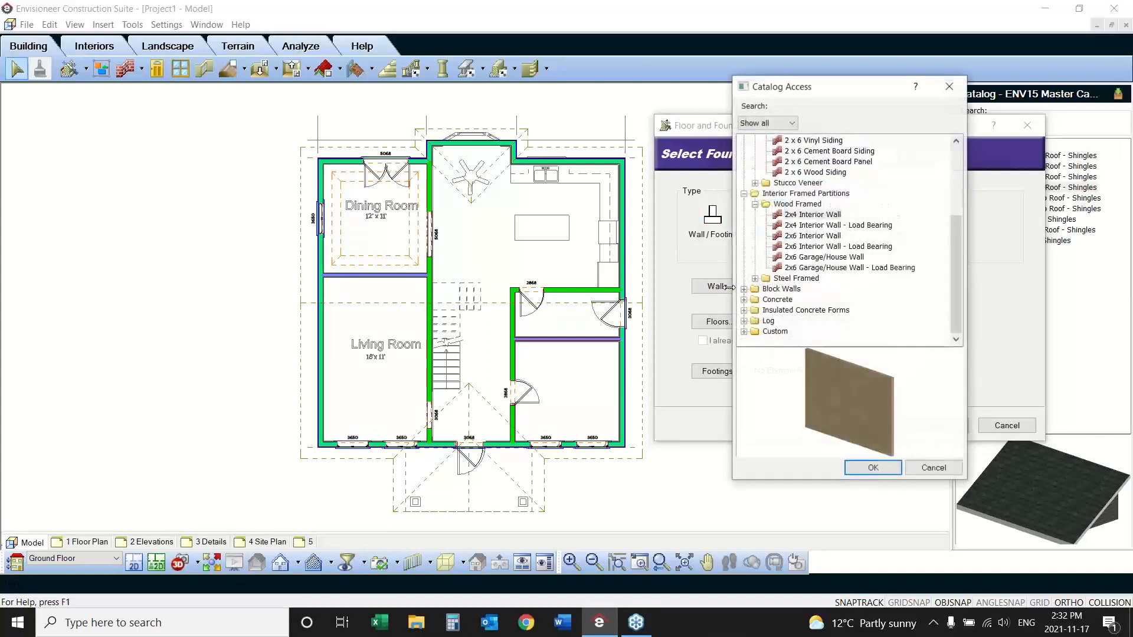
click(744, 300)
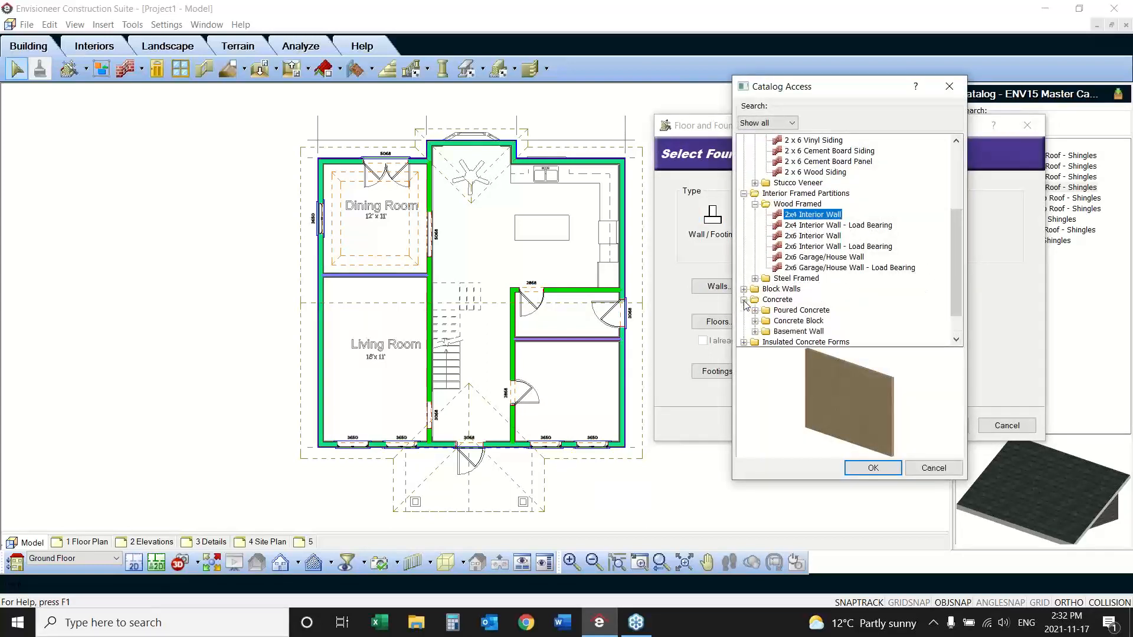
click(755, 321)
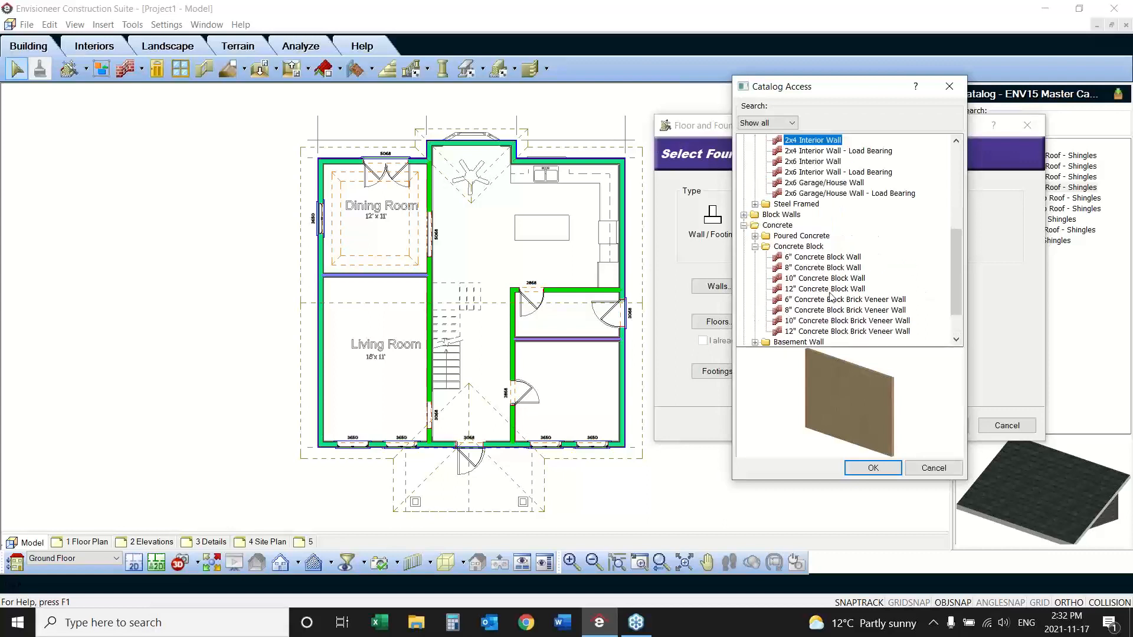
click(817, 321)
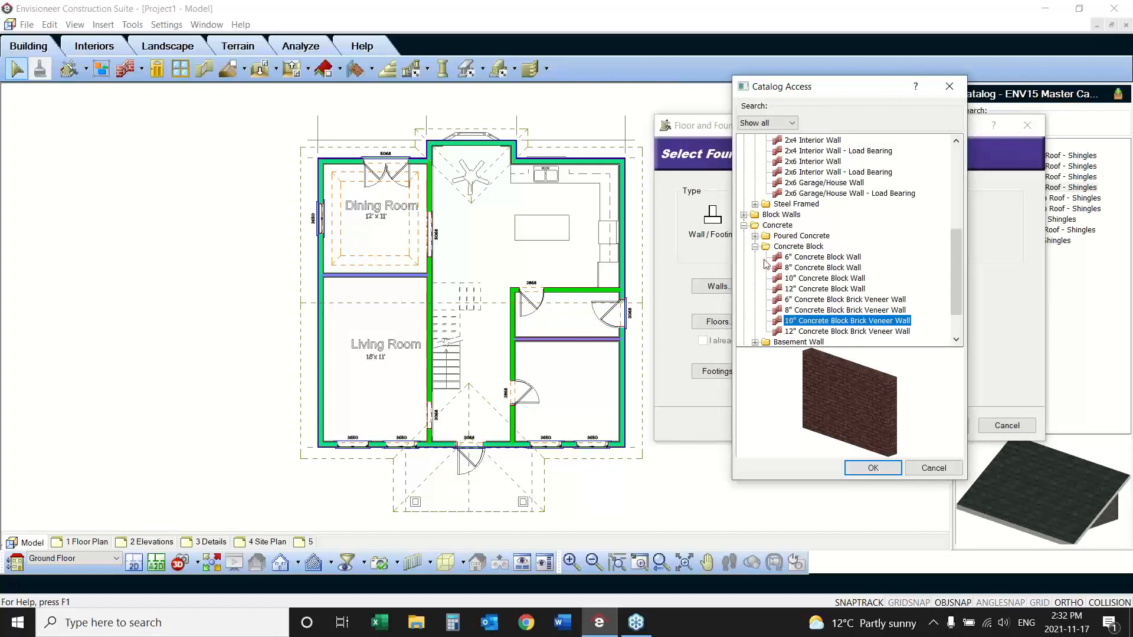
click(755, 235)
click(815, 258)
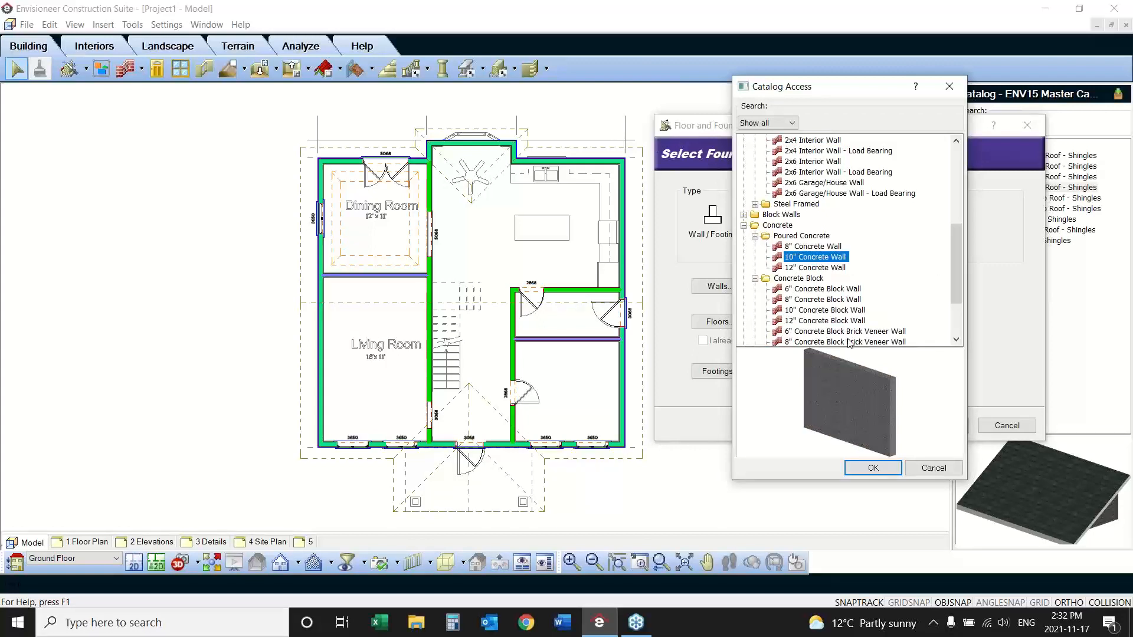
click(861, 463)
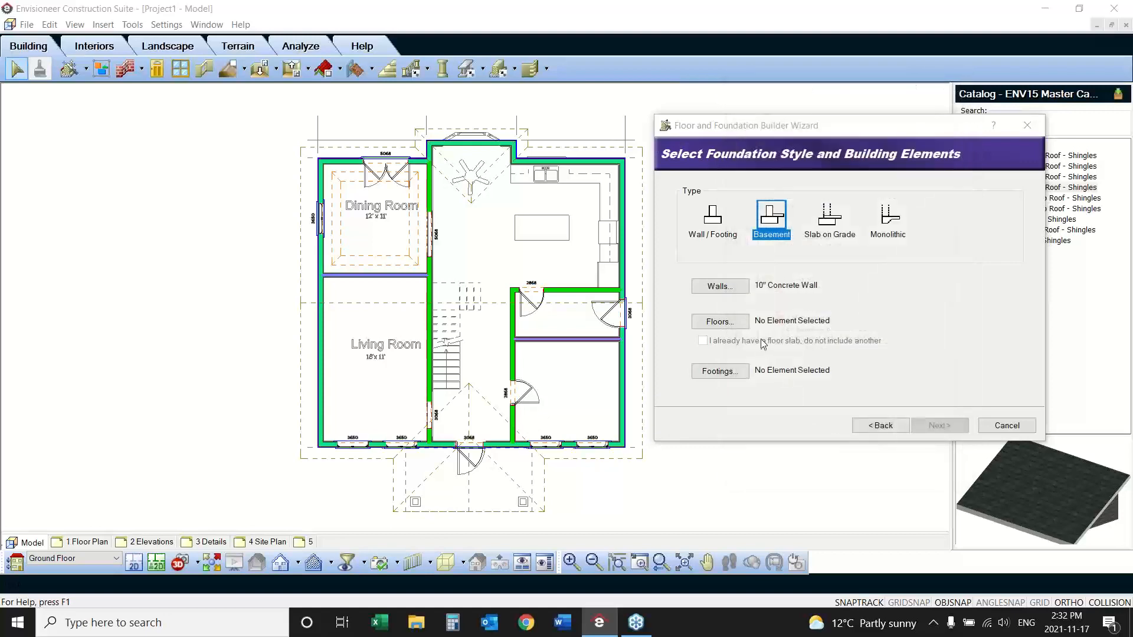
Step: Assign the 4" Concrete Floor slab from the catalog as the basement's floor element
click(721, 322)
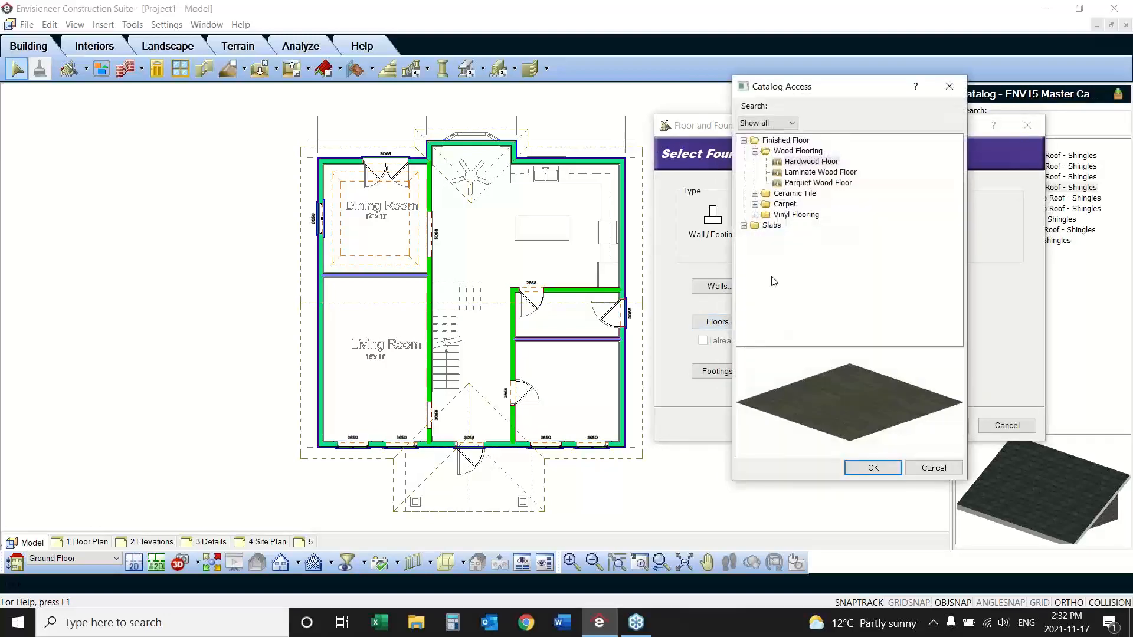
click(744, 226)
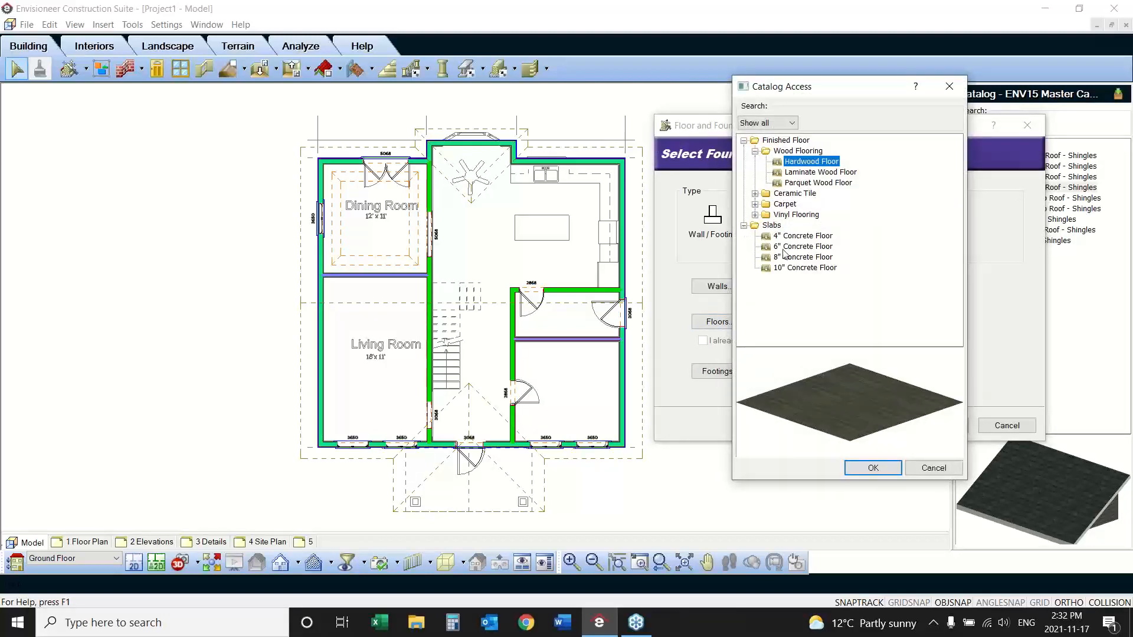
click(802, 247)
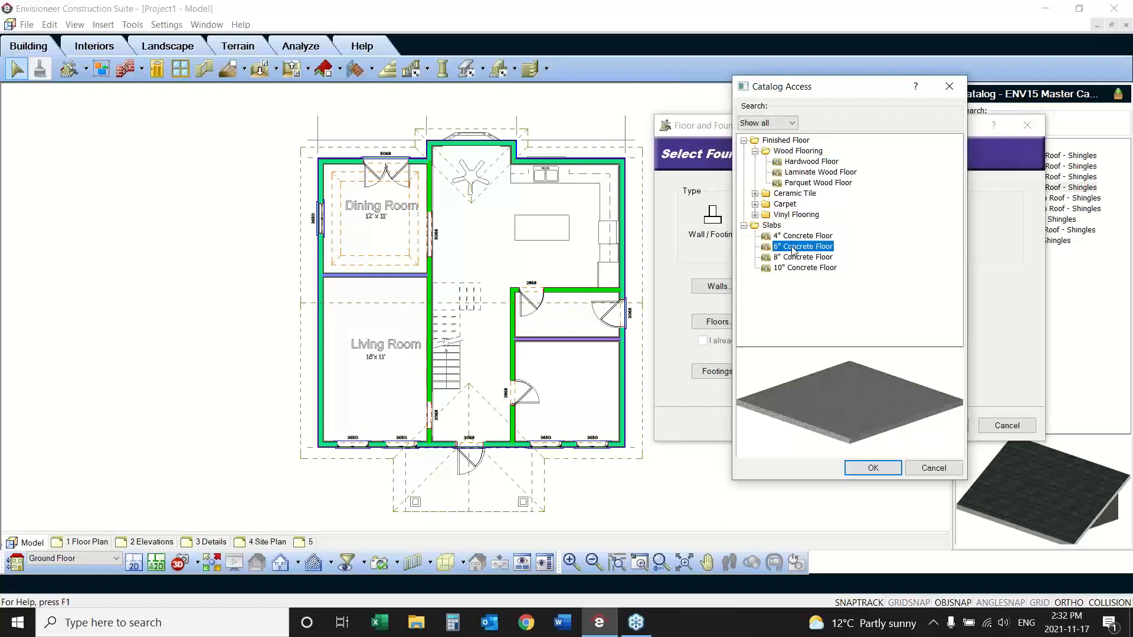
click(792, 237)
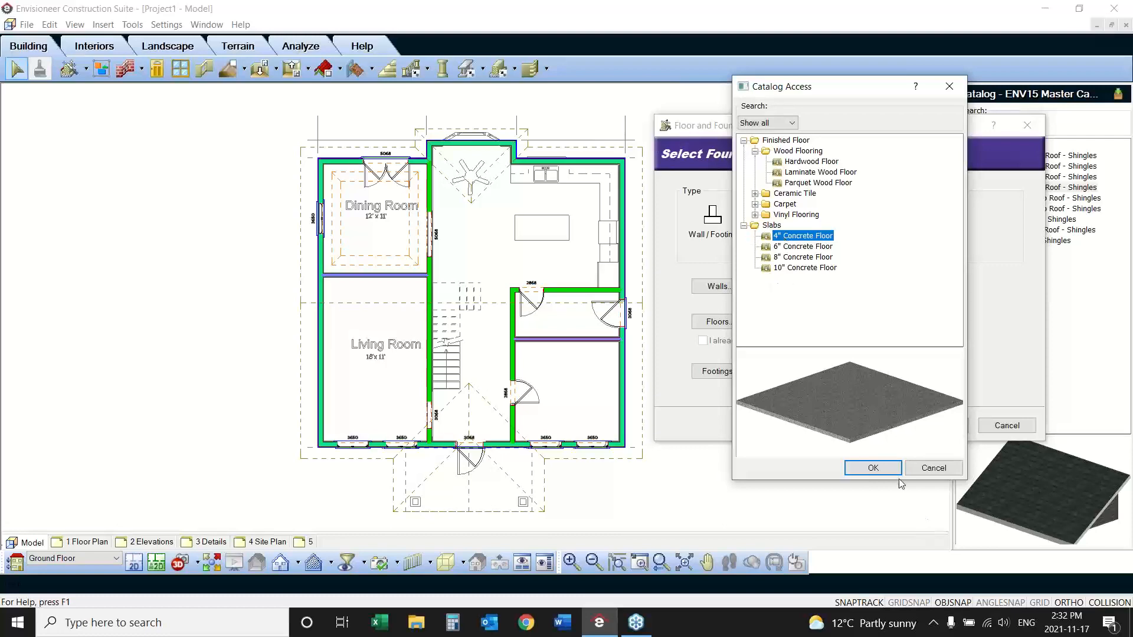
click(874, 469)
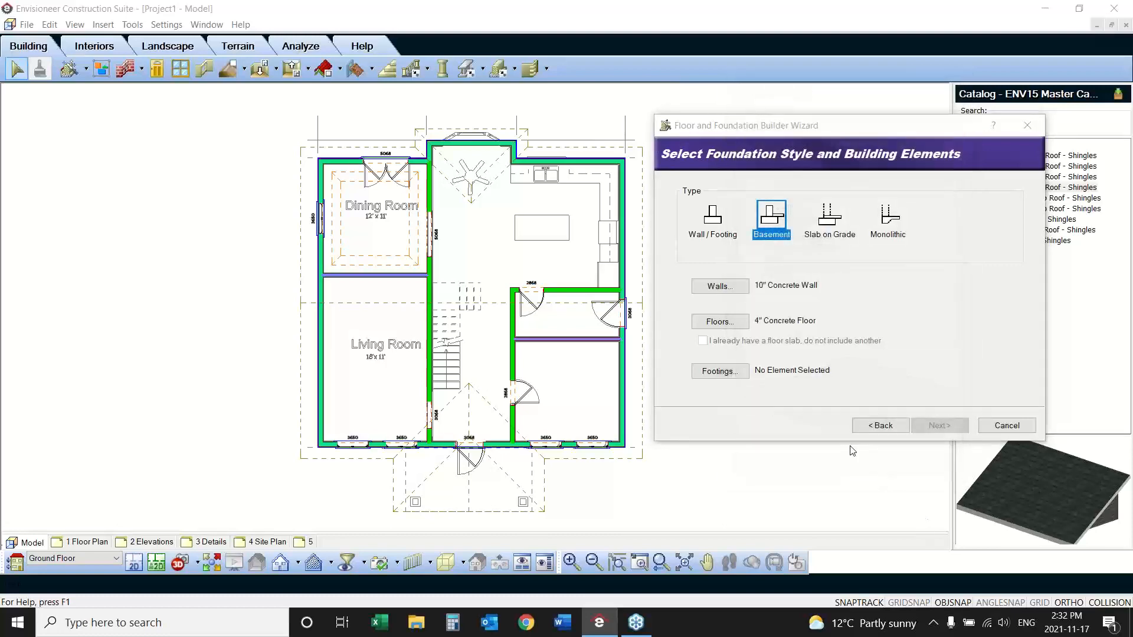
Step: Assign the 1' X 2' Rect. Solid Strip Footing to the basement and proceed to the element position settings
click(720, 371)
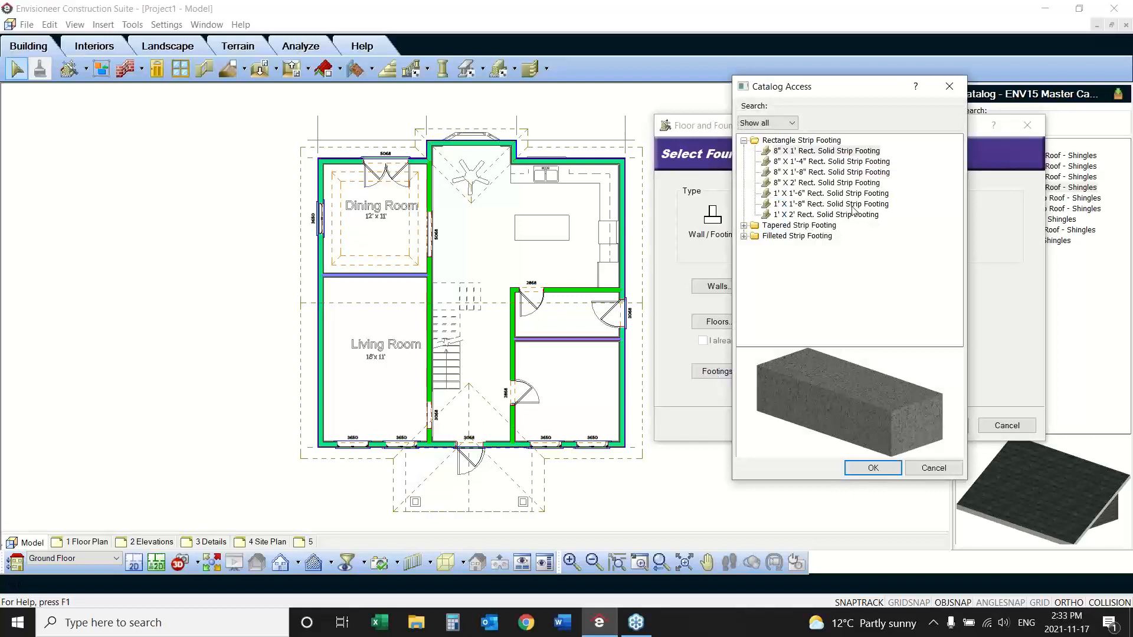
click(796, 216)
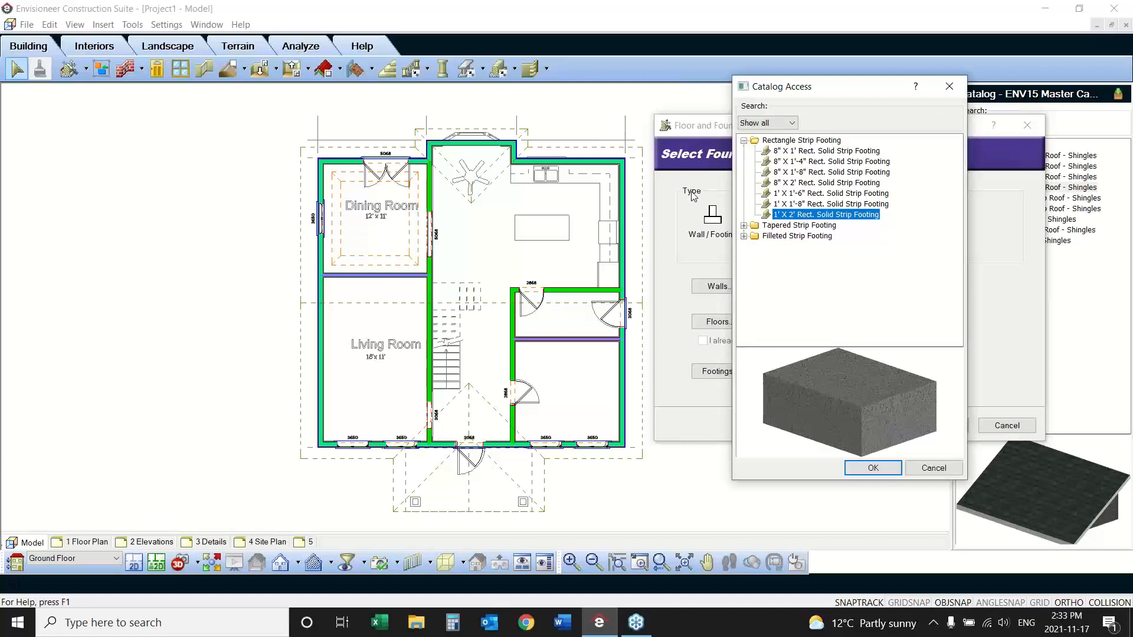
click(873, 468)
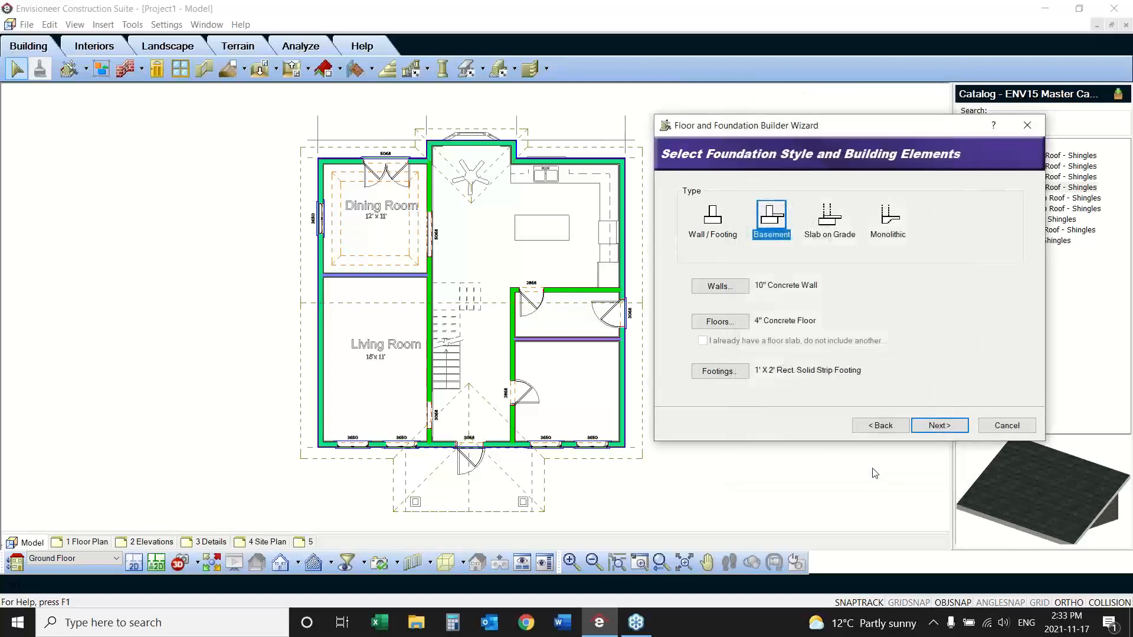
click(939, 425)
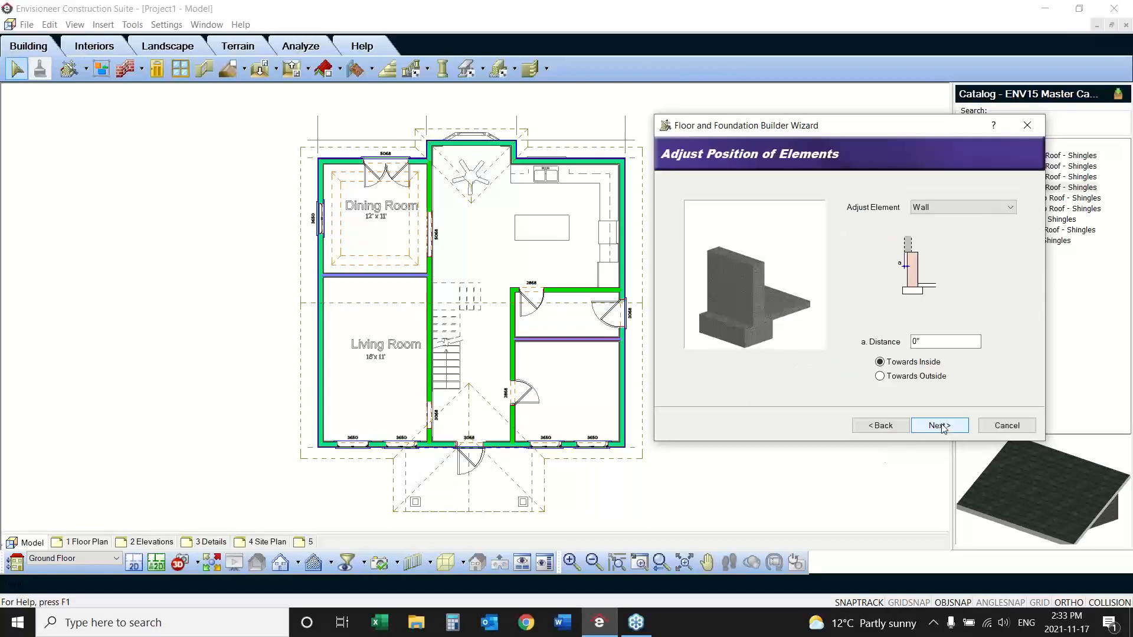
Step: Turn the foundation preview and switch it to a line display to inspect the wall's position relative to the wall above
drag(754, 304, 771, 303)
right_click(746, 270)
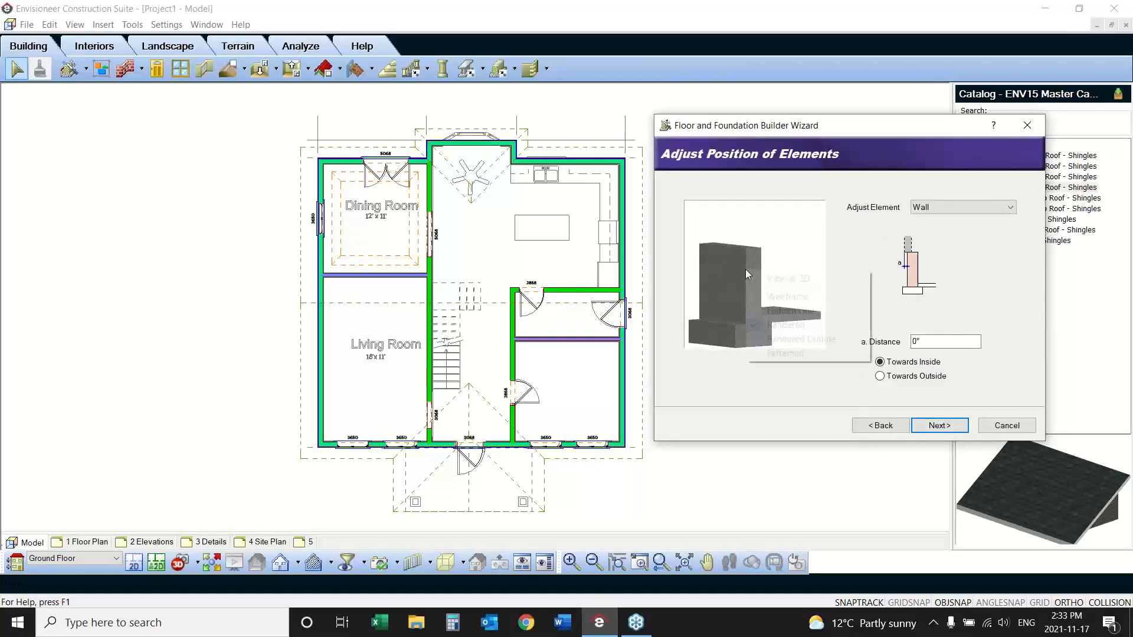
click(777, 311)
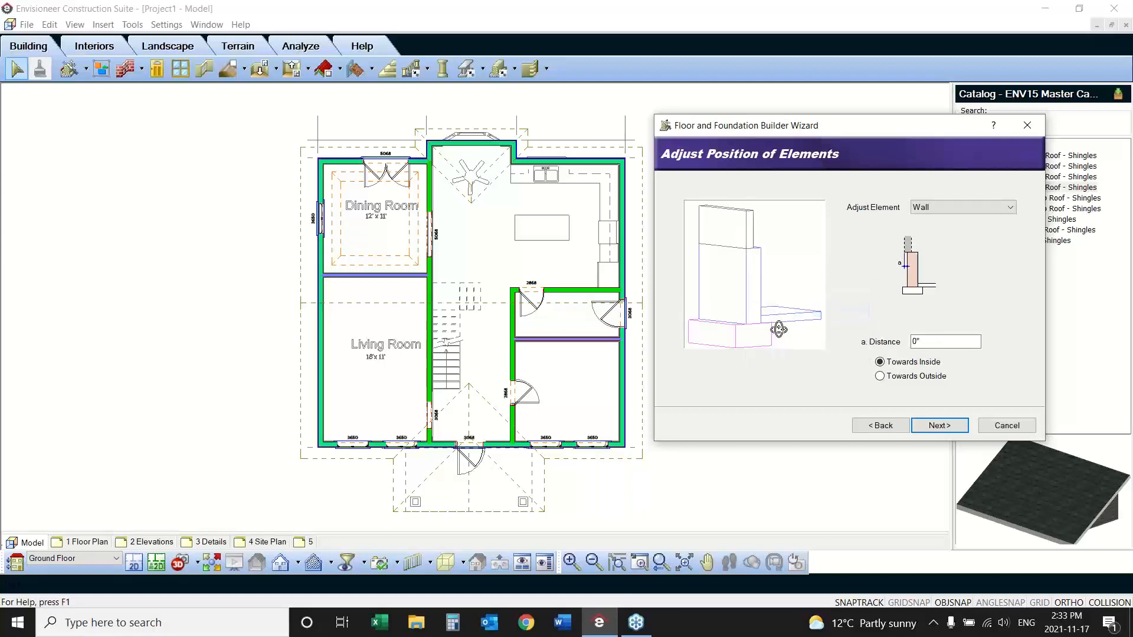
drag(778, 328, 752, 321)
drag(760, 328, 764, 326)
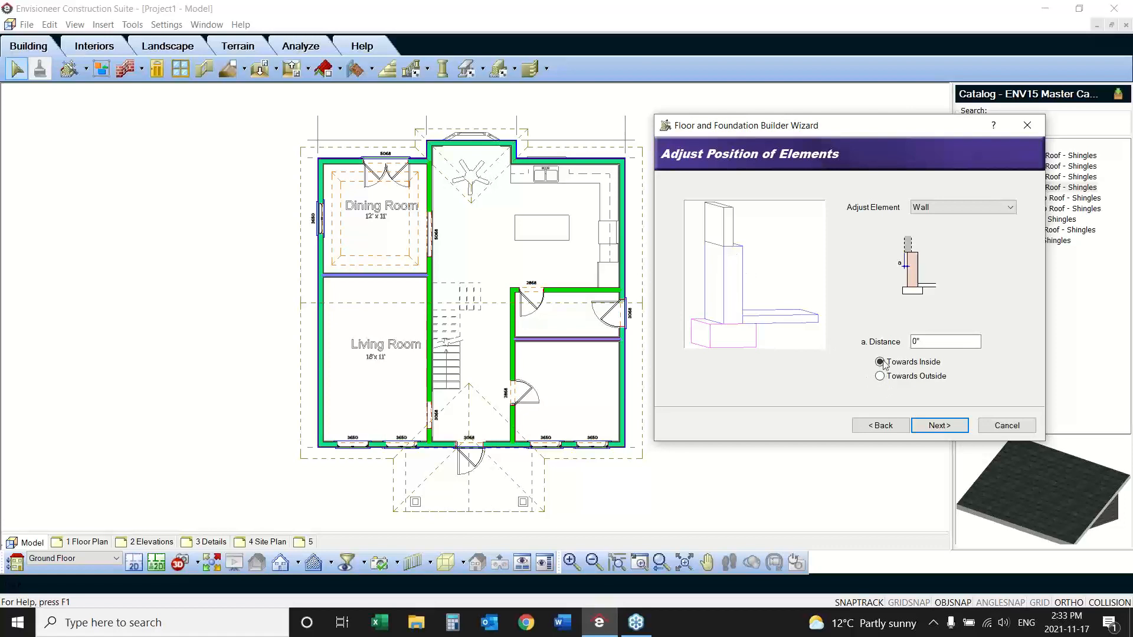
Step: Offset the basement wall 1/4" towards the inside and complete the foundation wizard to generate the basement
key(Tab)
click(879, 376)
click(880, 363)
drag(741, 283, 727, 279)
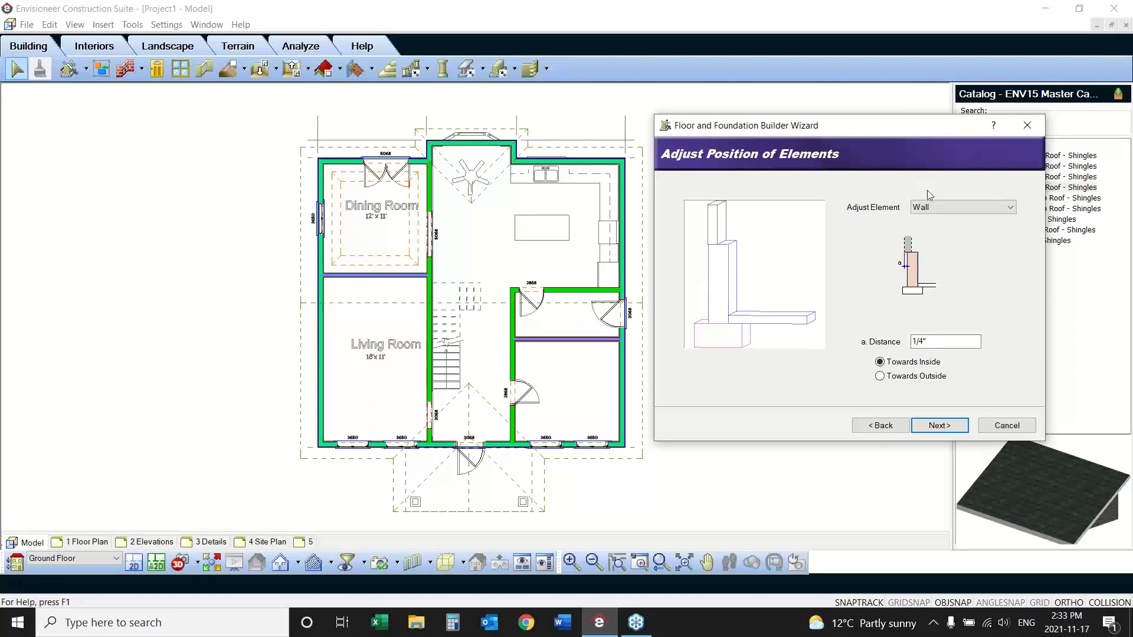
click(926, 208)
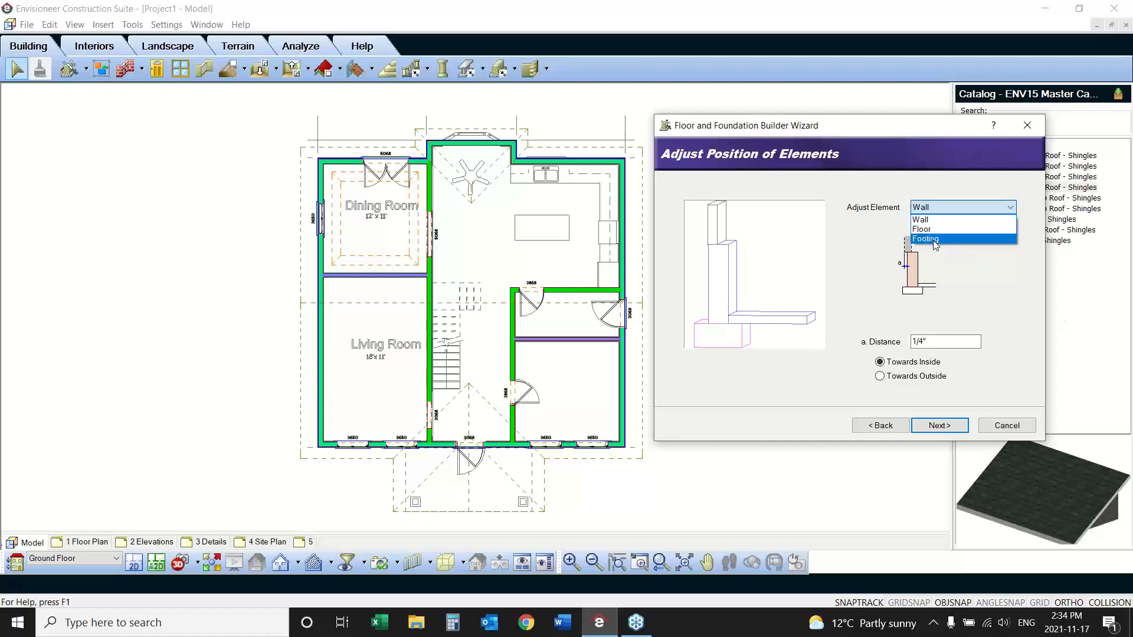
click(938, 427)
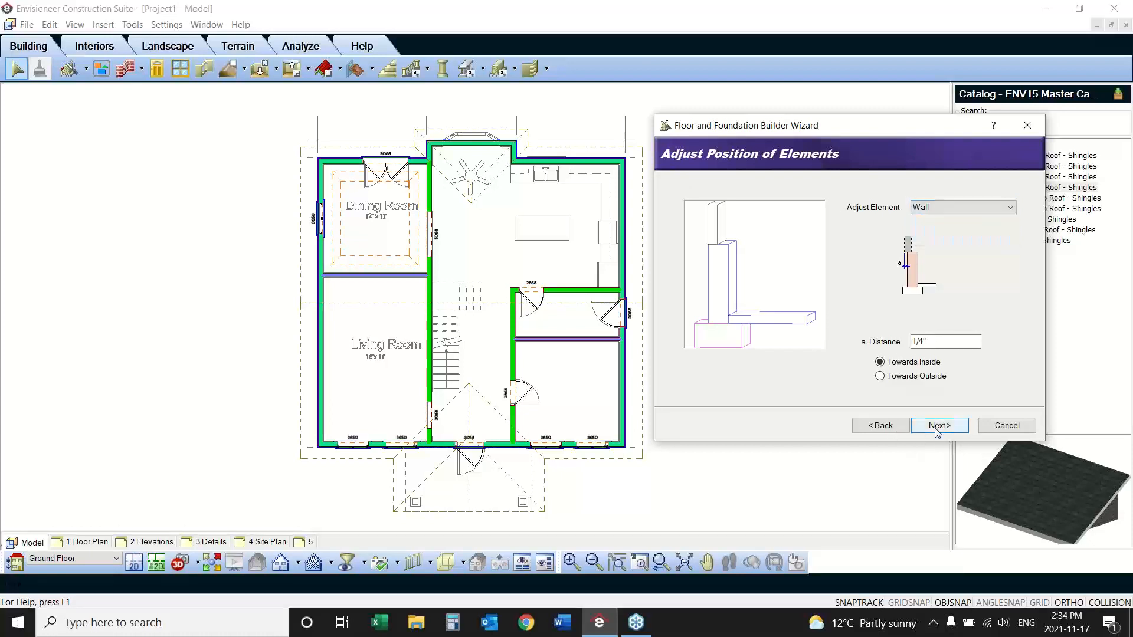
click(938, 425)
click(936, 425)
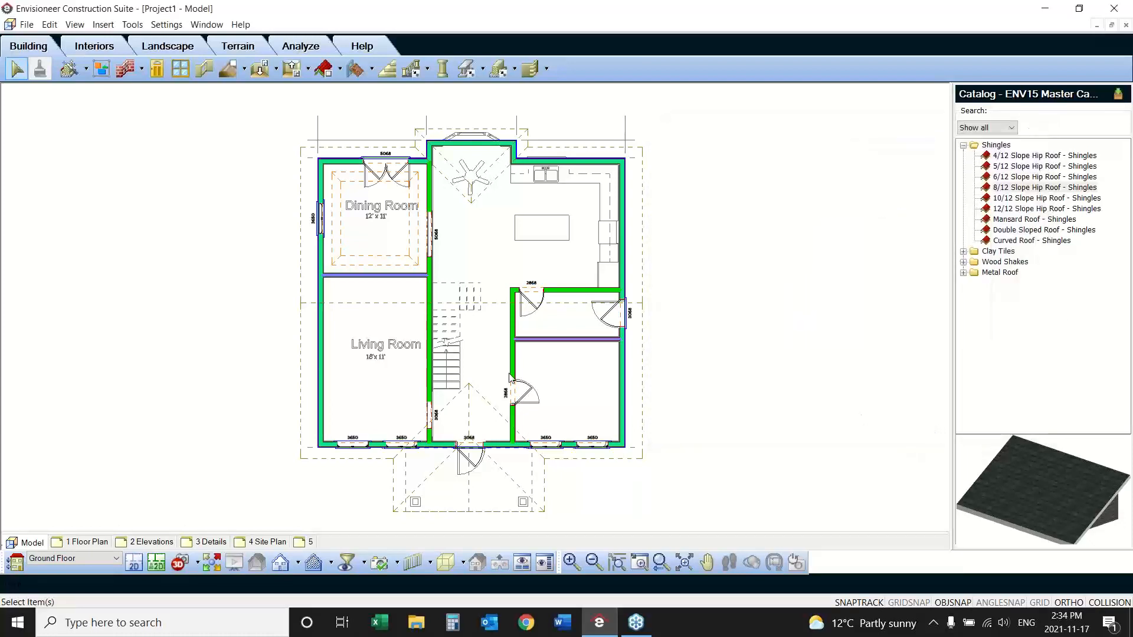
Step: Make Foundation the current building location and set an 8' offset for a new advanced member
click(70, 558)
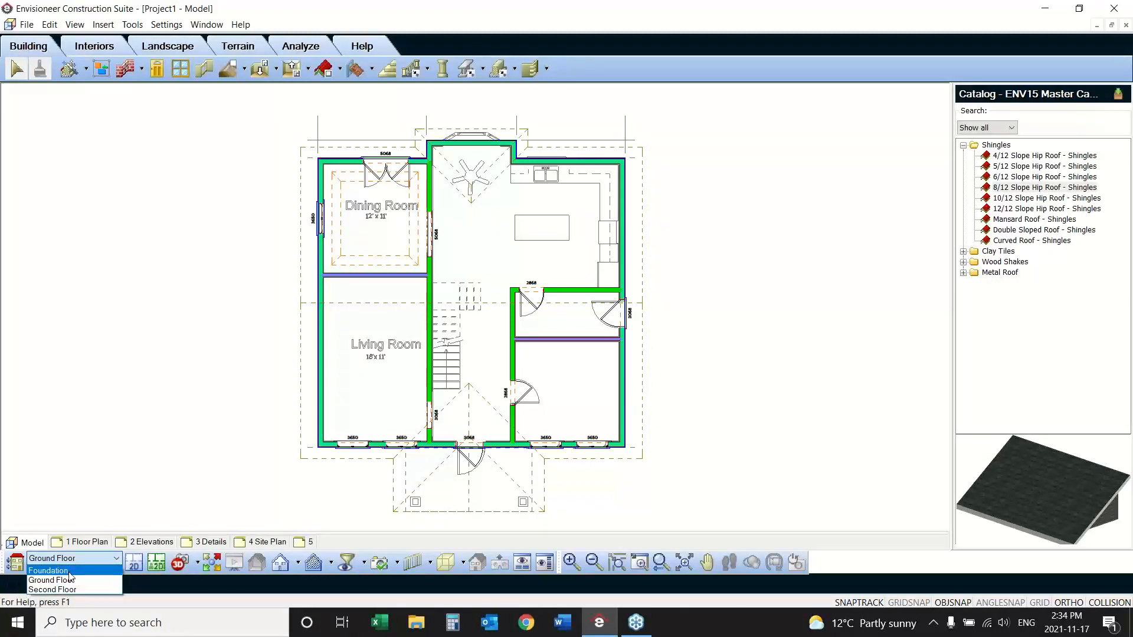
click(69, 571)
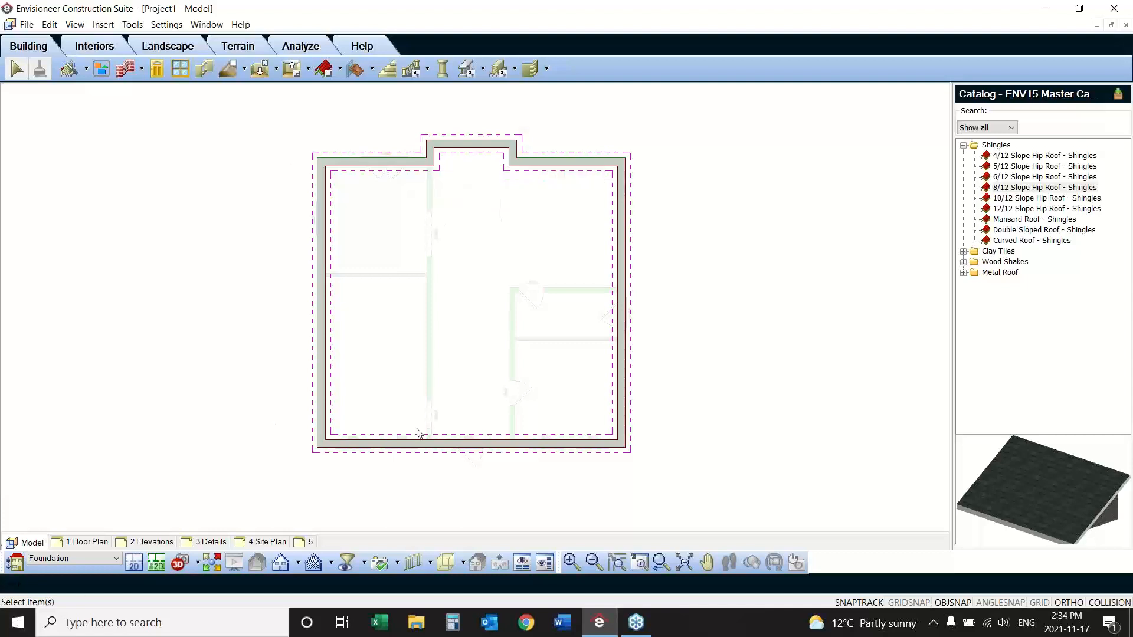
click(482, 69)
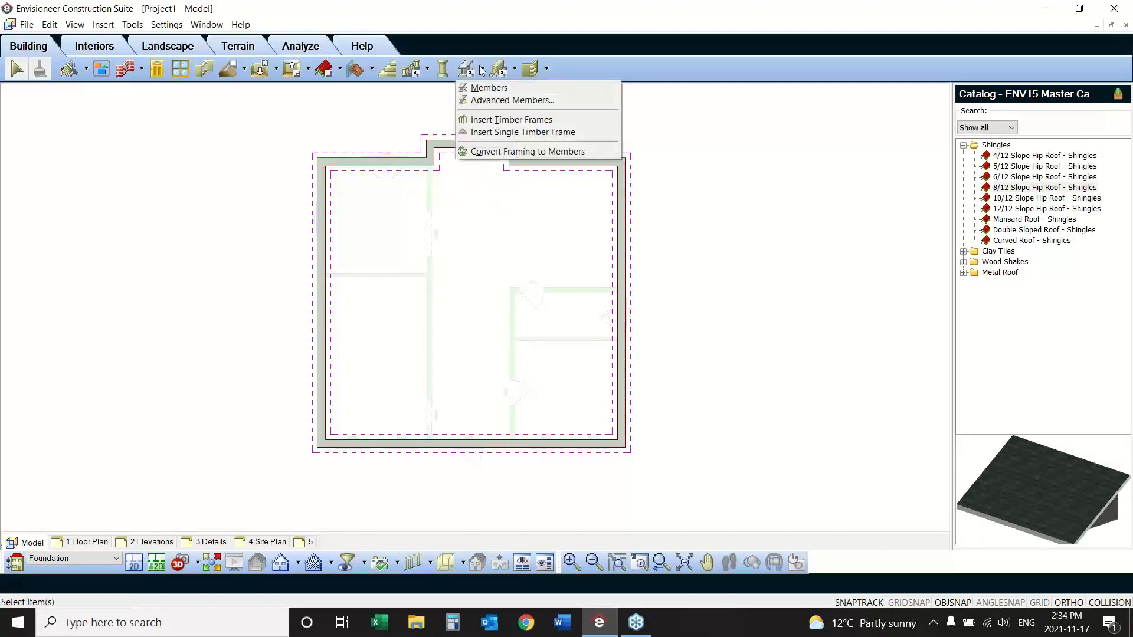
click(492, 101)
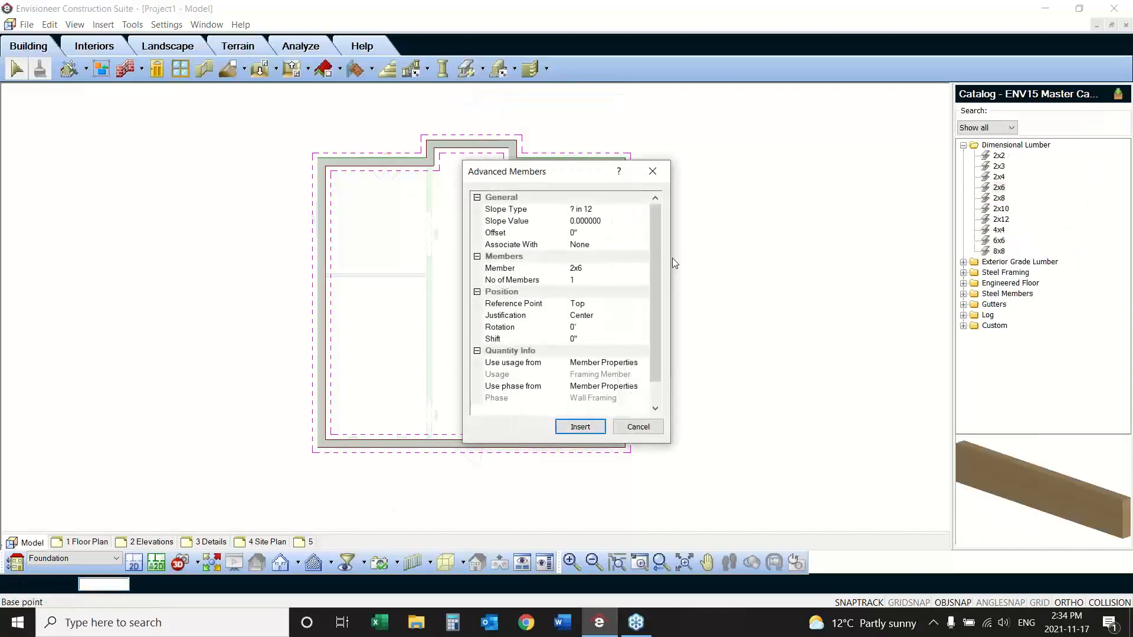
click(598, 234)
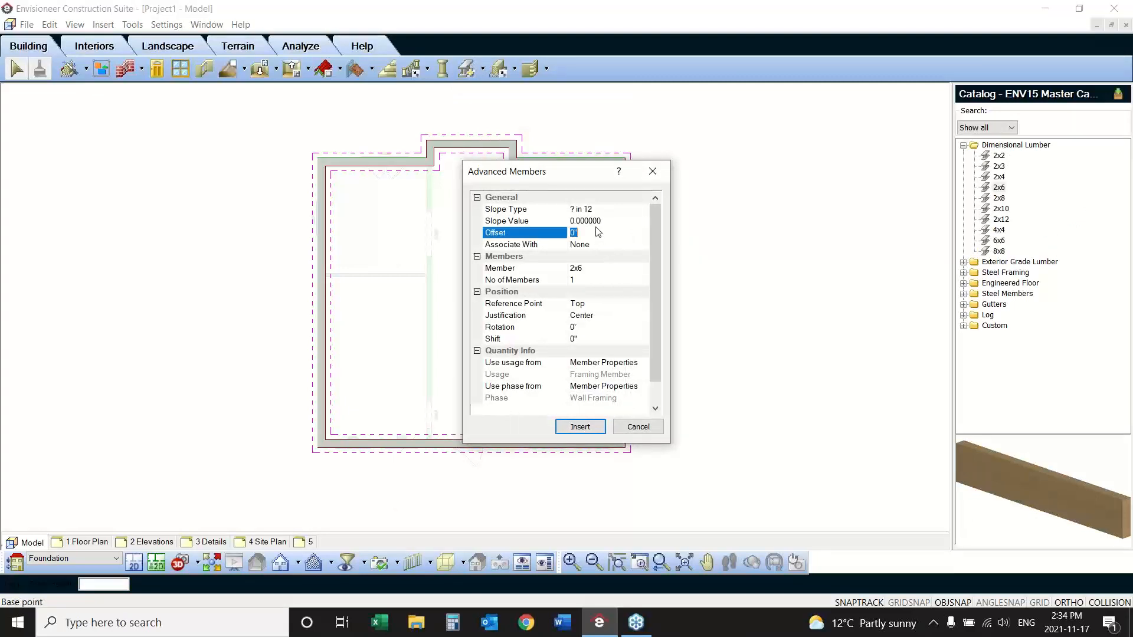
text(8)
Step: Assign the 1 3/4" x 14" LVL from the engineered floor beams and headers as the member
click(596, 269)
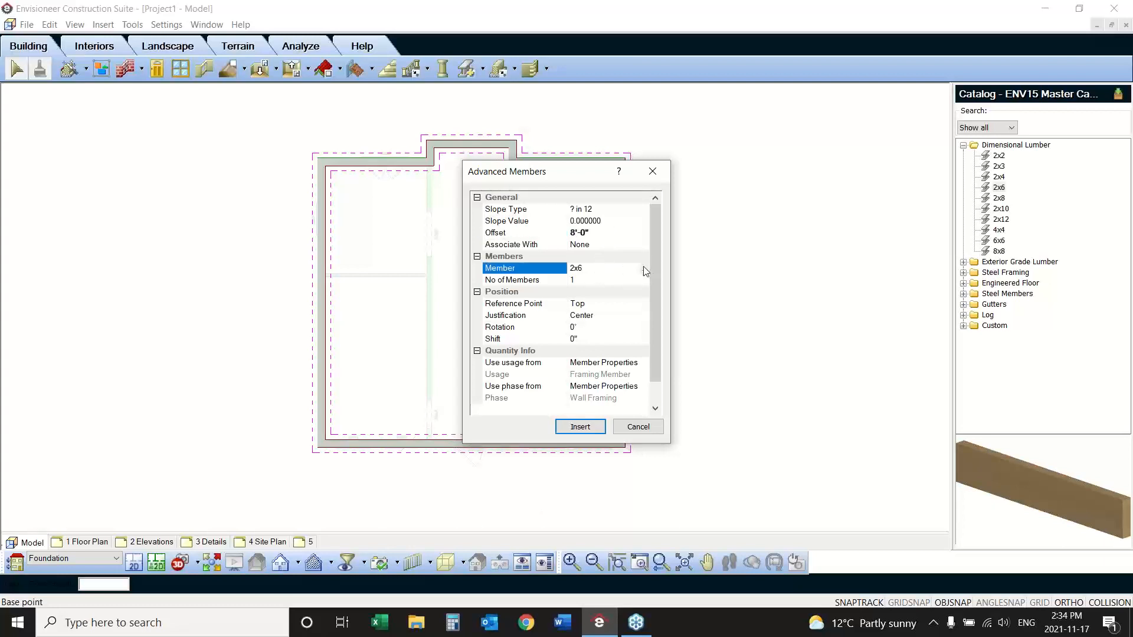
click(649, 269)
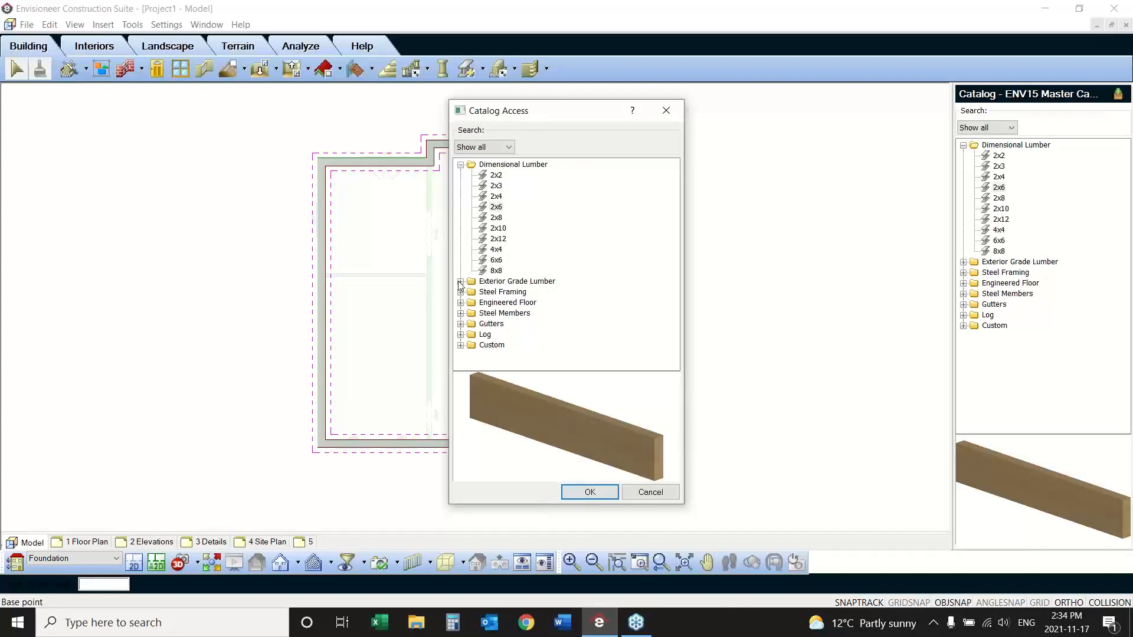
click(461, 303)
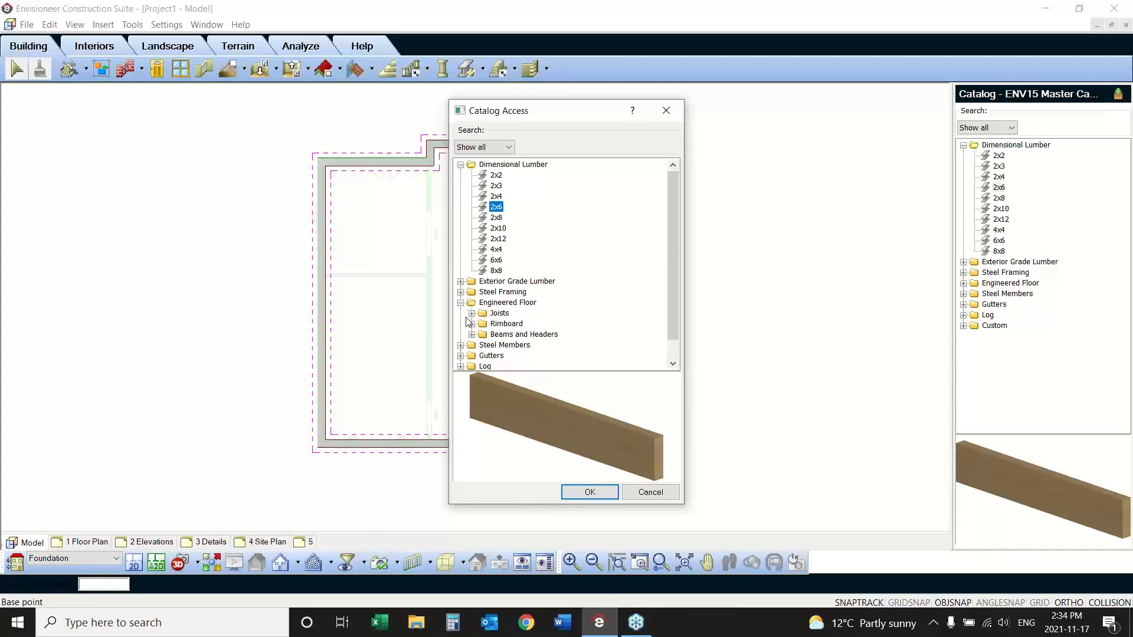
click(471, 334)
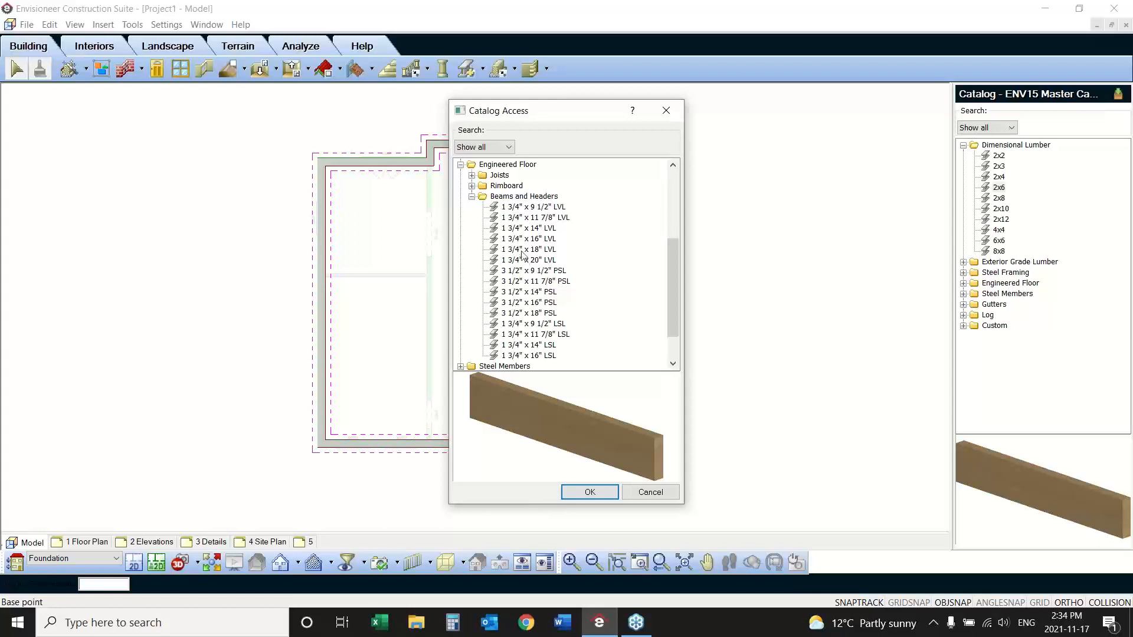
click(514, 229)
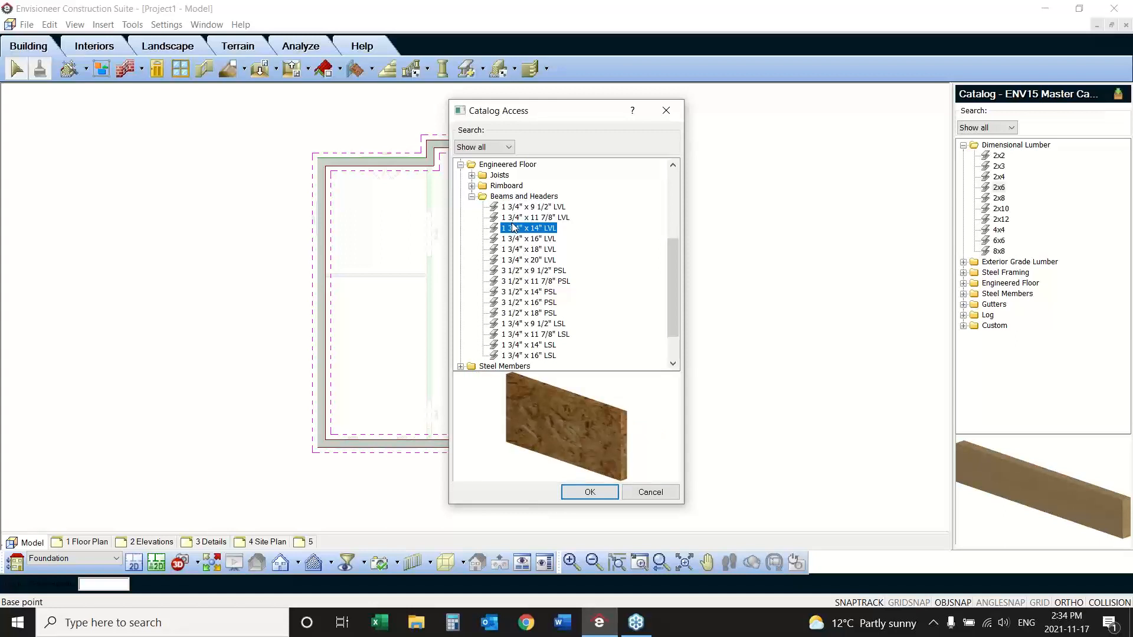
drag(670, 286, 667, 243)
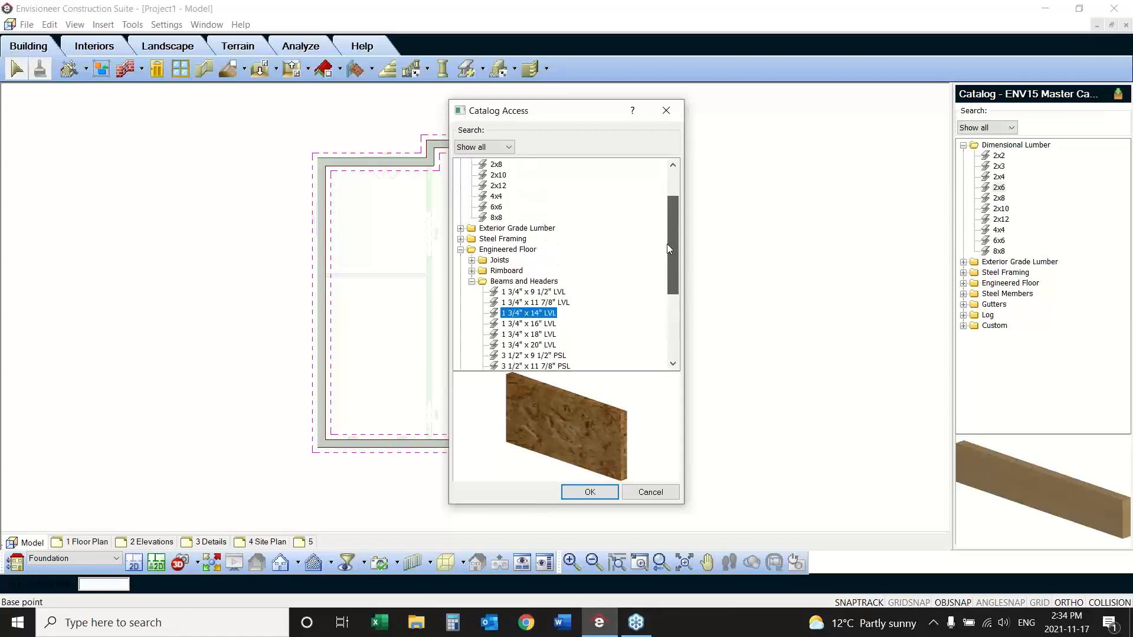
click(461, 239)
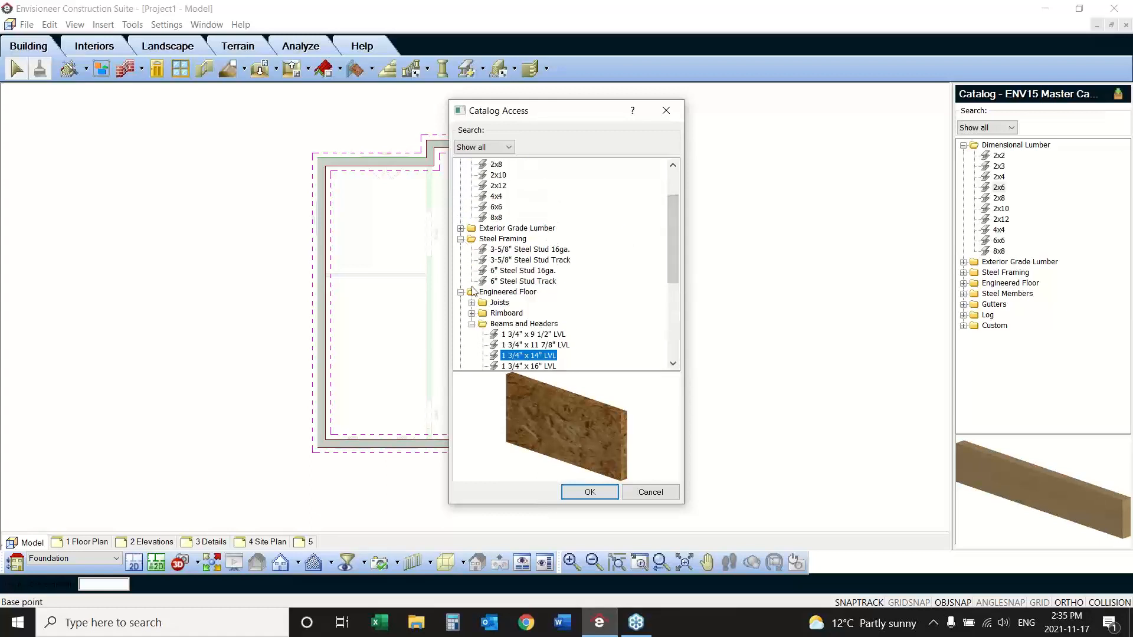
click(461, 239)
drag(669, 255, 675, 313)
click(460, 324)
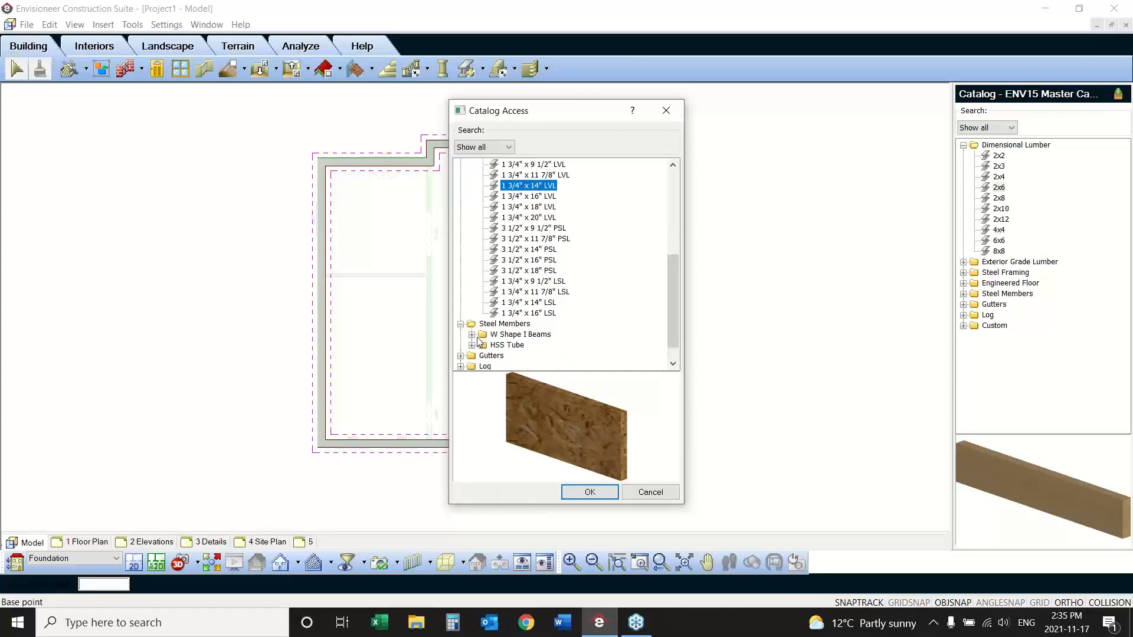
click(472, 334)
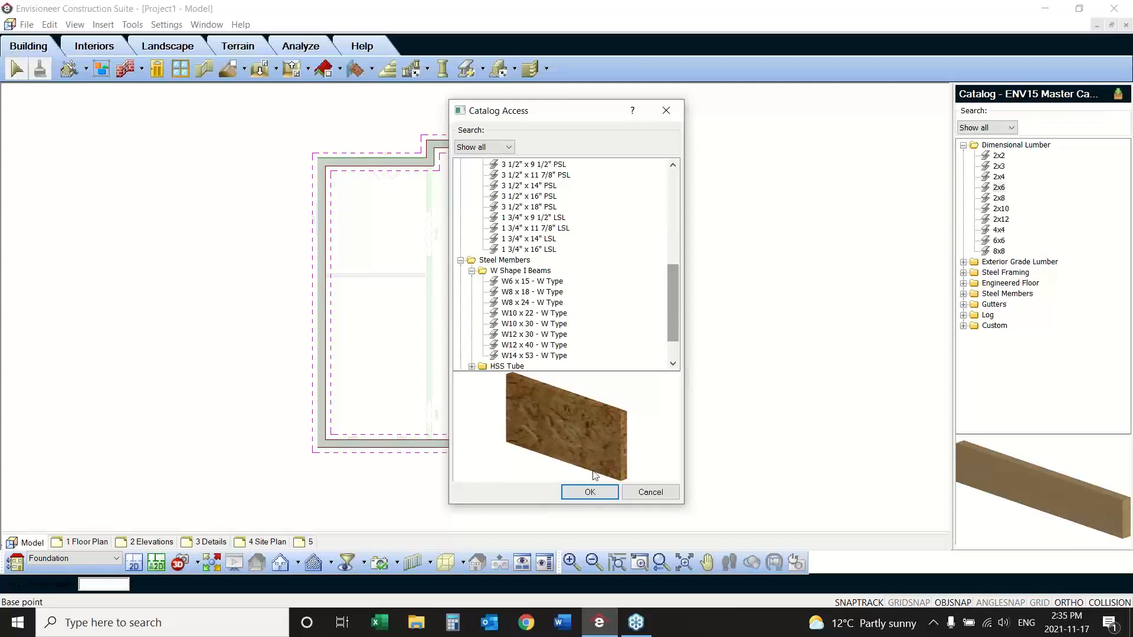
click(590, 492)
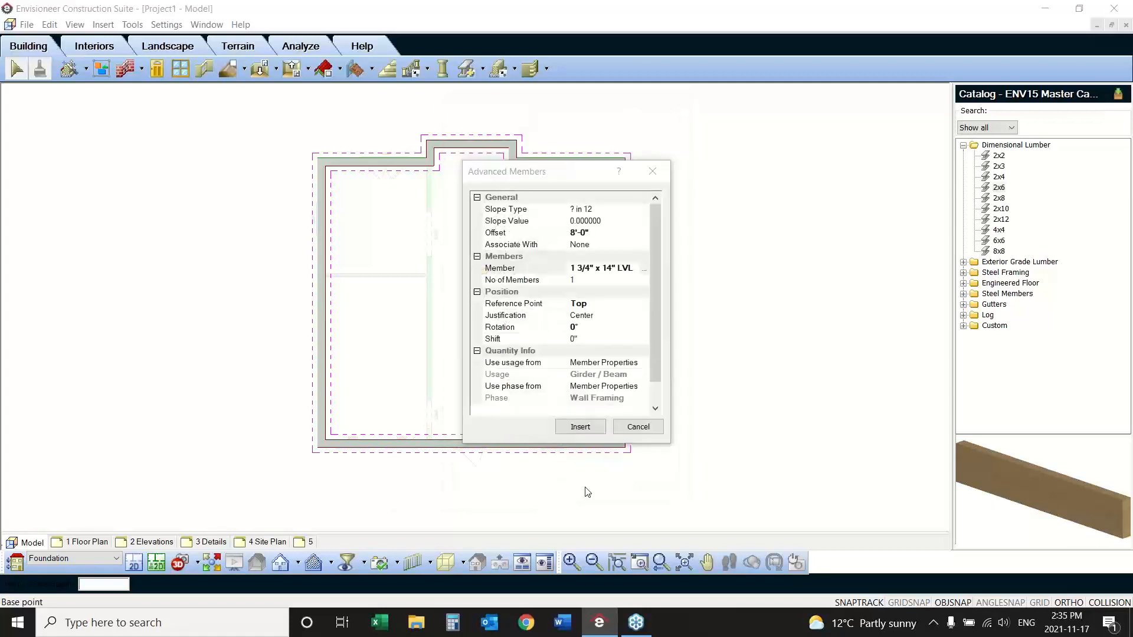
Step: Set the number of members to 3 and draw a beam from rear to front foundation wall beneath the living and dining rooms' inner wall
click(622, 279)
click(643, 277)
click(643, 277)
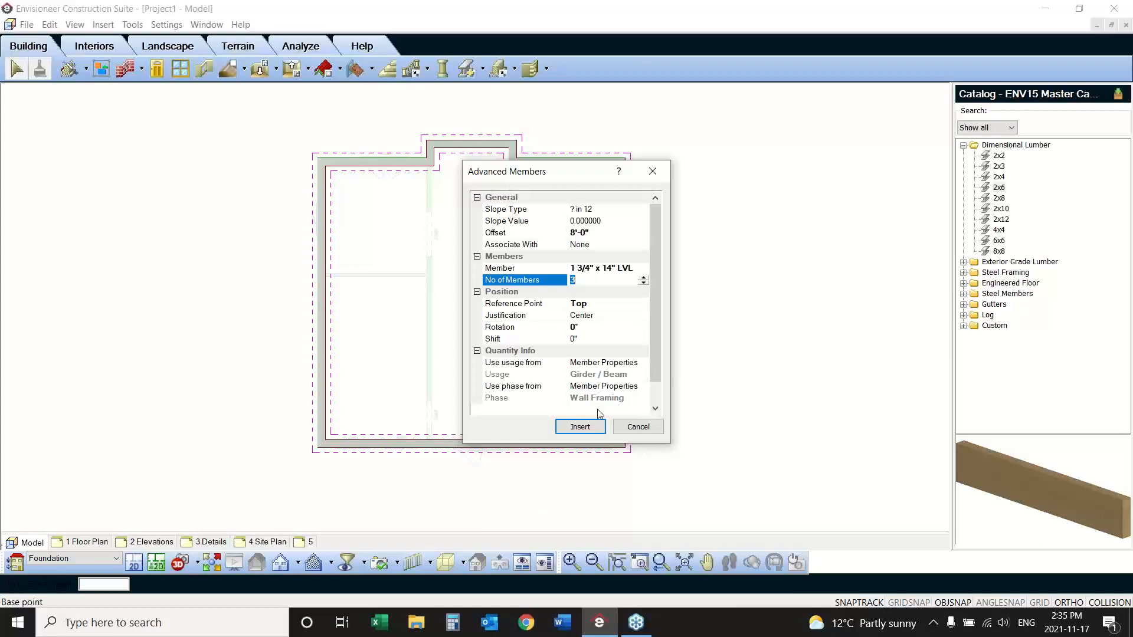
click(575, 432)
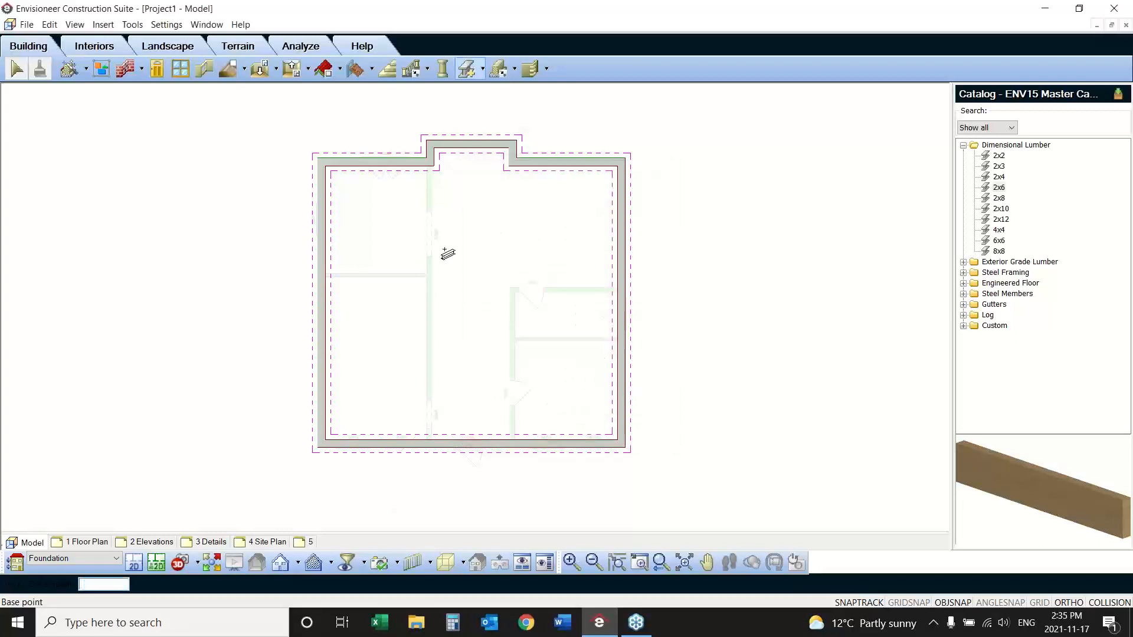
click(430, 163)
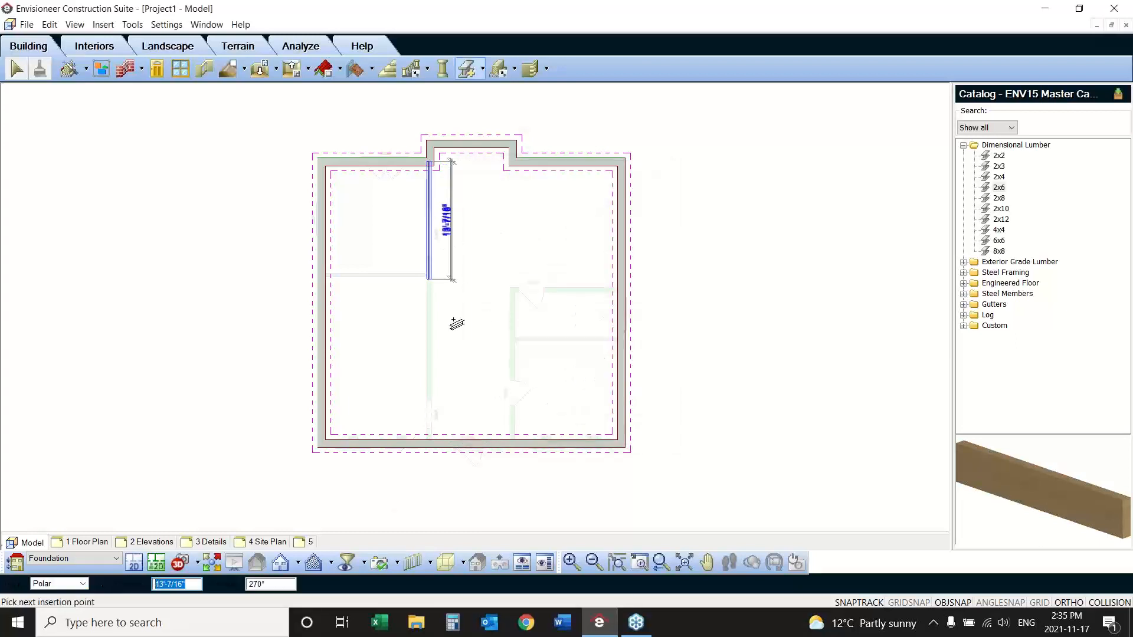
click(429, 446)
right_click(528, 325)
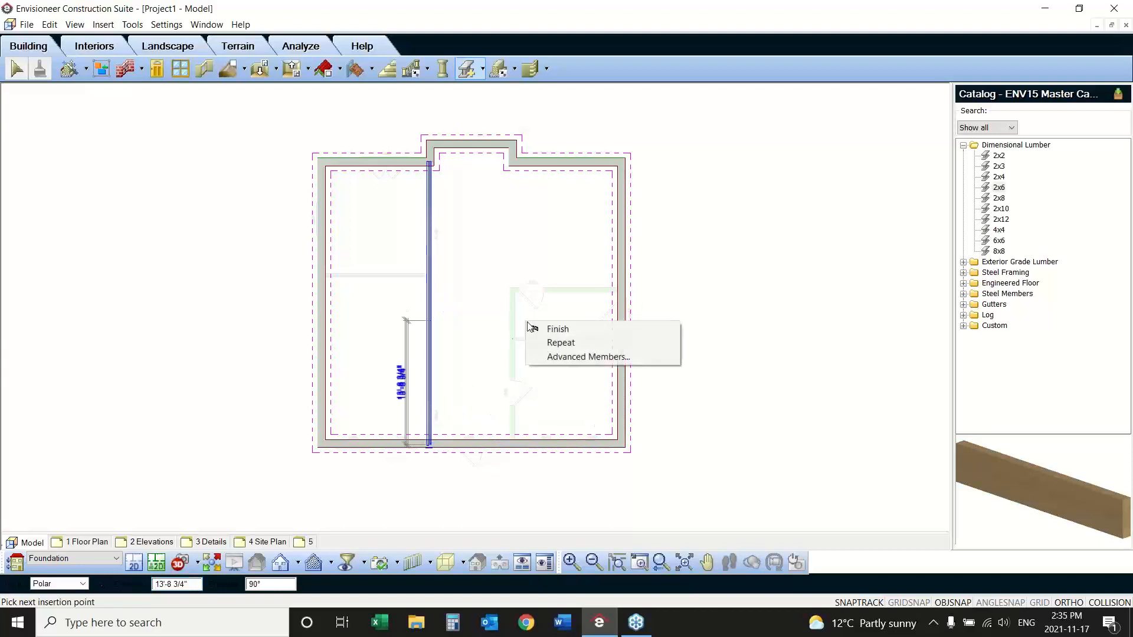
Step: Draw a second parallel beam from the other inner corner of the rear bump-out to the front foundation wall
click(566, 341)
click(515, 160)
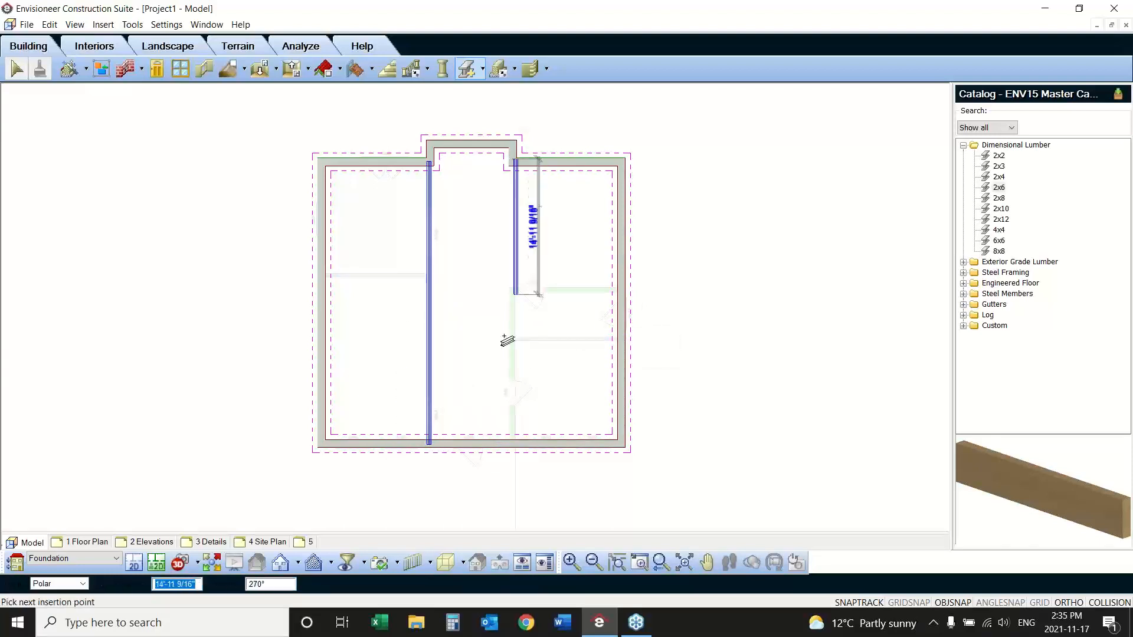
click(514, 447)
right_click(550, 395)
click(578, 399)
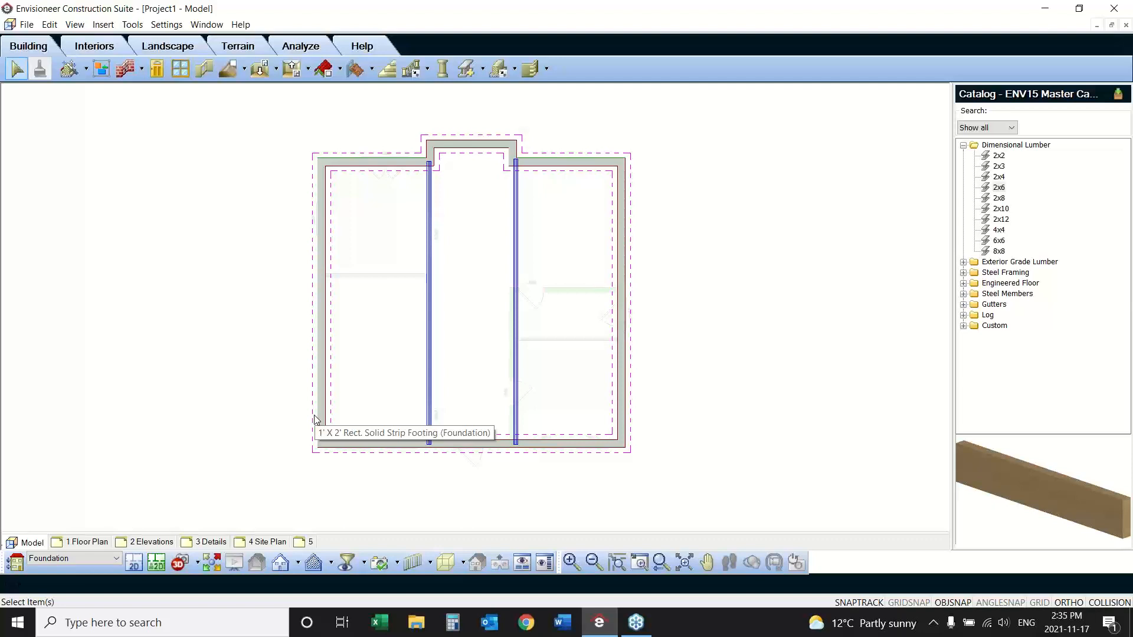
Step: Place a 4" Diameter x 1/2" Thick Circle Hollow steel column at the midpoint of each of the two basement beams
click(452, 72)
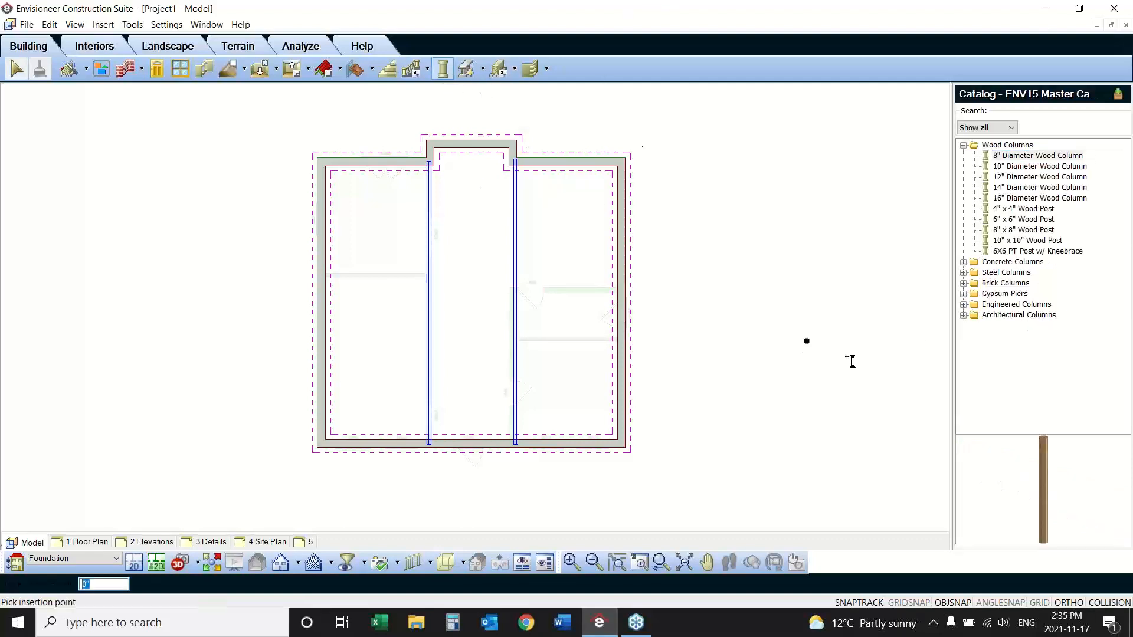
click(963, 273)
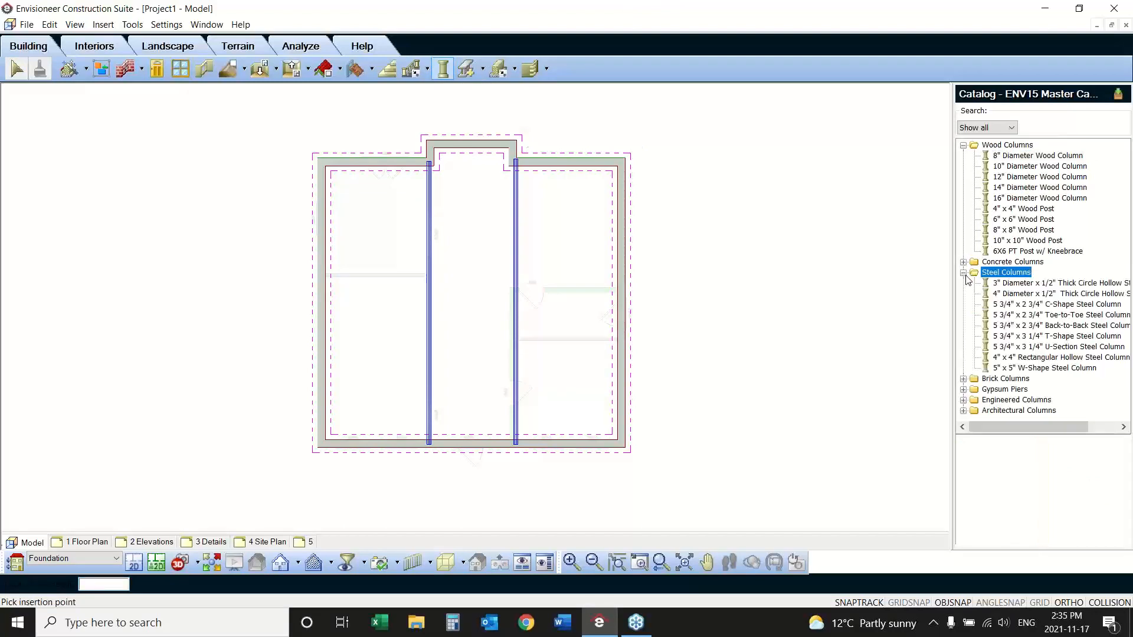
click(1003, 294)
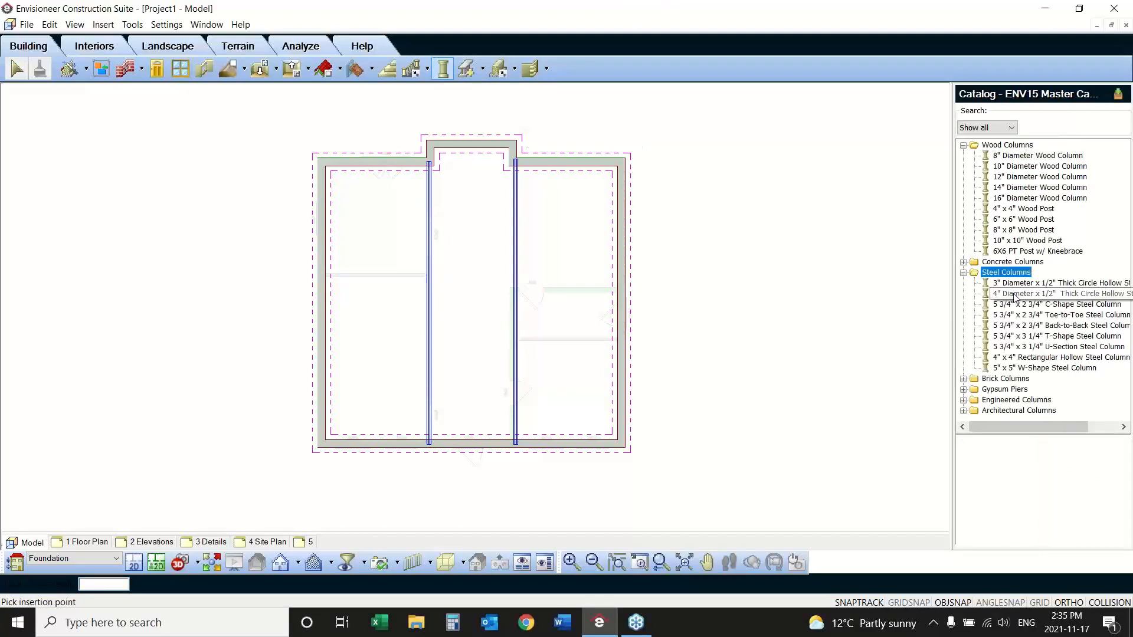
click(428, 295)
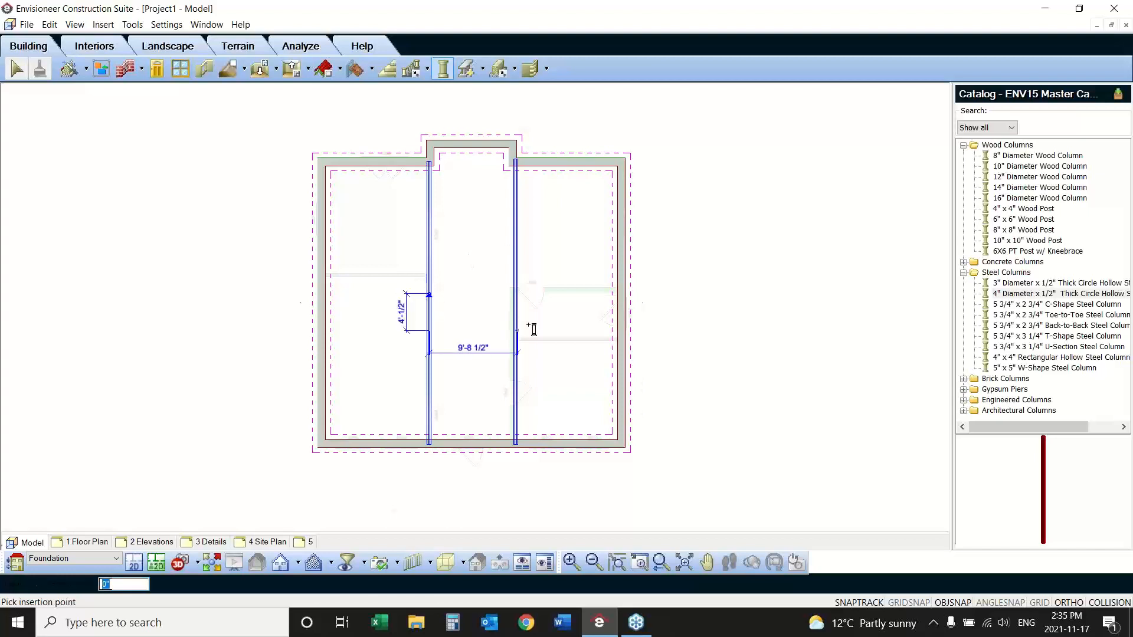
right_click(558, 329)
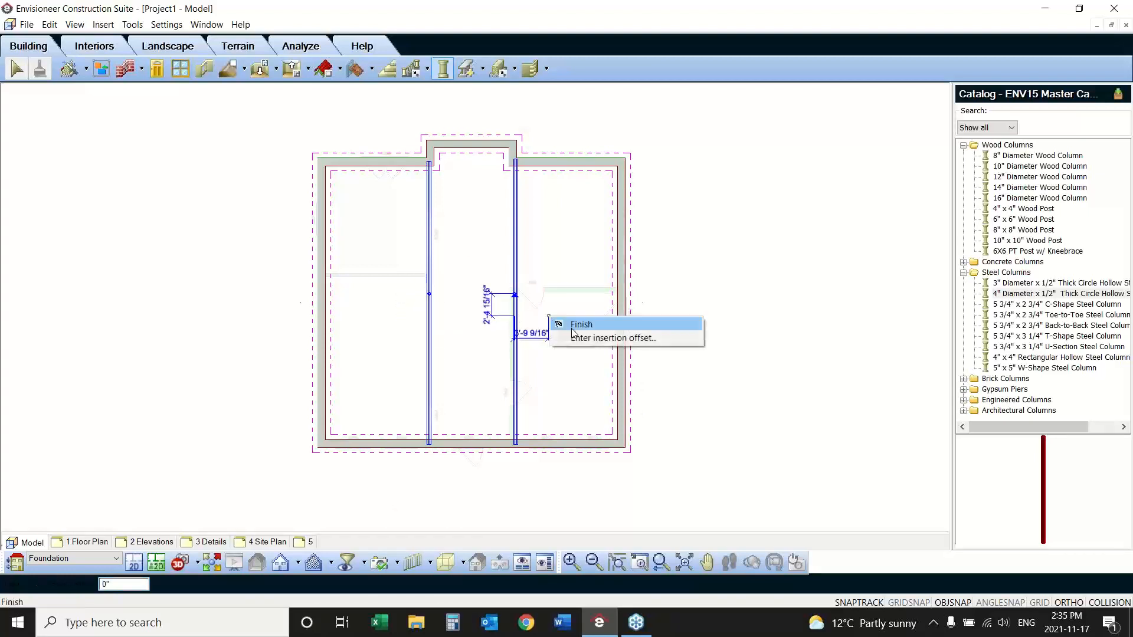
click(565, 324)
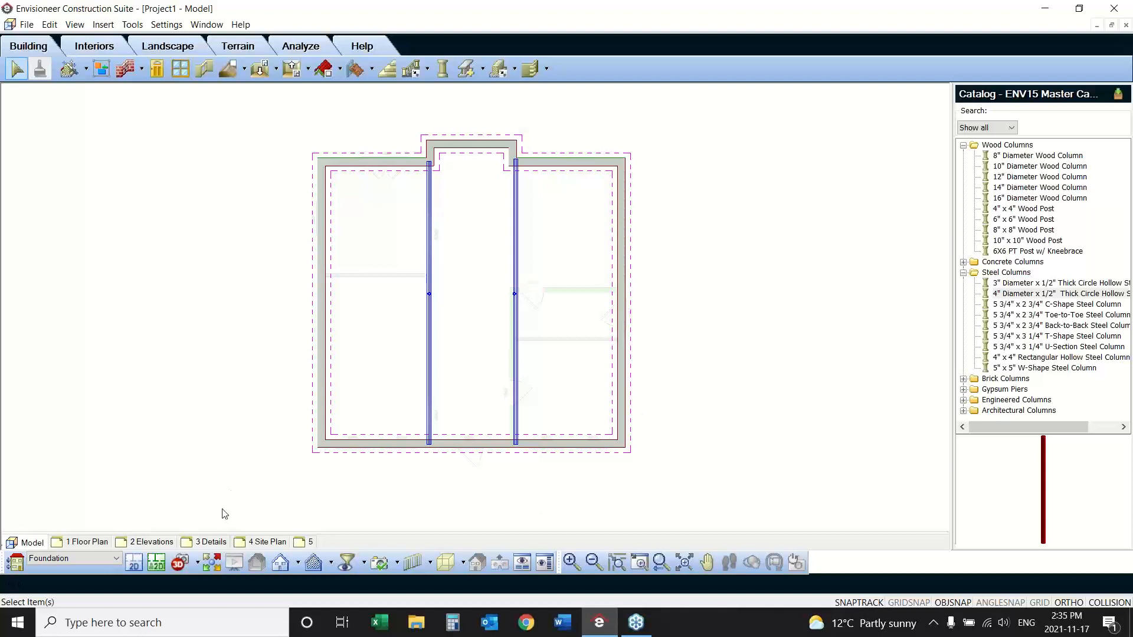
Step: Show the whole house in 3D and set the Foundation building location's wall height to 8'
click(211, 563)
click(538, 336)
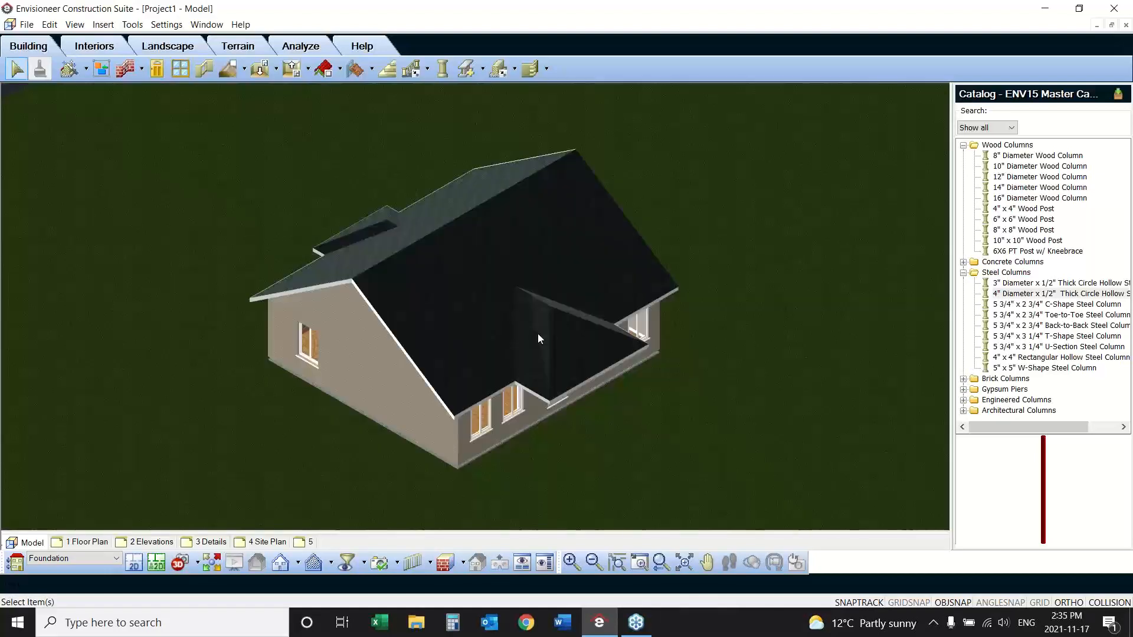
click(754, 567)
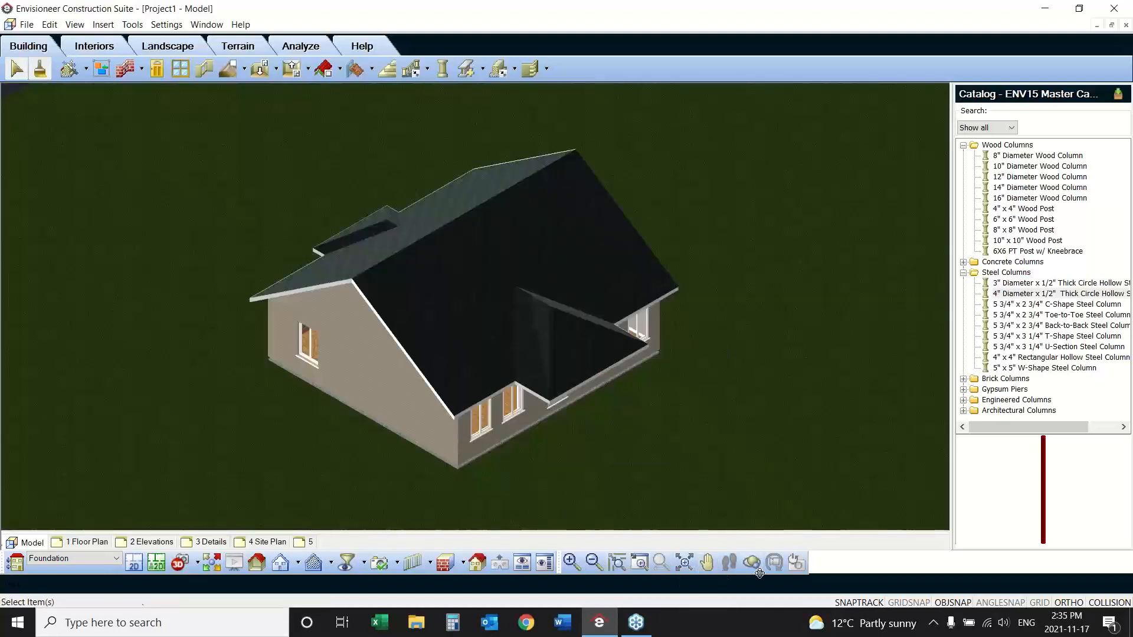
drag(595, 485, 531, 459)
click(166, 24)
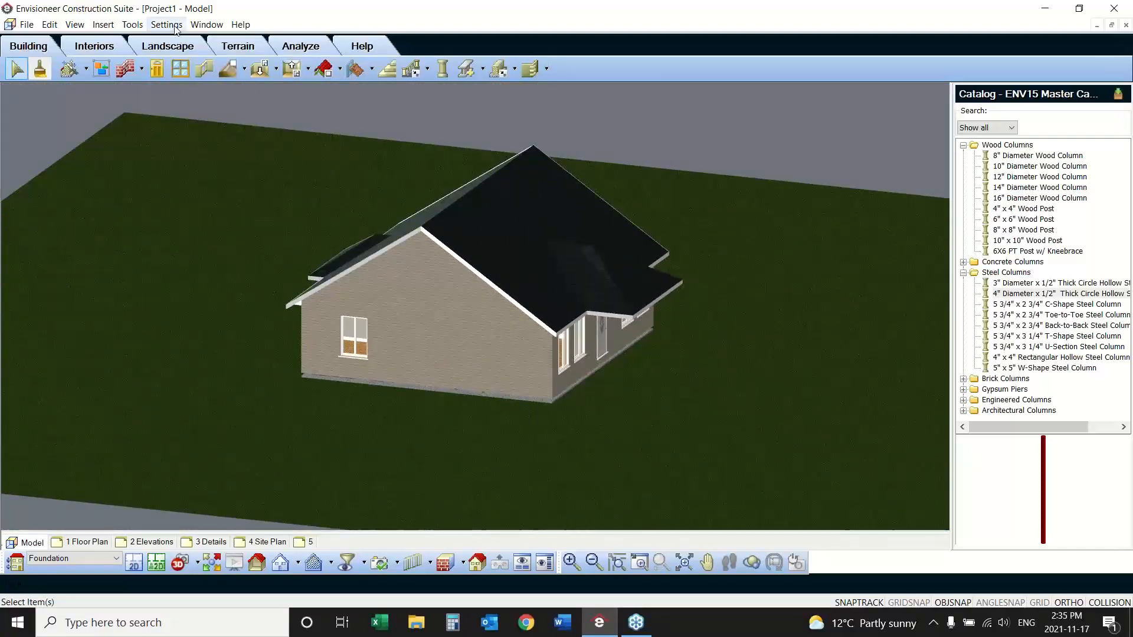
click(198, 83)
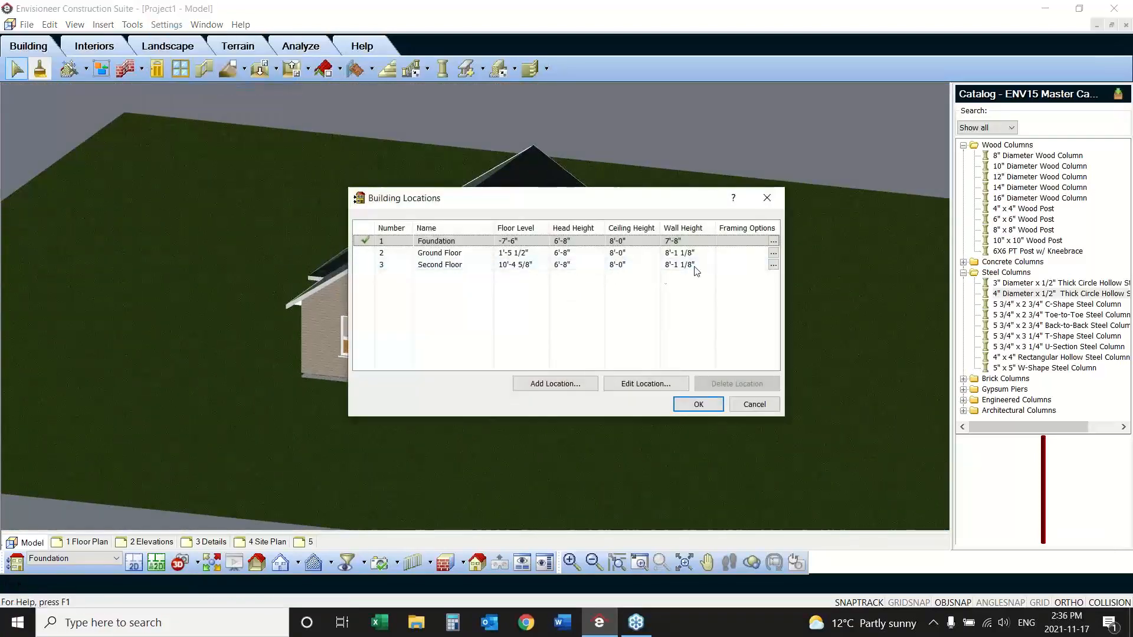
click(687, 241)
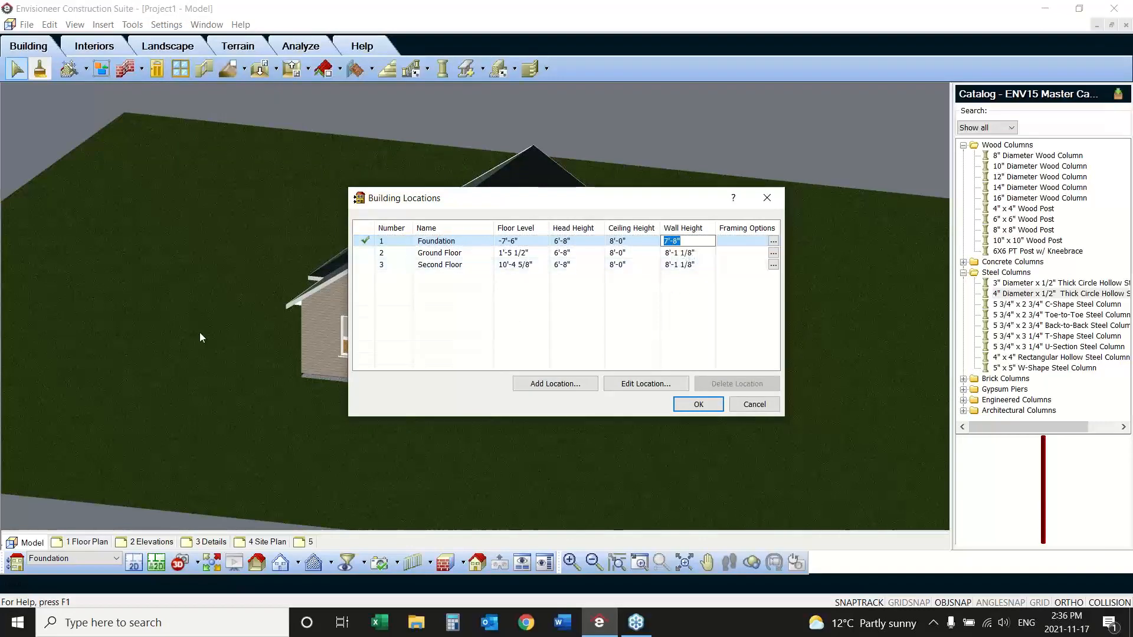
text(8')
key(Return)
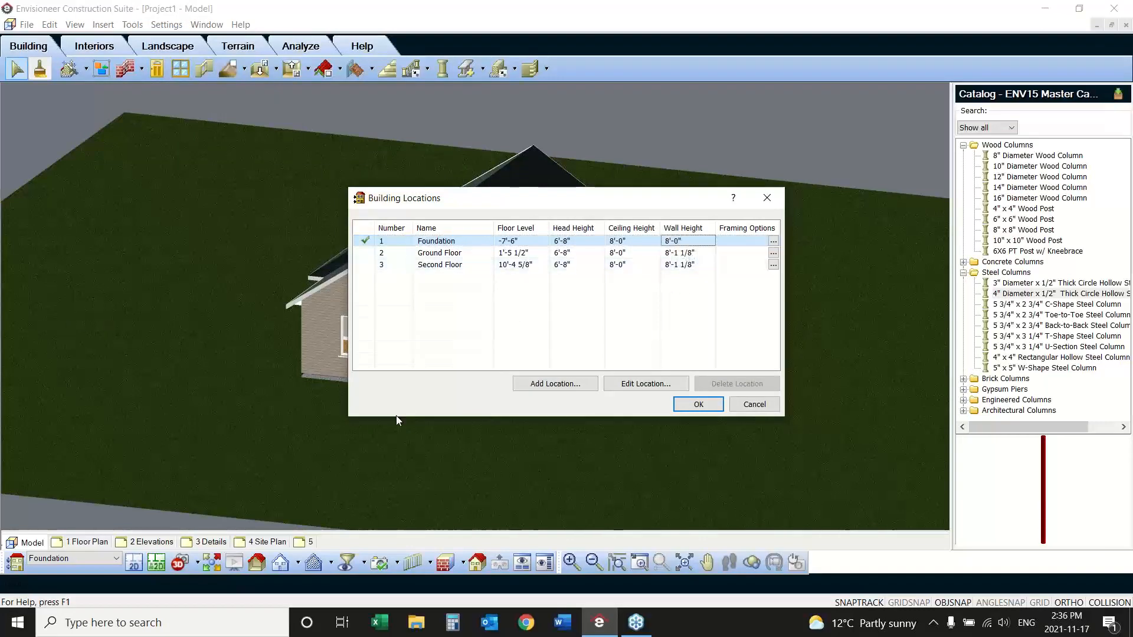
click(694, 407)
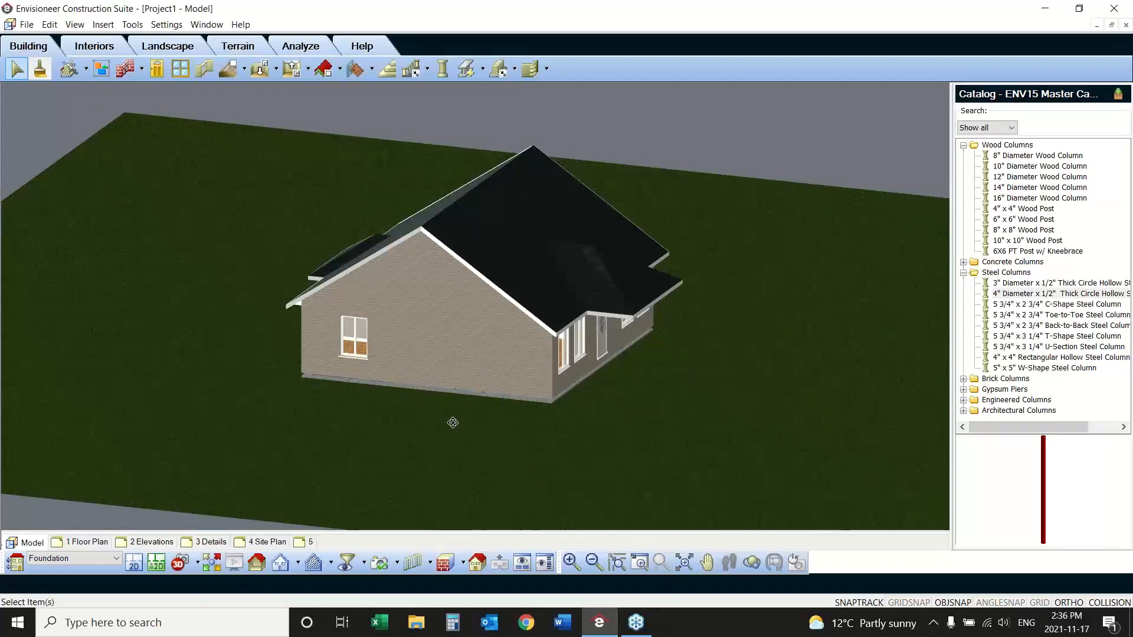
Step: Select all similar 10" Concrete Wall foundation walls, give them a wall height of 8'-0", and return to the 2D plan
right_click(430, 387)
click(452, 392)
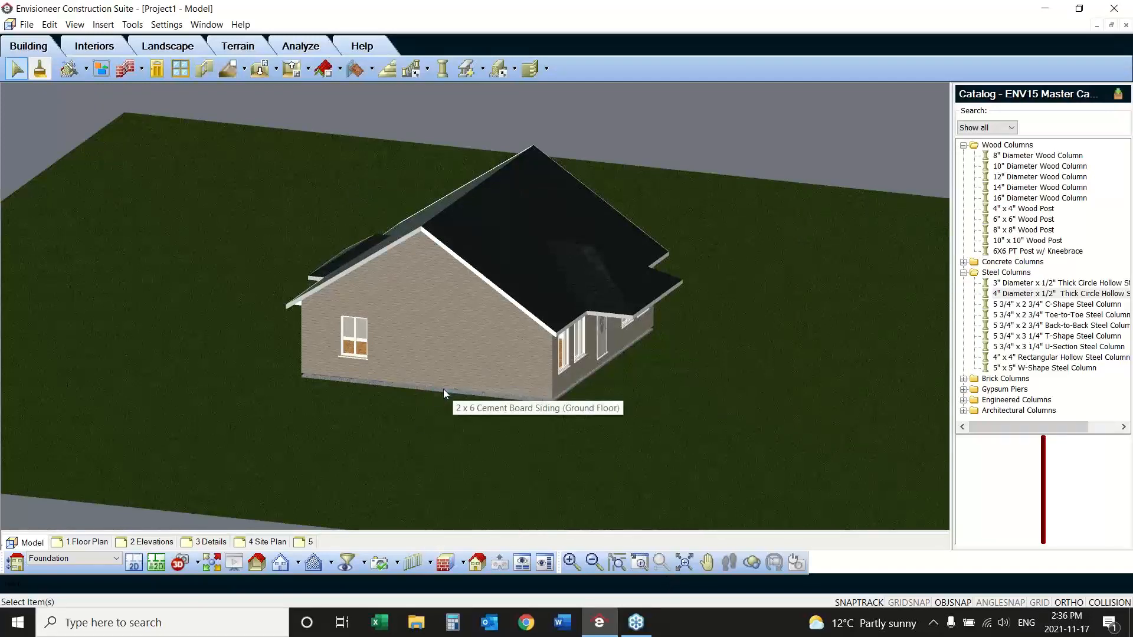
click(444, 391)
right_click(444, 391)
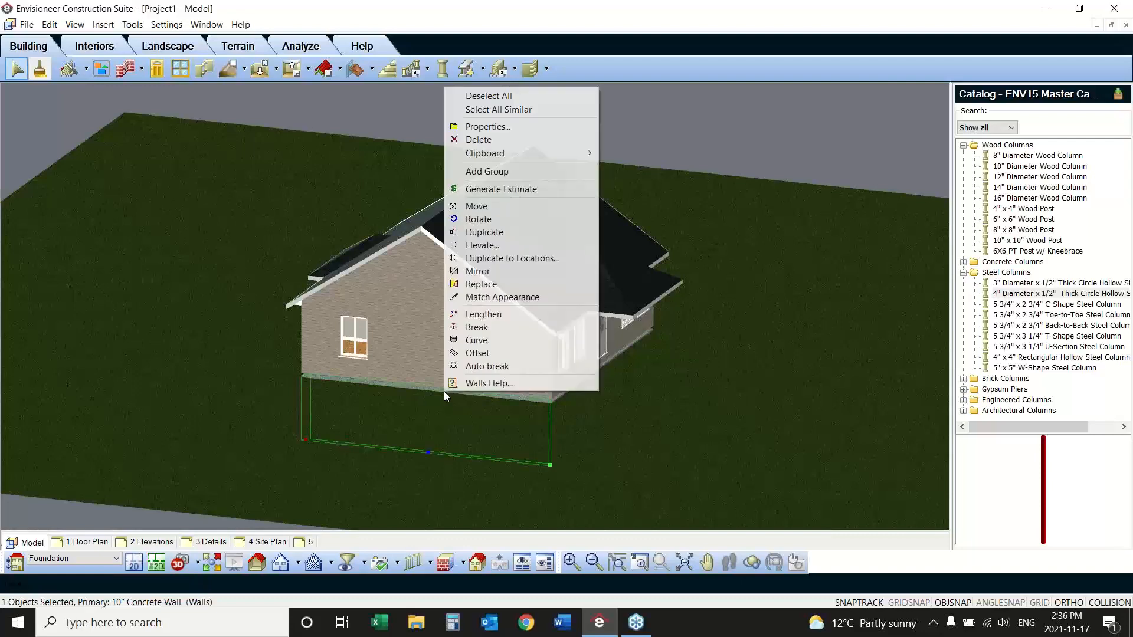
click(550, 109)
right_click(448, 388)
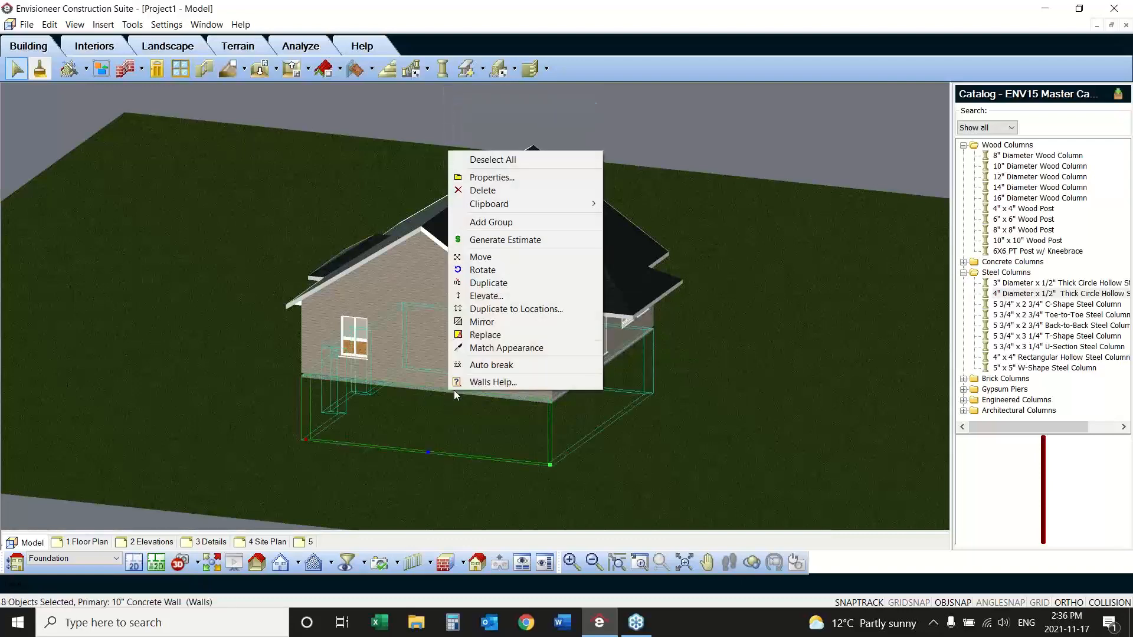
click(513, 176)
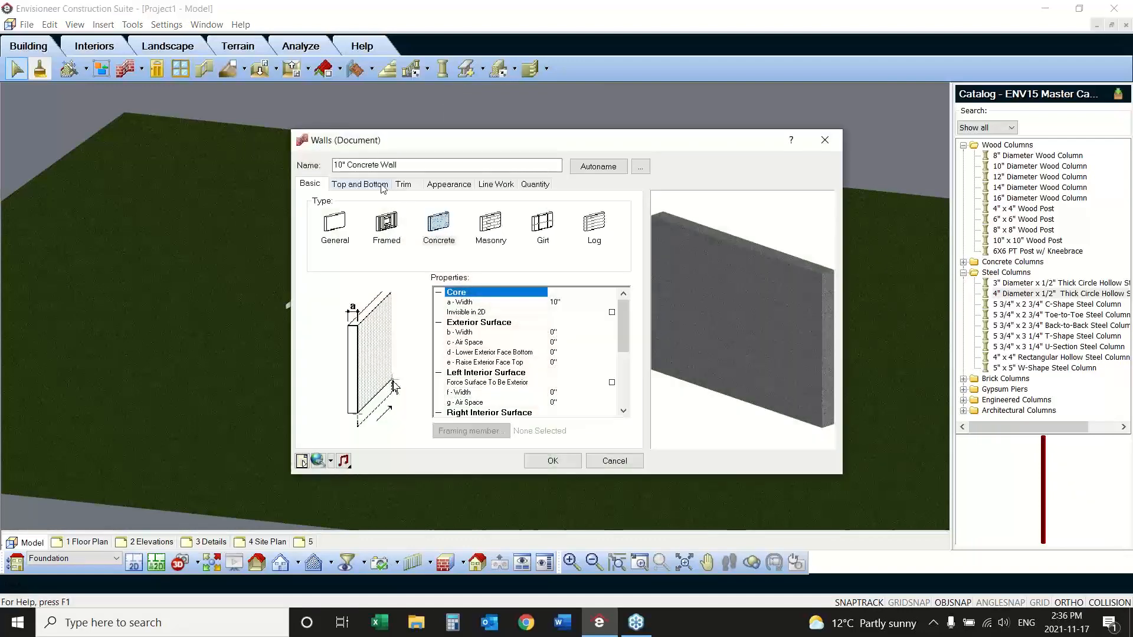
click(382, 184)
click(590, 250)
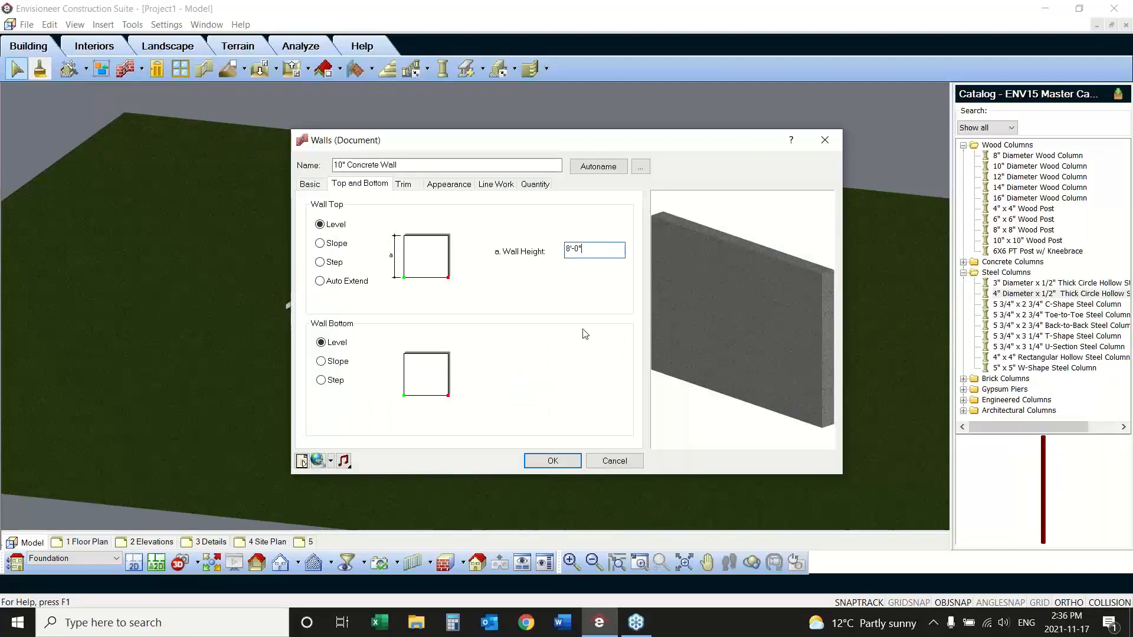
click(552, 461)
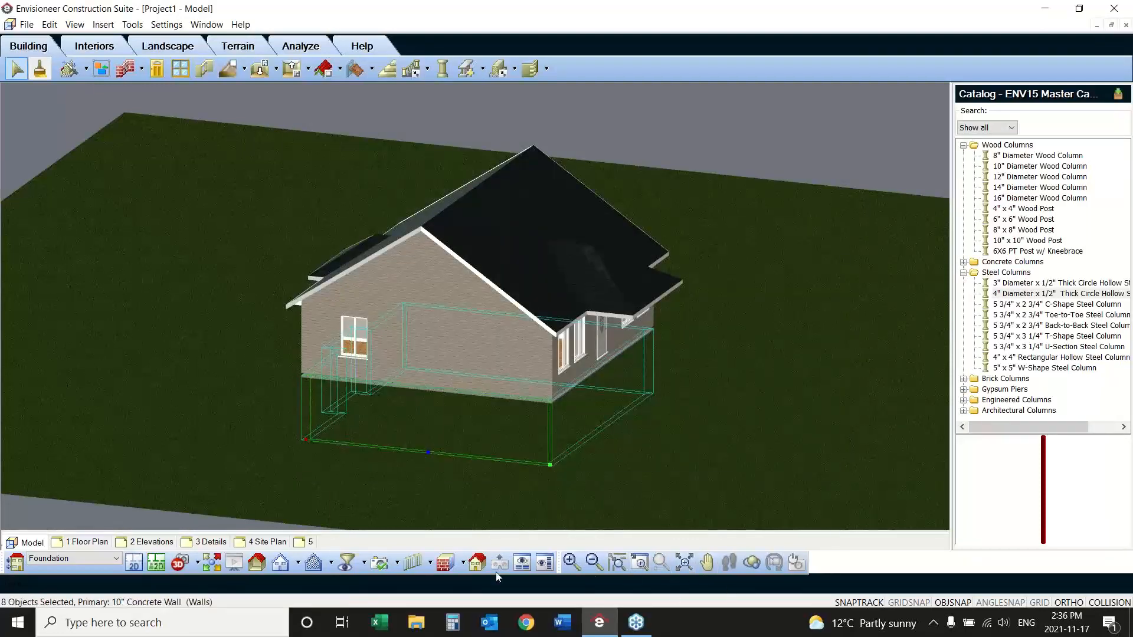
click(134, 562)
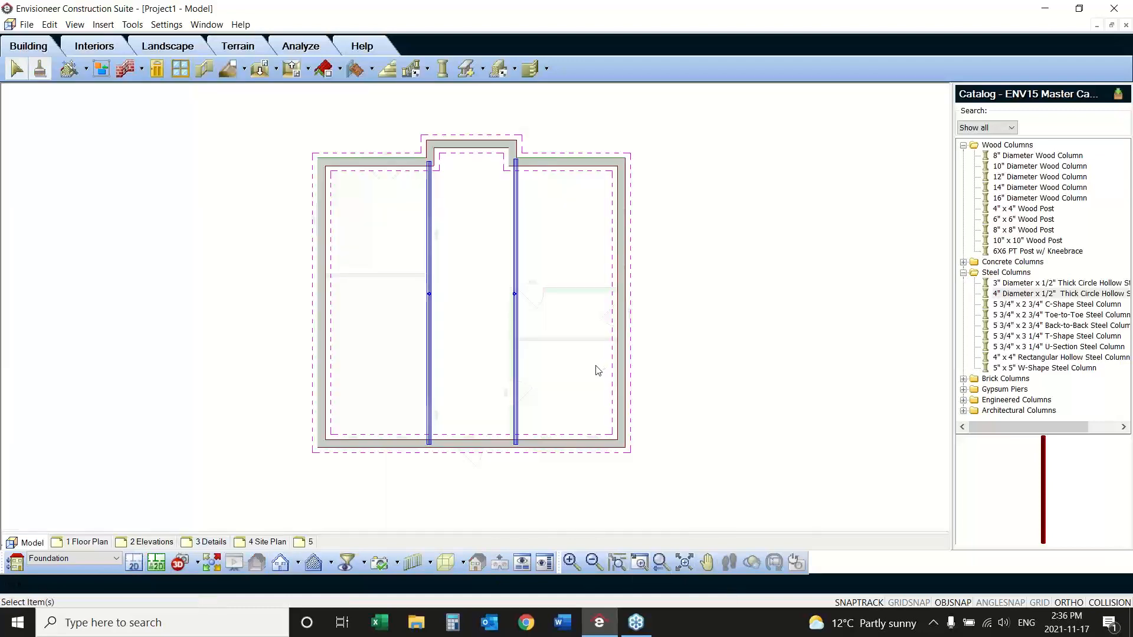
Step: Generate the project estimate and review the foundation materials, including the poured slab concrete, in the enlarged quantity report
click(168, 26)
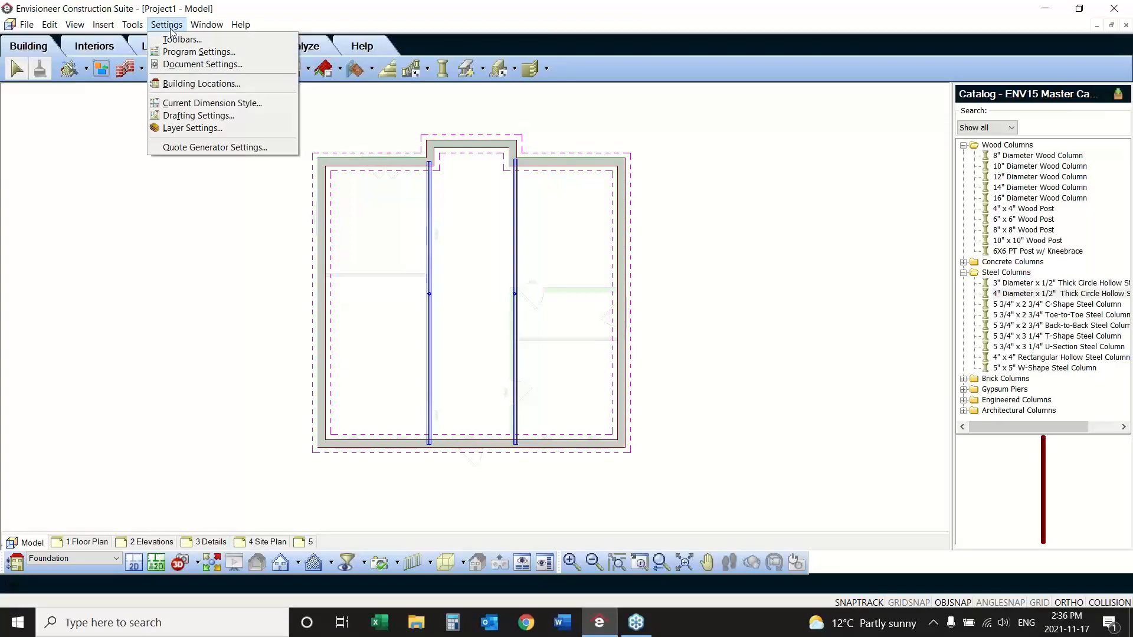
mouse_move(132, 24)
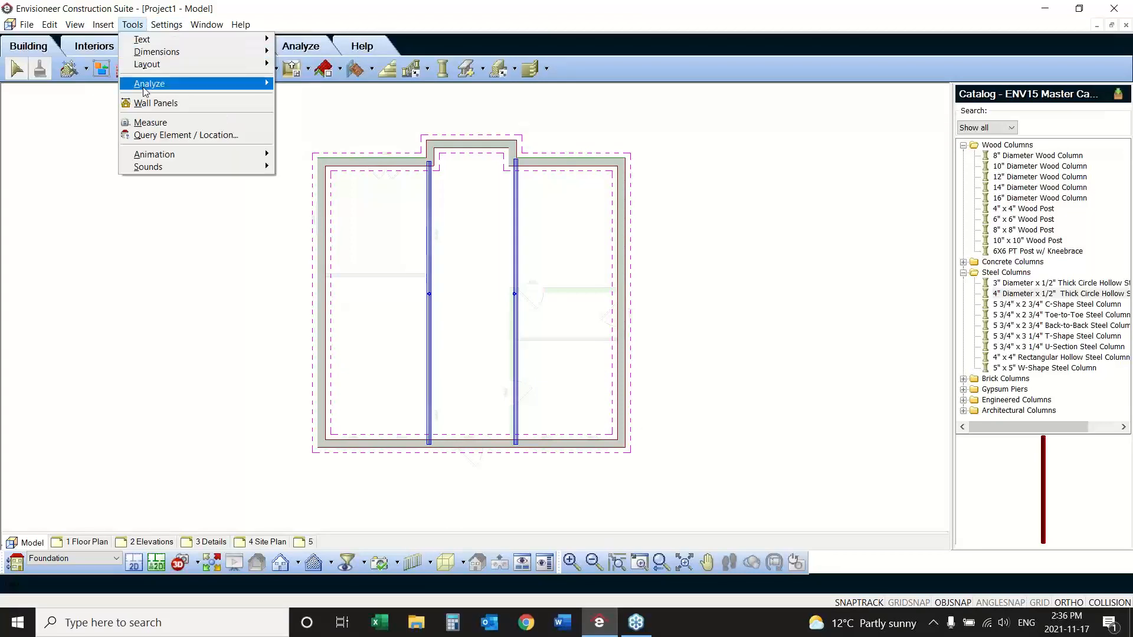
mouse_move(149, 83)
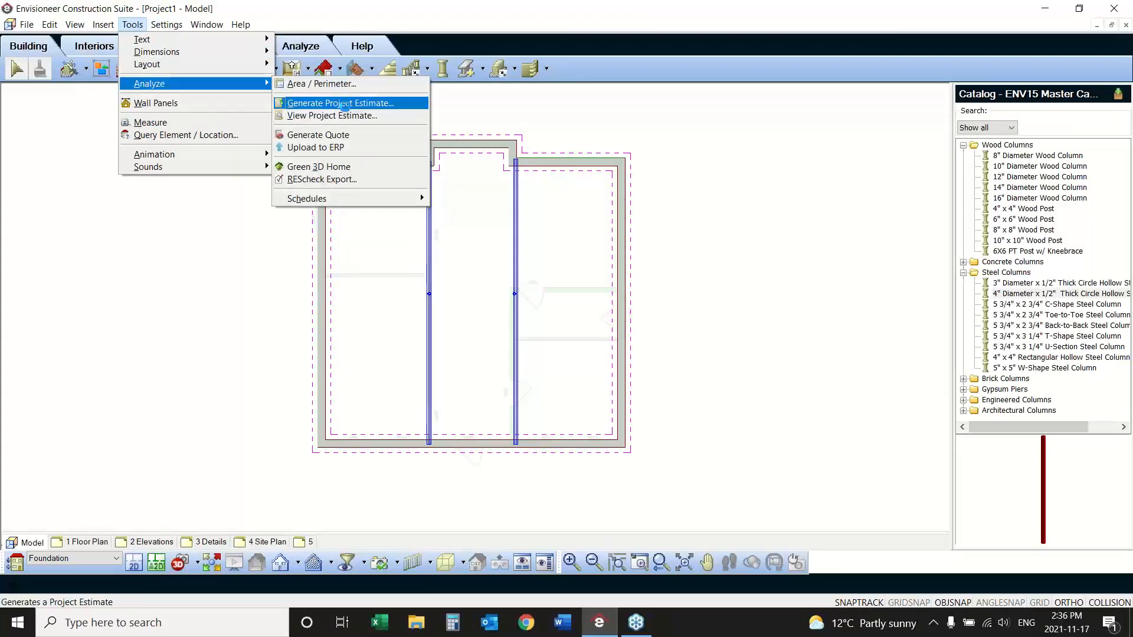
click(344, 105)
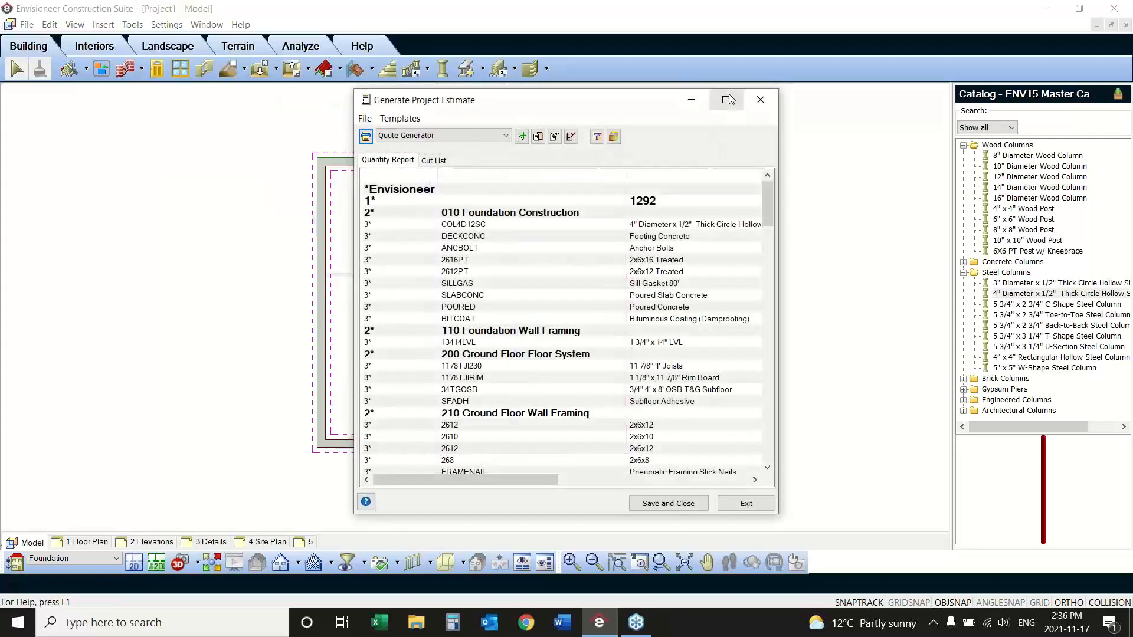
click(727, 100)
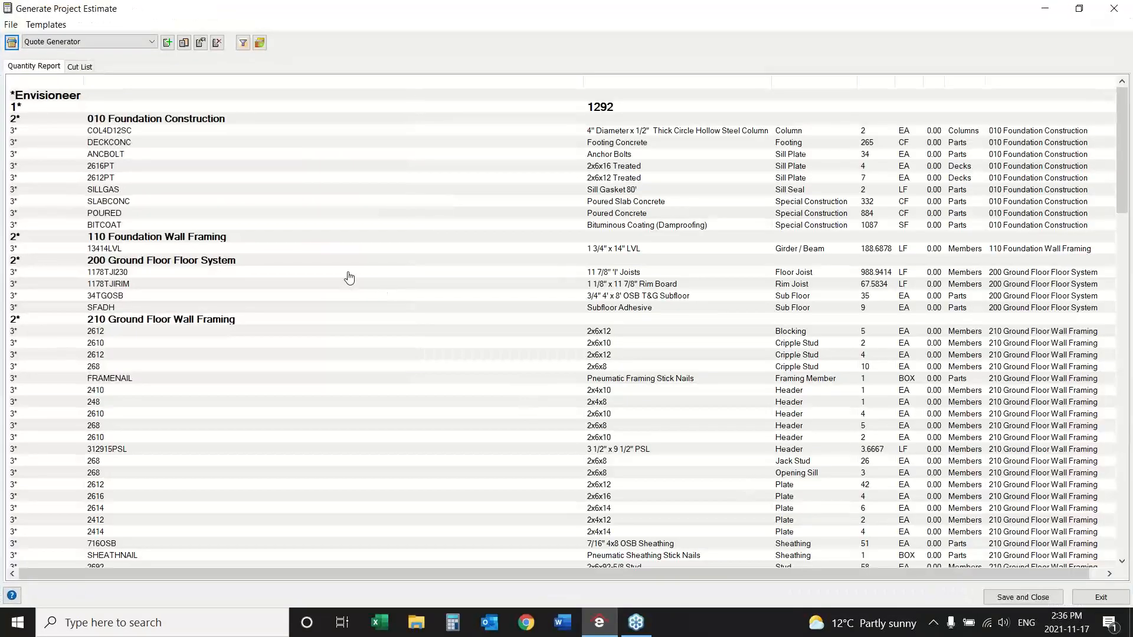
click(219, 202)
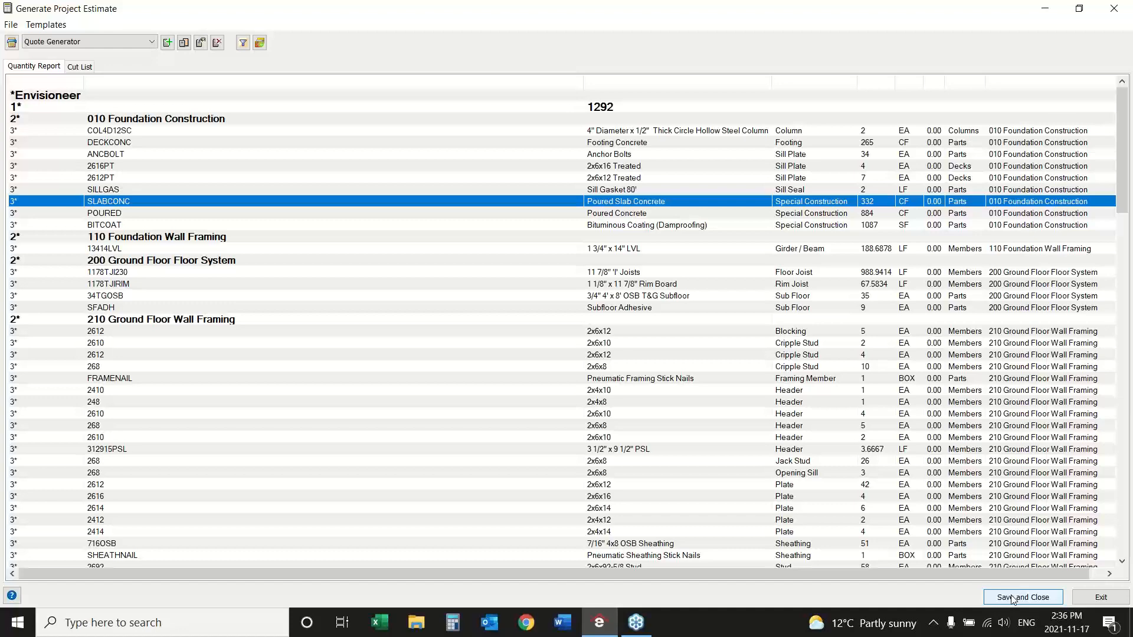
click(1113, 9)
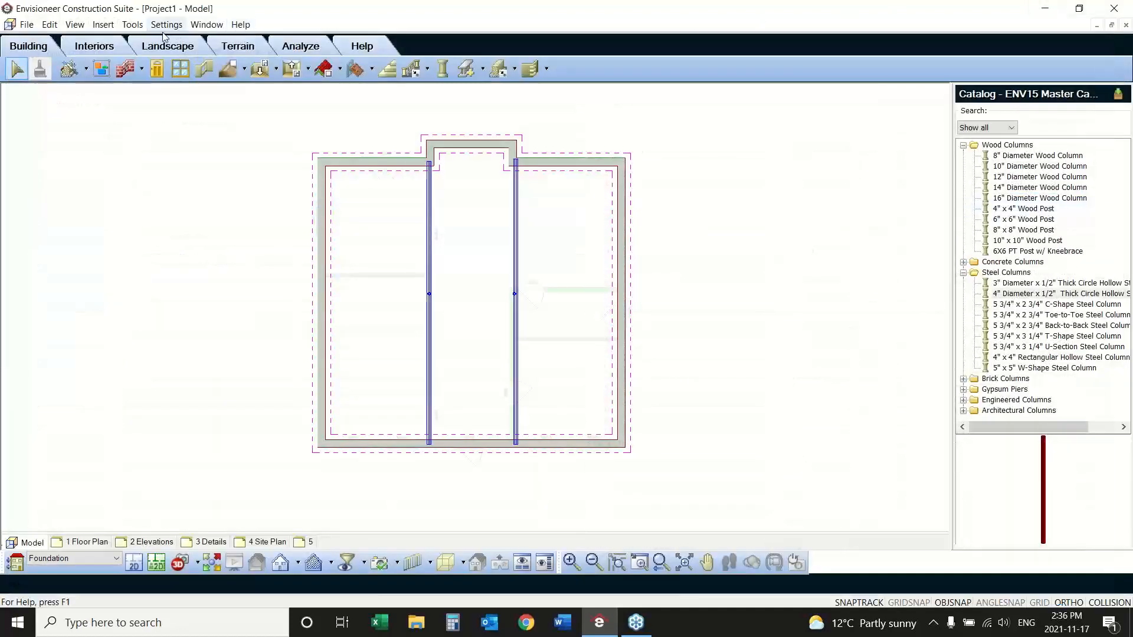
Step: Generate a quote from the model in Quote Generator, loading the version from Envisioneer instead of the saved one
click(133, 25)
mouse_move(157, 87)
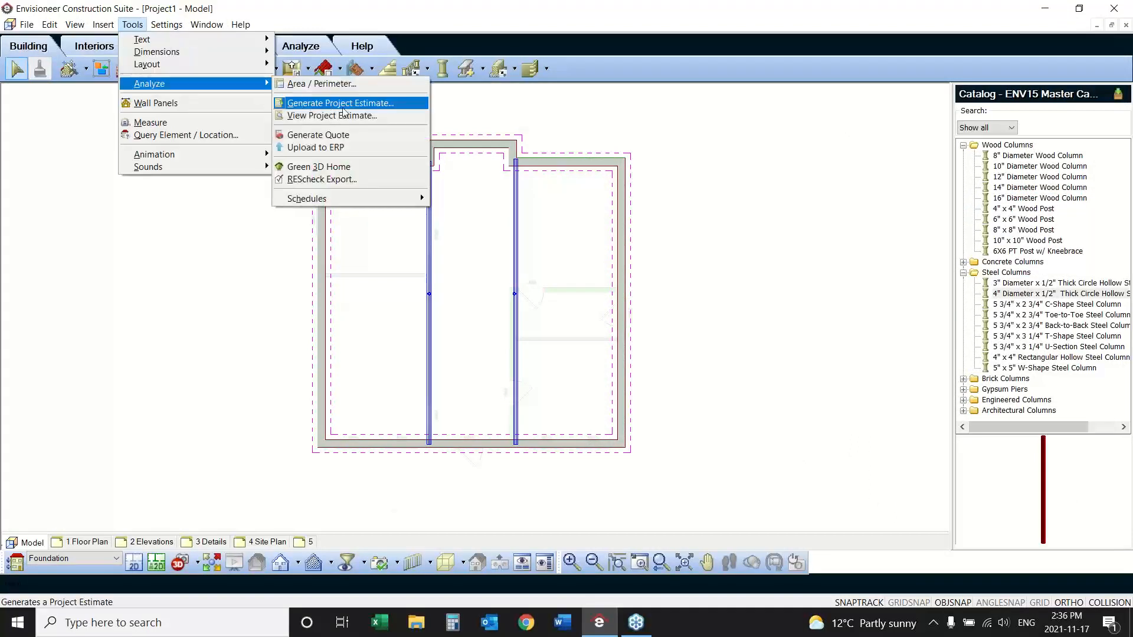
click(338, 137)
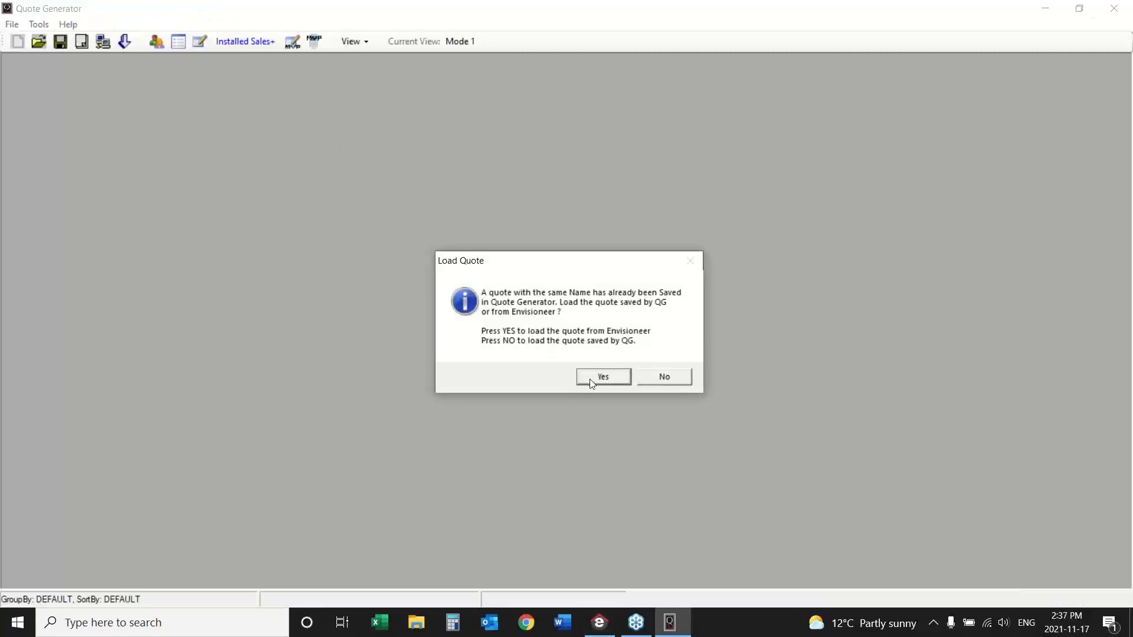
click(601, 377)
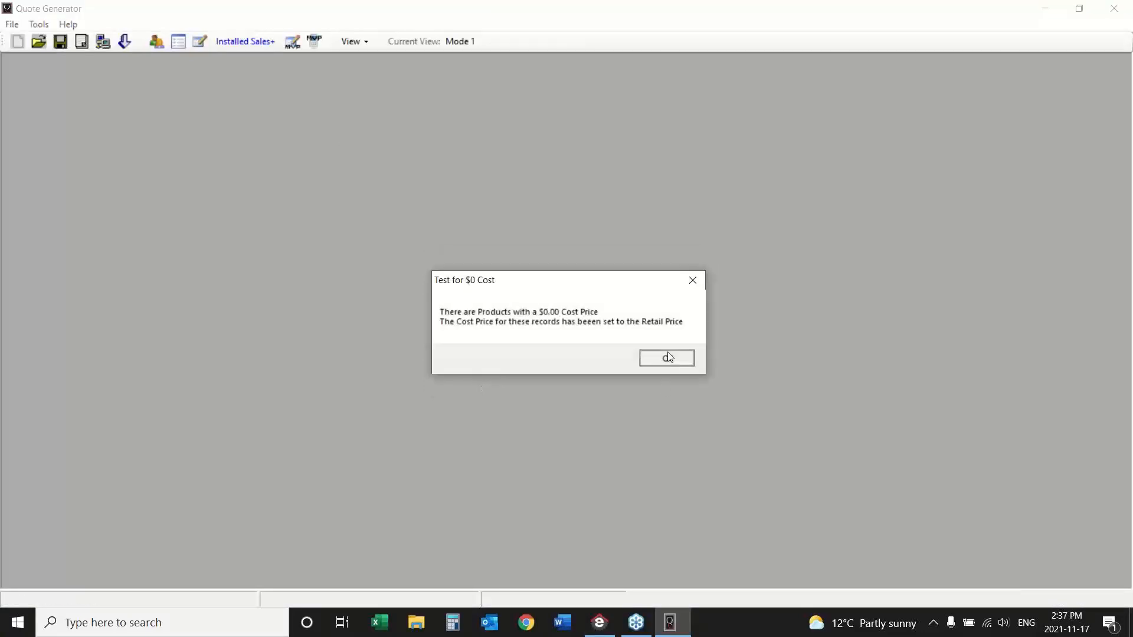
click(668, 357)
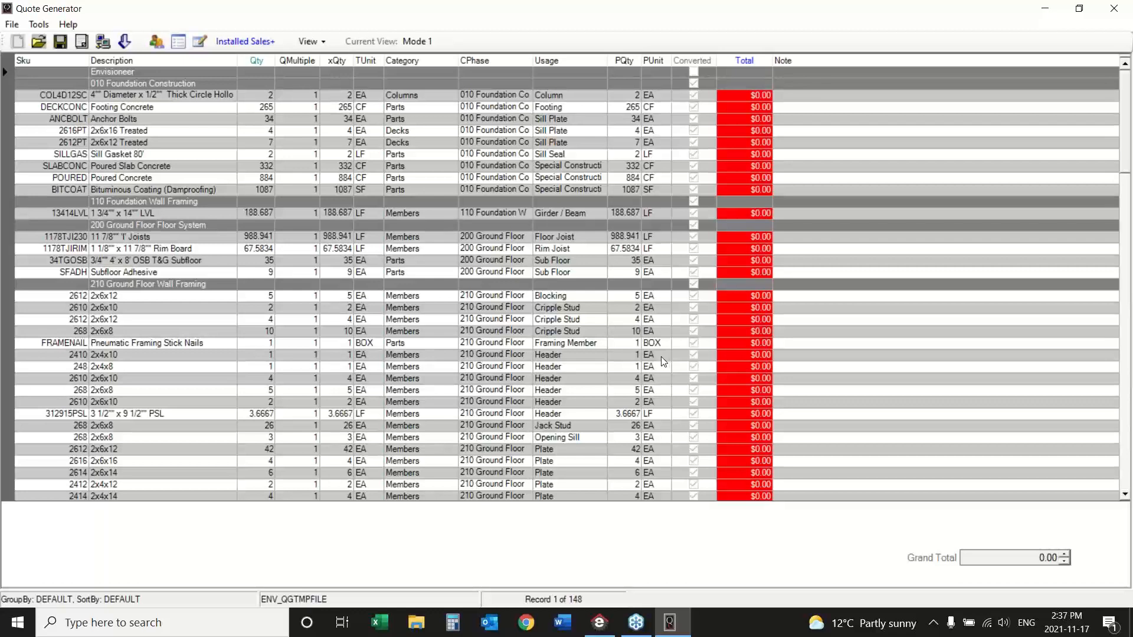
Step: Open the POS export options for the quote, using QGTMPFILE as the export file name
click(12, 25)
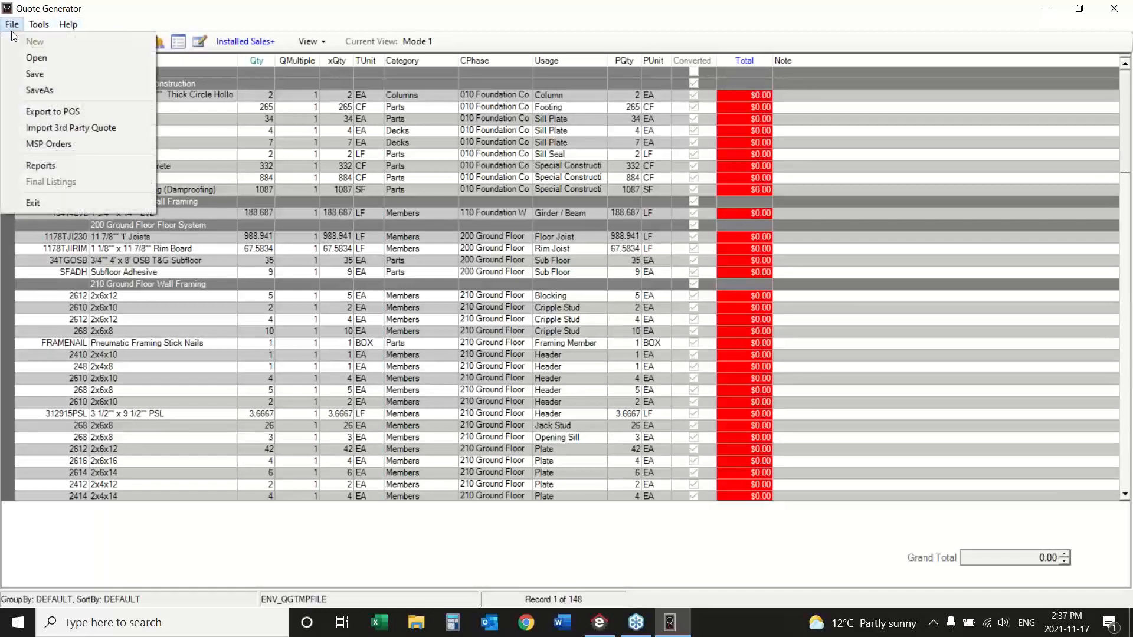
click(63, 112)
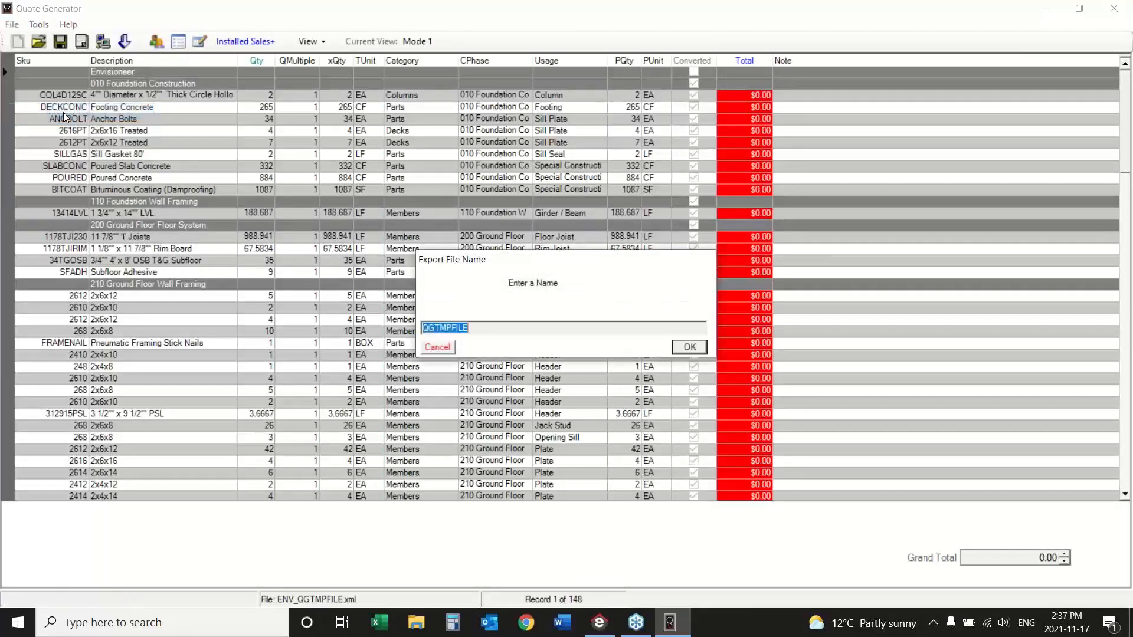
click(705, 348)
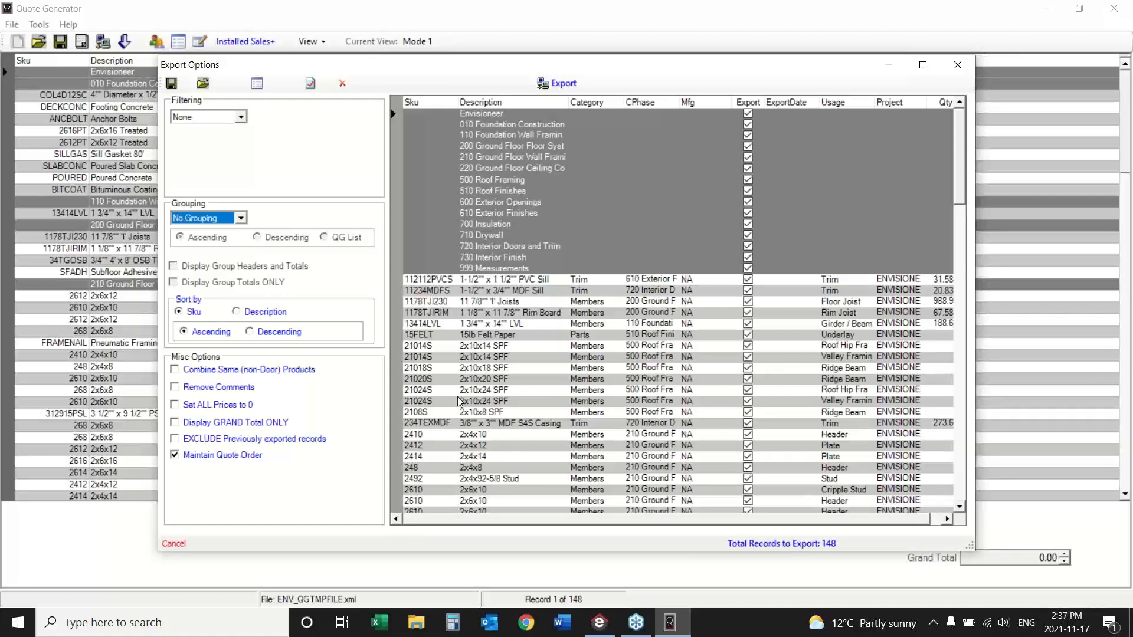
Step: Try the grand-total-only option, restore Maintain Quote Order, check the filtering choices, and close the export options without exporting
click(175, 423)
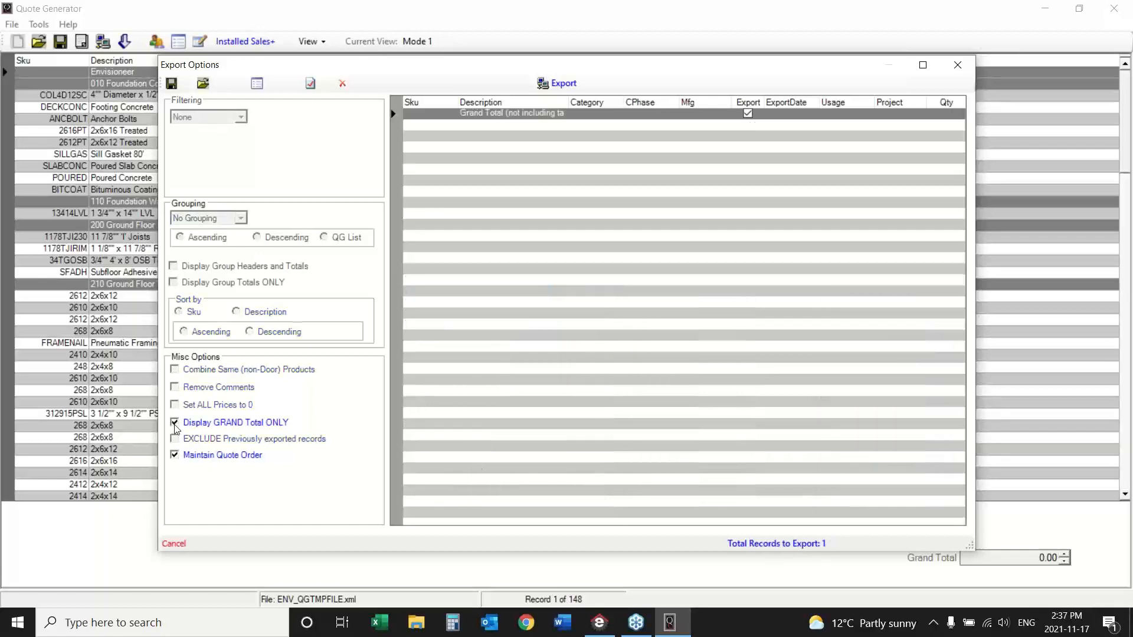
click(175, 423)
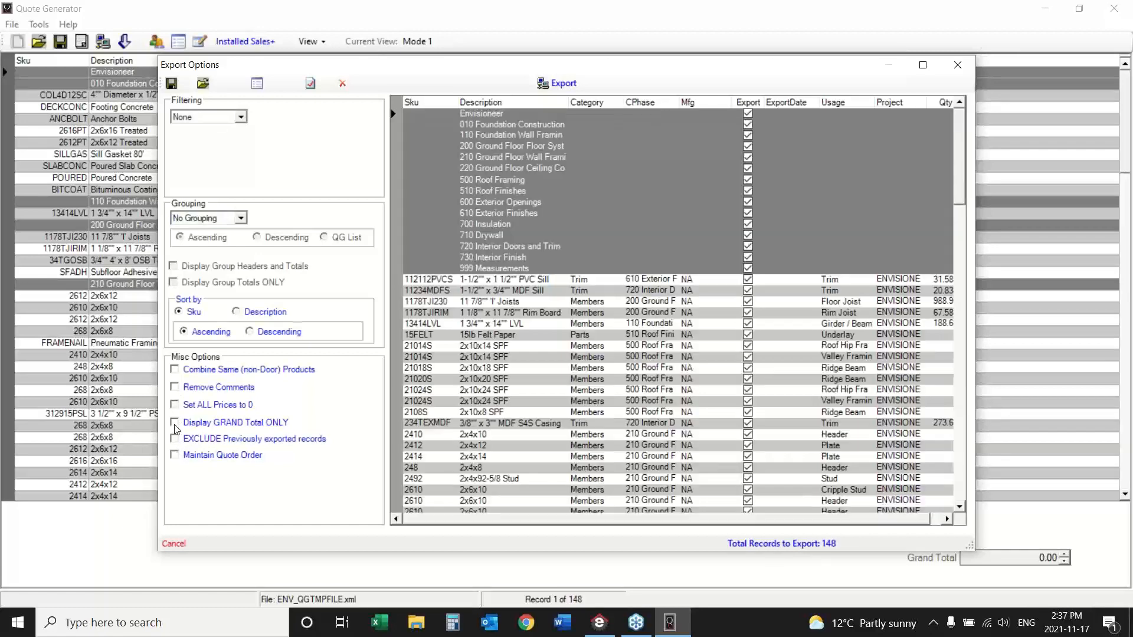
click(174, 455)
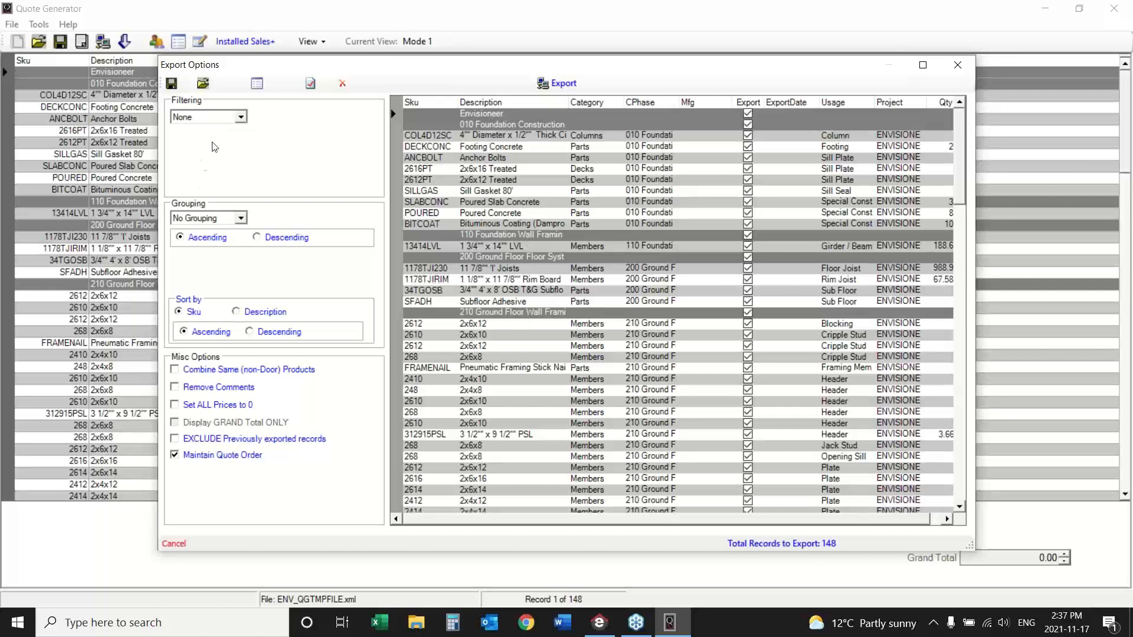
click(240, 117)
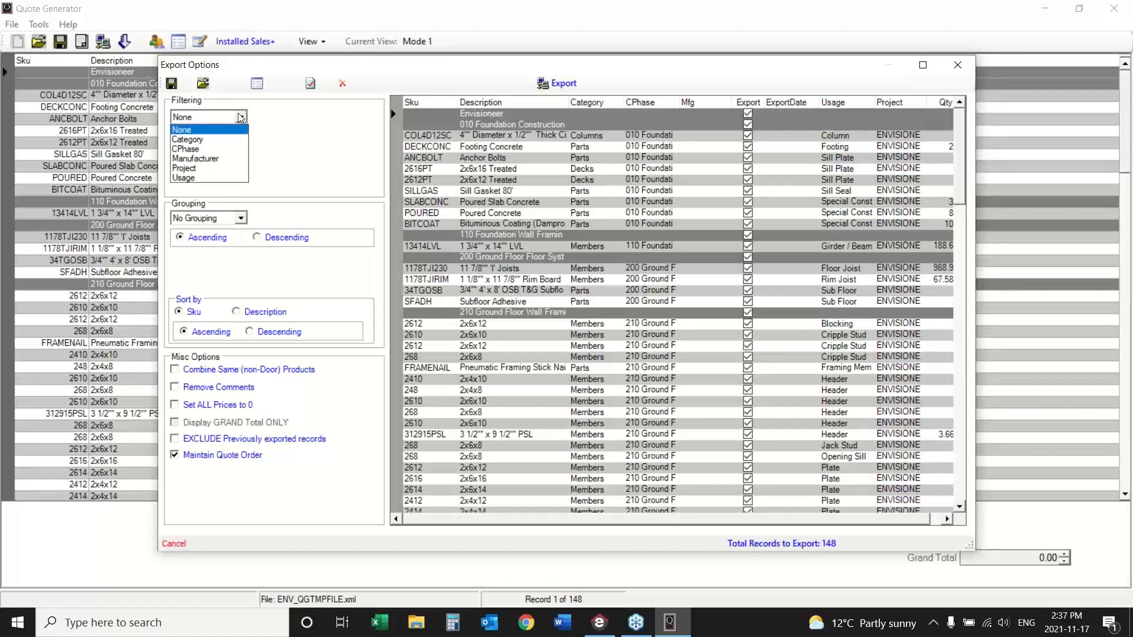
click(240, 118)
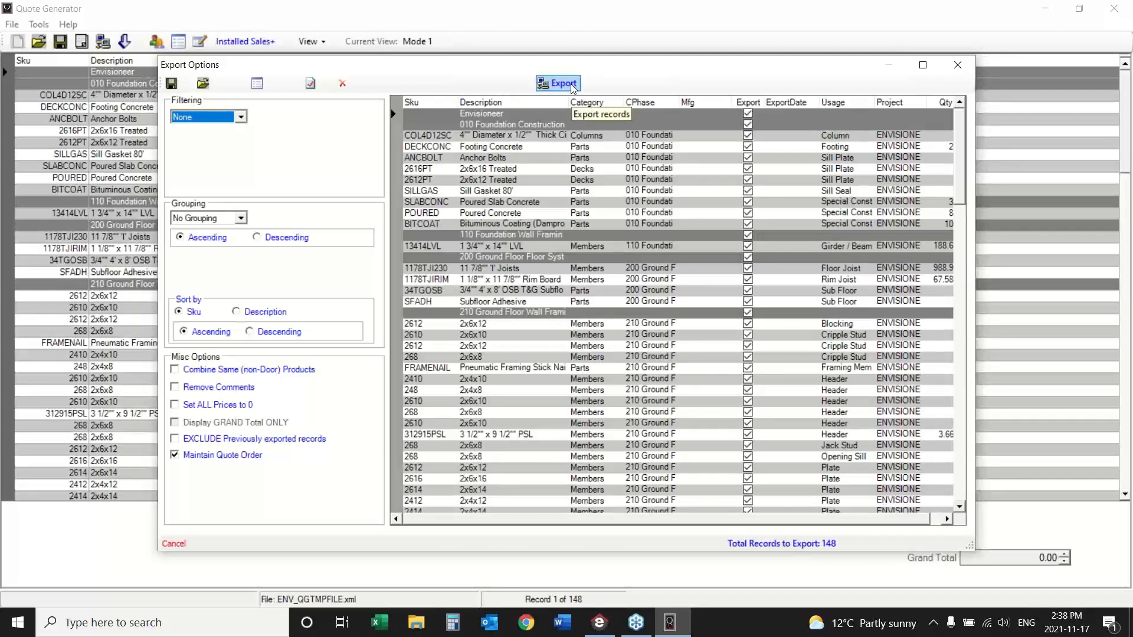
click(958, 66)
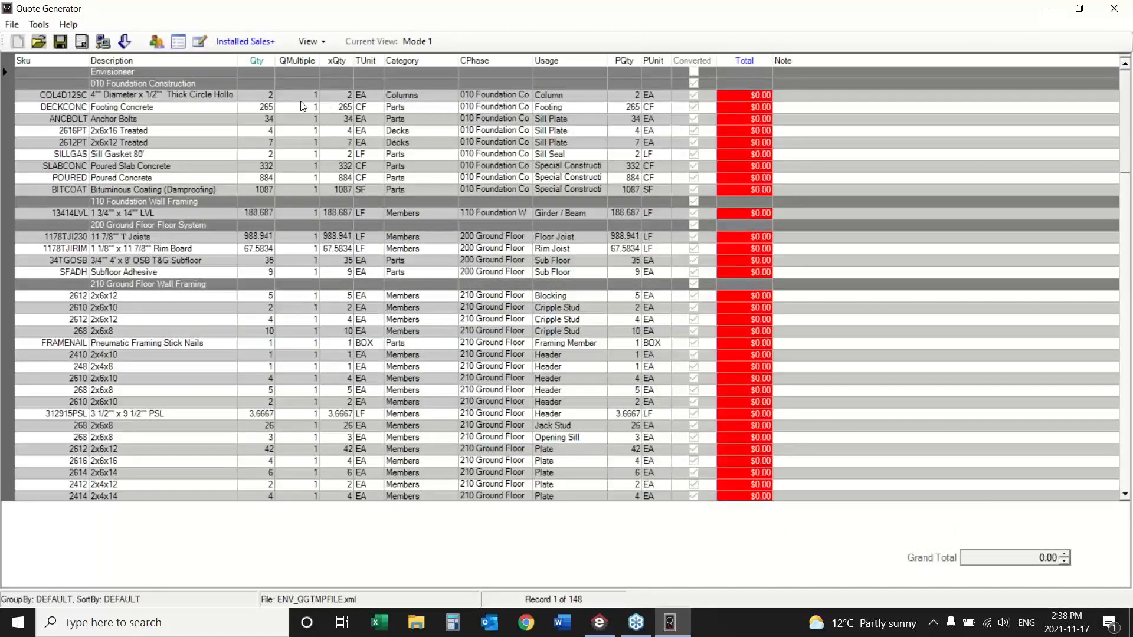
Step: Examine the foundation line items in the quote and the record actions available for the Sill Gasket 80' row
click(266, 108)
click(115, 110)
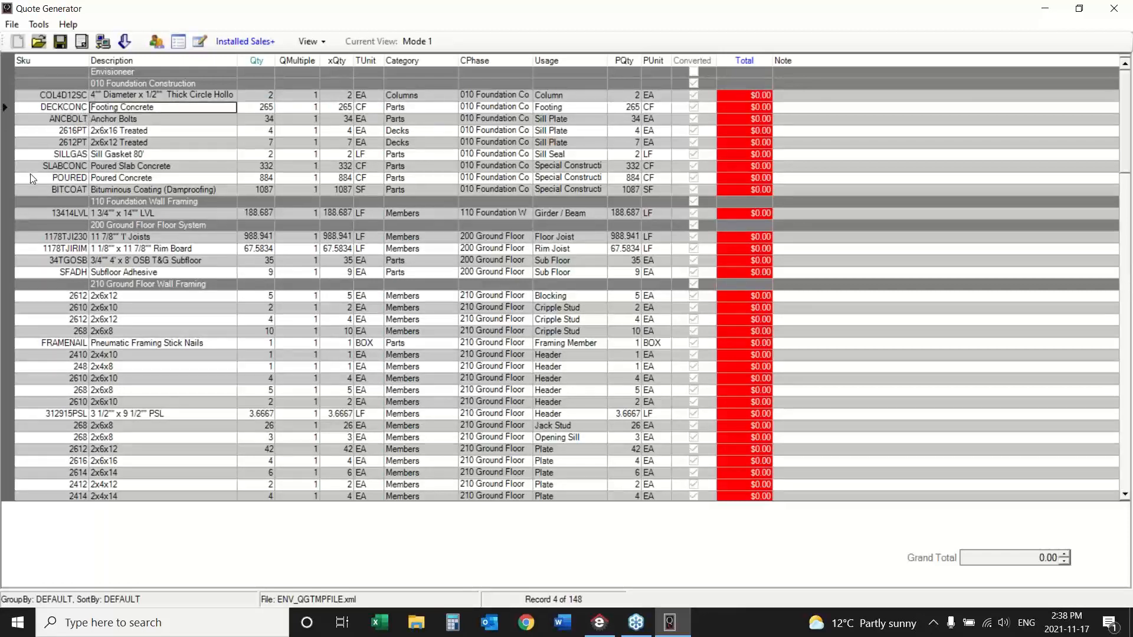
click(3, 155)
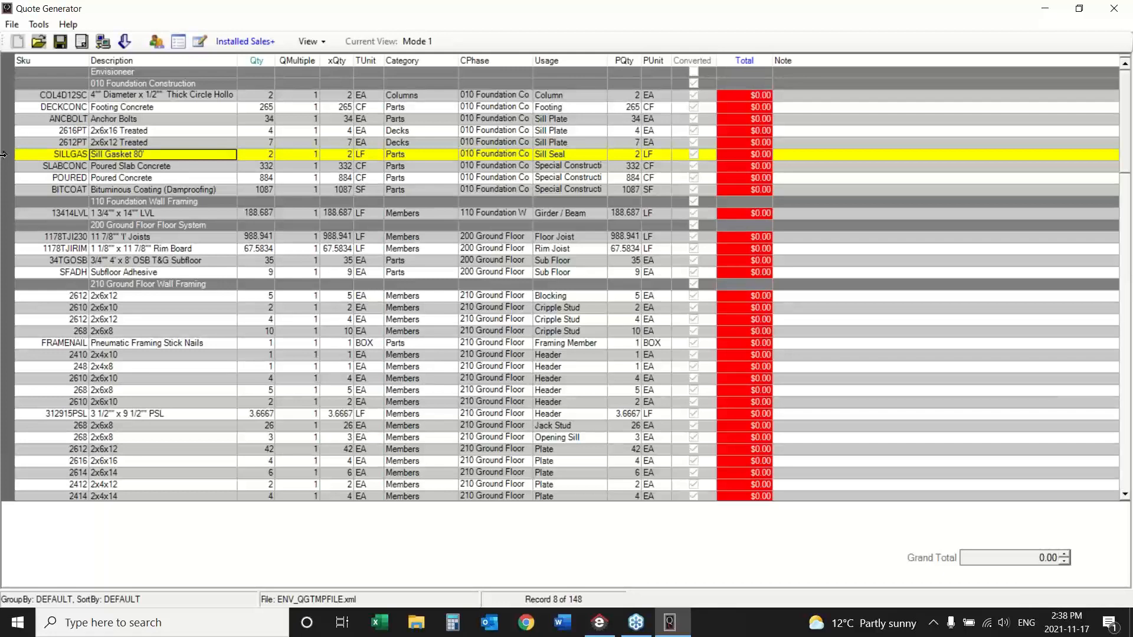
right_click(4, 154)
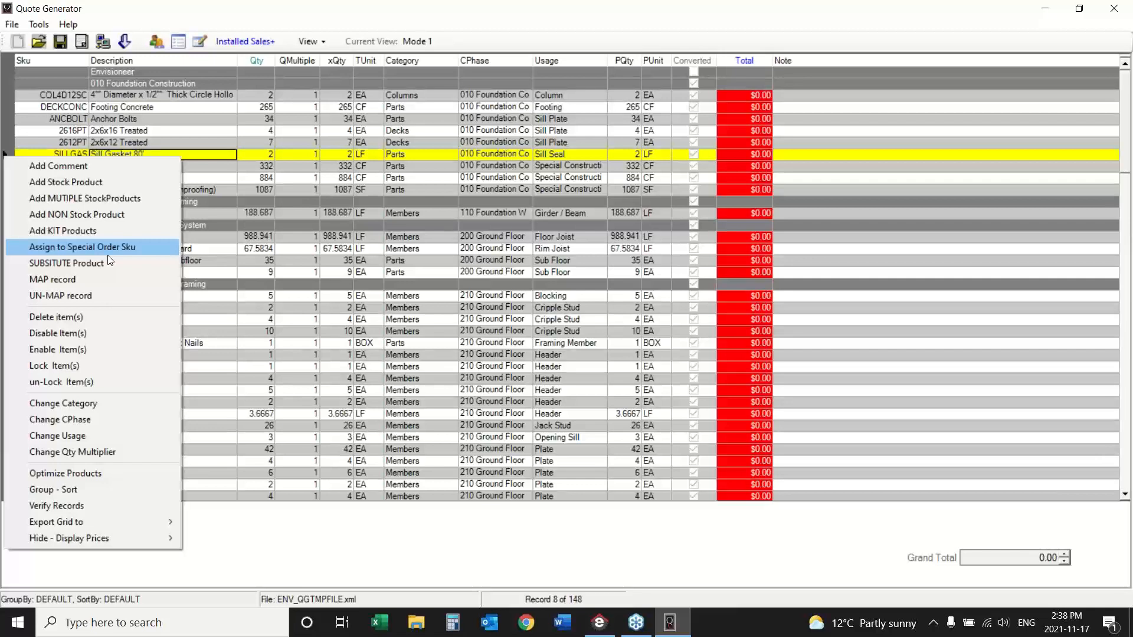
click(10, 73)
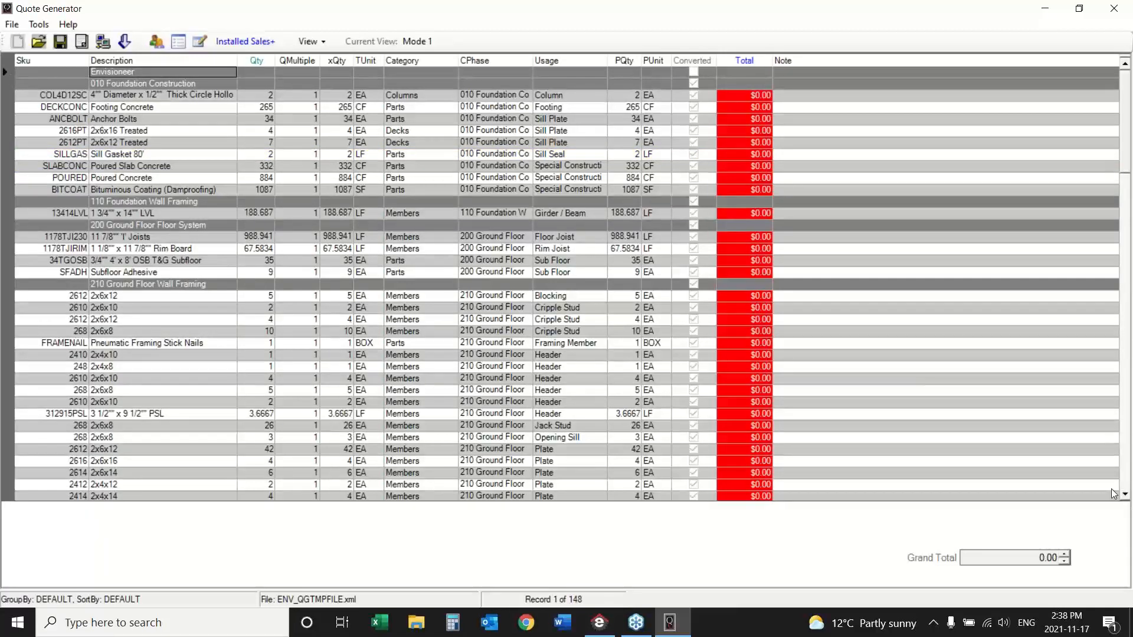
Step: Select all records in the quote, down to the 999 Measurements group, and delete them
scroll(1125, 495, down, 3)
scroll(1125, 496, down, 8)
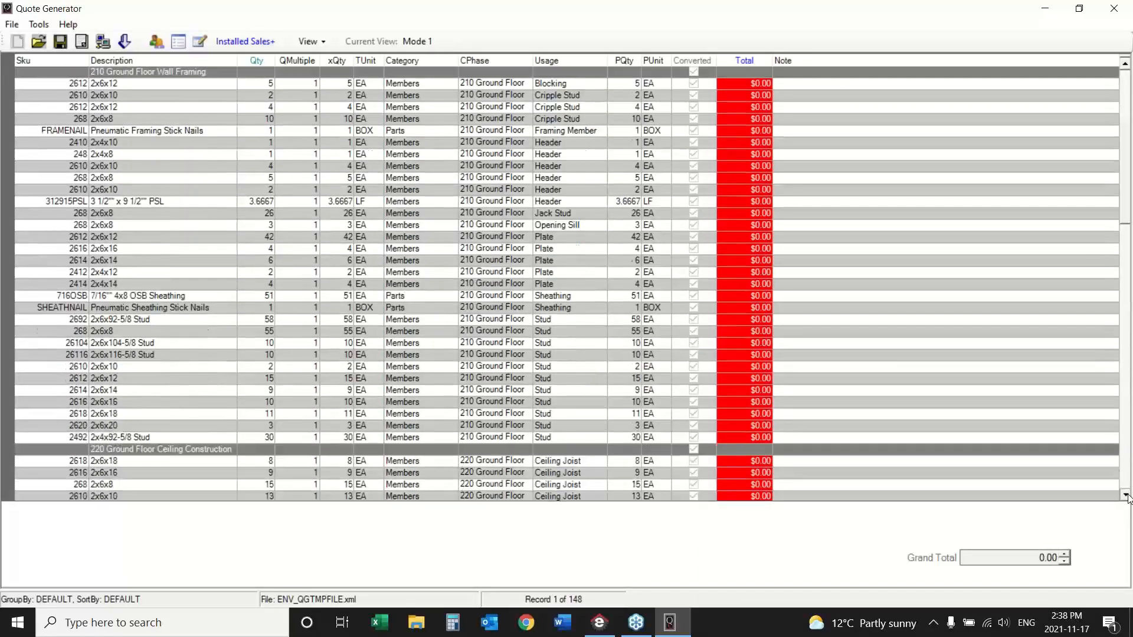
scroll(1122, 264, down, 10)
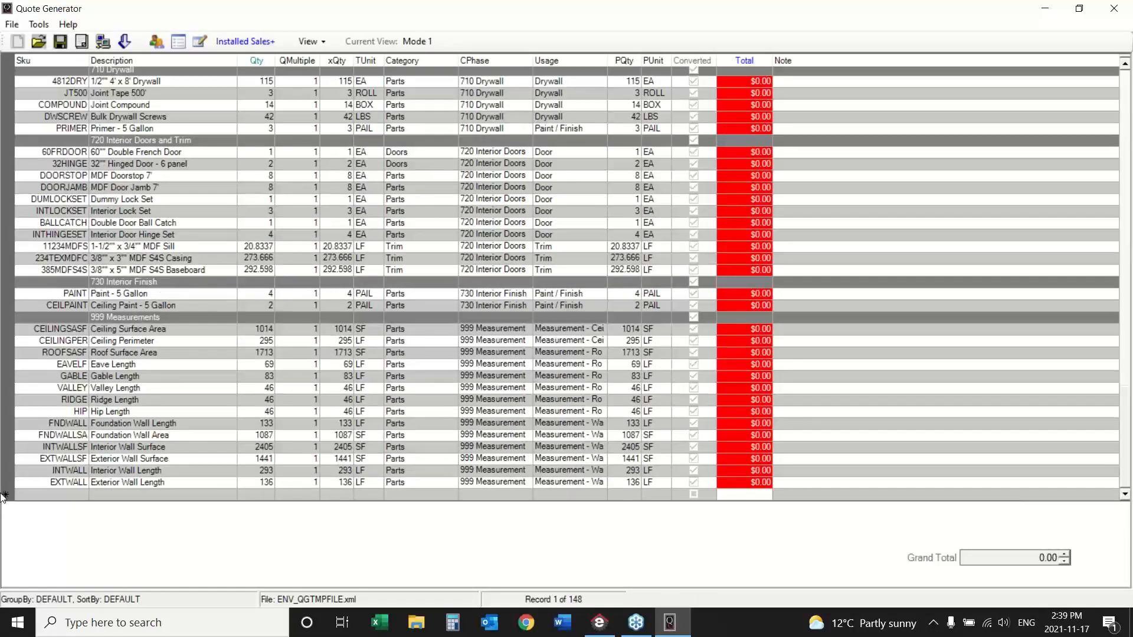
key(ctrl+a)
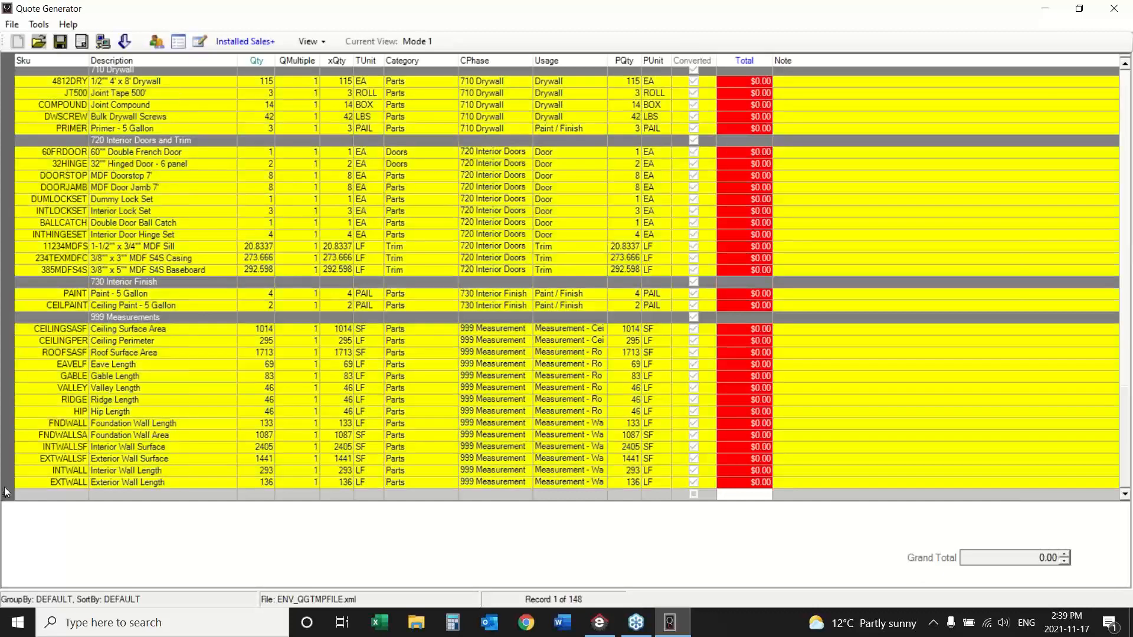
right_click(4, 493)
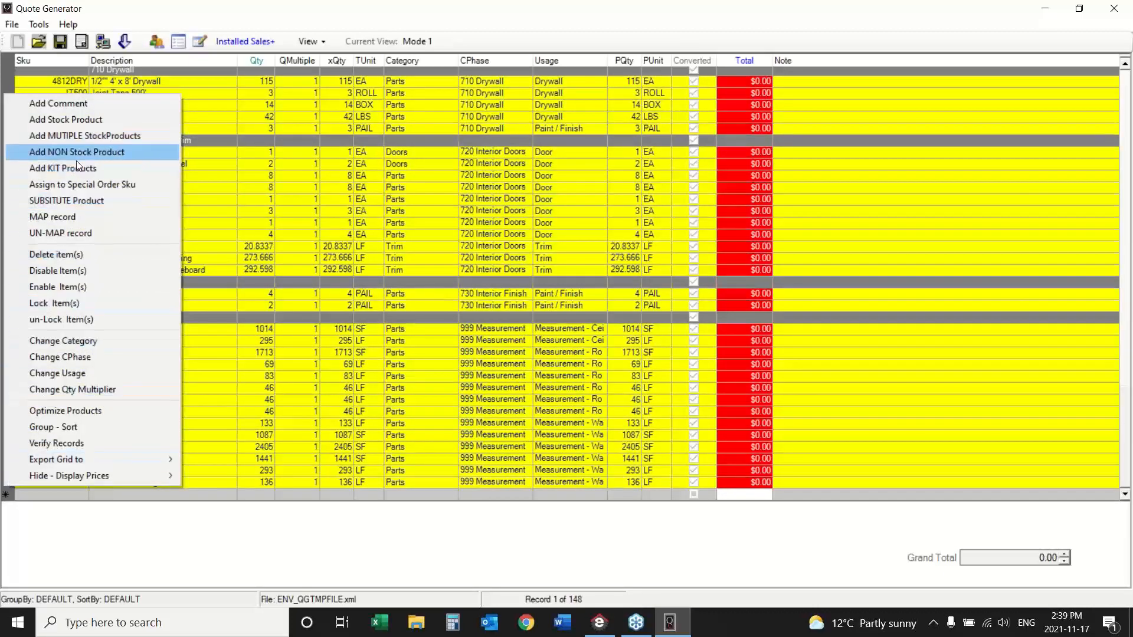
click(92, 255)
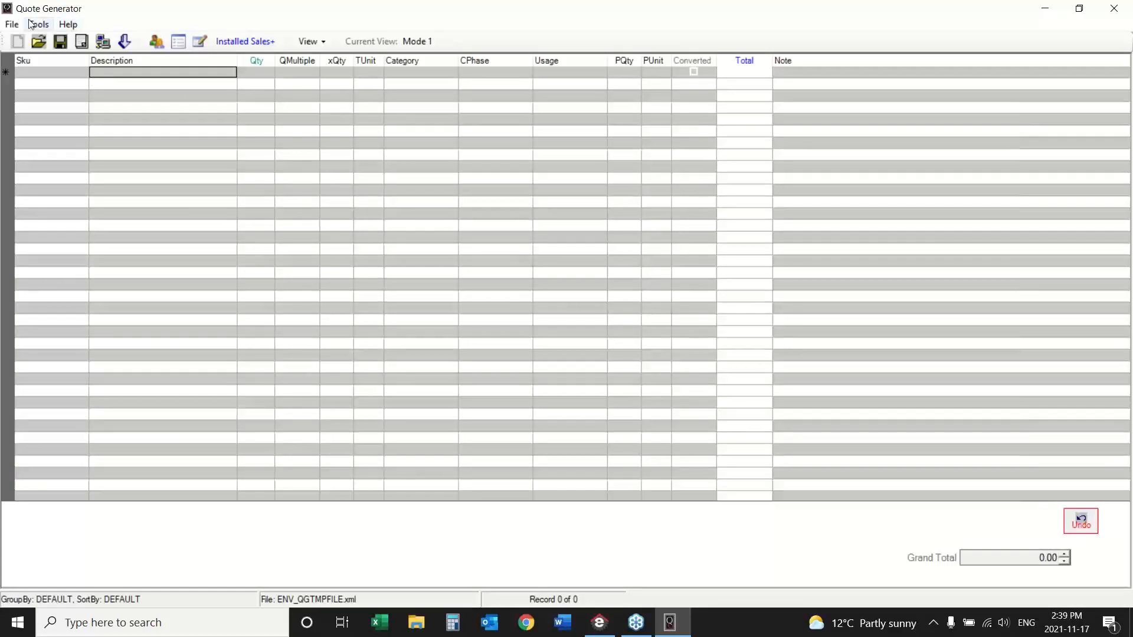
Step: Open the export settings in Quote Generator's options
click(39, 25)
click(94, 217)
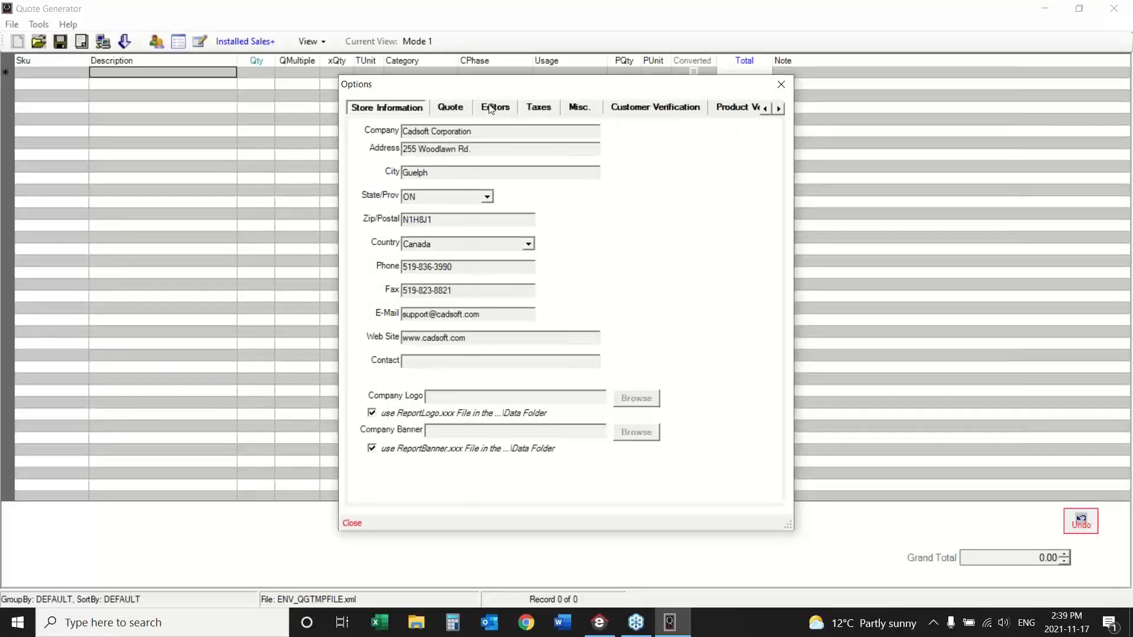
click(780, 109)
click(780, 109)
click(779, 109)
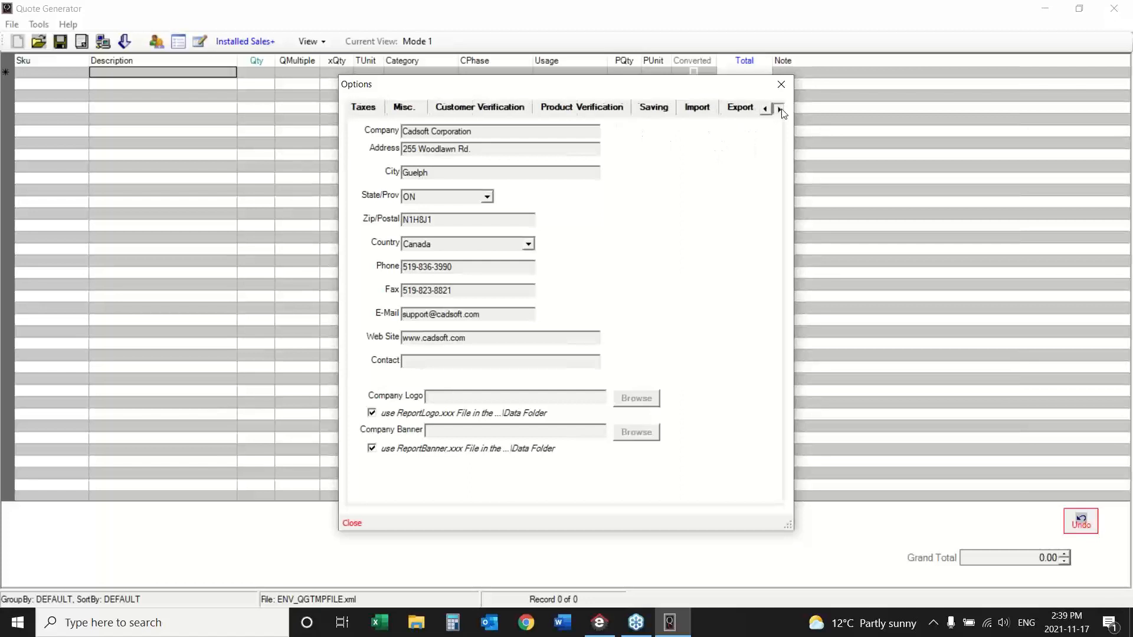
click(741, 109)
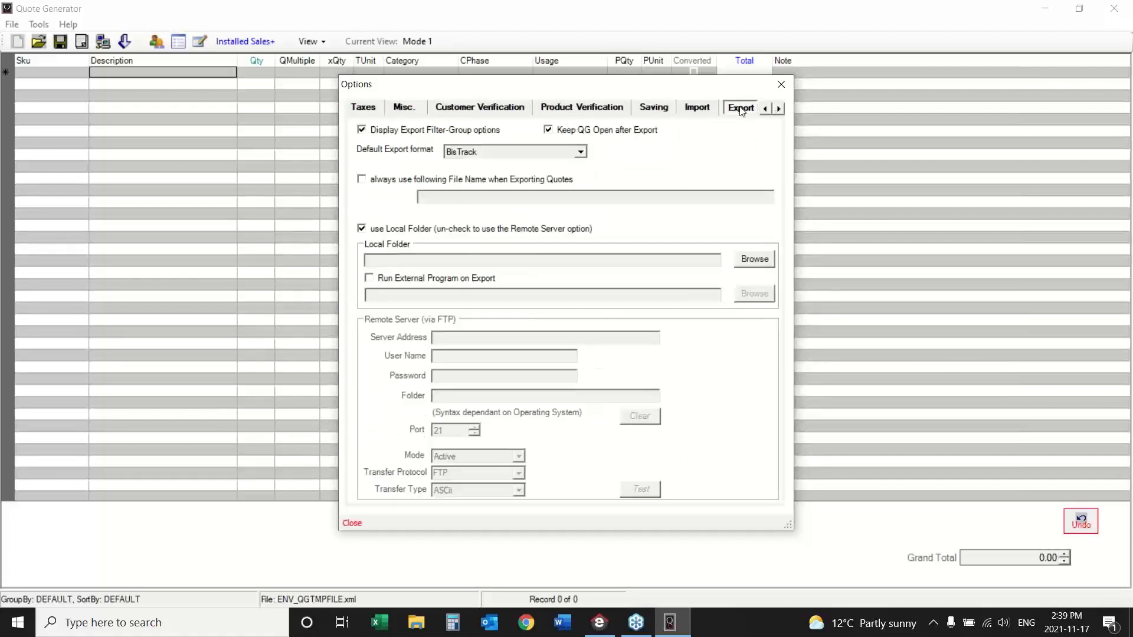
Step: Review the full list of default export formats, keep BisTrack, and close the options
click(581, 153)
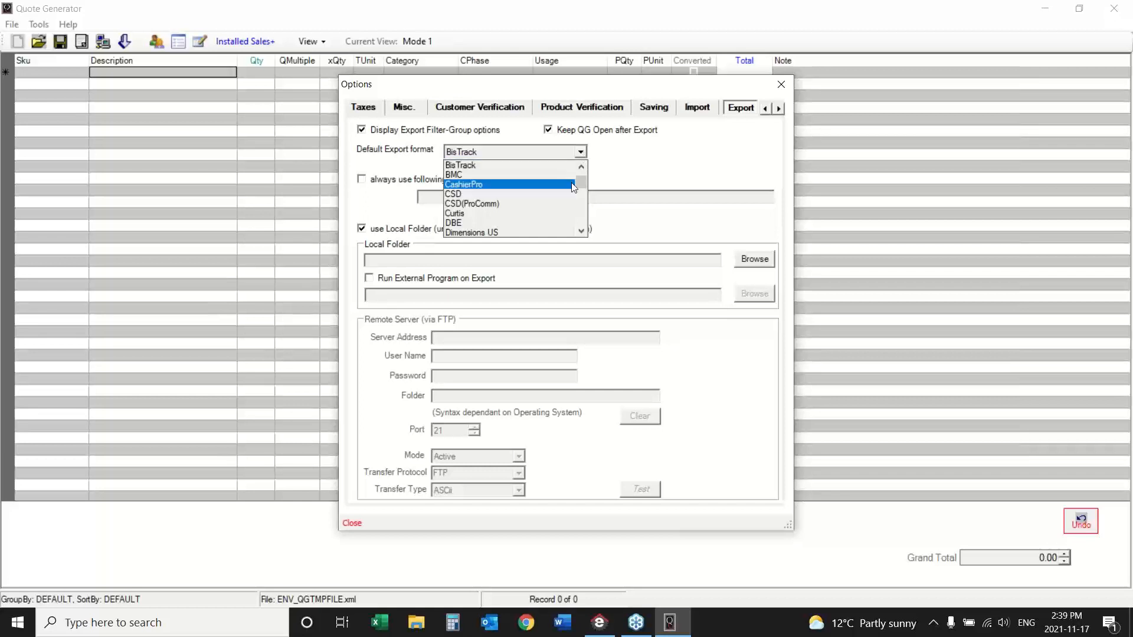
drag(583, 178, 580, 218)
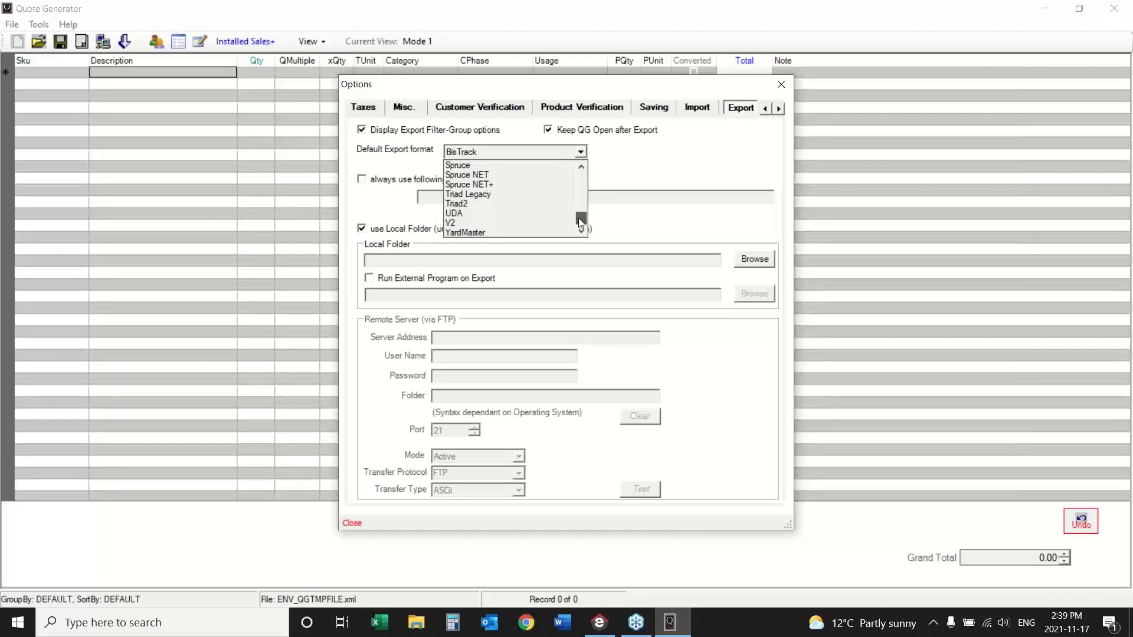
drag(578, 218, 580, 174)
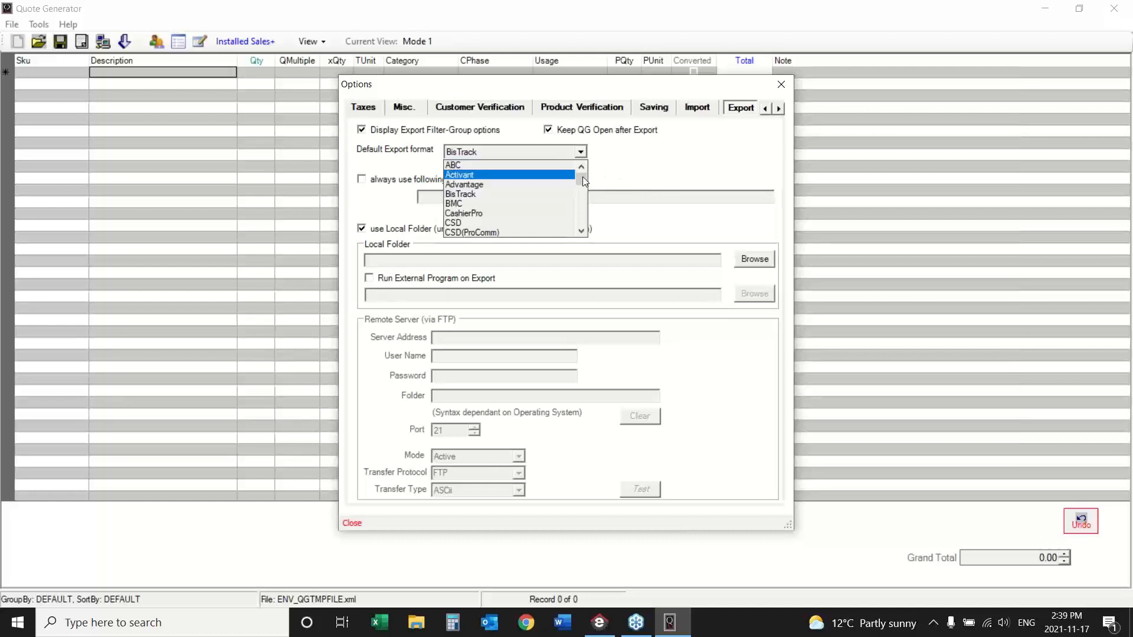
mouse_move(581, 176)
mouse_down()
mouse_move(582, 220)
mouse_move(581, 173)
mouse_up()
click(634, 166)
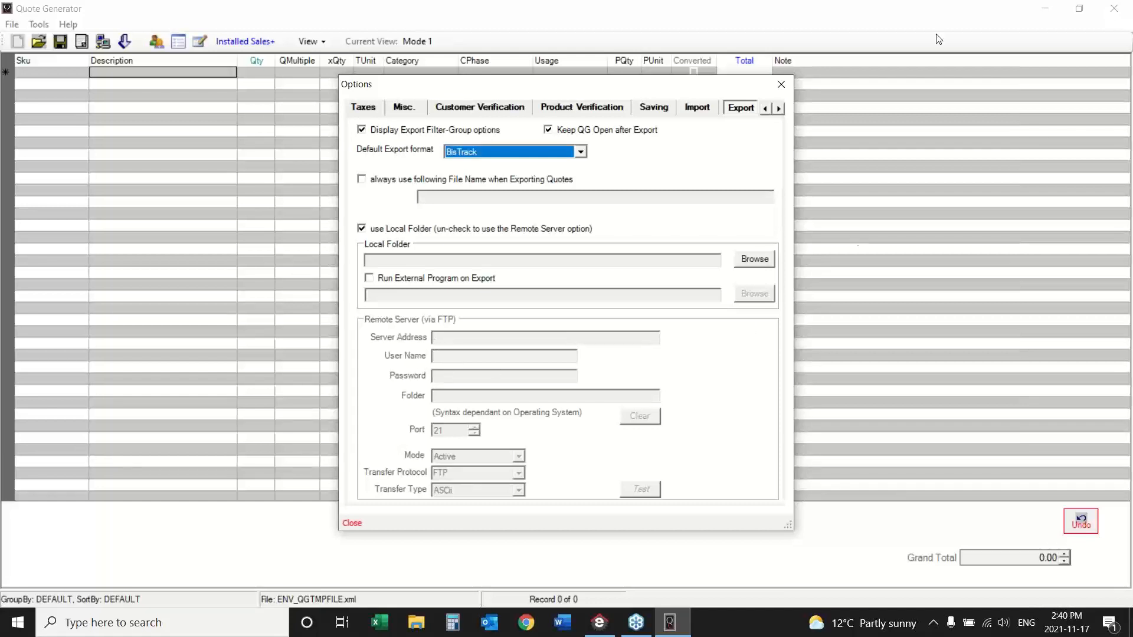
click(782, 87)
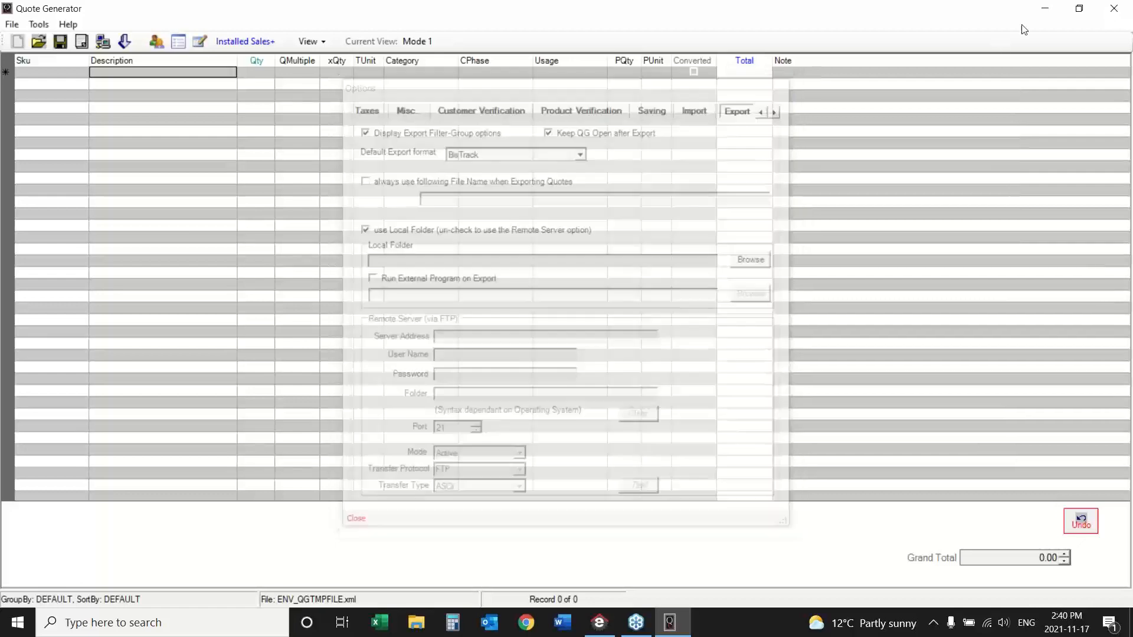
Step: Close Quote Generator to return to the Envisioneer model and make Ground Floor the current location
click(1114, 9)
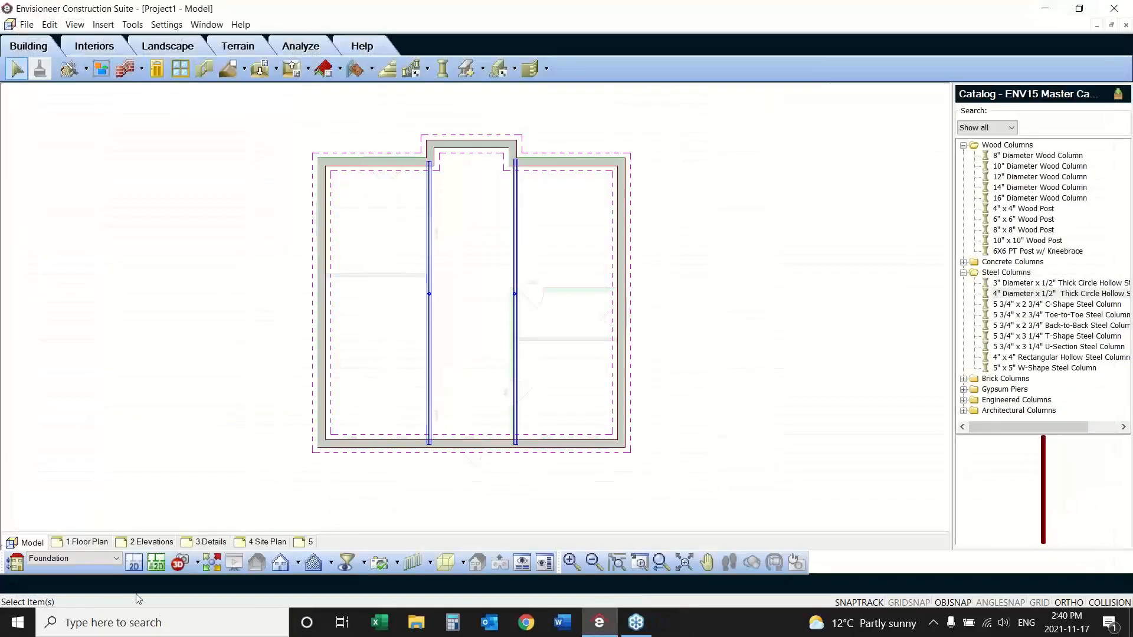
click(88, 558)
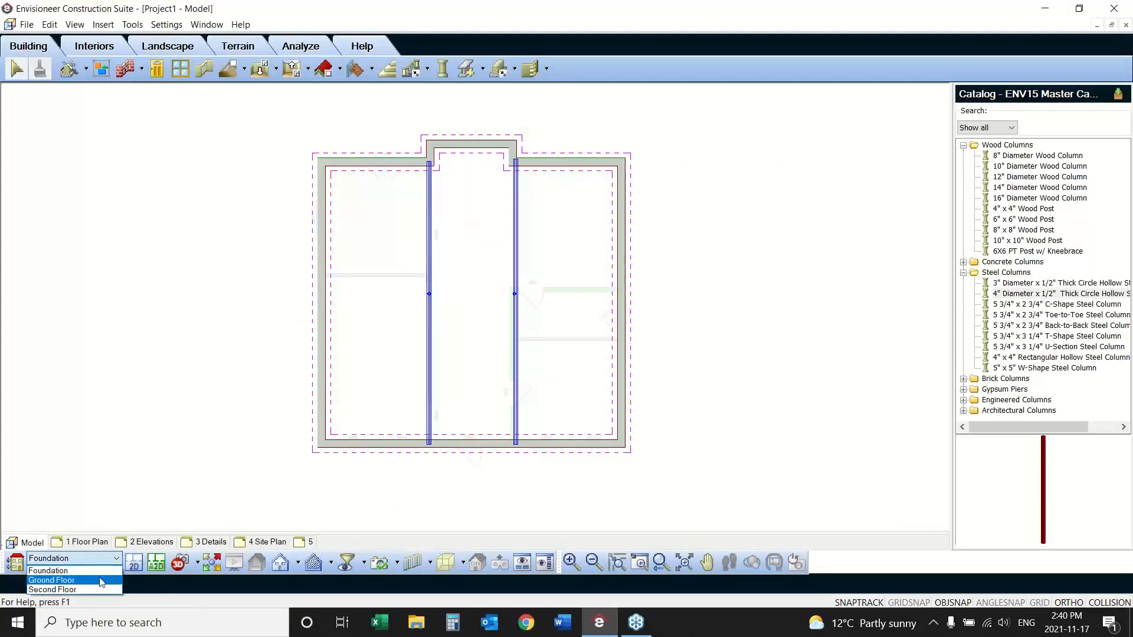
click(102, 583)
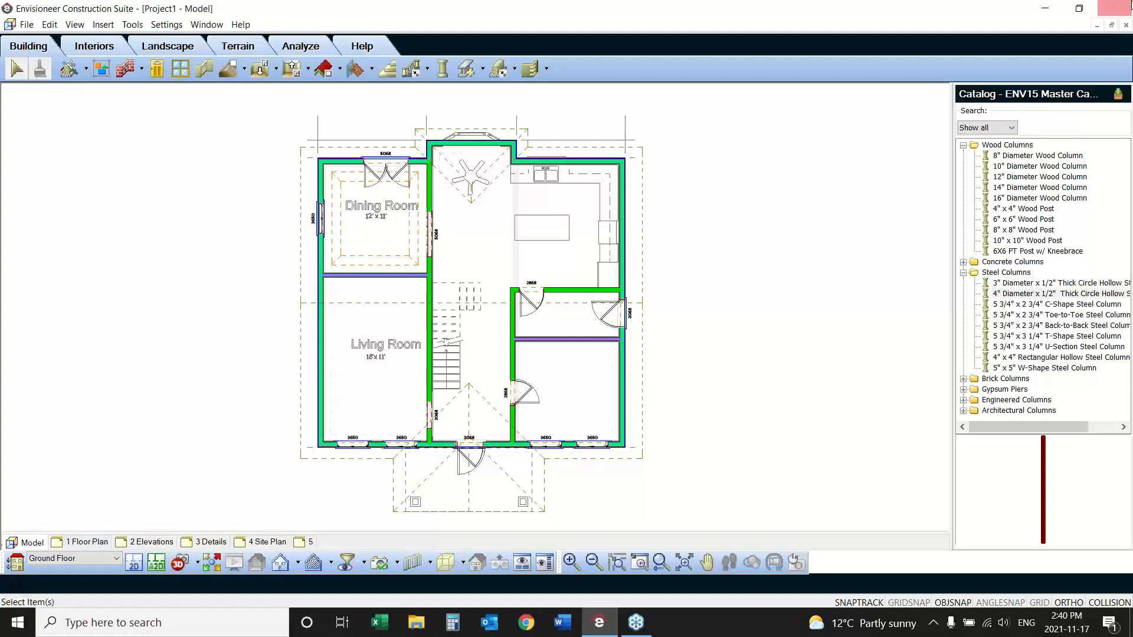
Step: Check which file types and wizards are available for importing into the project
click(26, 25)
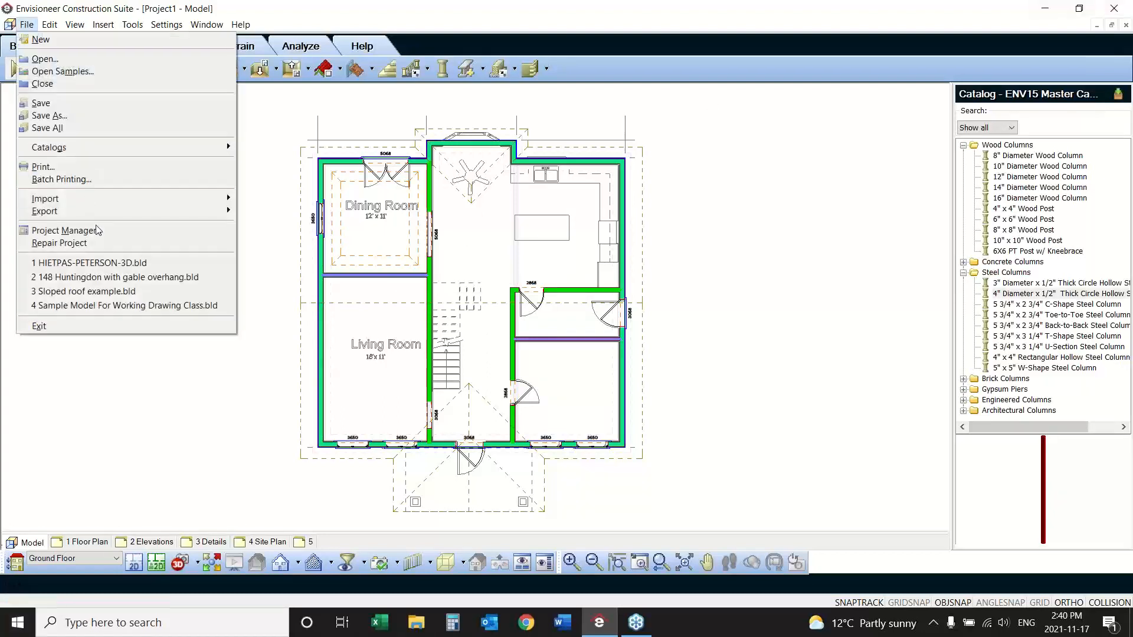
mouse_move(105, 198)
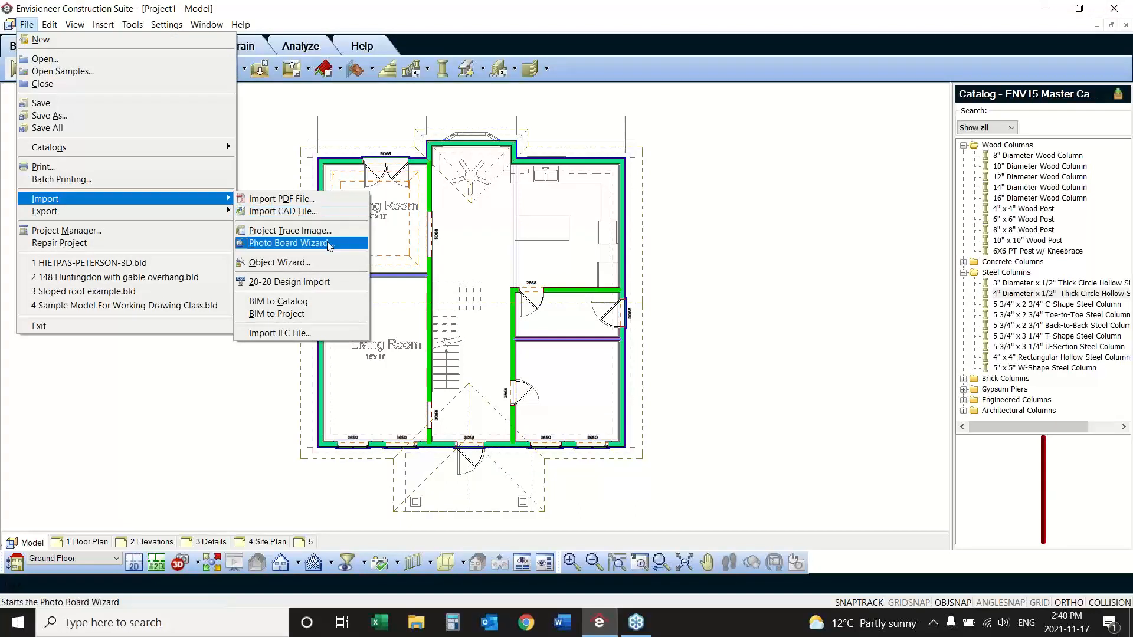
click(682, 298)
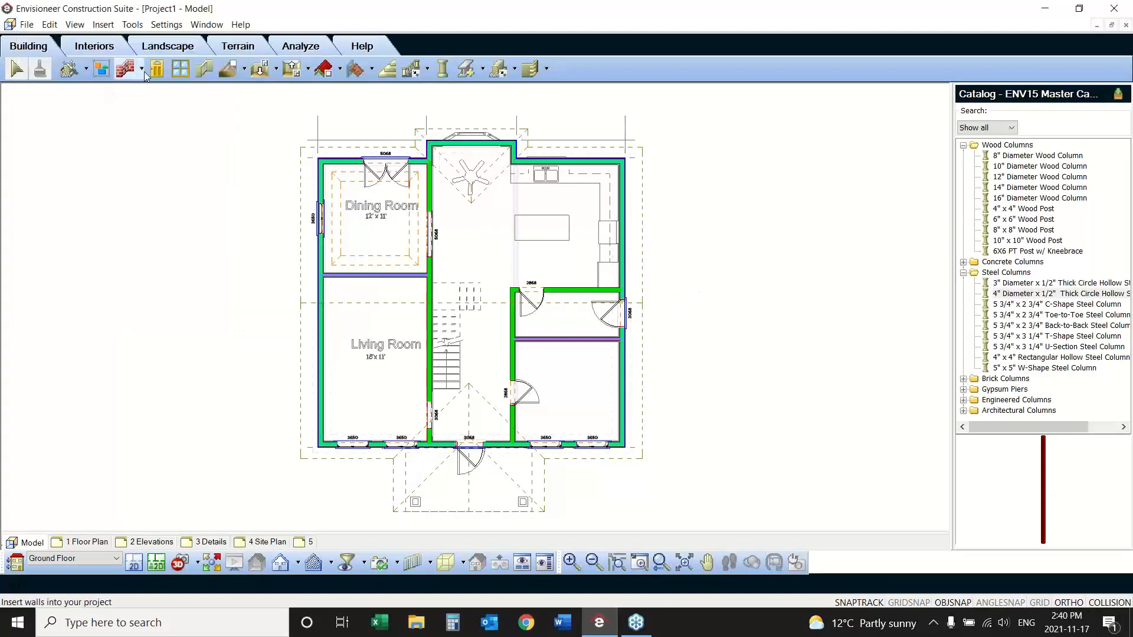
Step: Draw a roughly cross-shaped outline of 2x4 Interior Wall segments in the empty area east of the house and finish the insertion
click(126, 68)
click(721, 236)
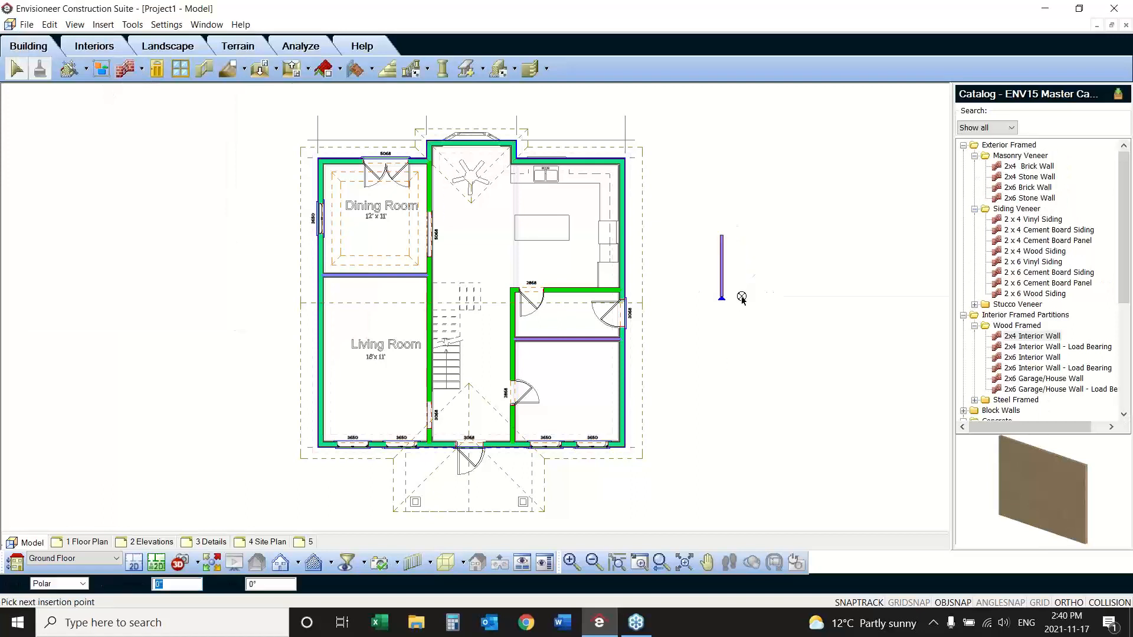
click(721, 296)
click(772, 296)
click(772, 361)
click(845, 361)
click(845, 287)
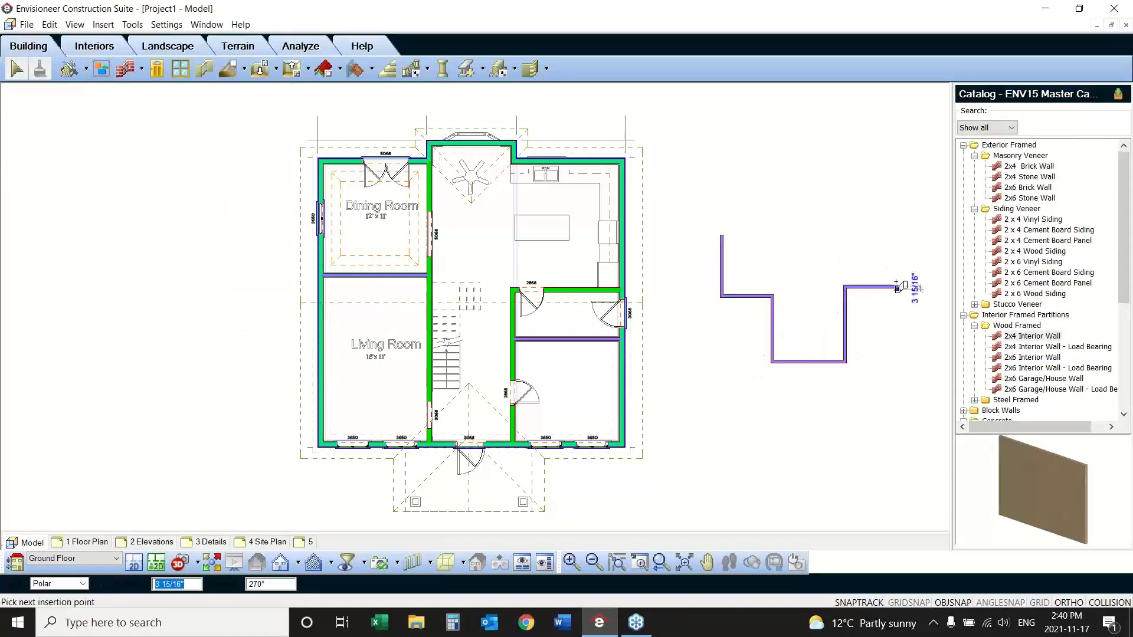
click(897, 287)
click(897, 225)
click(828, 226)
click(828, 161)
click(768, 161)
click(768, 214)
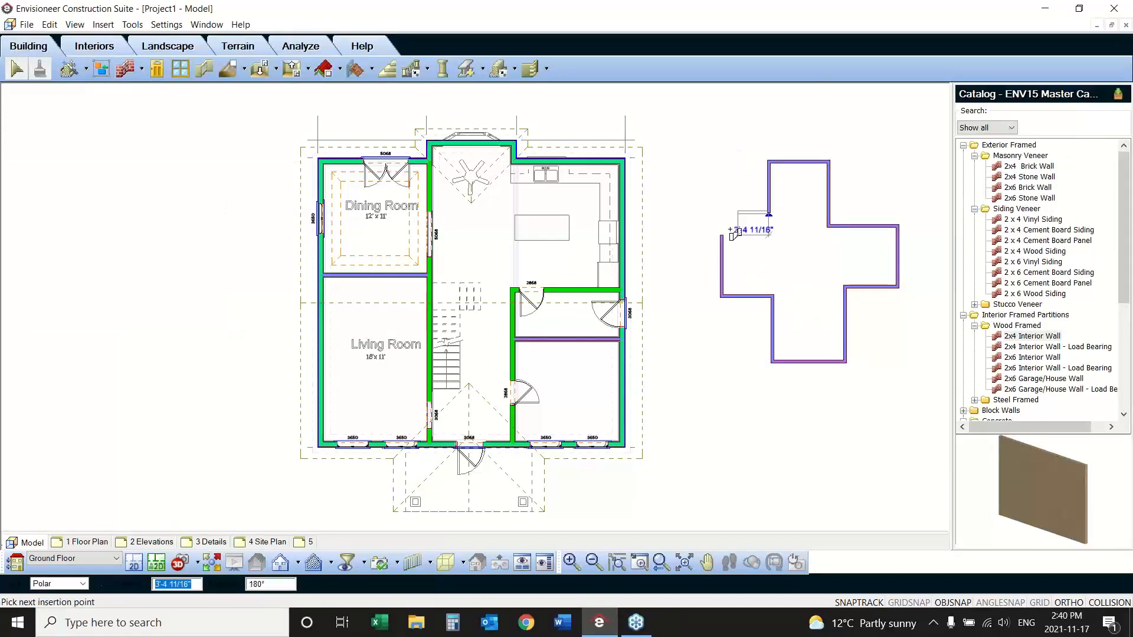
click(730, 213)
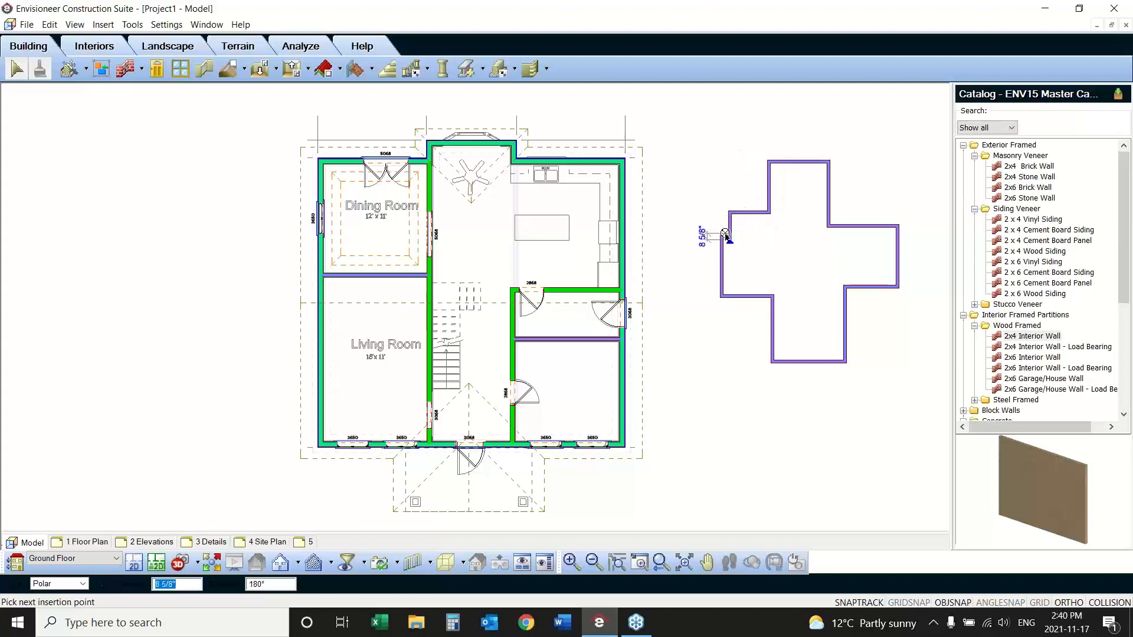
click(722, 239)
right_click(729, 271)
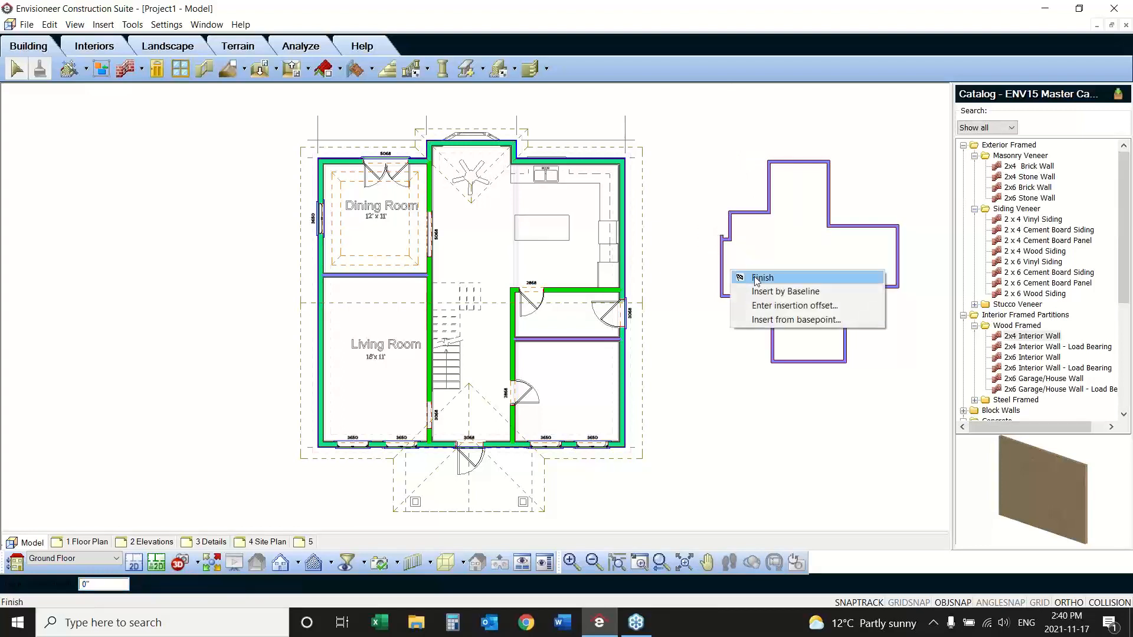
click(763, 277)
Step: Delete all walls of the cross-shaped outline beside the house
drag(911, 149, 713, 382)
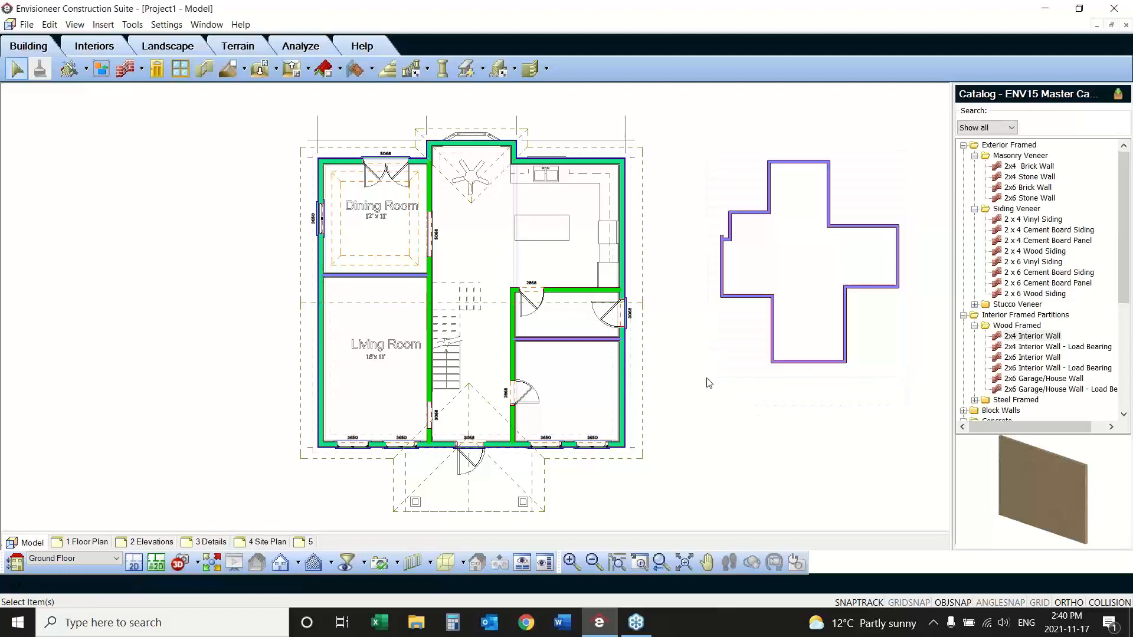
key(Delete)
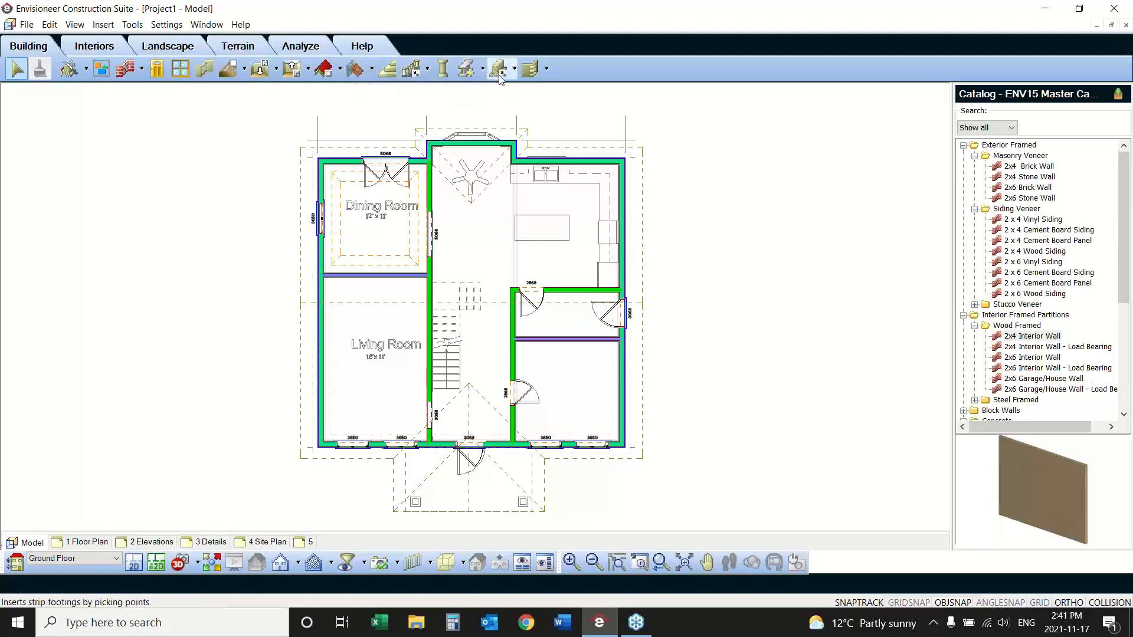
Step: Look through the corner detail catalog and the insertion tools for interiors and landscape
click(545, 69)
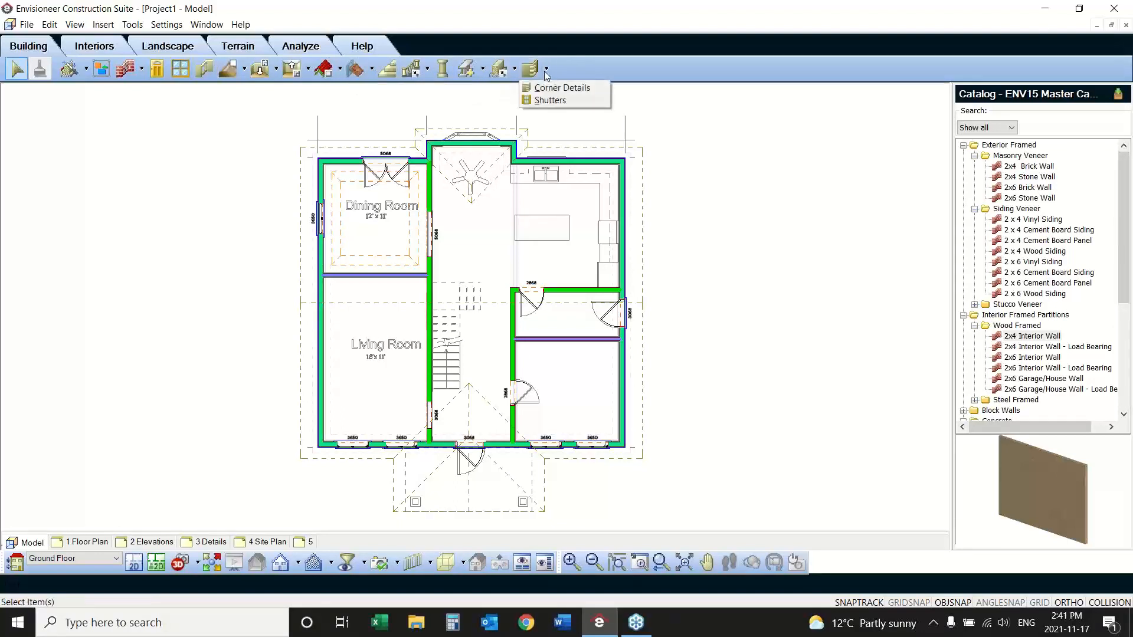
click(548, 88)
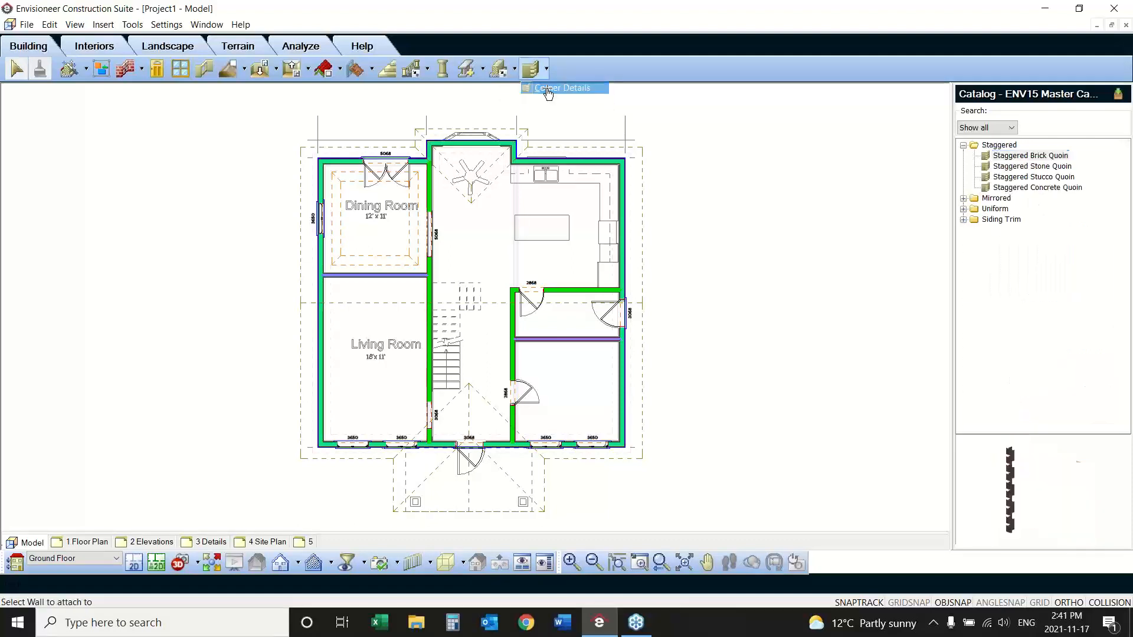
click(546, 69)
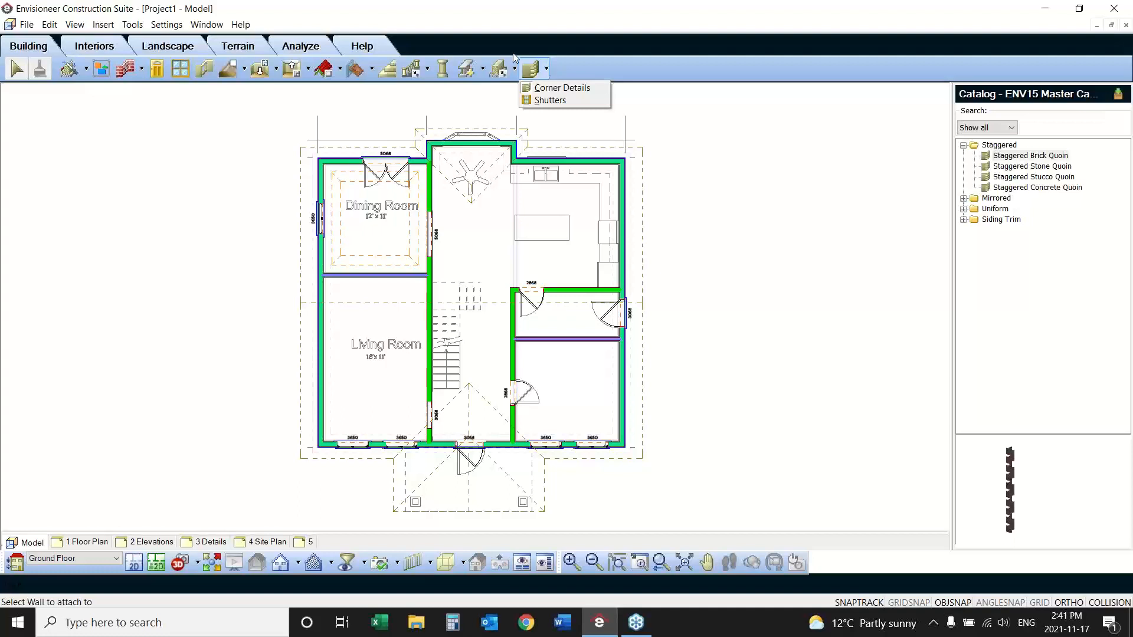
click(92, 45)
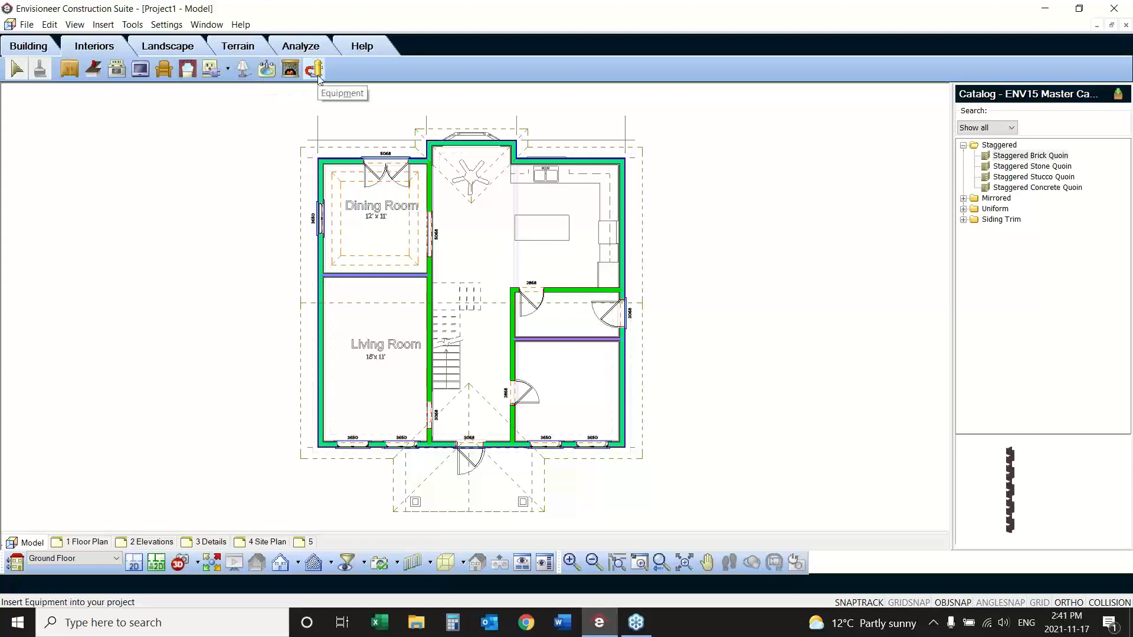
click(174, 49)
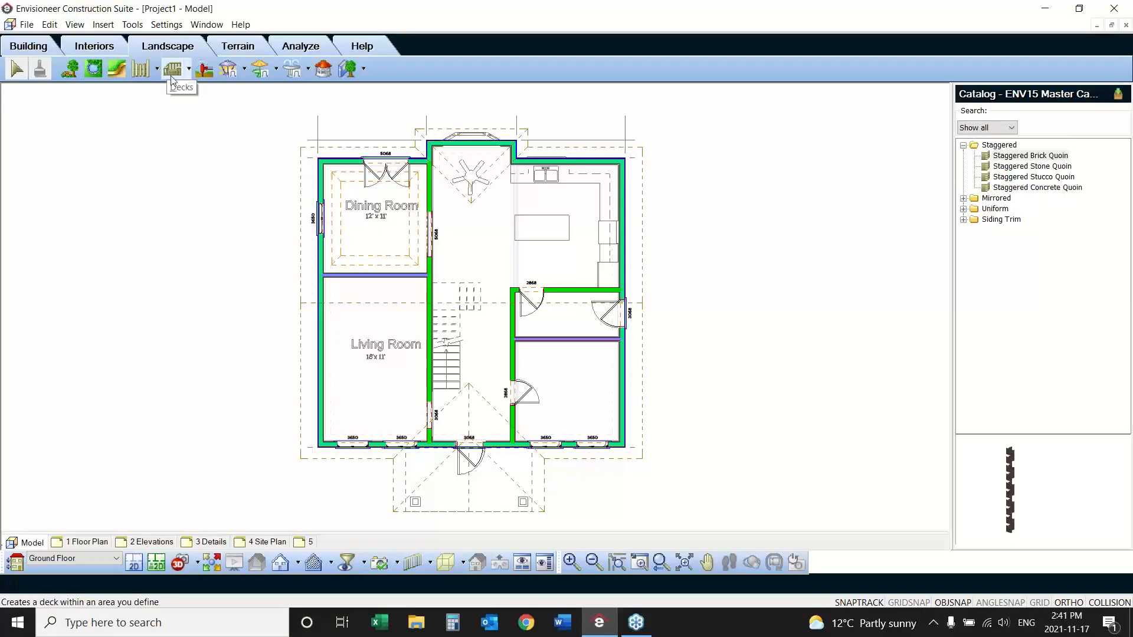
Step: Draw a 12'-wide Low Level Construction deck in 2 x 6 Cedar Decking outside the dining room's double doors and finish its outline
click(642, 565)
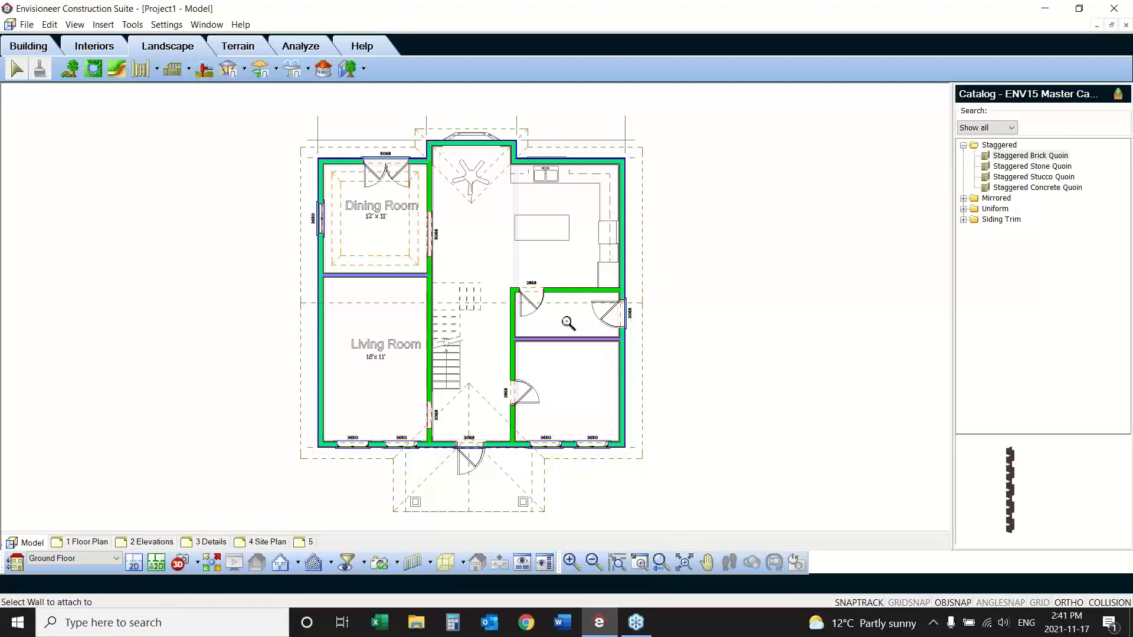
click(536, 96)
click(241, 218)
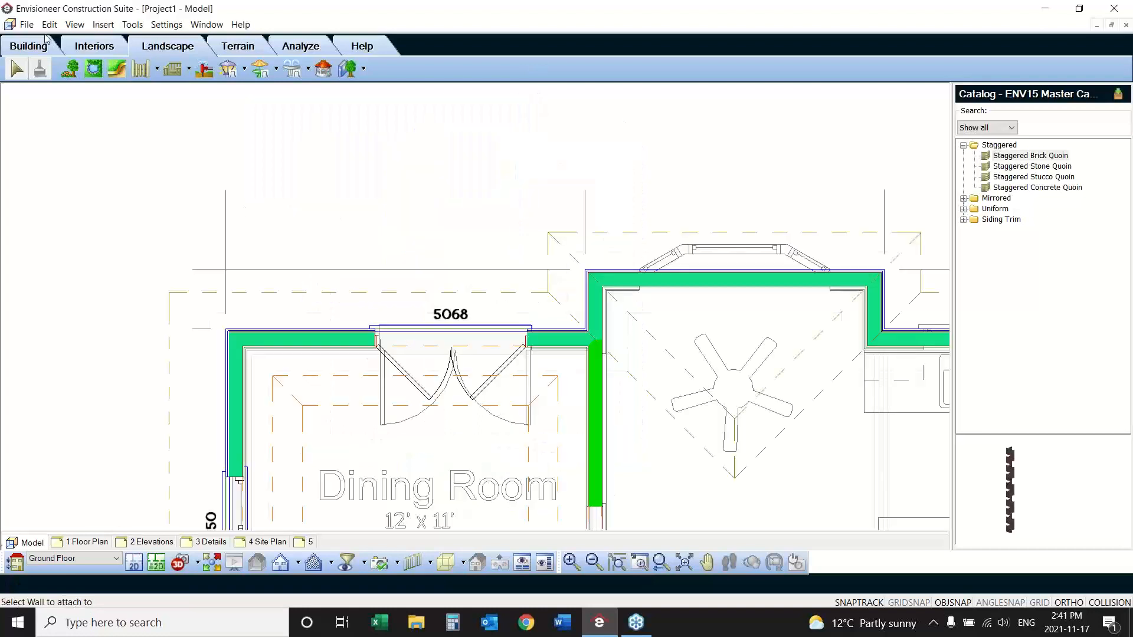
click(189, 71)
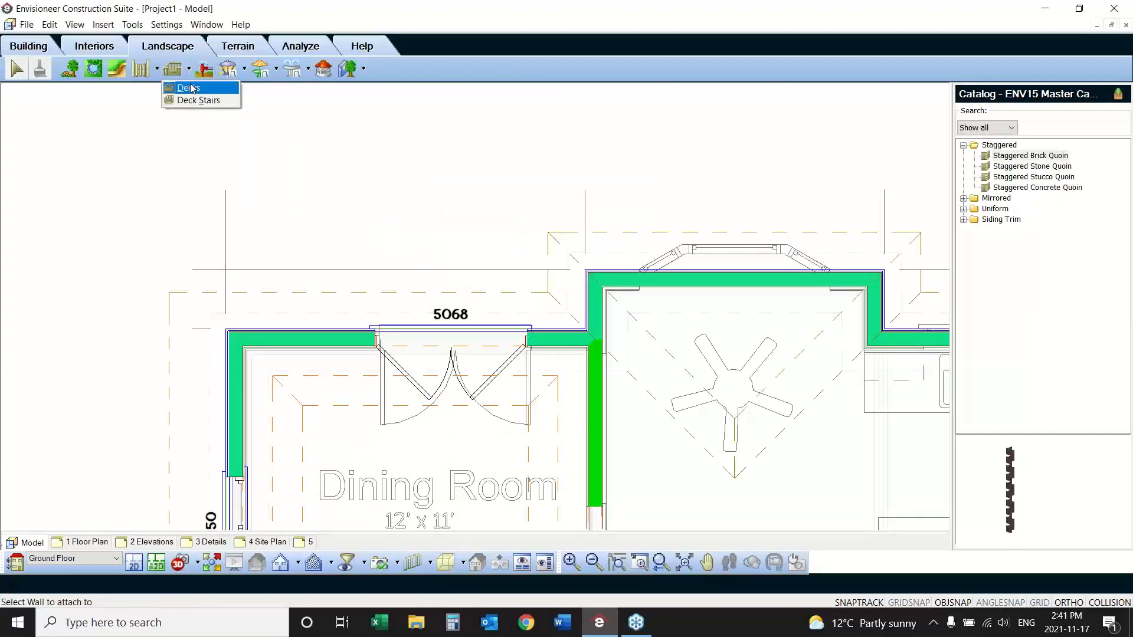
click(187, 88)
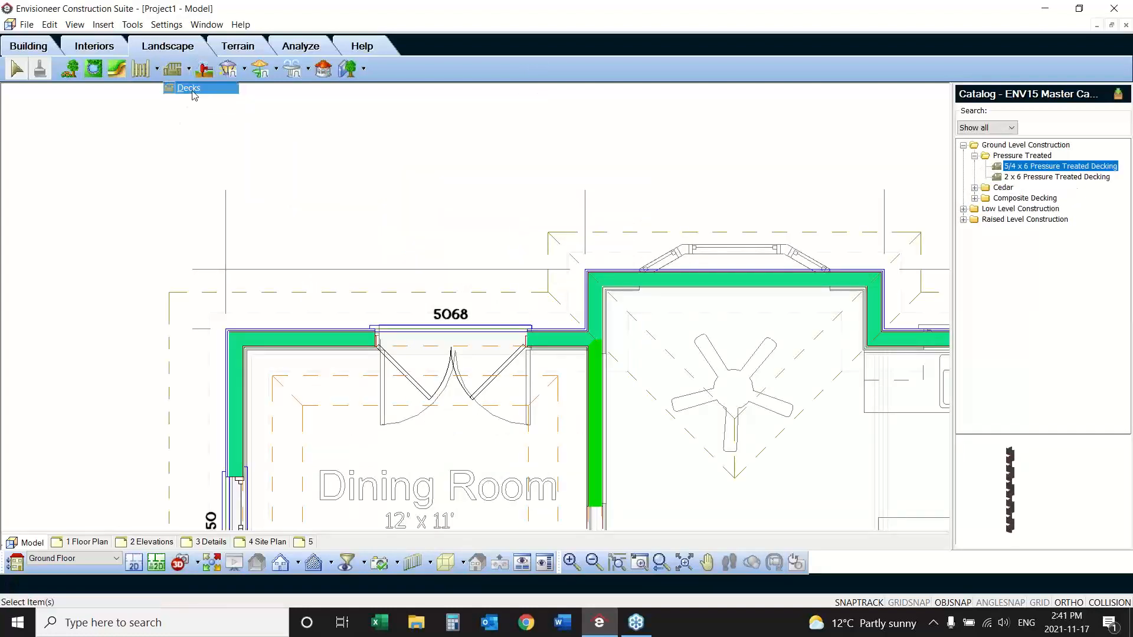
click(964, 210)
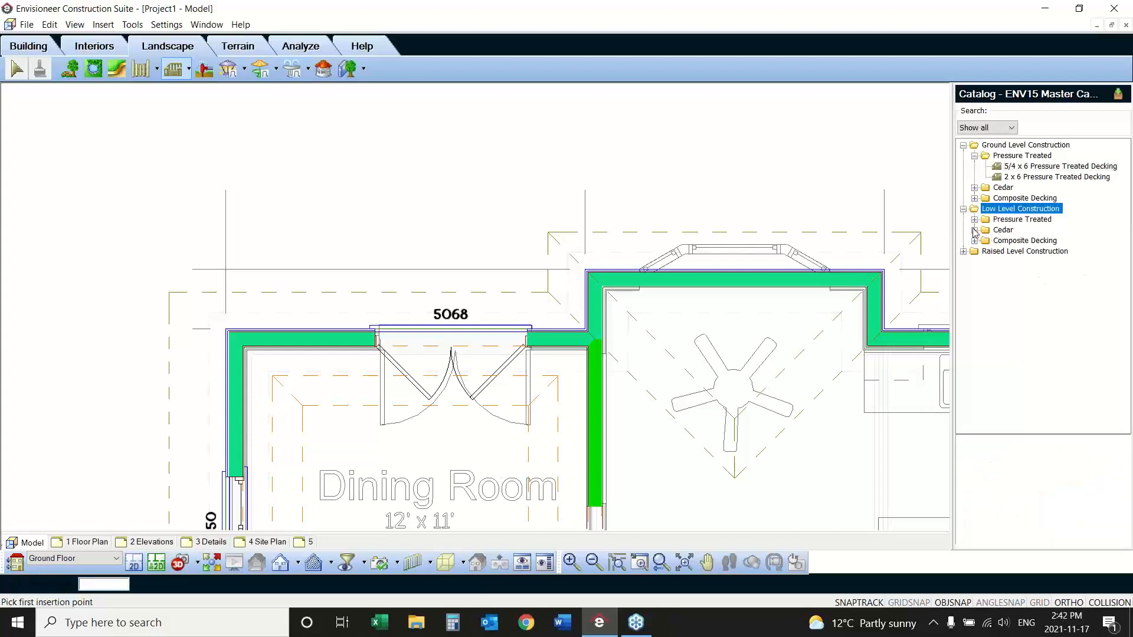
click(975, 230)
click(1029, 251)
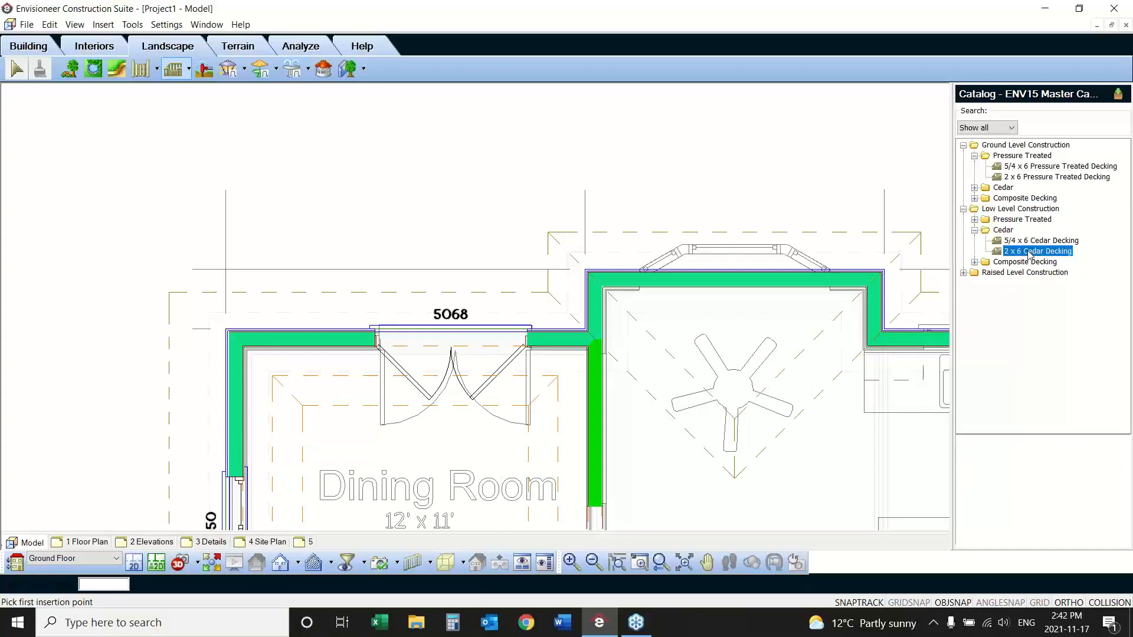
click(235, 341)
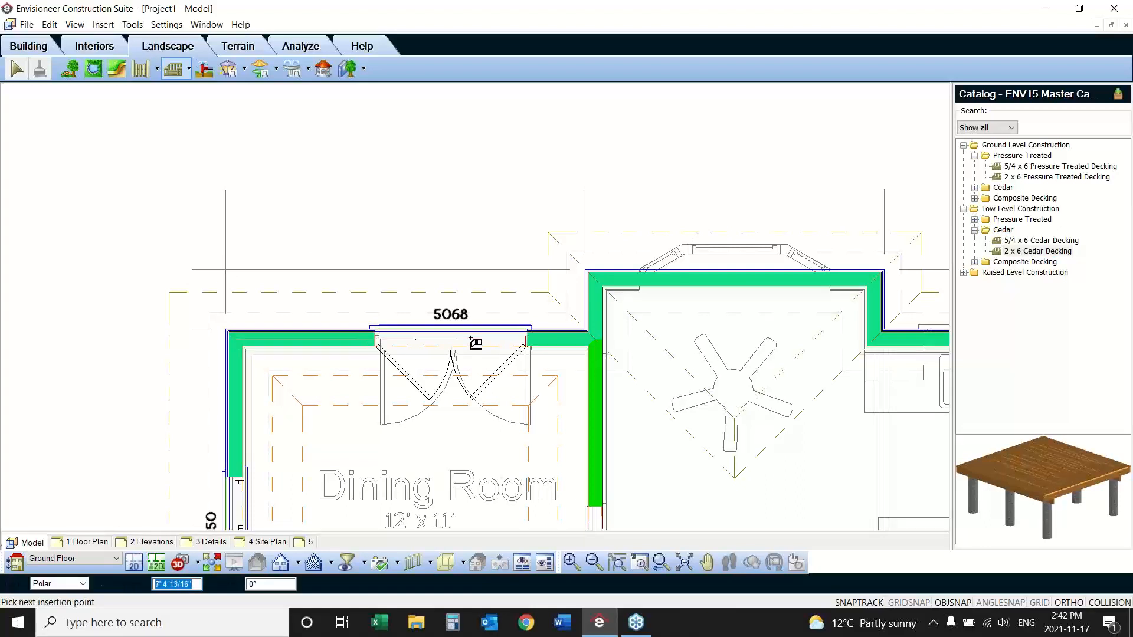
click(595, 98)
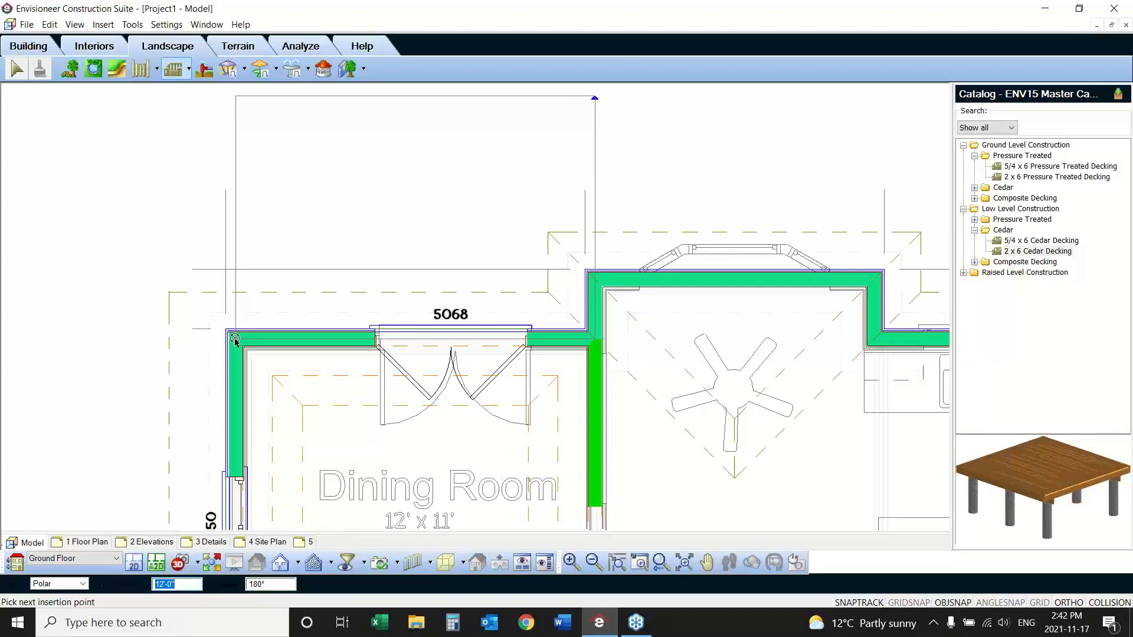
right_click(237, 299)
click(264, 304)
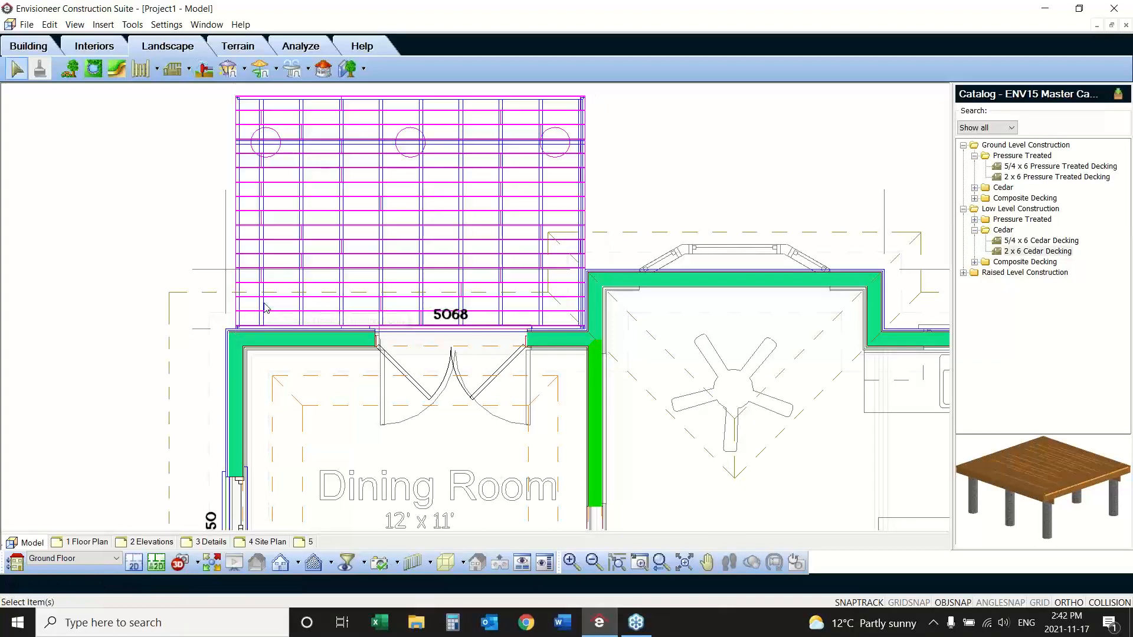
Step: Fit the cedar deck with Pressure Treated Rails w/ Metal Balusters as its railing, working in a 3D view of the house
click(211, 562)
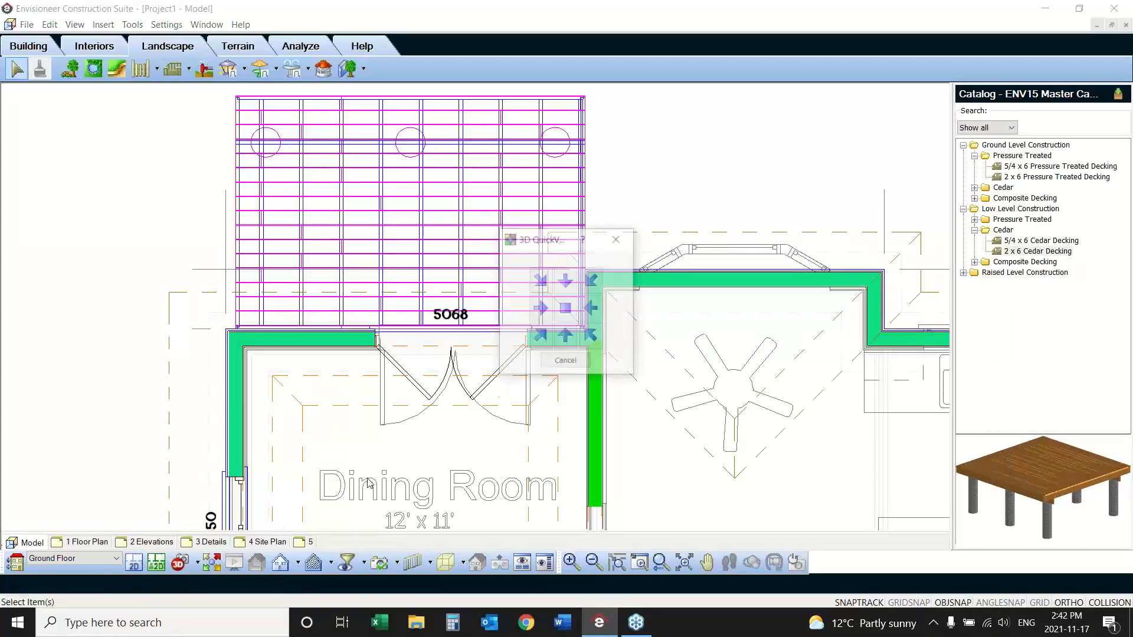
click(539, 279)
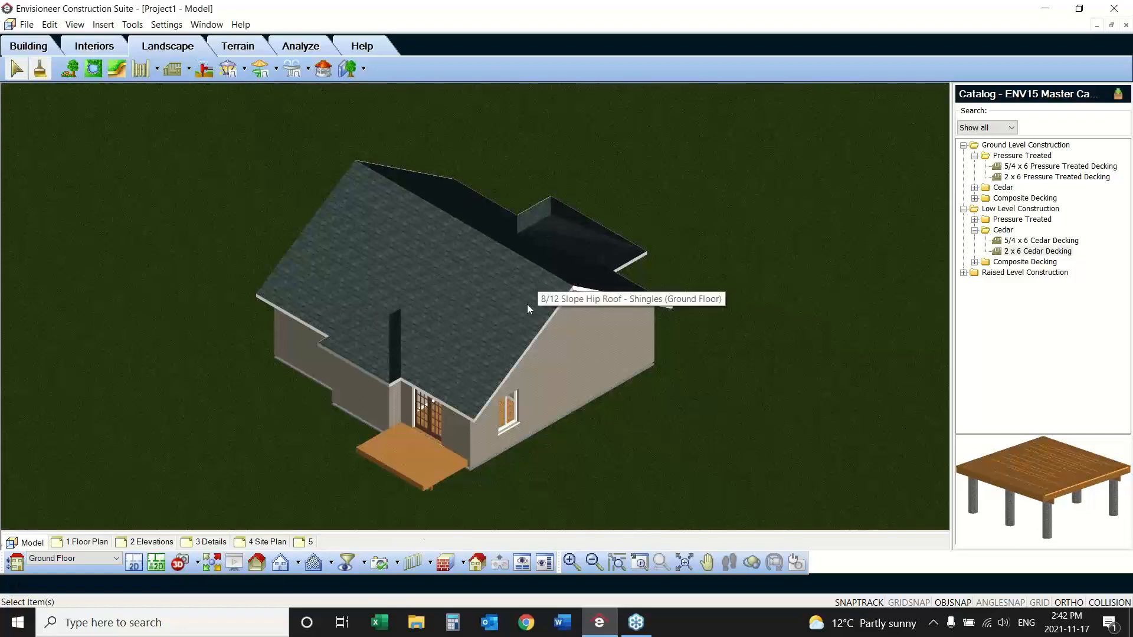
click(411, 465)
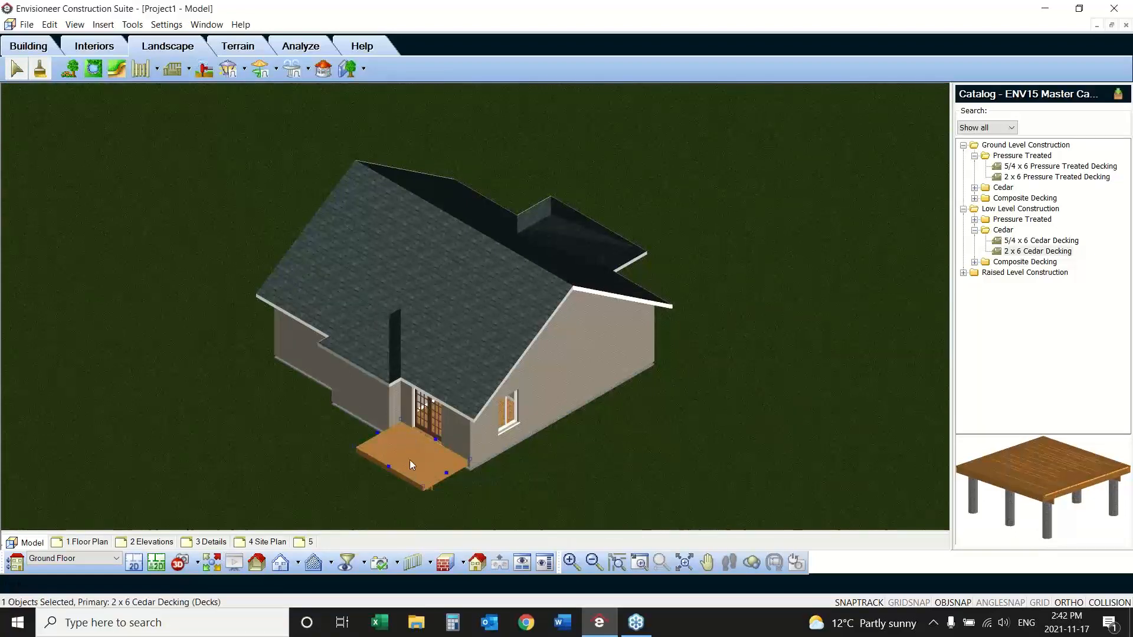
double_click(411, 464)
click(392, 184)
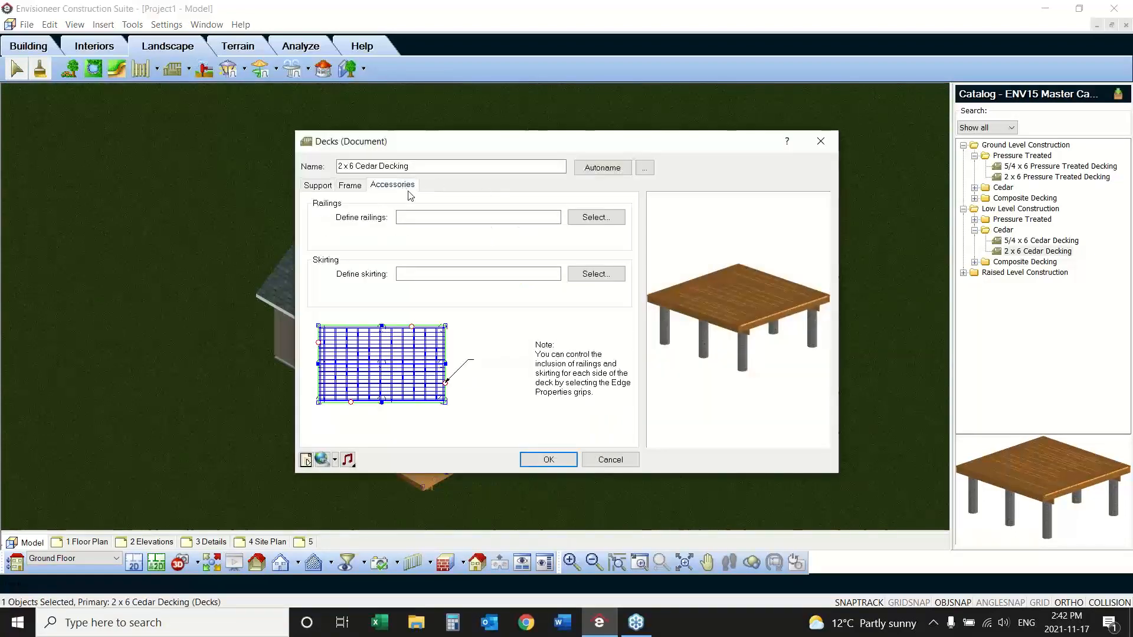
click(585, 218)
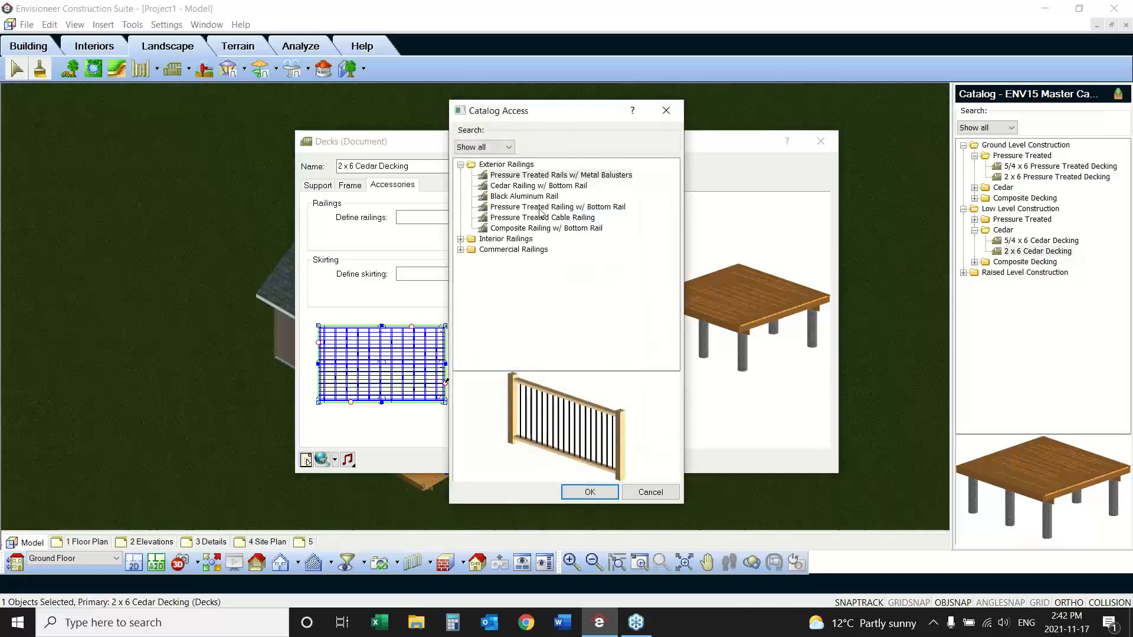
click(590, 492)
click(542, 459)
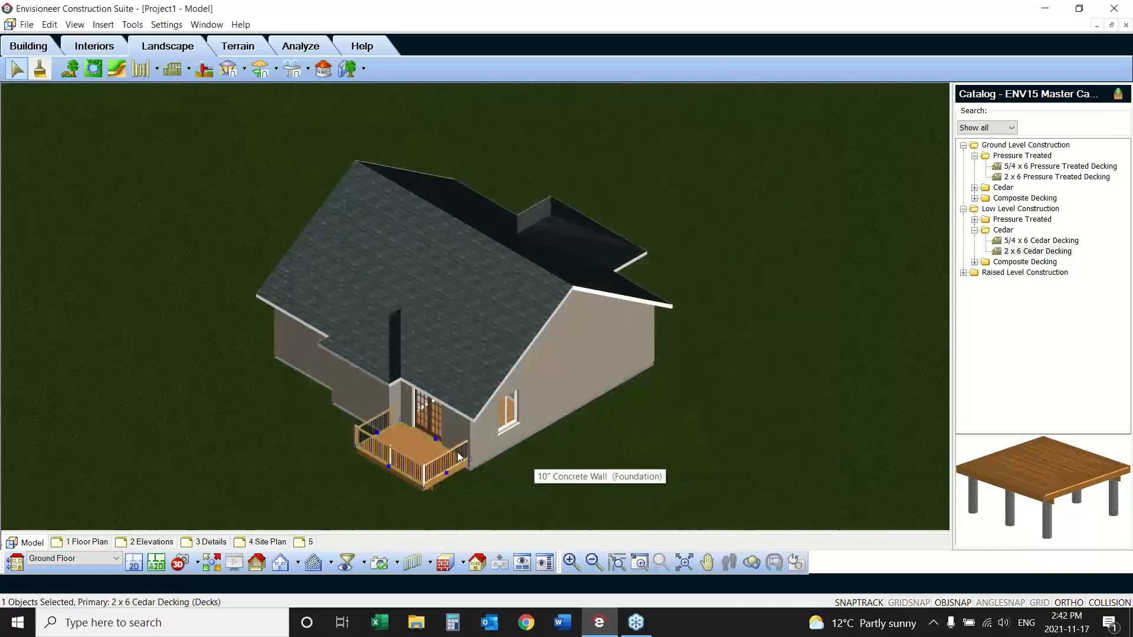
Step: Attach 3' Pressure Treated Deck Stairs to the outer edge of the deck and finish the insertion
click(190, 70)
click(197, 105)
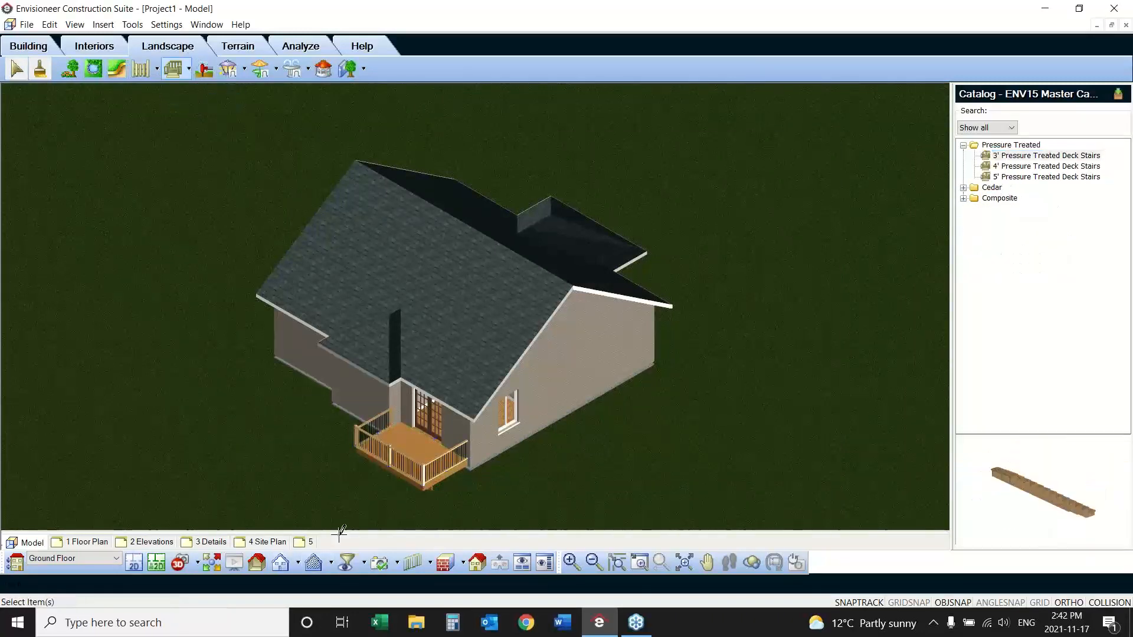
click(374, 454)
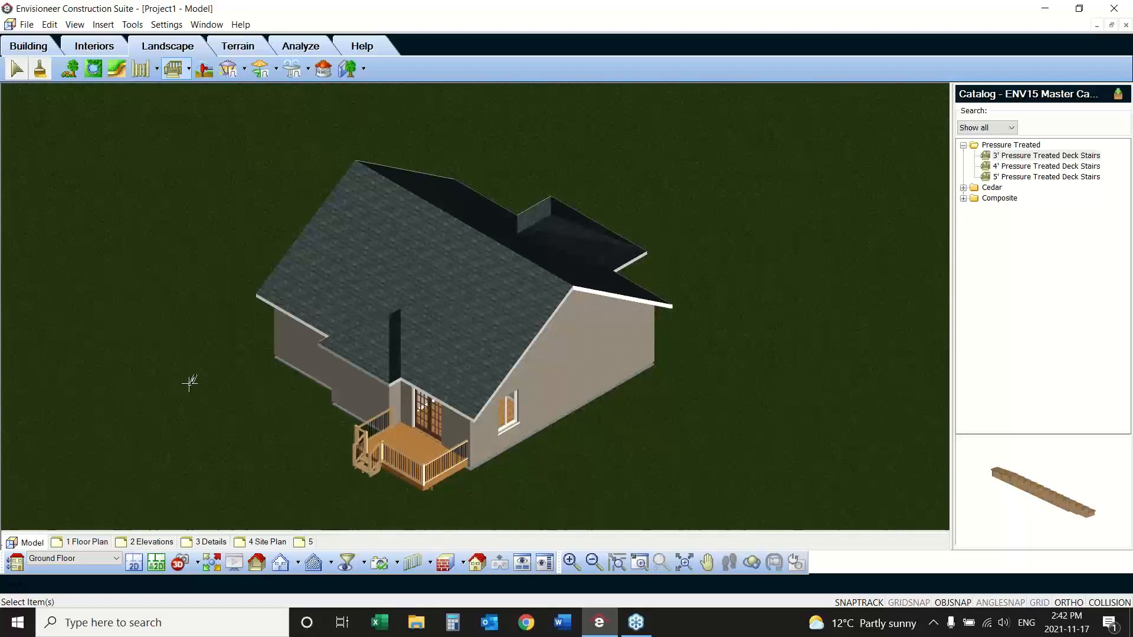
right_click(223, 401)
click(260, 404)
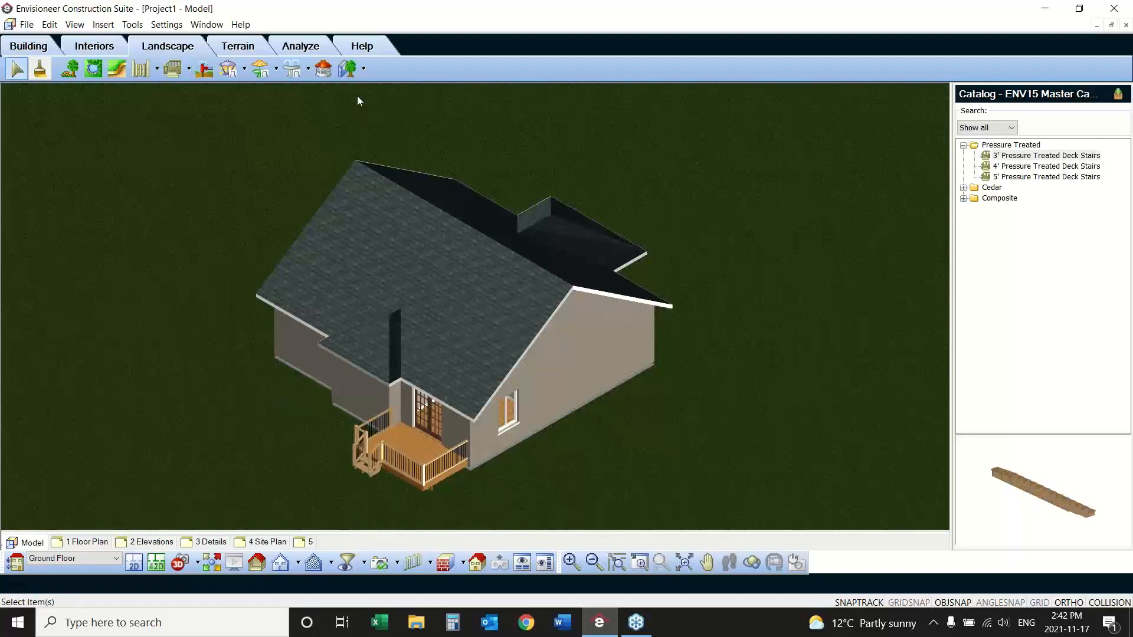
Step: Insert a terrain slope with a height of -5 on the ground beside the deck and end the command
click(239, 42)
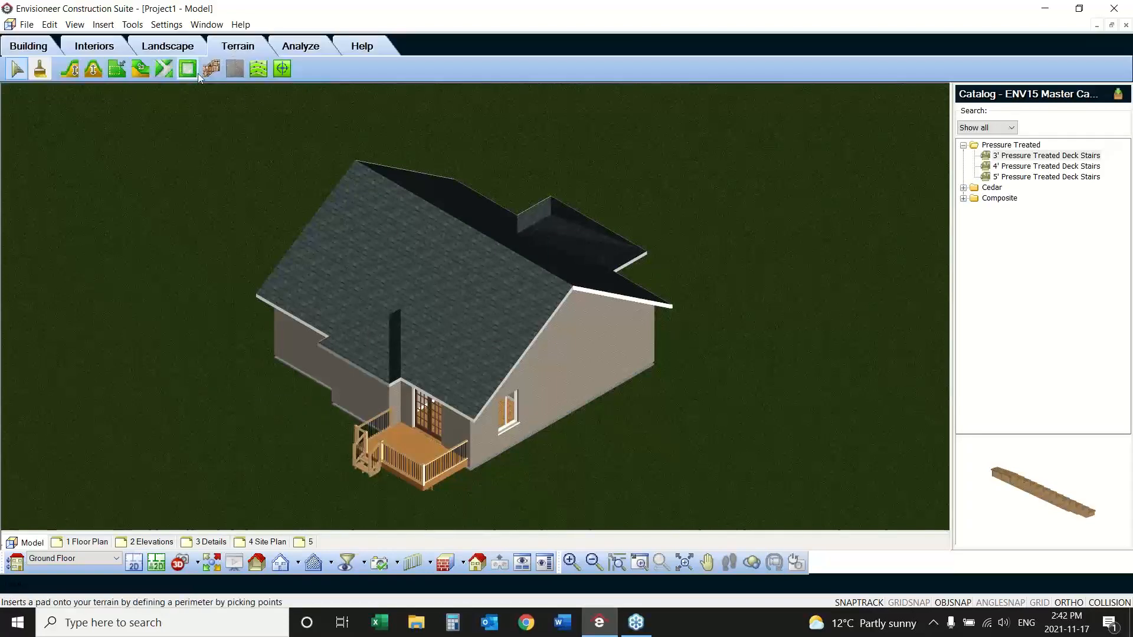
click(141, 71)
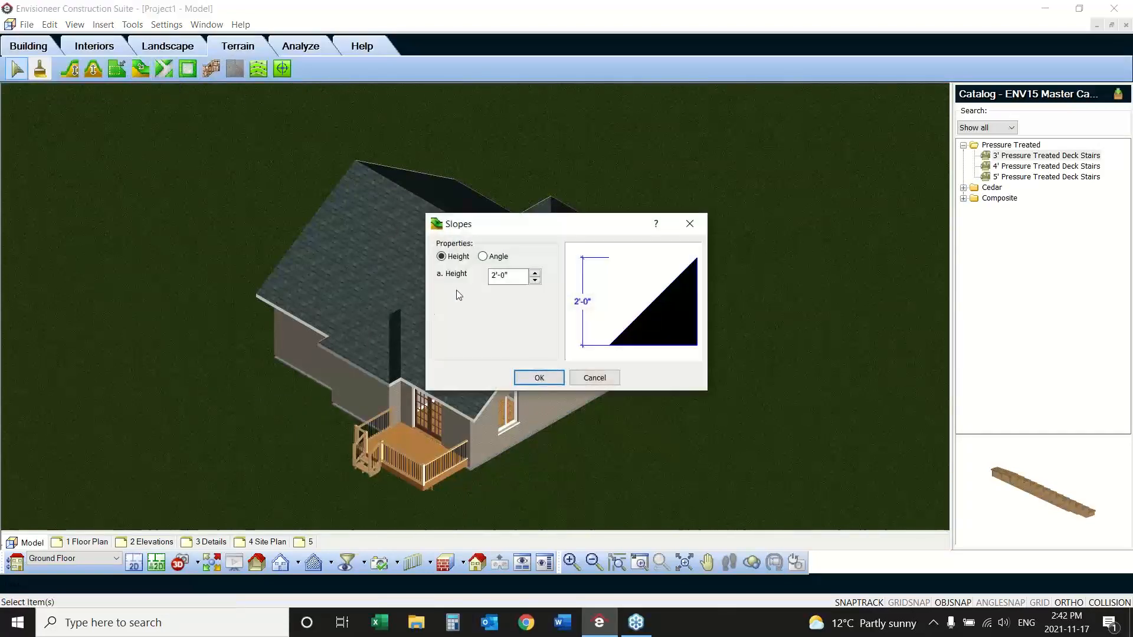
click(492, 278)
text(-5)
click(536, 377)
click(449, 500)
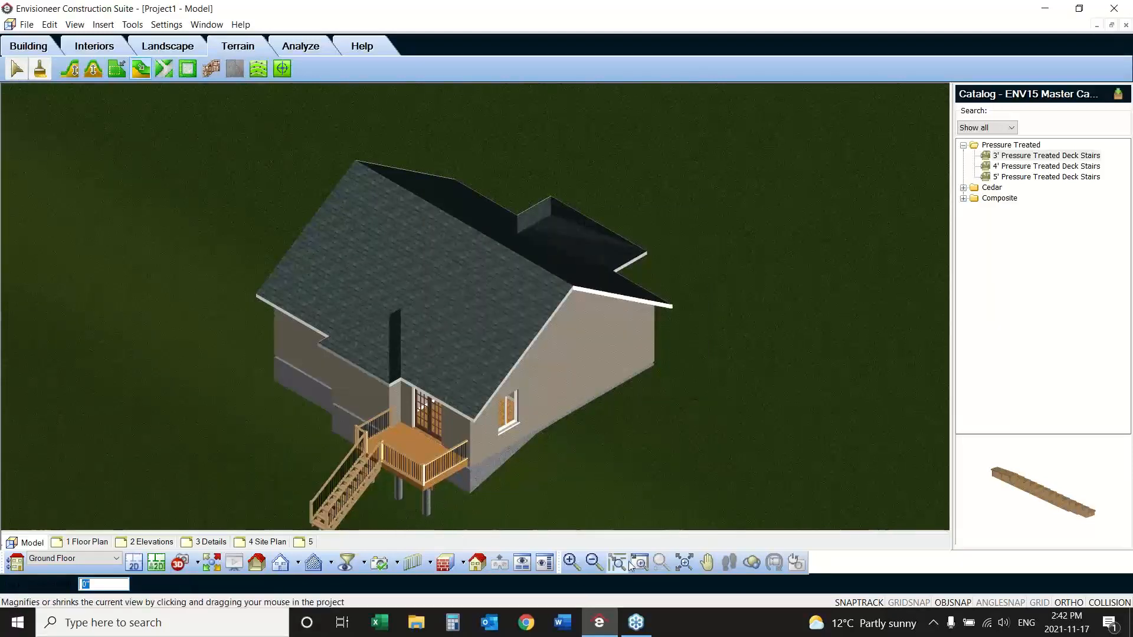
click(706, 563)
drag(642, 489, 653, 365)
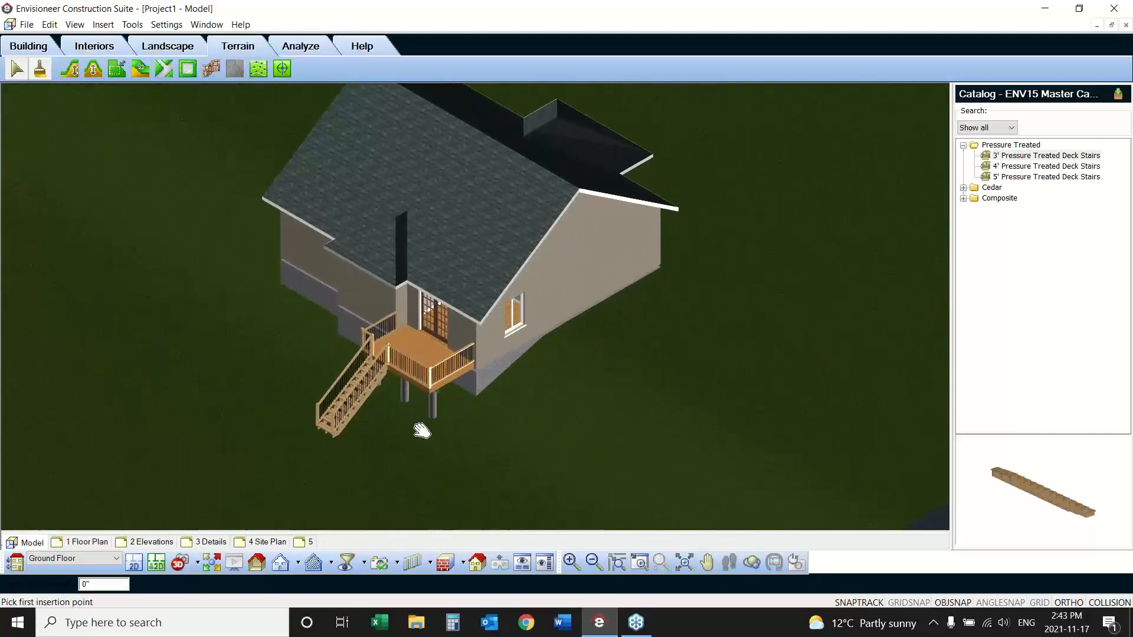
right_click(205, 274)
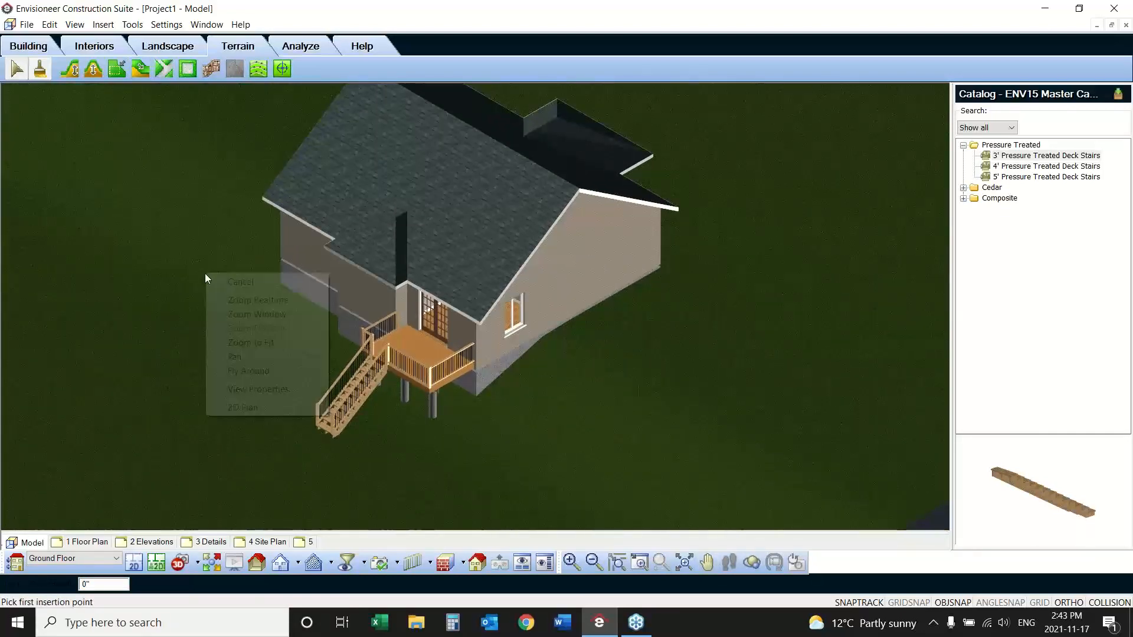
click(236, 281)
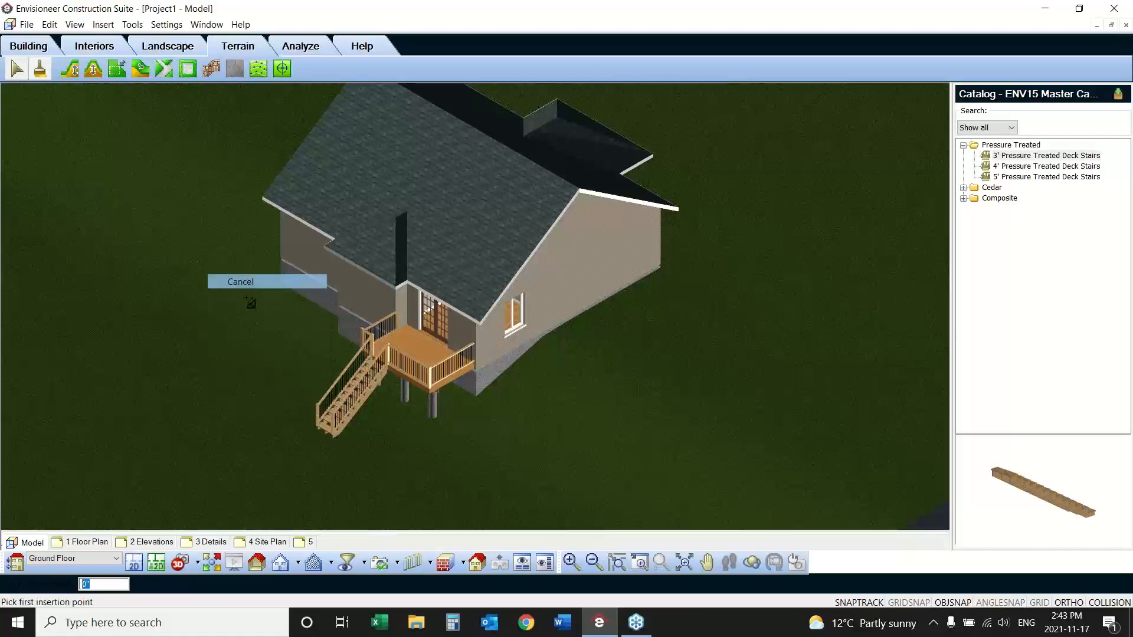
right_click(246, 387)
click(281, 395)
Step: Generate the project estimate with the Quote Generator template, review its quantity report and close it
click(132, 25)
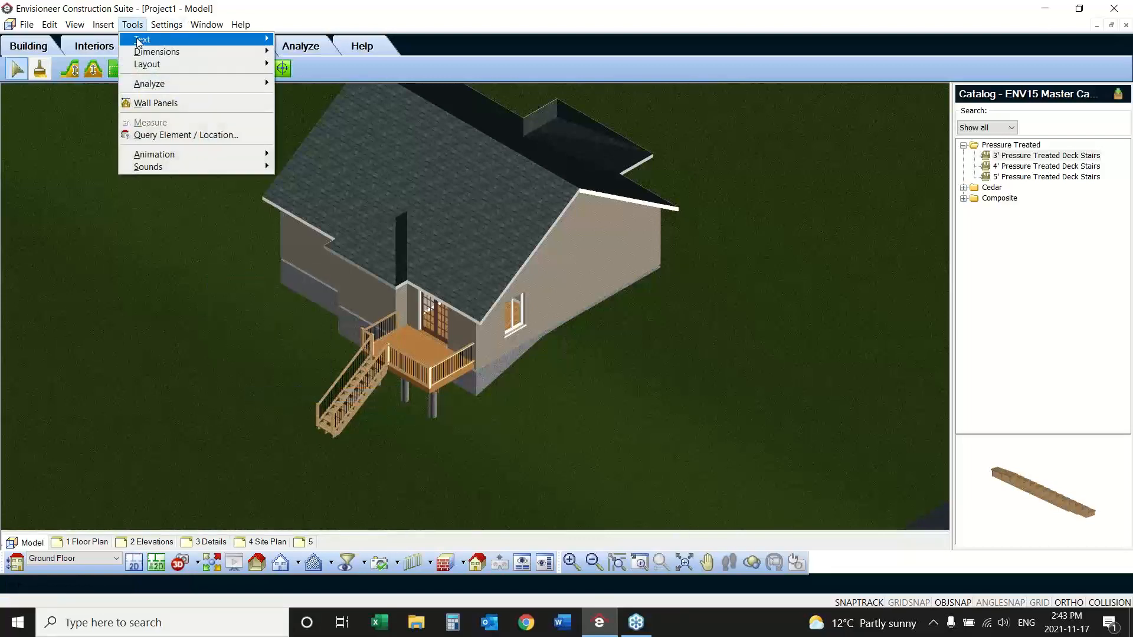
mouse_move(195, 83)
click(325, 103)
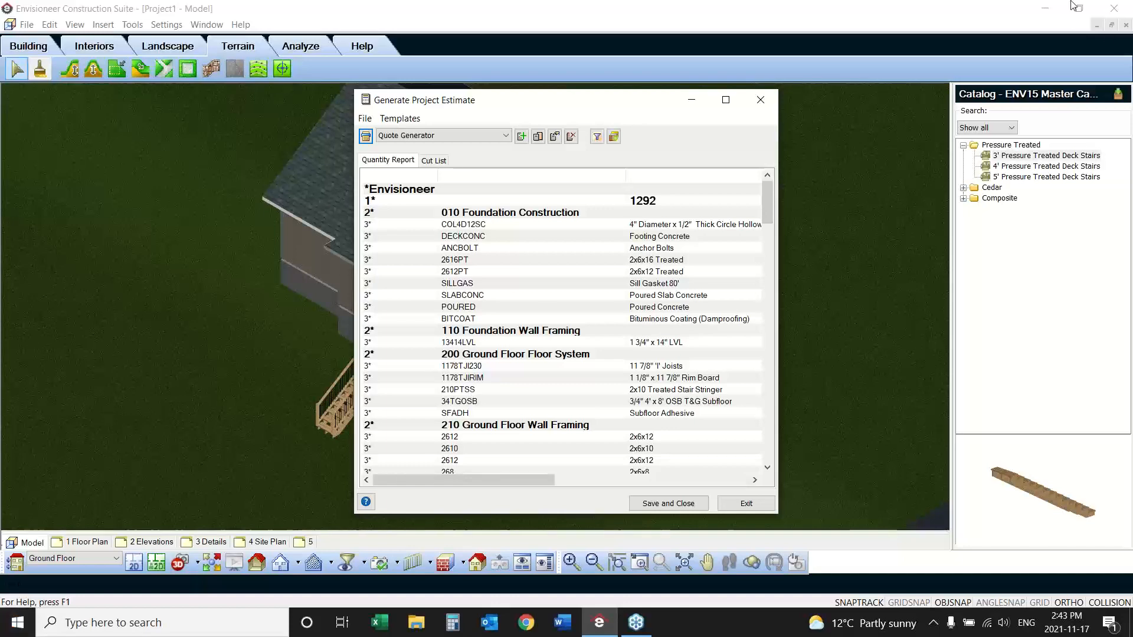
click(1121, 138)
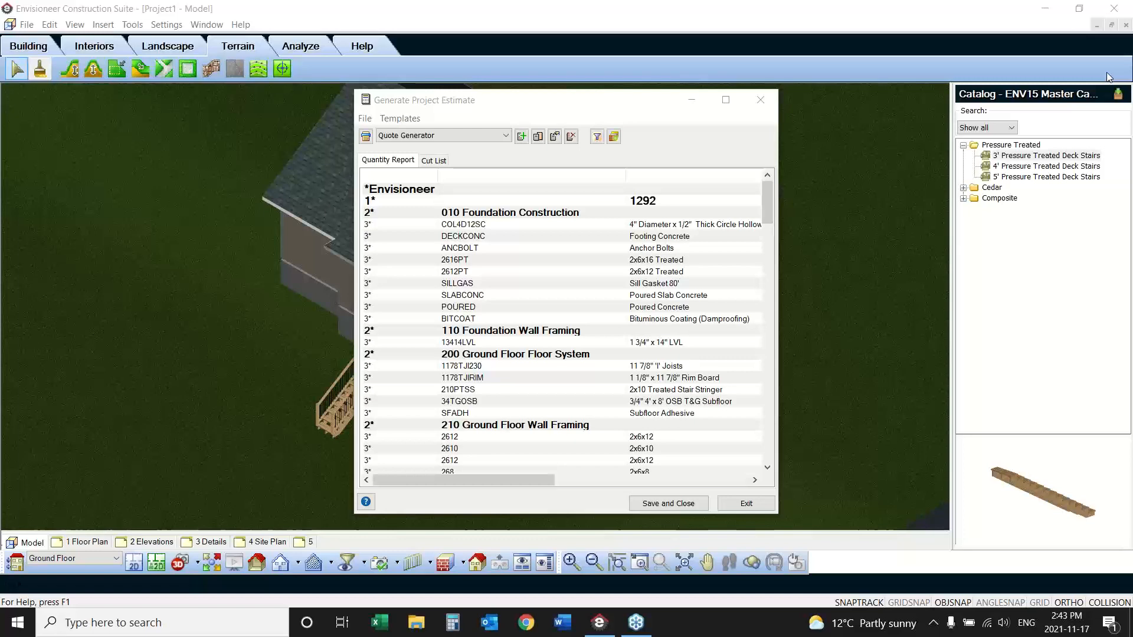
click(760, 100)
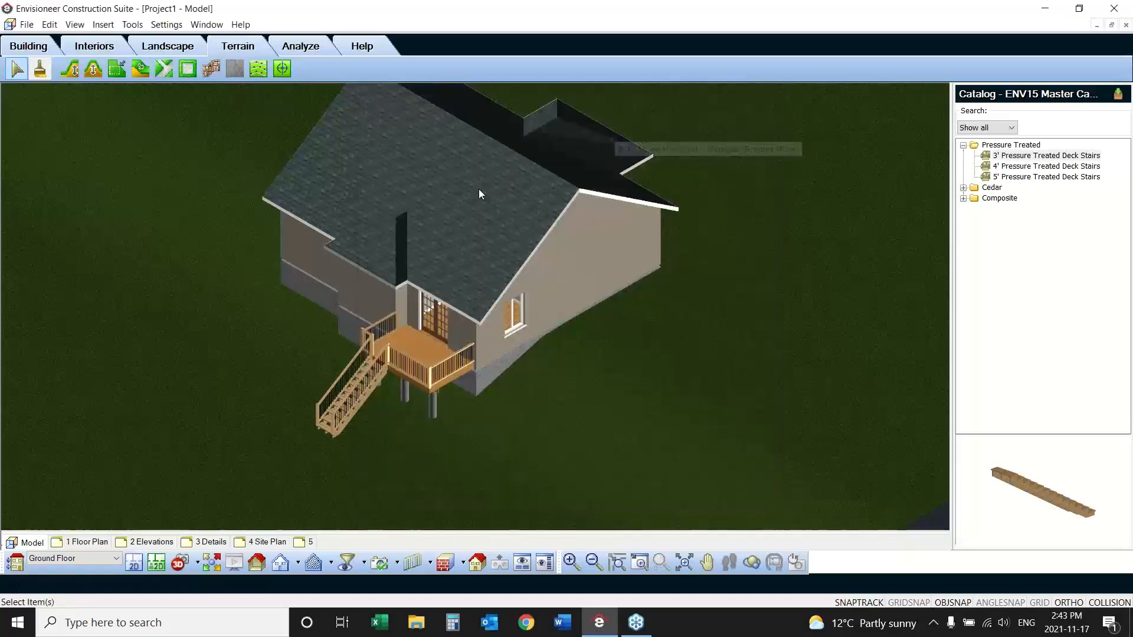
Step: Open the OSB Sheathing w/ House Wrap assembly from the quantity properties of the 2 x 6 Cement Board Siding wall
double_click(570, 282)
click(535, 183)
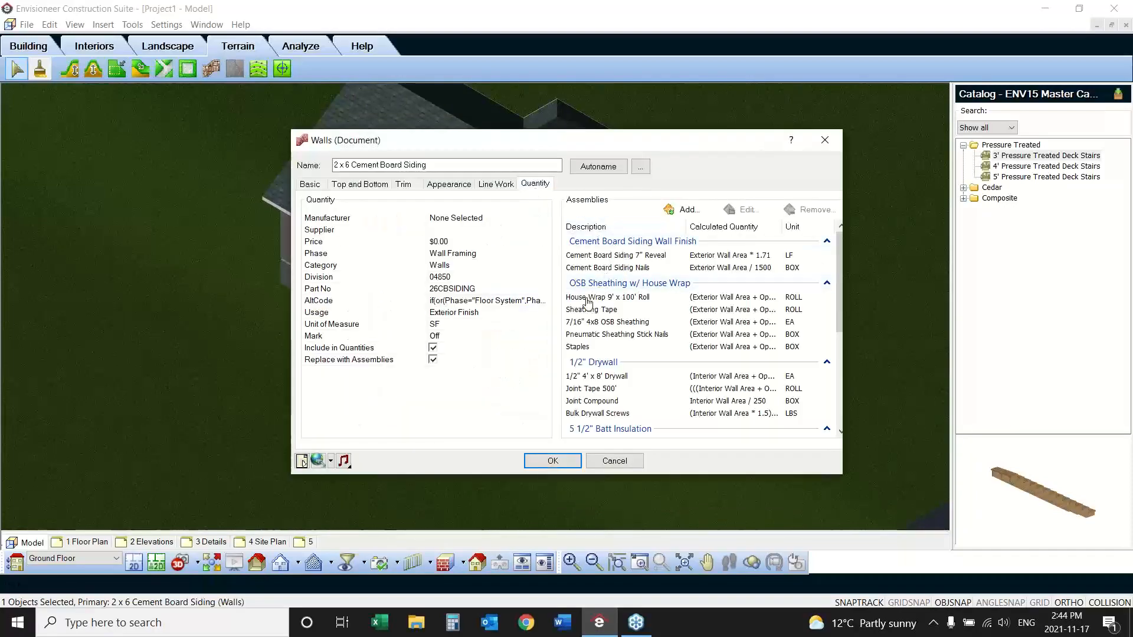
click(586, 299)
click(742, 209)
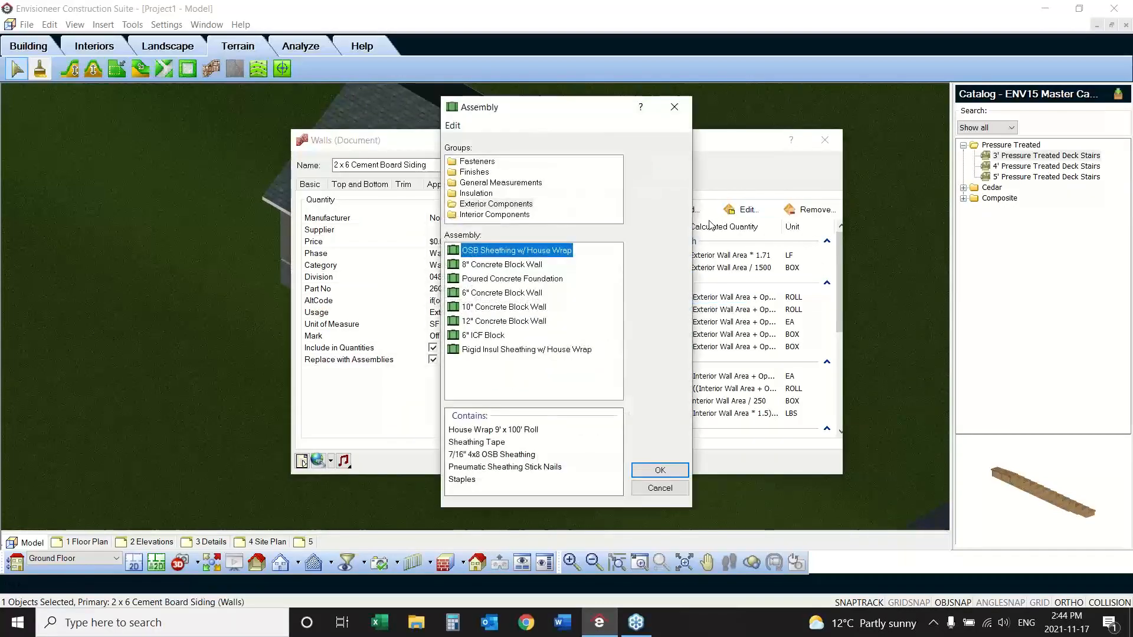
double_click(536, 253)
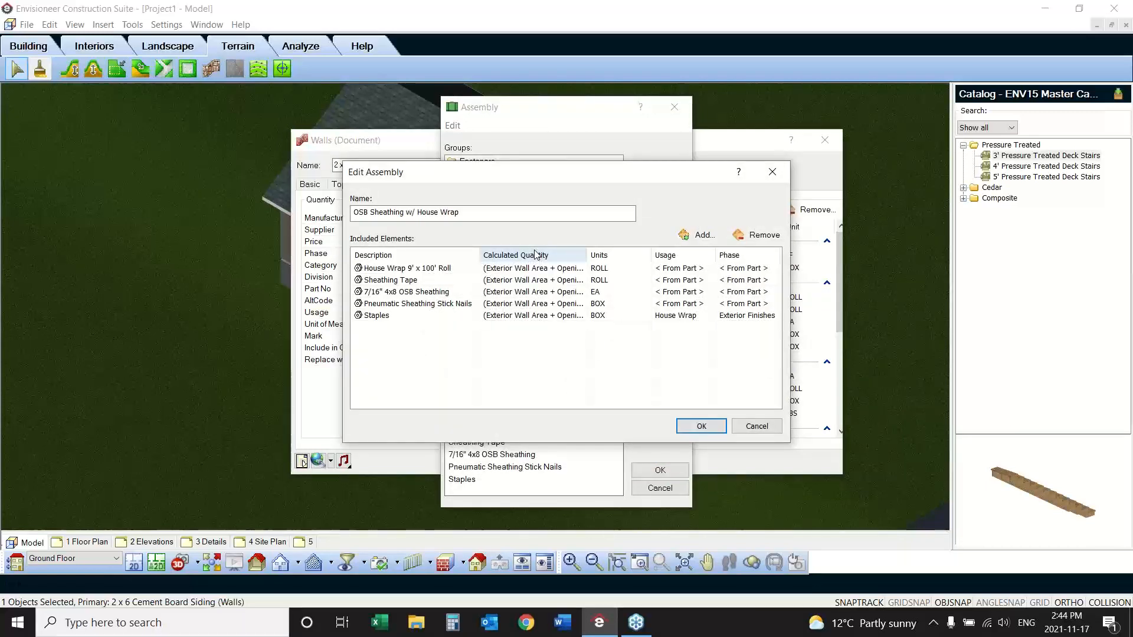
Step: Open the catalog part House Wrap 9' x 100' Roll from the assembly and examine its part number
click(450, 268)
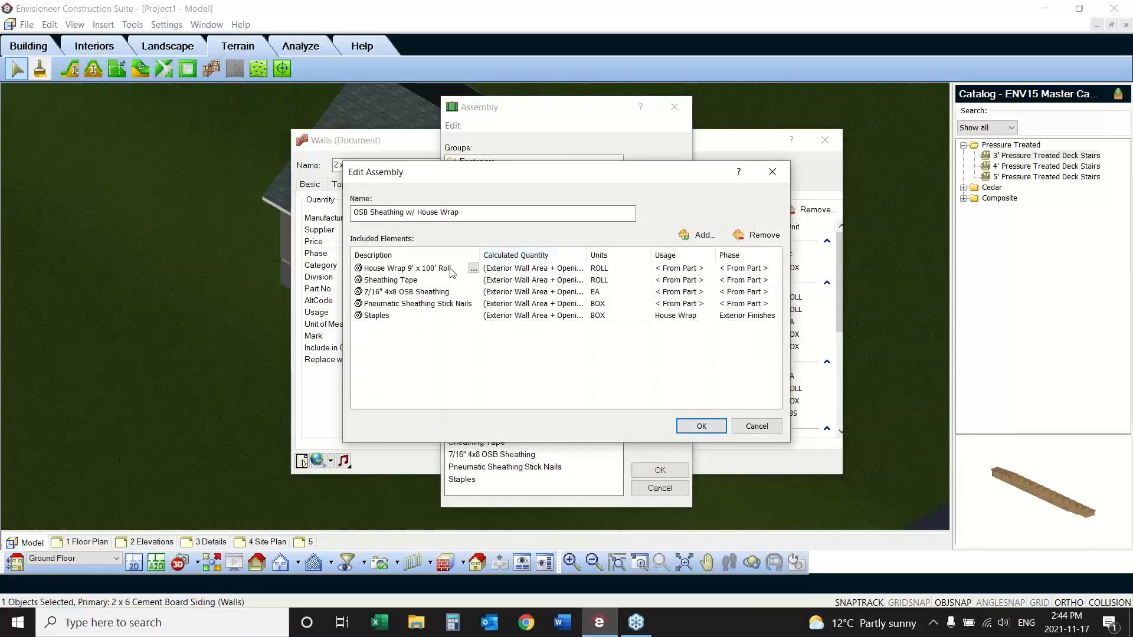
click(473, 269)
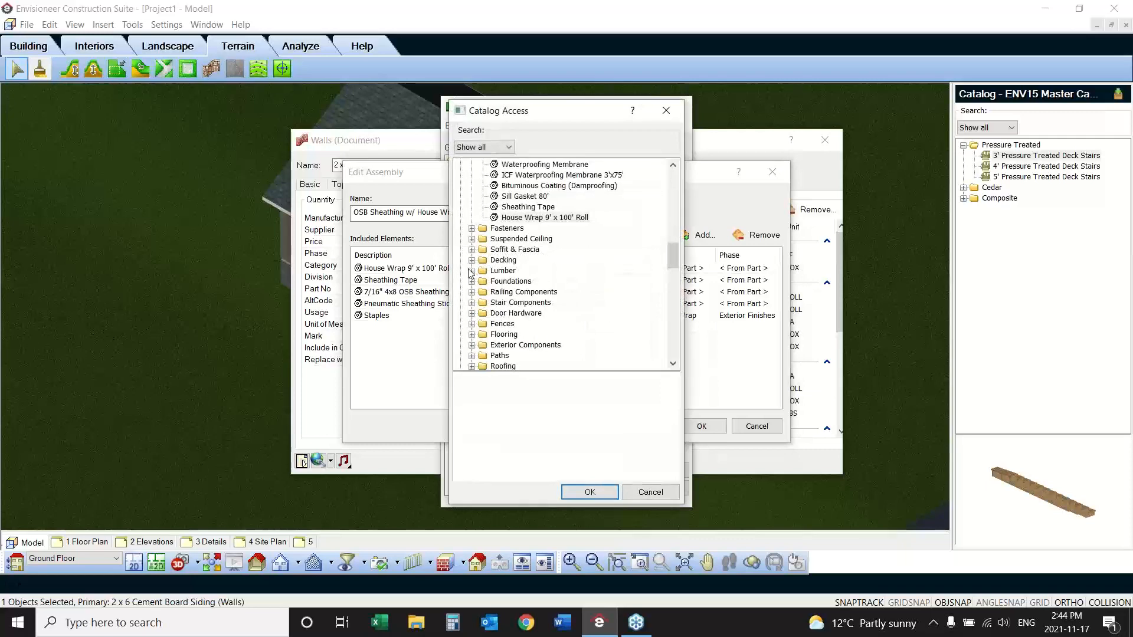
double_click(515, 218)
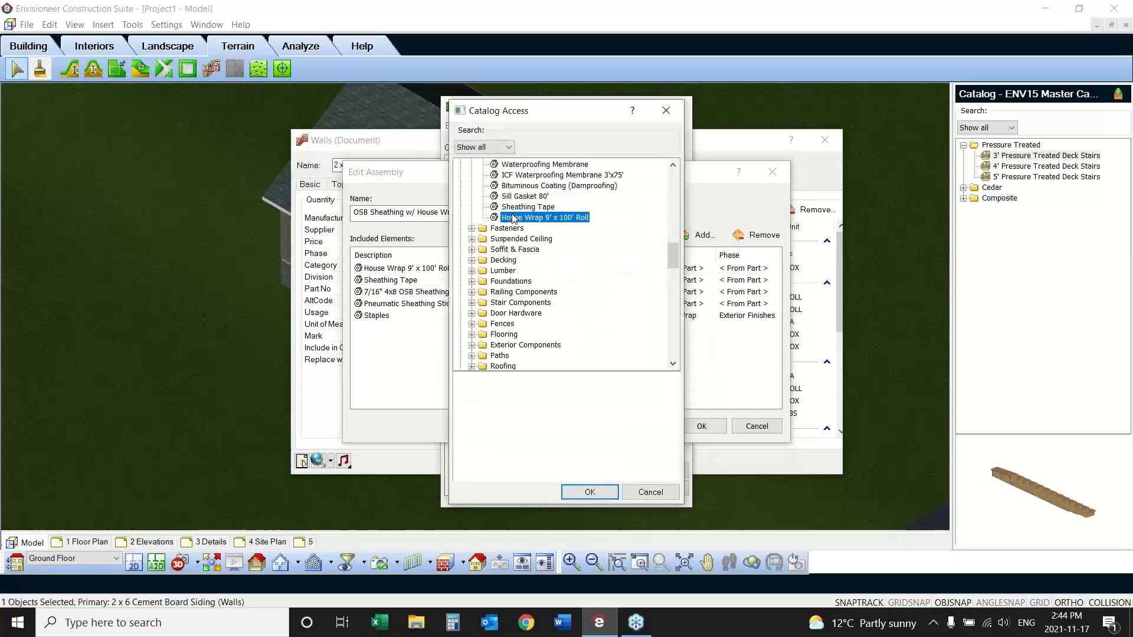
click(501, 316)
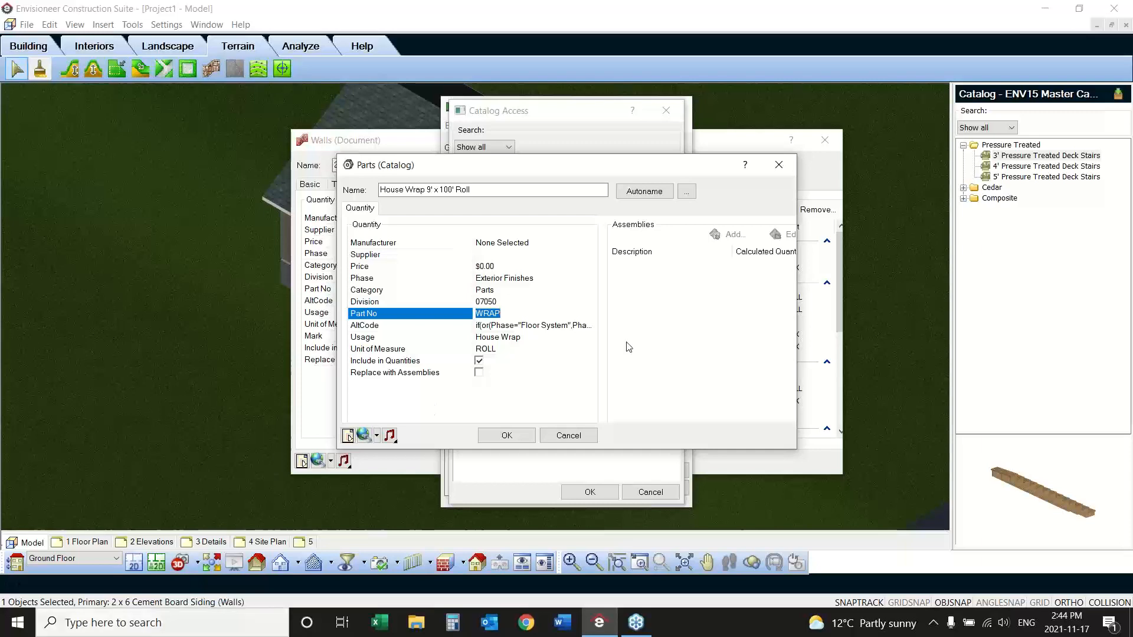
Step: Examine the House Wrap 9' x 100' Roll part's unit of measure and part number, and close the part and catalog without changes
click(502, 350)
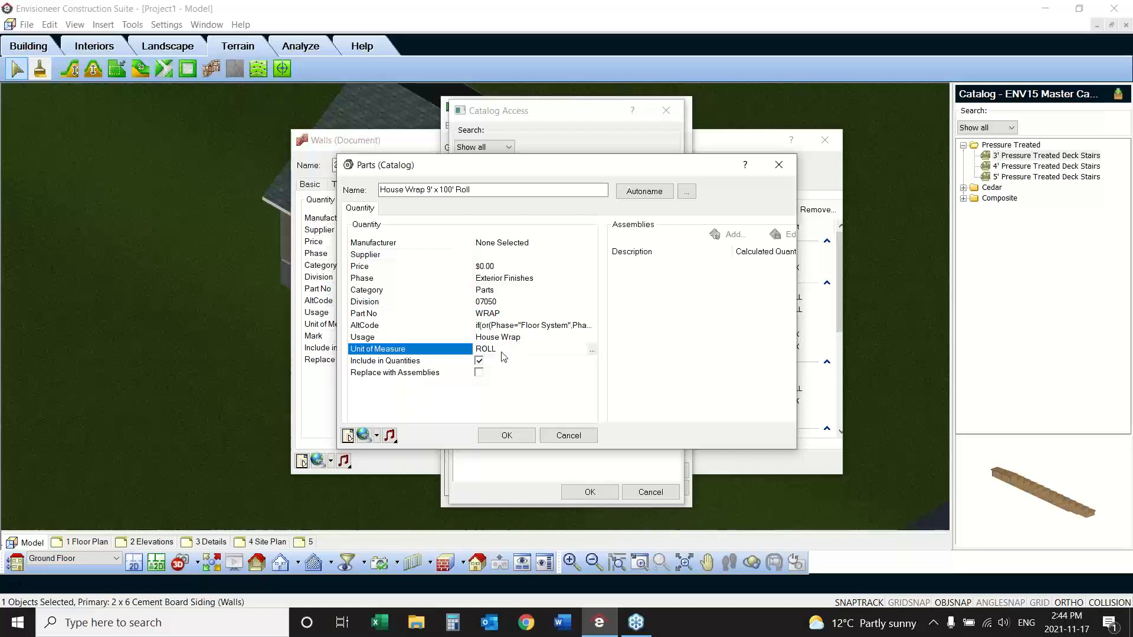
key(Up)
key(Up)
key(Up)
click(497, 352)
click(513, 317)
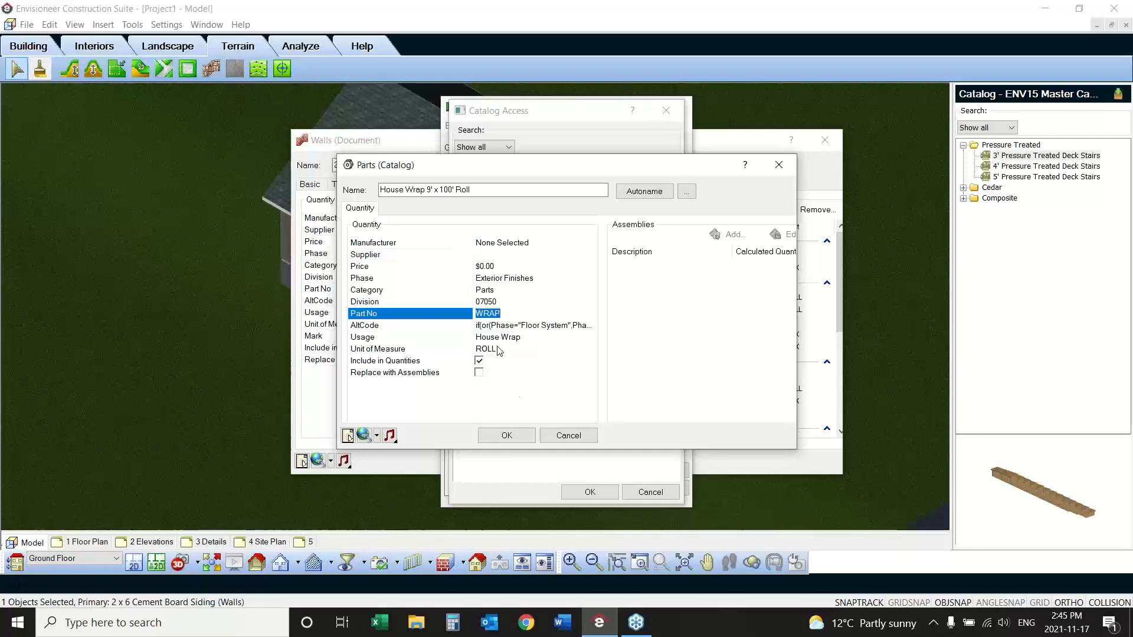
click(568, 436)
click(649, 492)
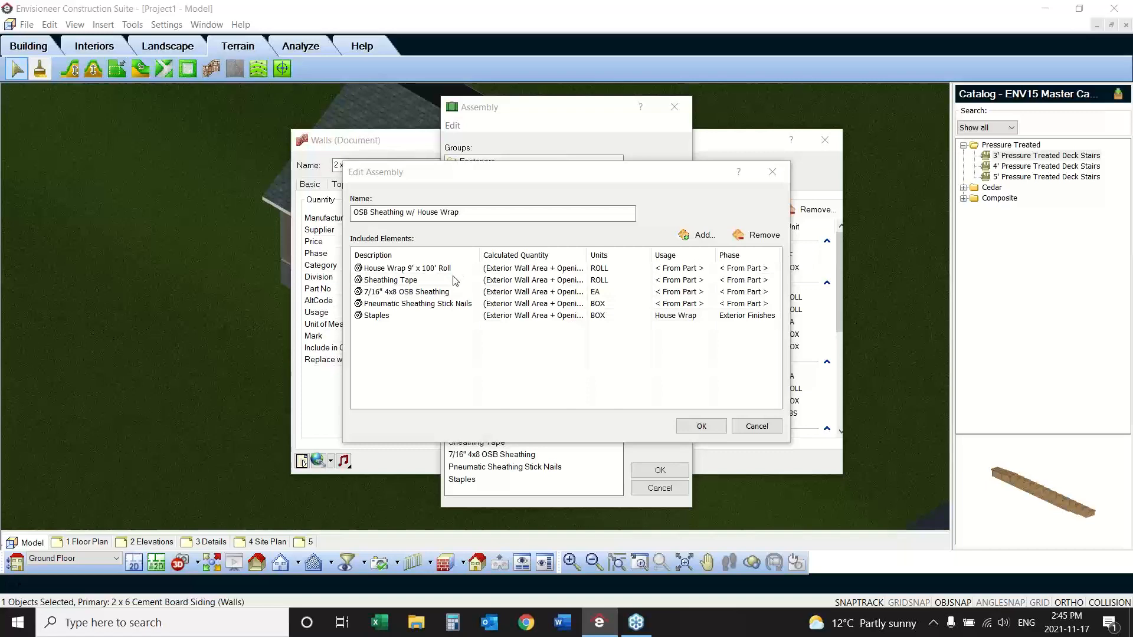
Step: View the Sheathing Tape part in the catalog, and widen the assembly's Calculated Quantity column to read the full formulas
click(474, 281)
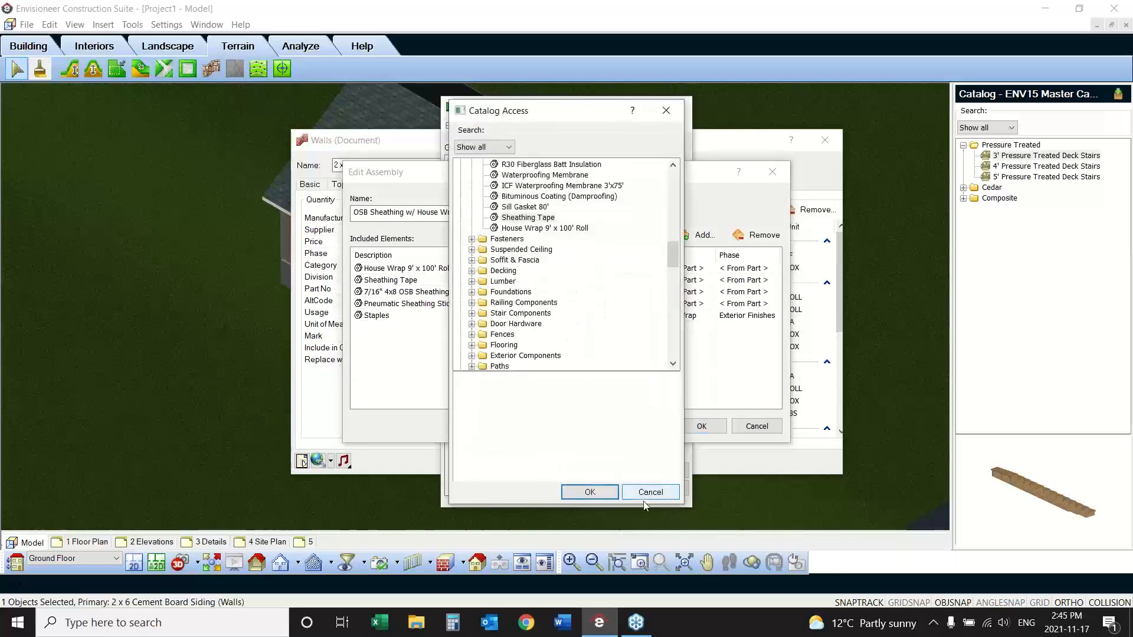
click(647, 492)
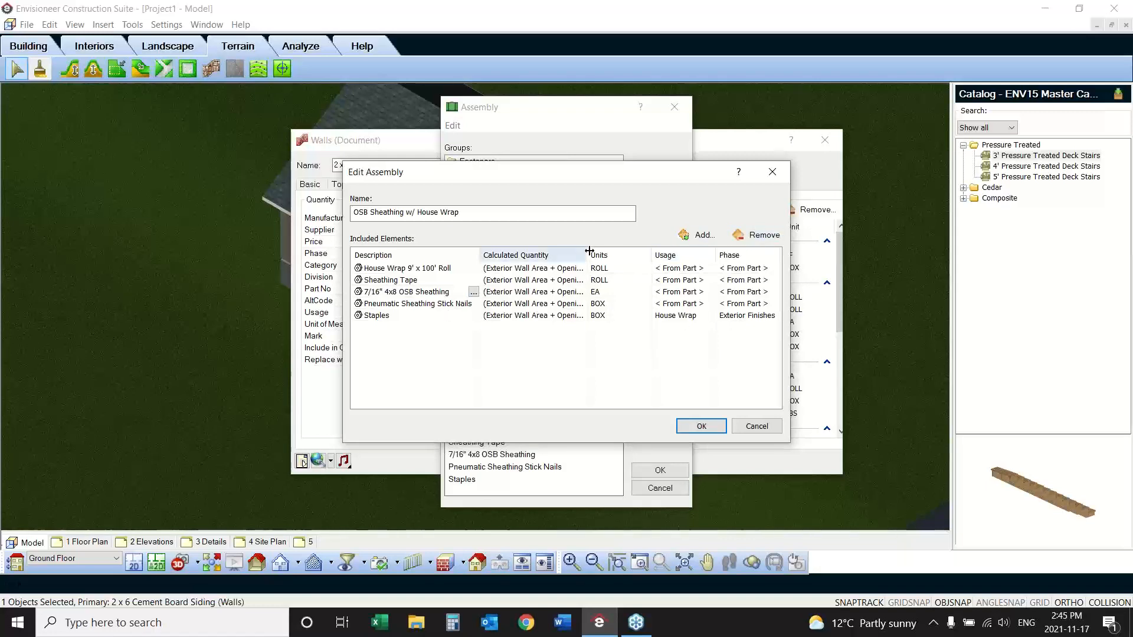
drag(588, 254, 684, 251)
click(649, 270)
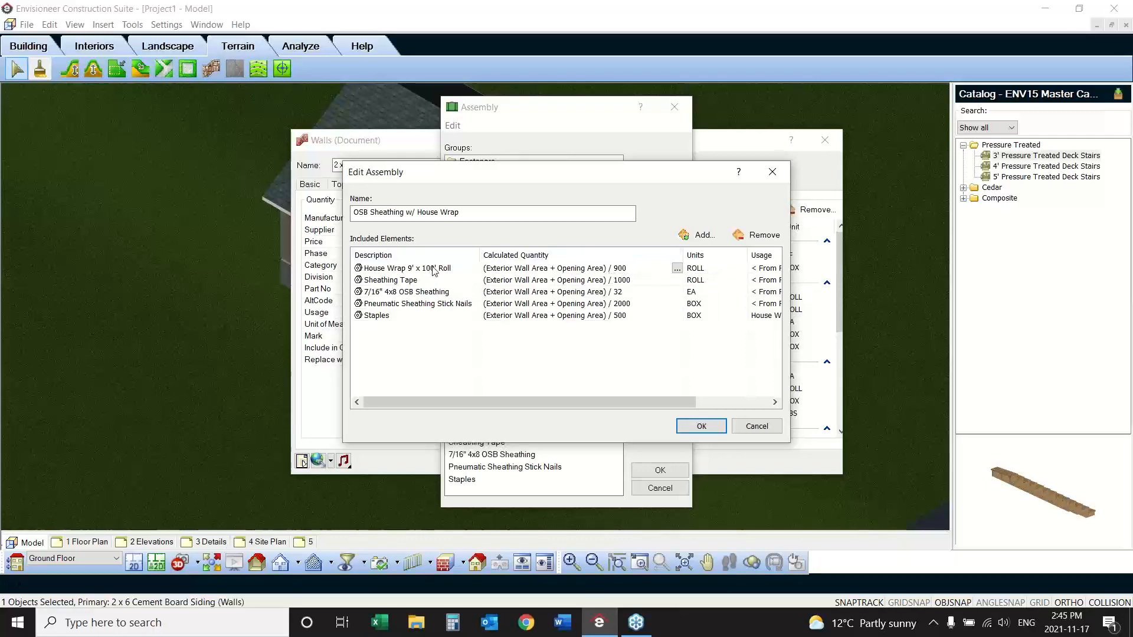
Step: Try changing the House Wrap 9' x 100' Roll quantity formula to ((Exterior Wall Area + Opening Area) / 900)*1.1
click(676, 269)
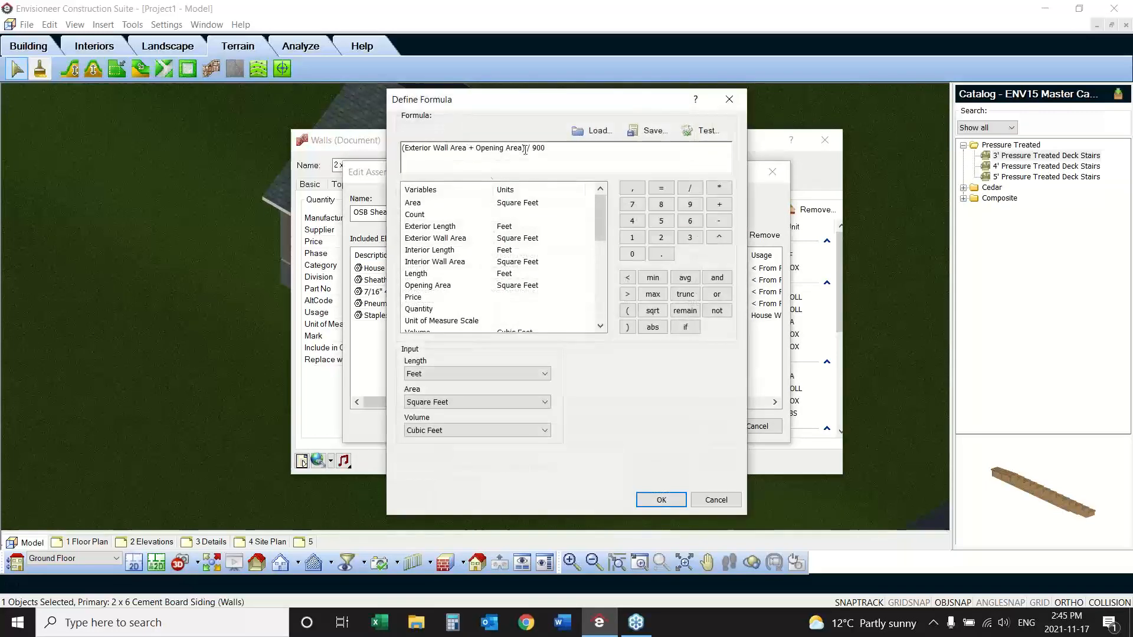
text())
click(403, 149)
text(()
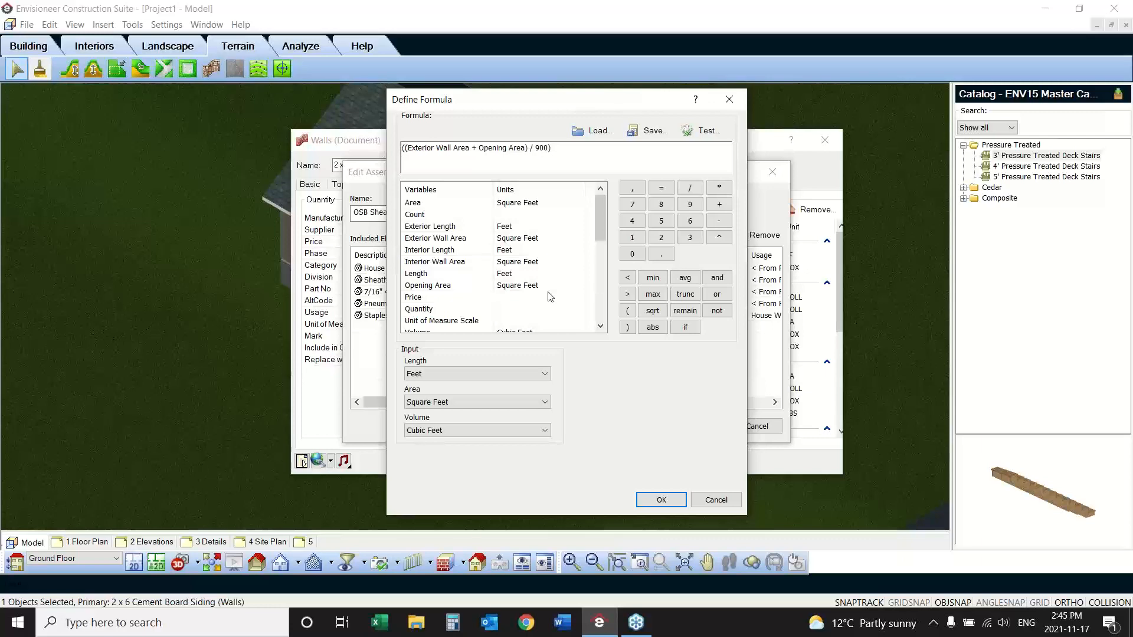
click(547, 157)
click(719, 188)
click(632, 238)
click(660, 254)
click(631, 238)
click(672, 500)
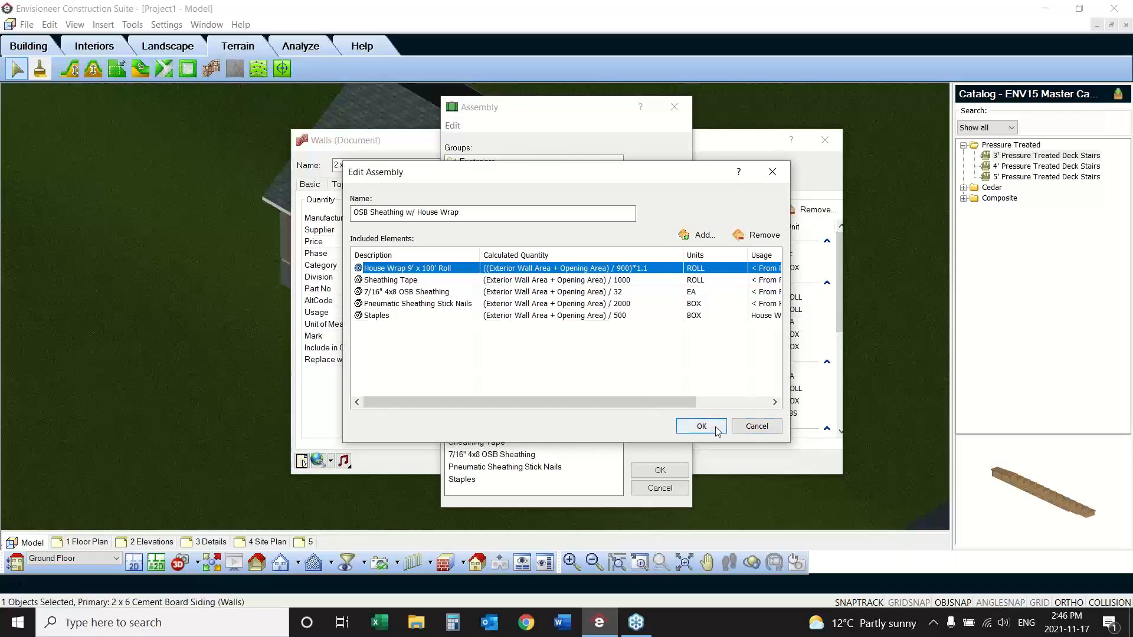
Step: Close the assembly and the 2 x 6 Cement Board Siding wall properties without saving, and deselect the wall
click(757, 427)
click(659, 487)
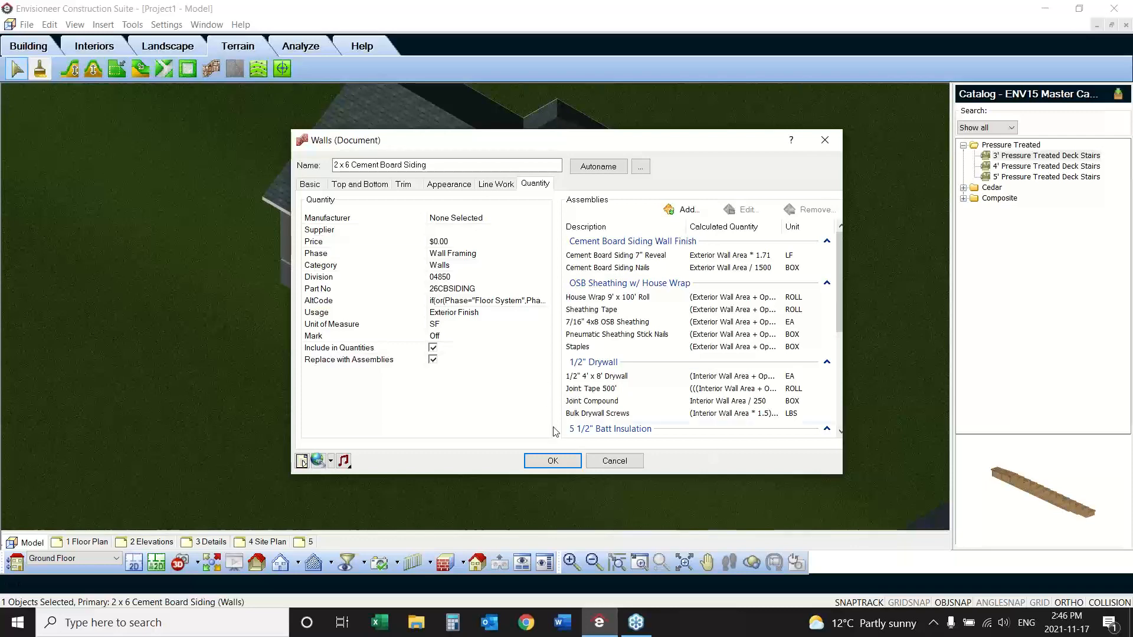
click(613, 463)
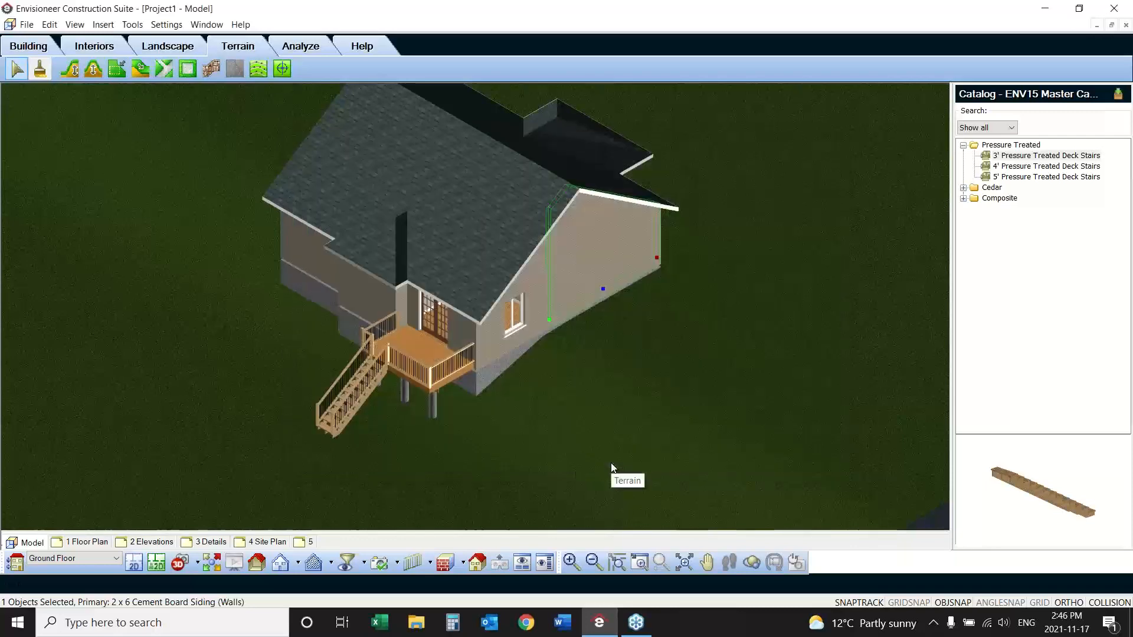
key(Escape)
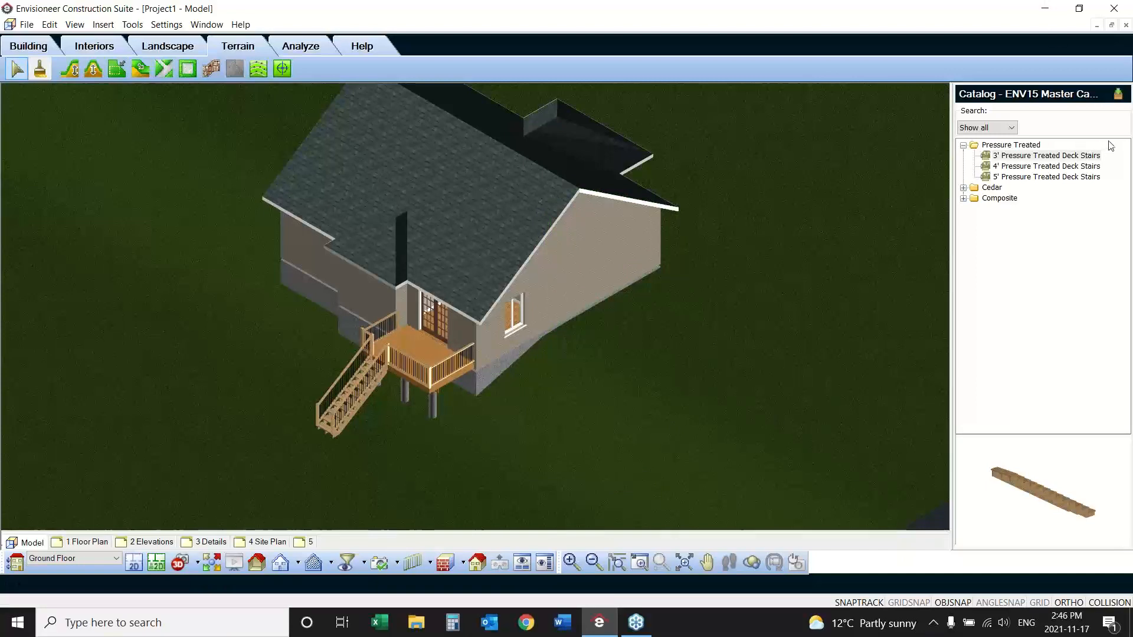
click(1131, 58)
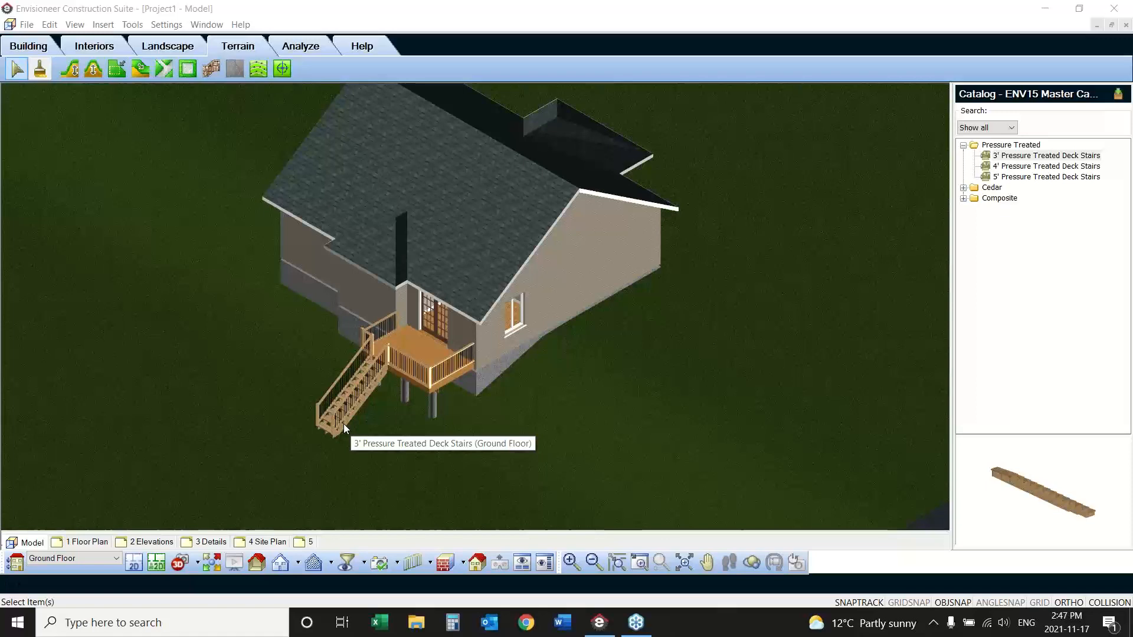
Step: Generate the project estimate again with the Quote Generator template, view its quantity report and close it
click(133, 24)
mouse_move(148, 83)
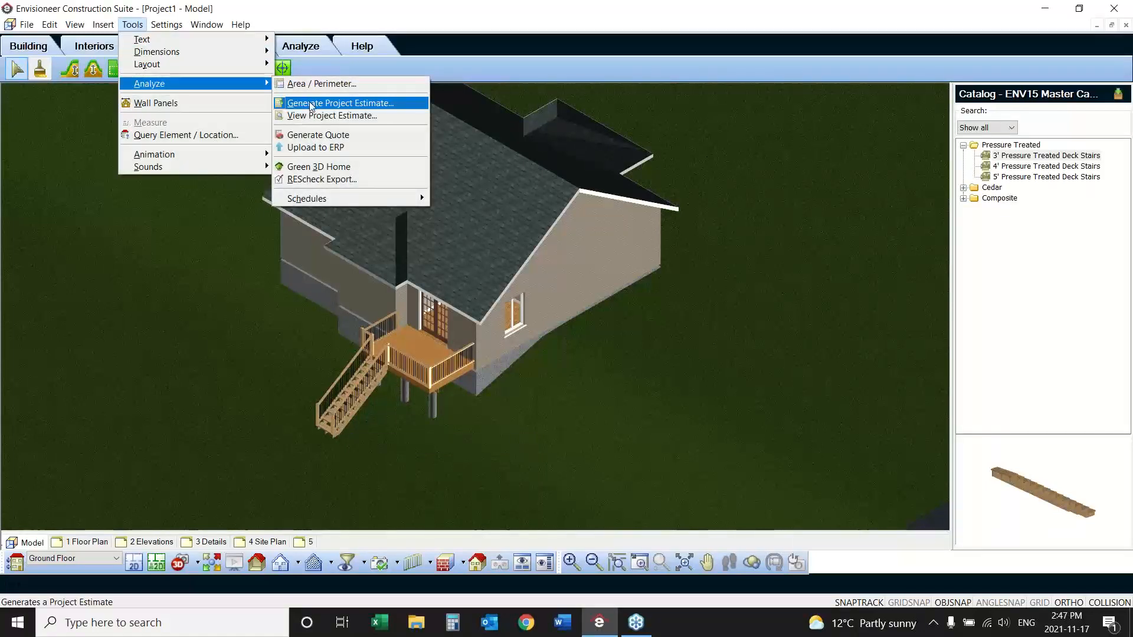
click(311, 106)
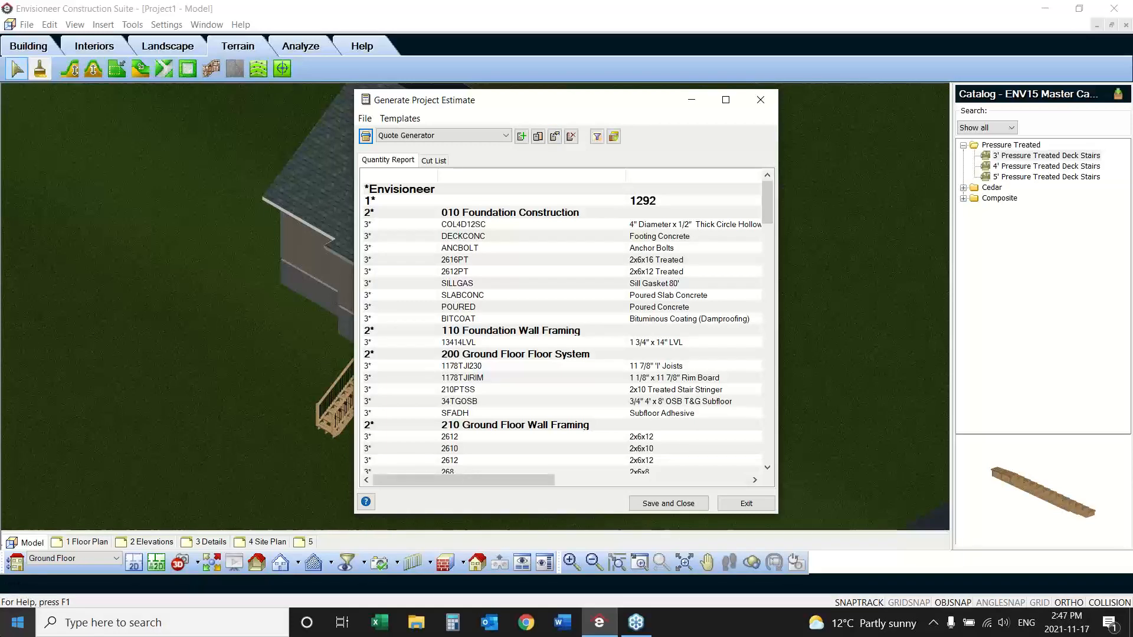
click(761, 100)
click(1129, 139)
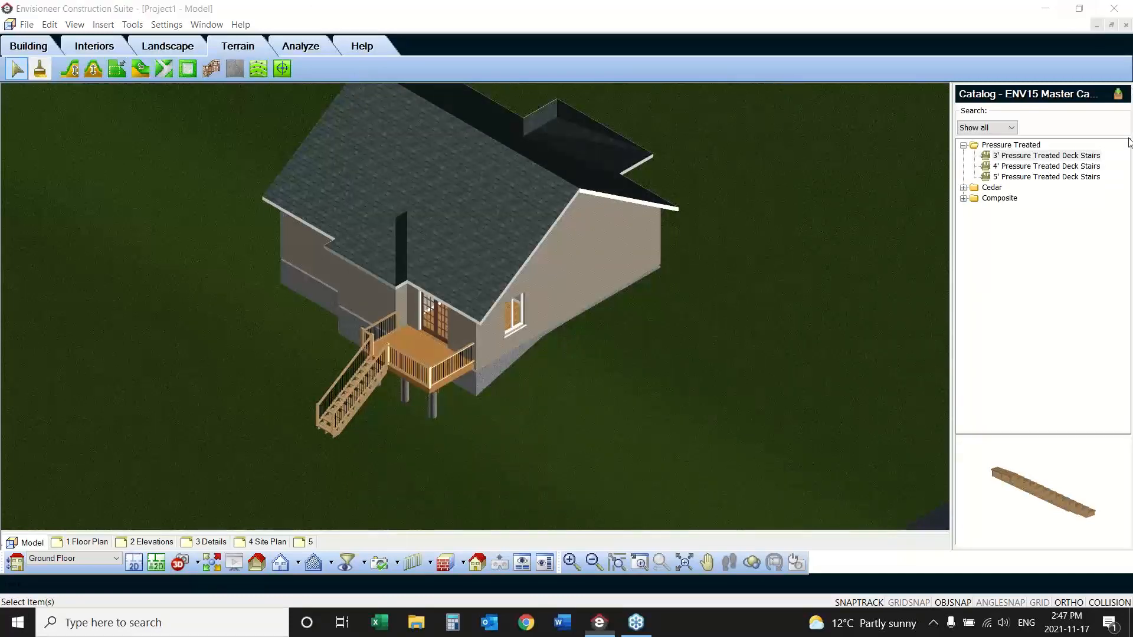